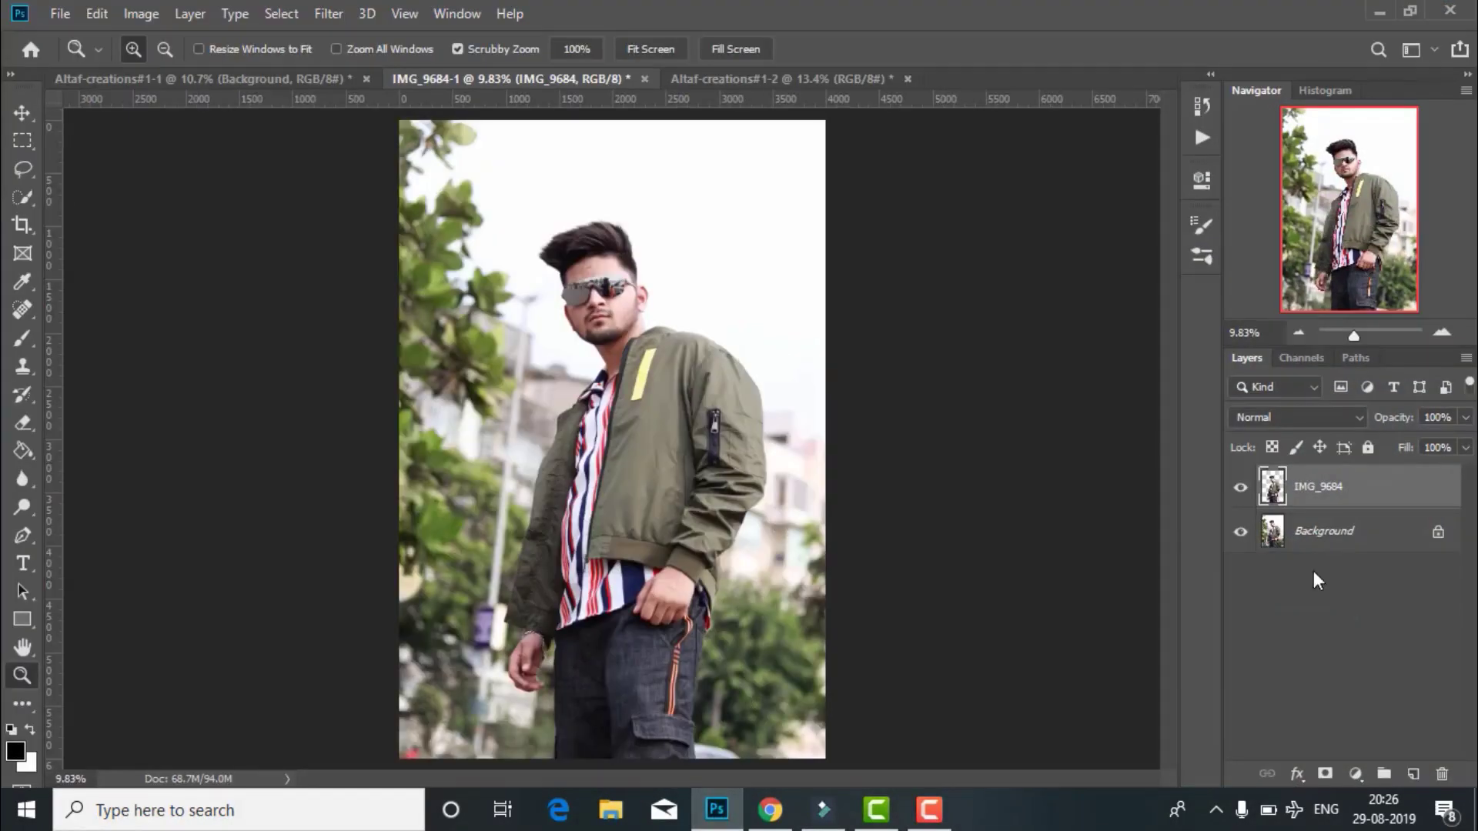
- Check the cut-out, then bring up the Altaf-creations#1-2 market hall document at Fit Screen
{"action": "left_click", "coordinate": [1239, 533]}
{"action": "left_click", "coordinate": [1240, 533]}
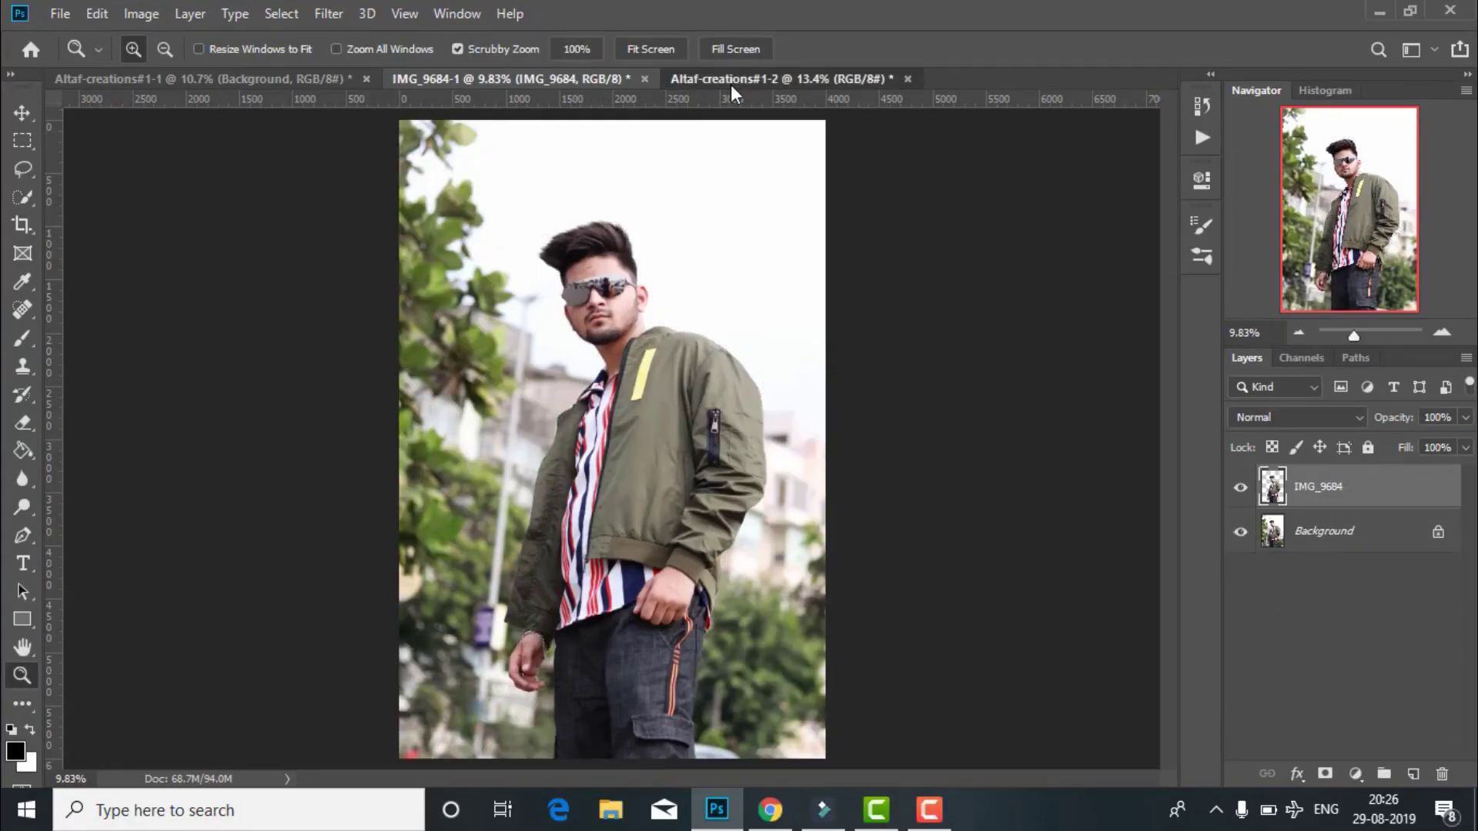
{"action": "left_click", "coordinate": [732, 78]}
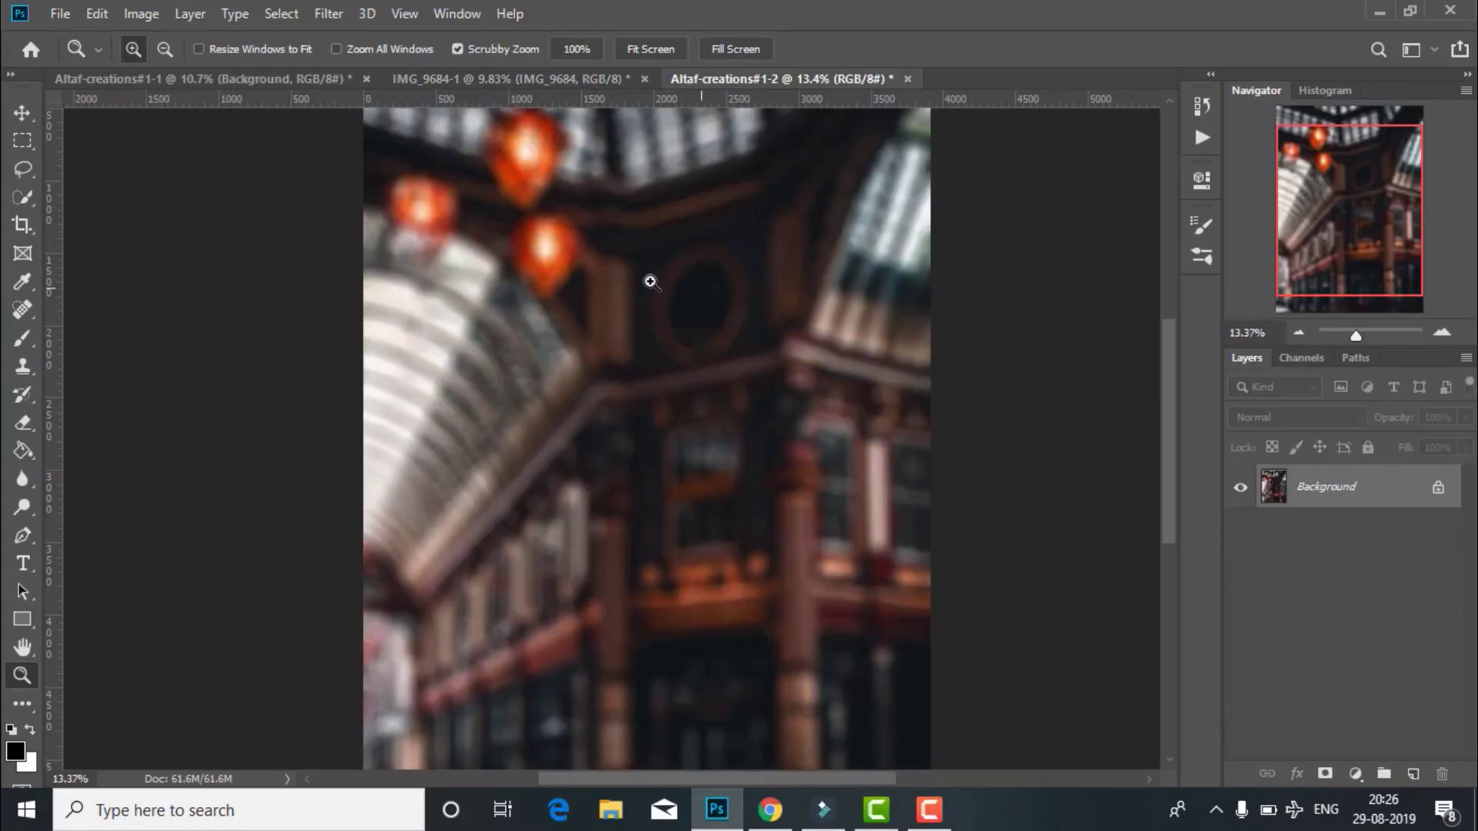
{"action": "left_click", "coordinate": [626, 47]}
{"action": "left_click", "coordinate": [60, 13]}
{"action": "left_click", "coordinate": [176, 364]}
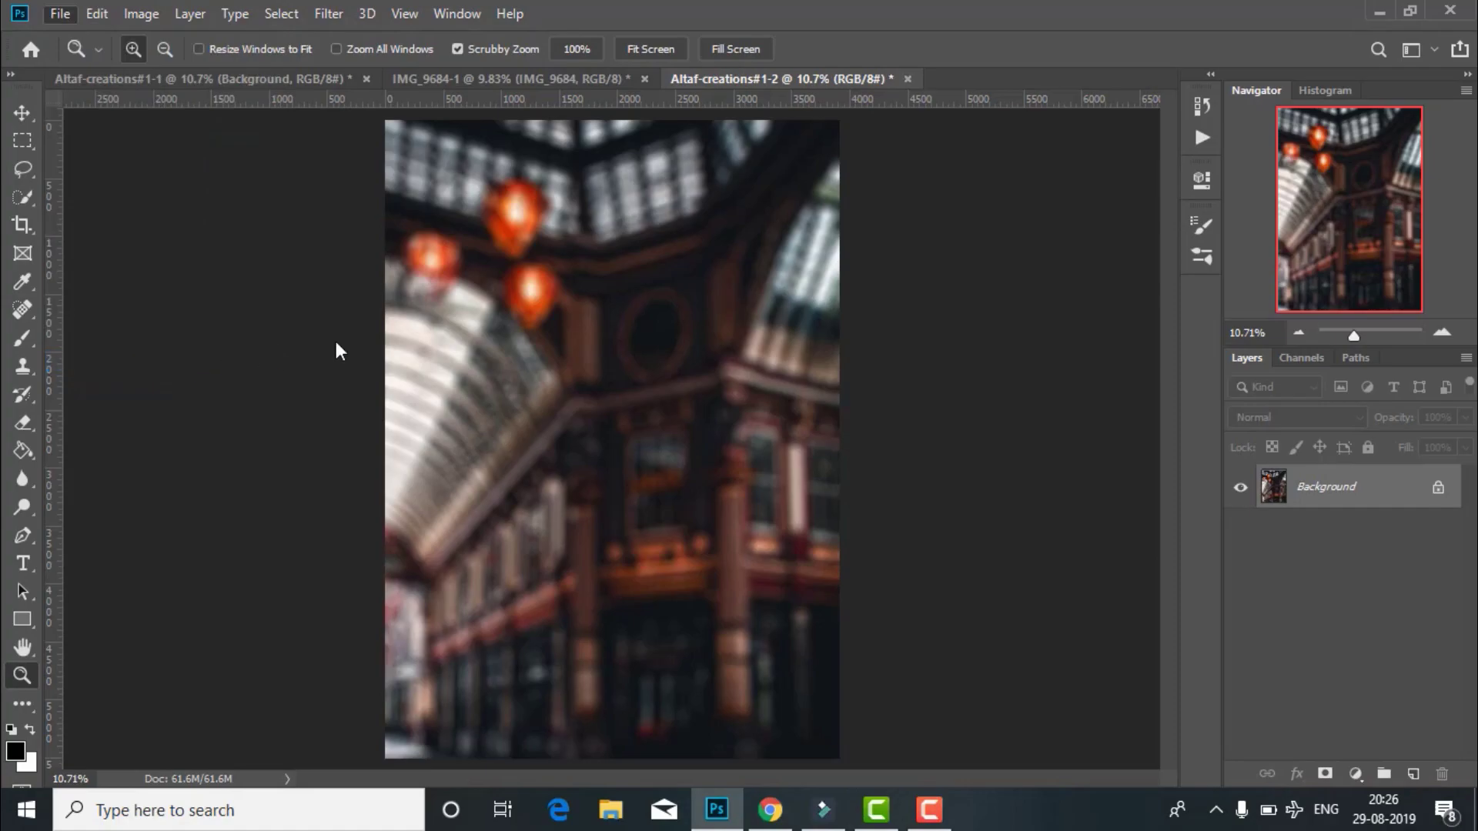
- Place the IMG_9684 cut-out of the man into the market scene
{"action": "left_click", "coordinate": [908, 343]}
{"action": "left_click", "coordinate": [820, 608]}
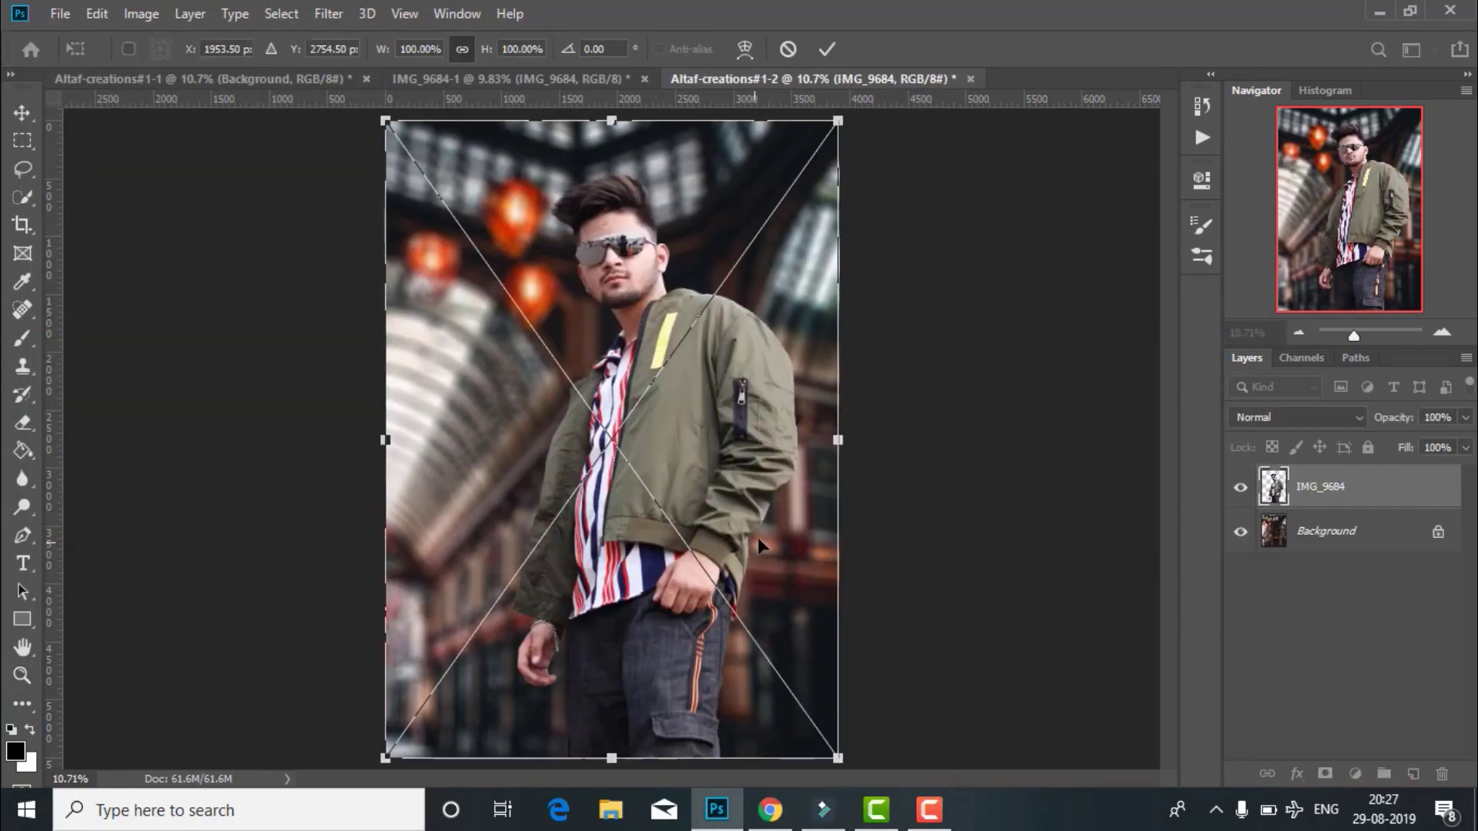
{"action": "left_click", "coordinate": [826, 49]}
- Place the glass-png sunglasses from the Background folder over the man's eyes
{"action": "left_click", "coordinate": [60, 13]}
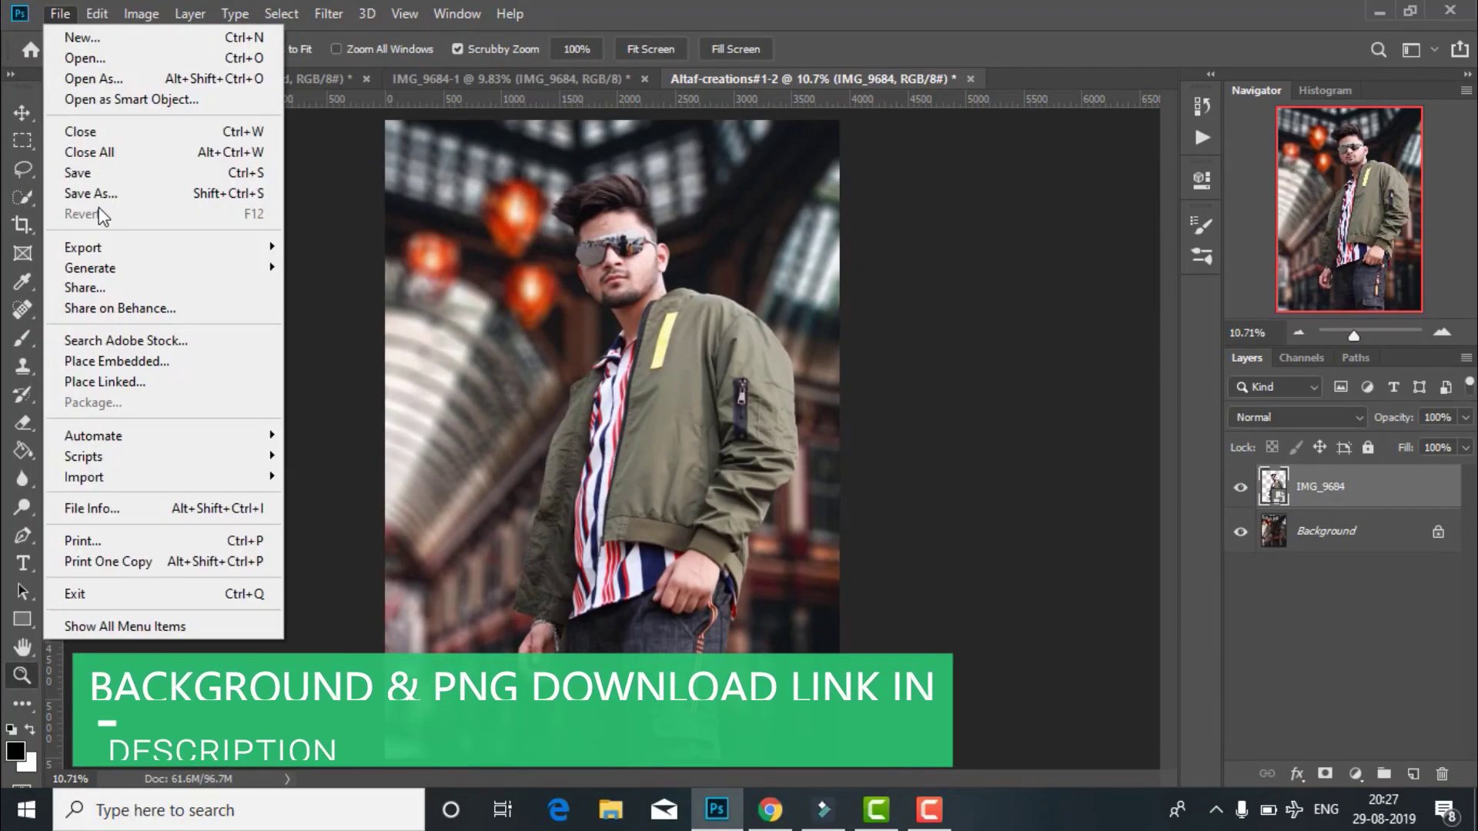
{"action": "left_click", "coordinate": [146, 362]}
{"action": "left_click", "coordinate": [85, 222]}
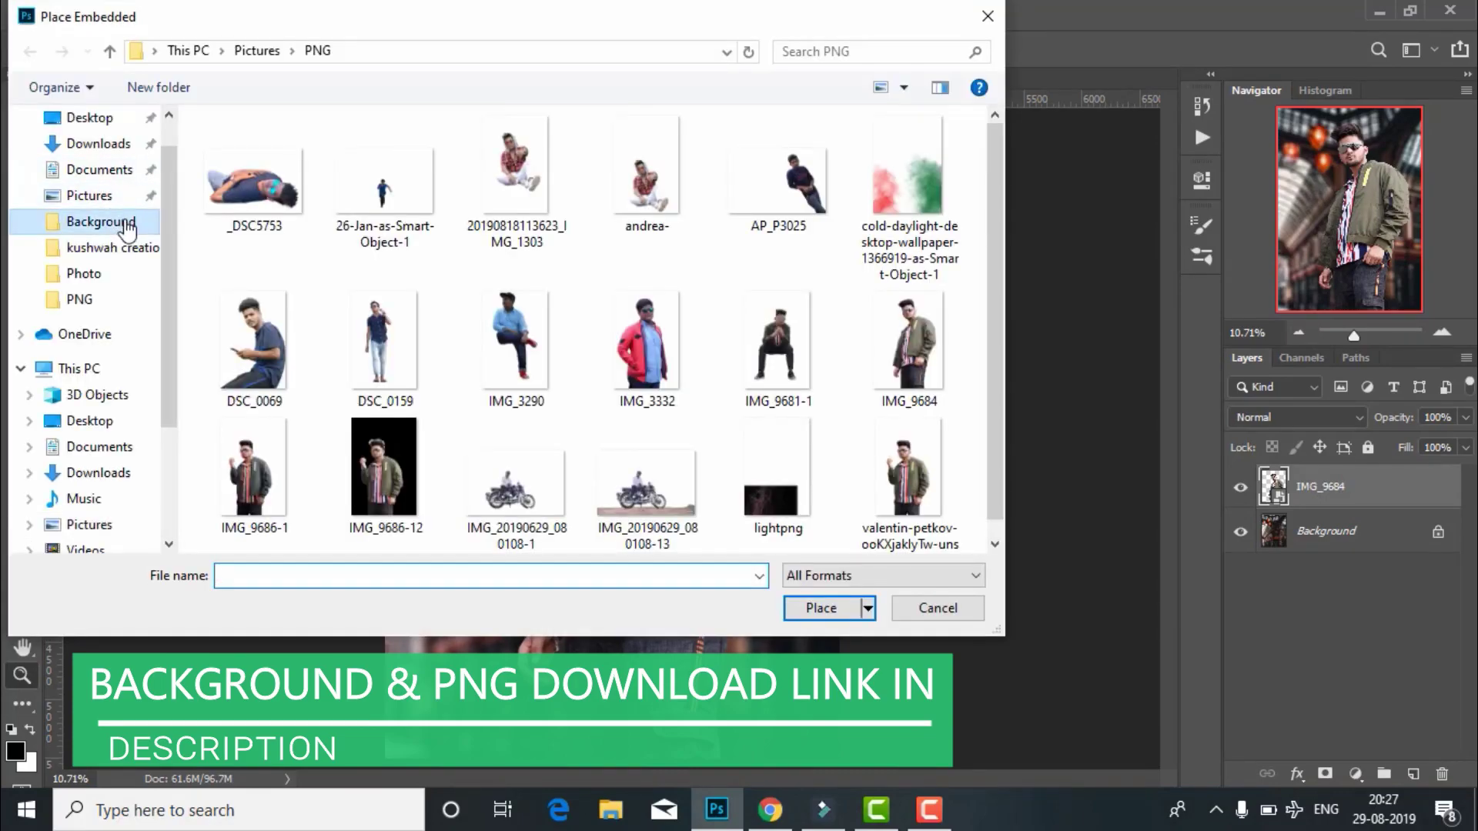
{"action": "scroll", "coordinate": [670, 393], "scroll_direction": "down", "scroll_amount": 2}
{"action": "scroll", "coordinate": [701, 350], "scroll_direction": "down", "scroll_amount": 3}
{"action": "left_click", "coordinate": [515, 462]}
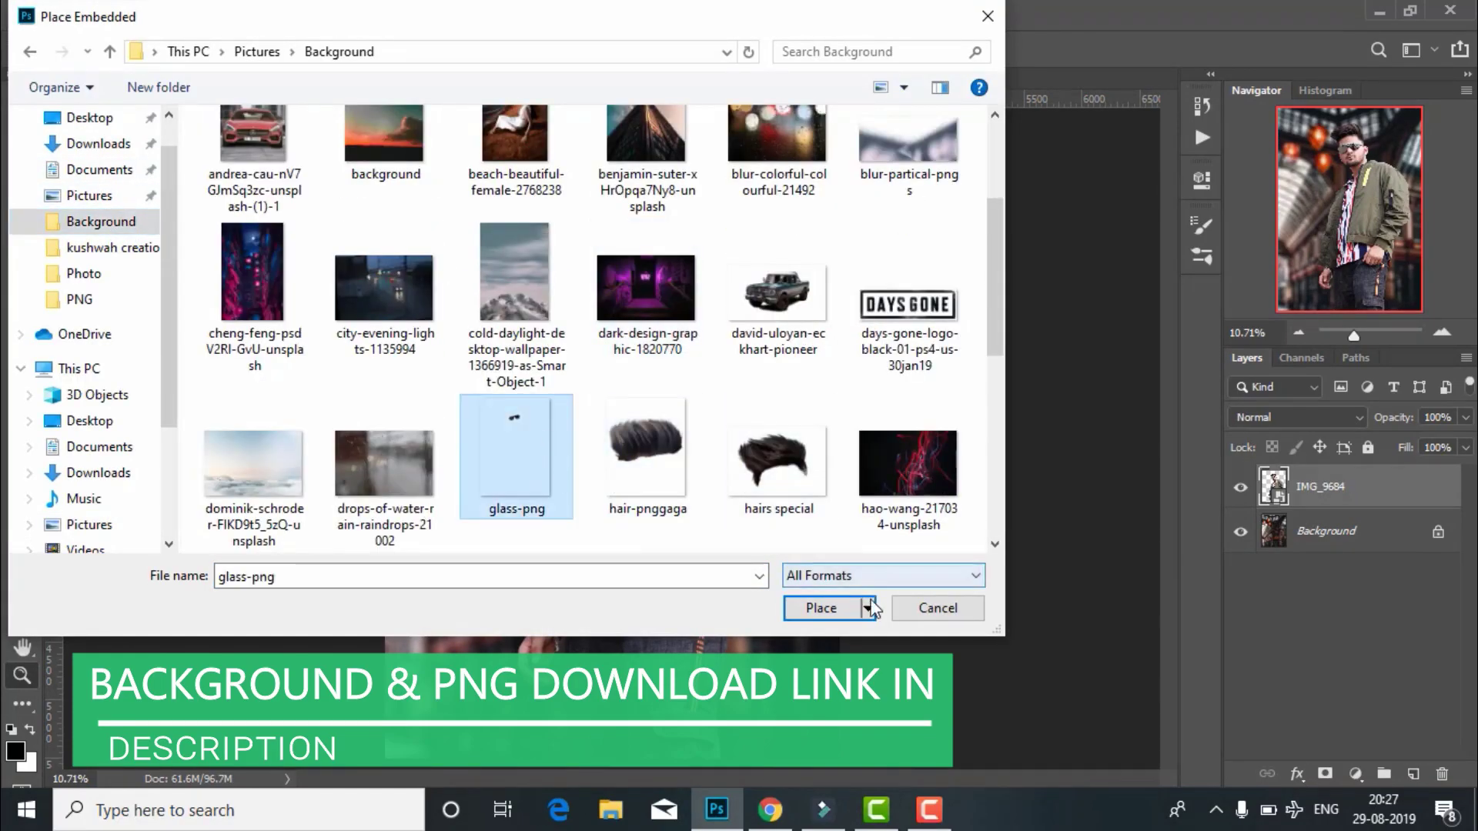
{"action": "left_click", "coordinate": [820, 608]}
{"action": "left_click", "coordinate": [826, 50]}
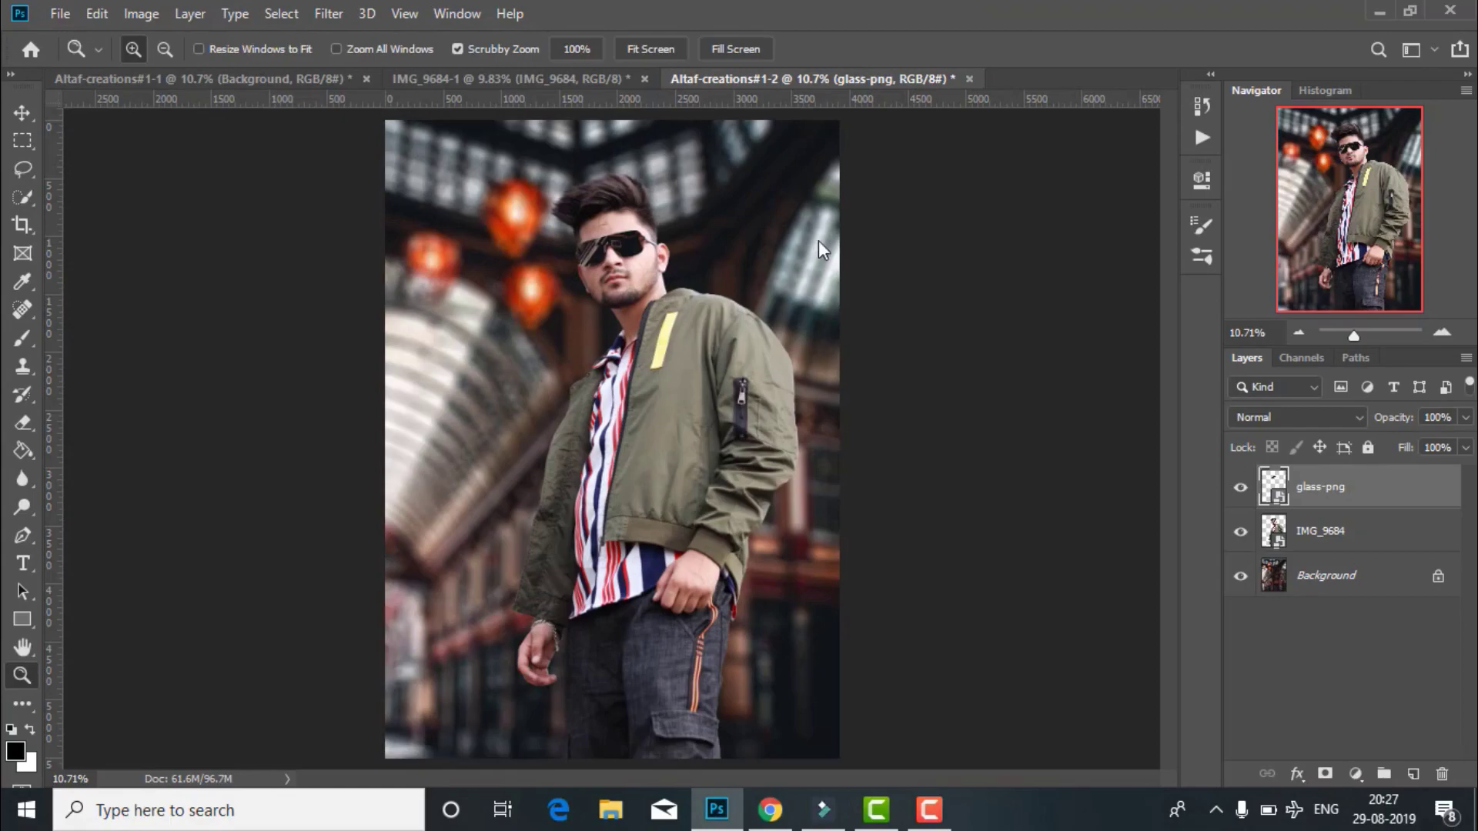
- Place the Altaf-paper1 flying paper image into the composite
{"action": "left_click", "coordinate": [66, 23]}
{"action": "left_click", "coordinate": [172, 362]}
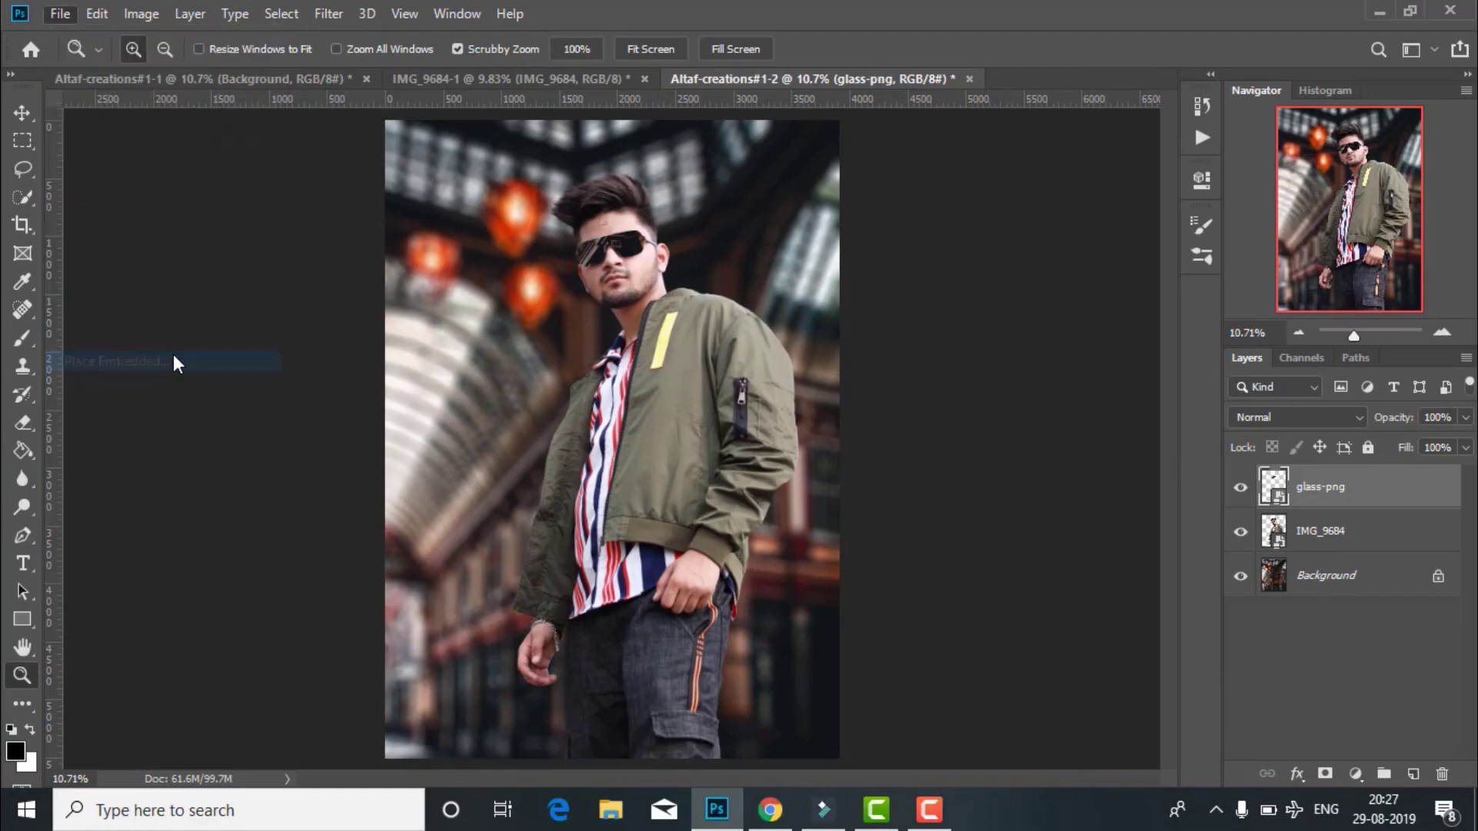
{"action": "left_click", "coordinate": [896, 206]}
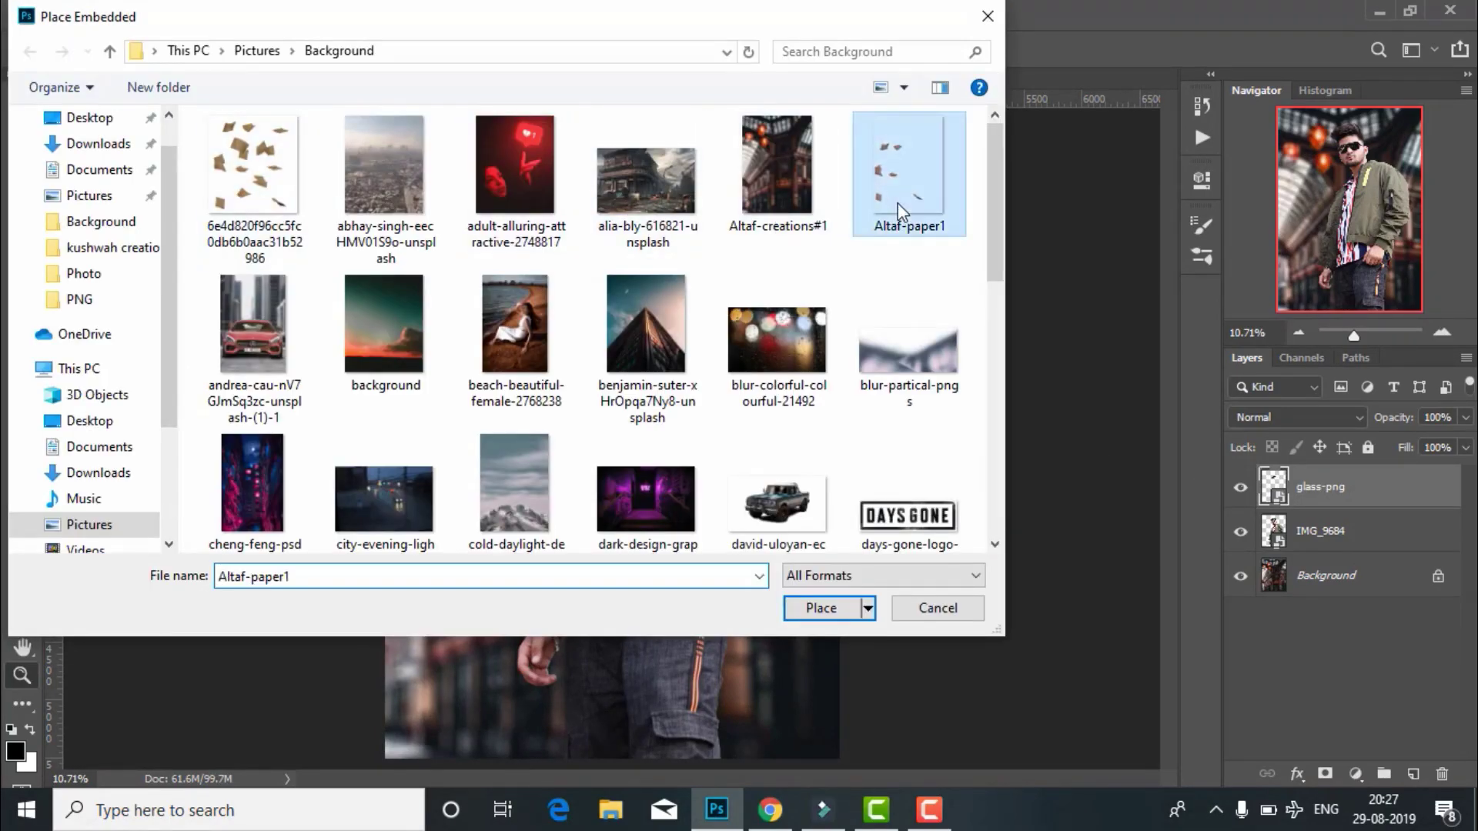
{"action": "left_click", "coordinate": [820, 608]}
{"action": "left_click", "coordinate": [827, 49]}
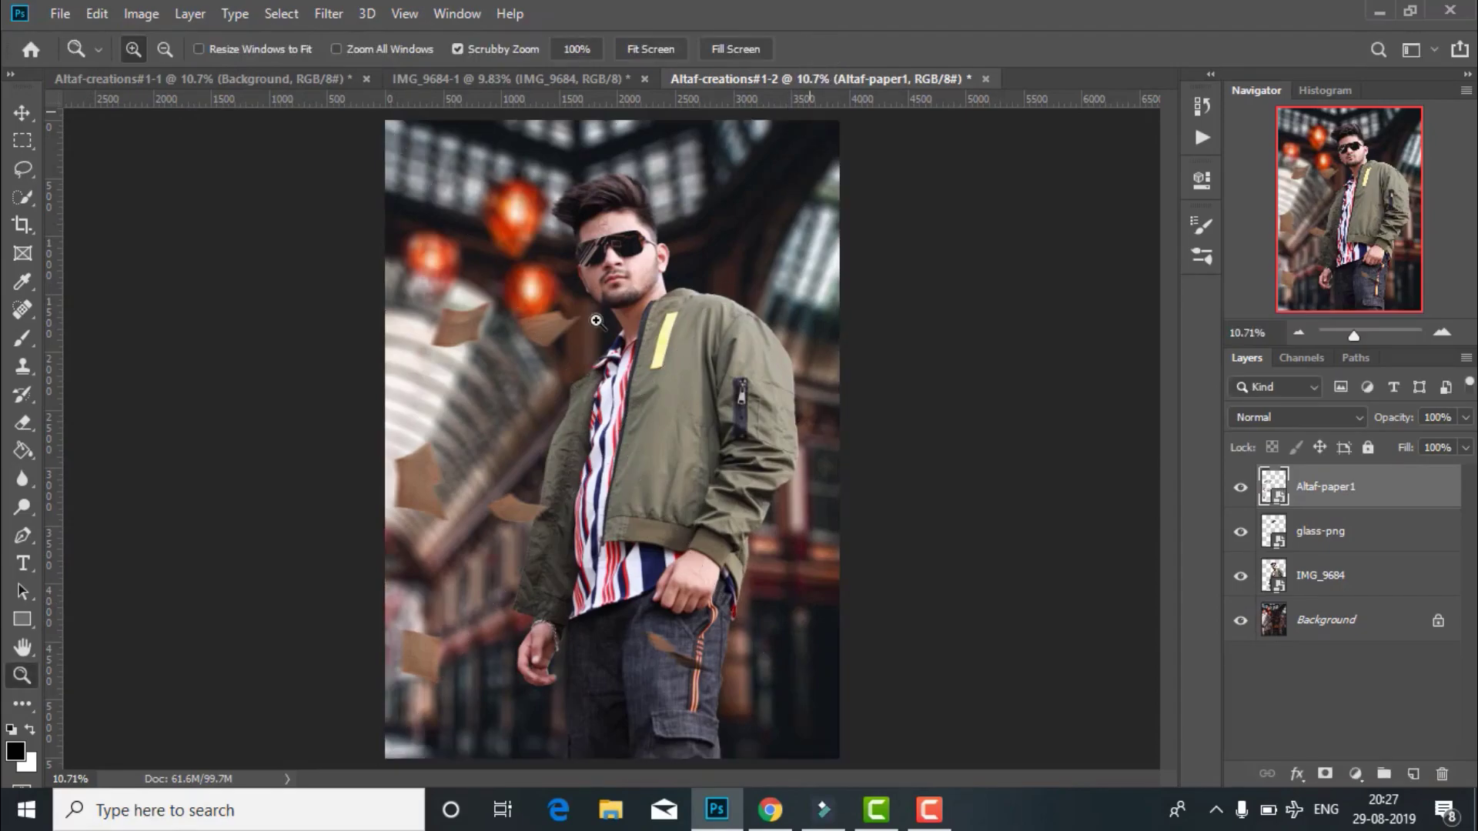
- Zoom in to inspect the composite, refit it, and select the IMG_9684 layer
{"action": "key", "text": "ctrl+plus"}
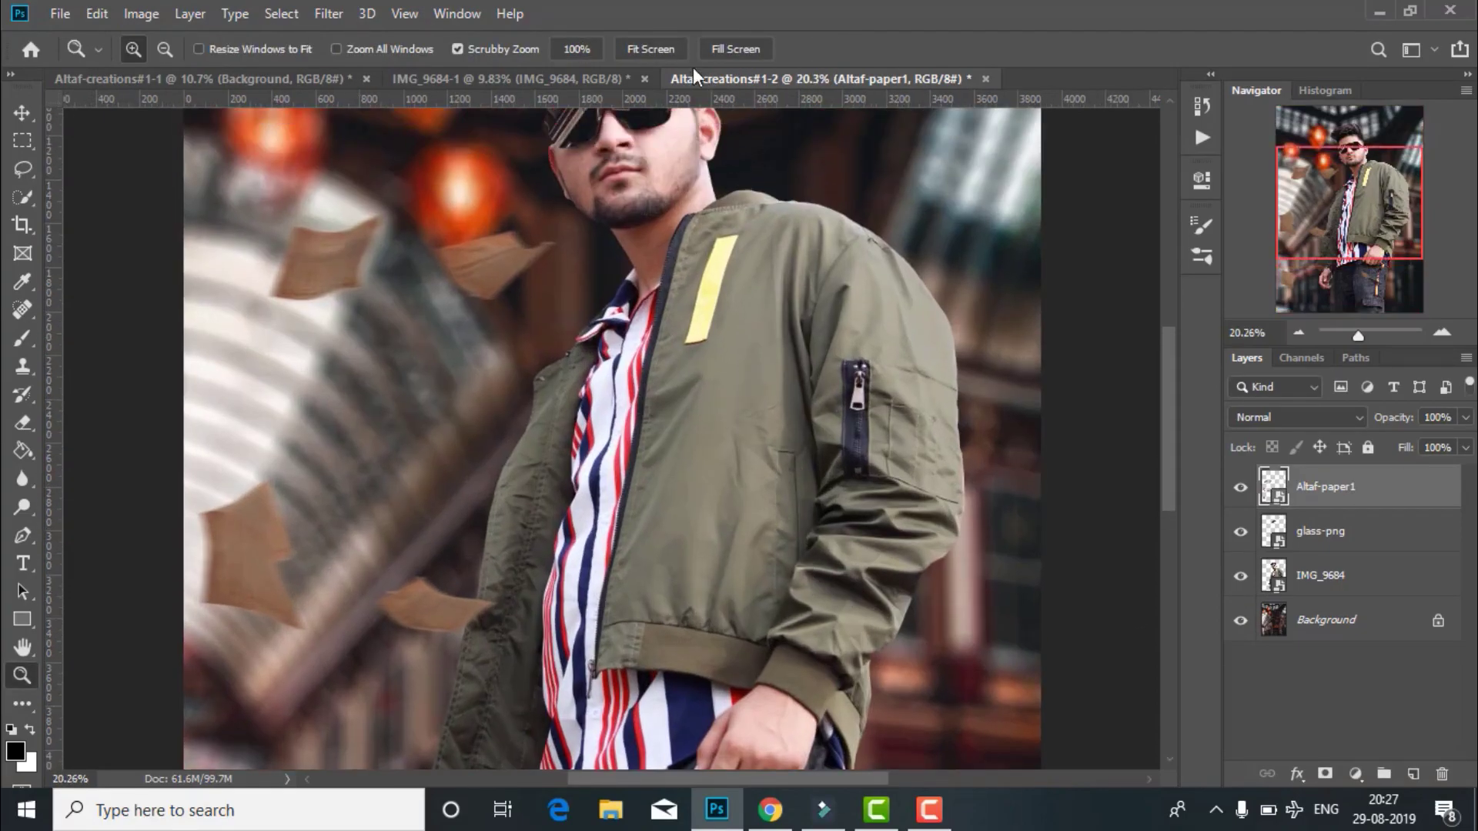
{"action": "key", "text": "ctrl+0"}
{"action": "left_click", "coordinate": [1353, 585]}
{"action": "left_click", "coordinate": [1356, 774]}
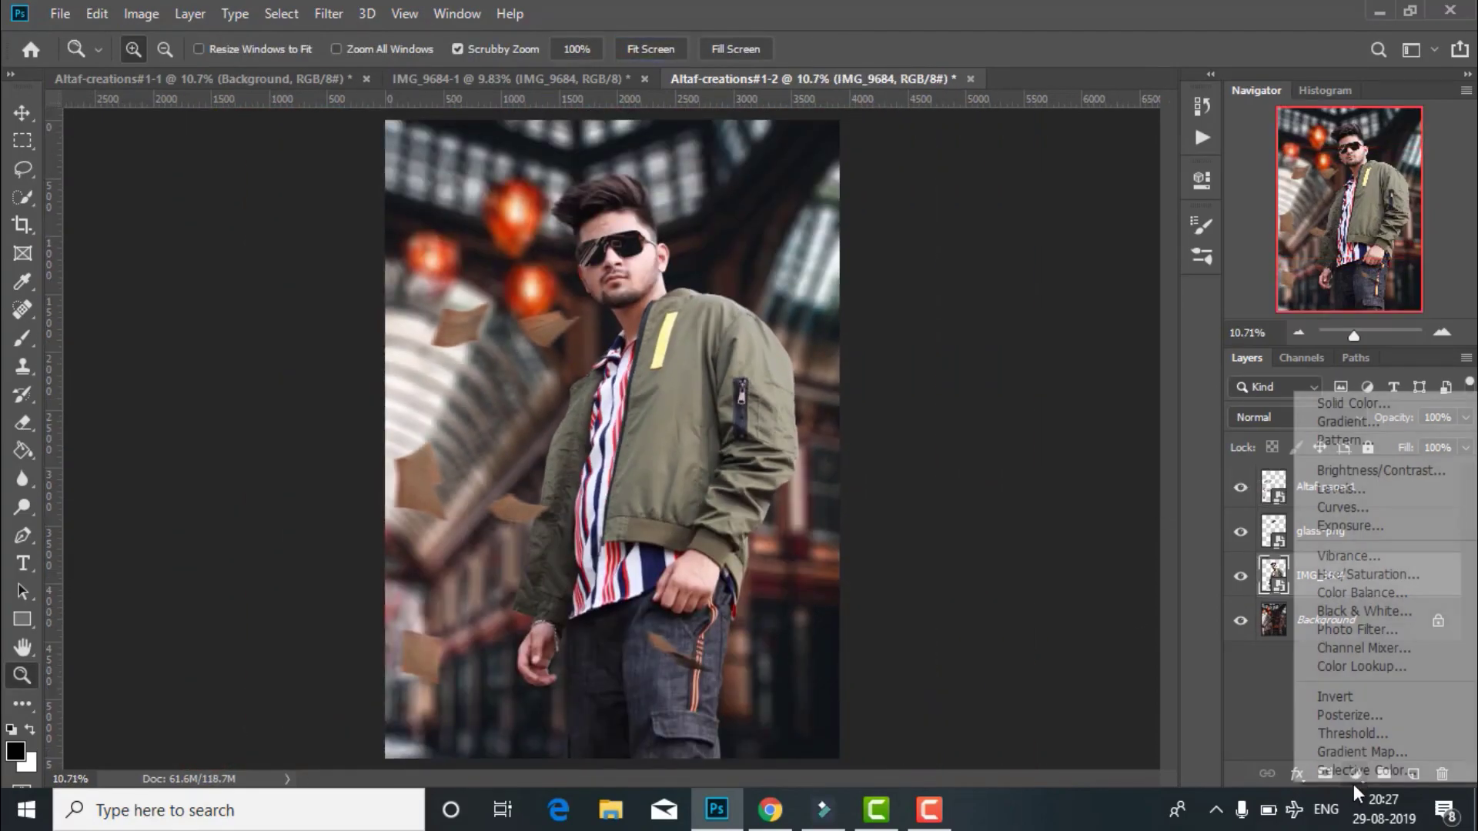
- Add a Channel Mixer clipped to IMG_9684 with Blue output Red -50, Green +150, Blue 0
{"action": "left_click", "coordinate": [1381, 649]}
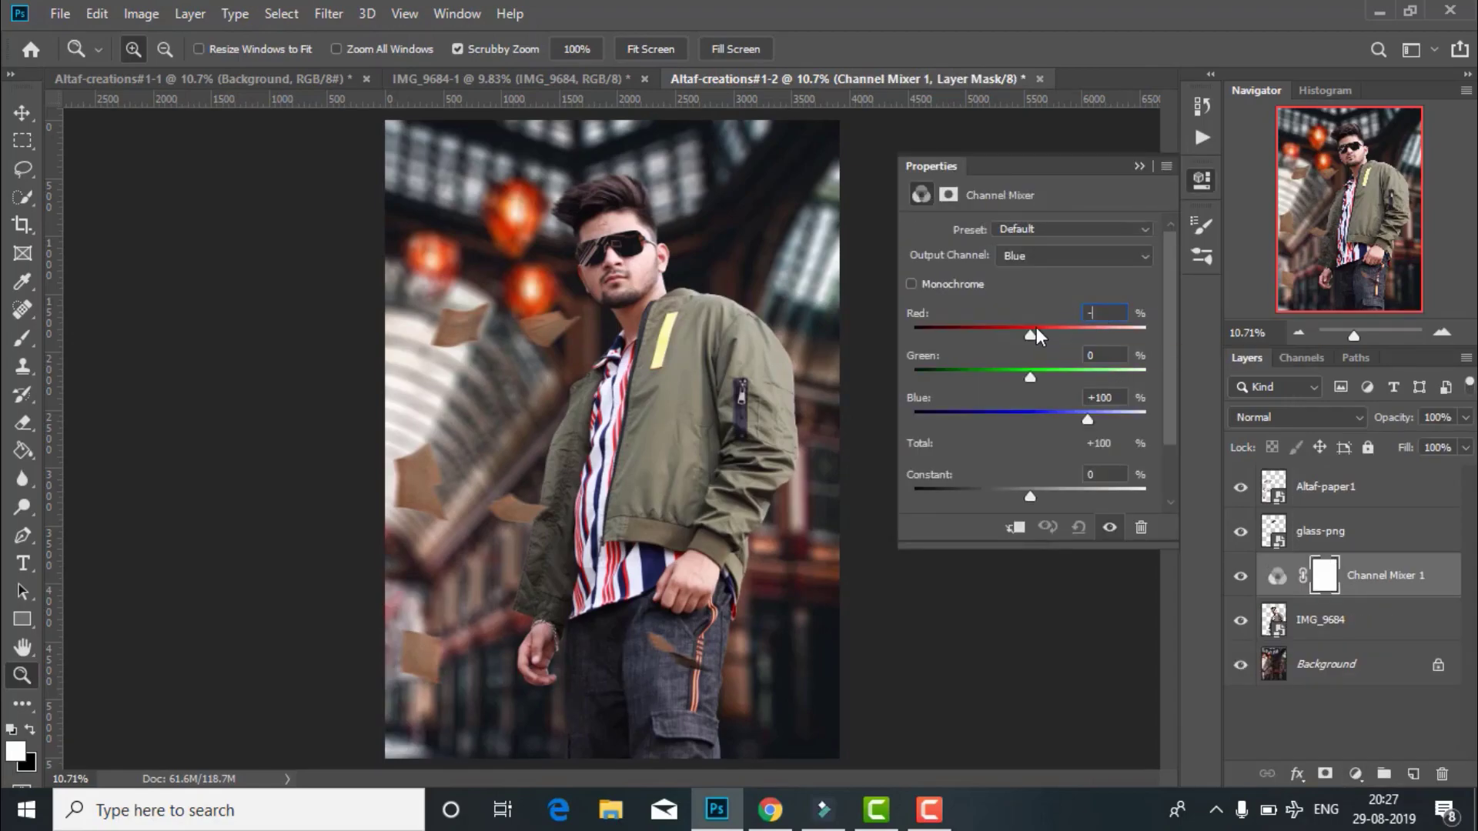
{"action": "type", "text": "-50"}
{"action": "key", "text": "Tab"}
{"action": "type", "text": "150"}
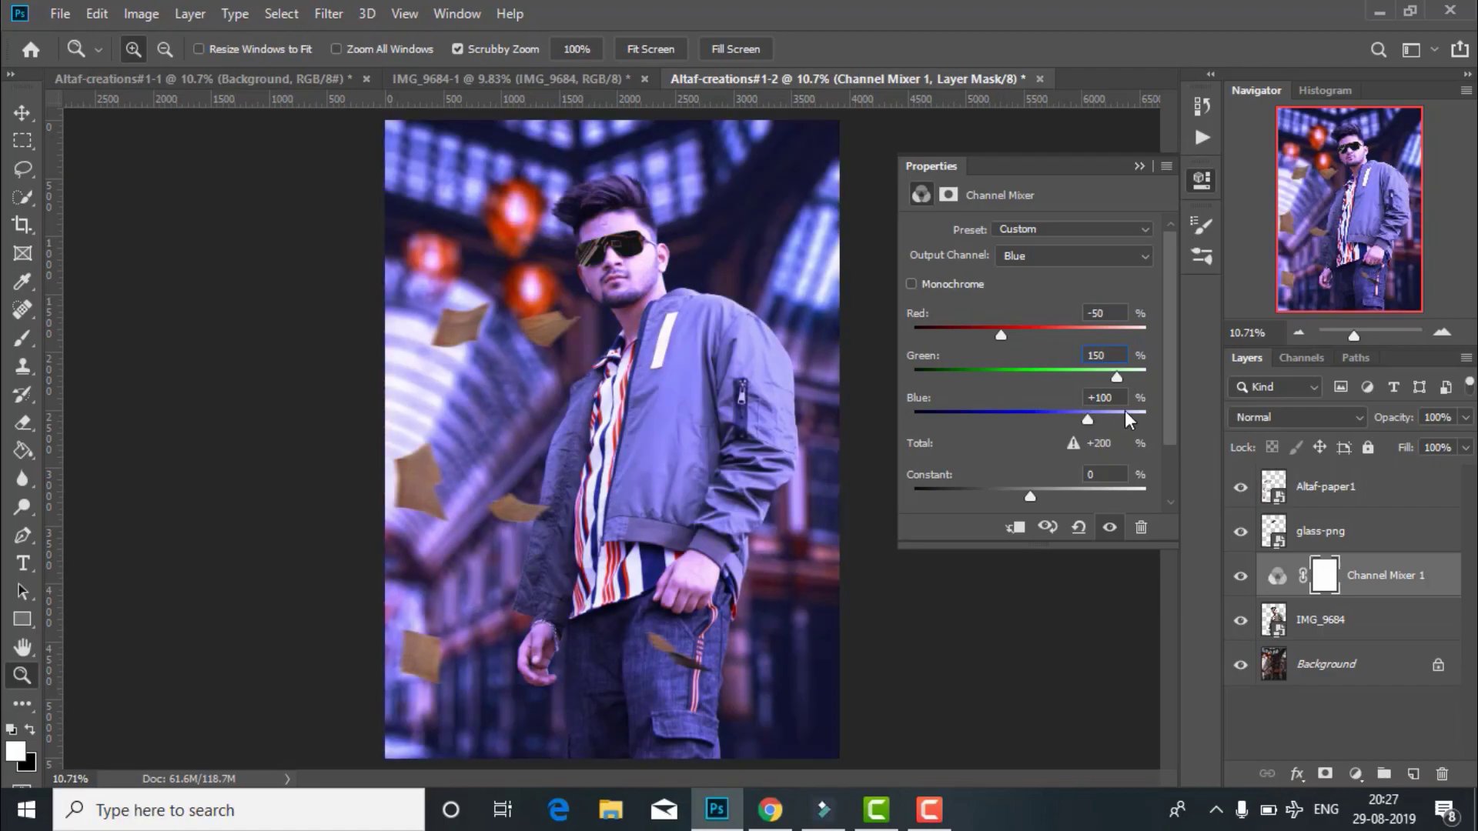
{"action": "type", "text": "0"}
{"action": "left_click", "coordinate": [1018, 528]}
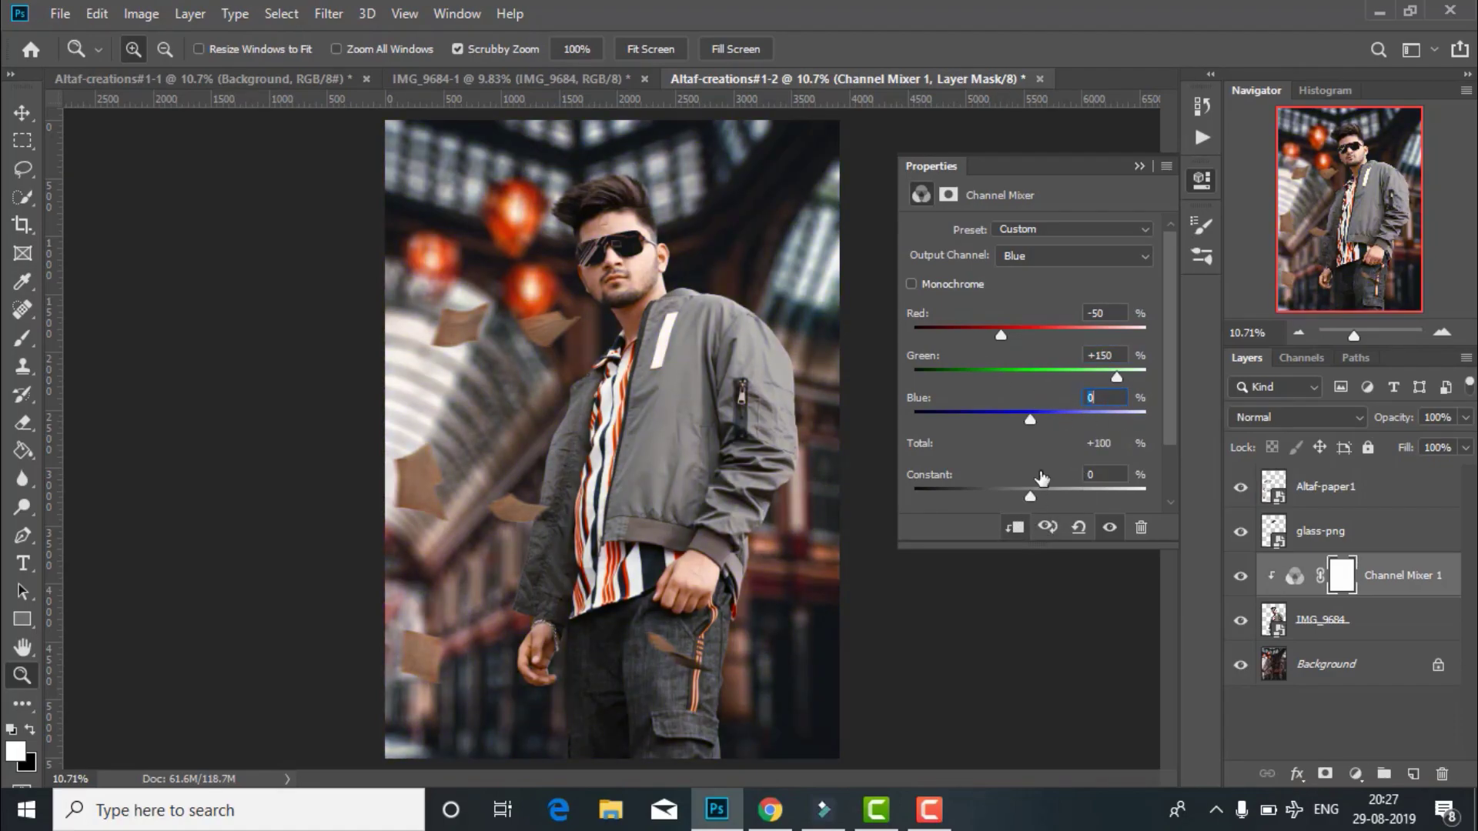
{"action": "left_click", "coordinate": [1140, 166]}
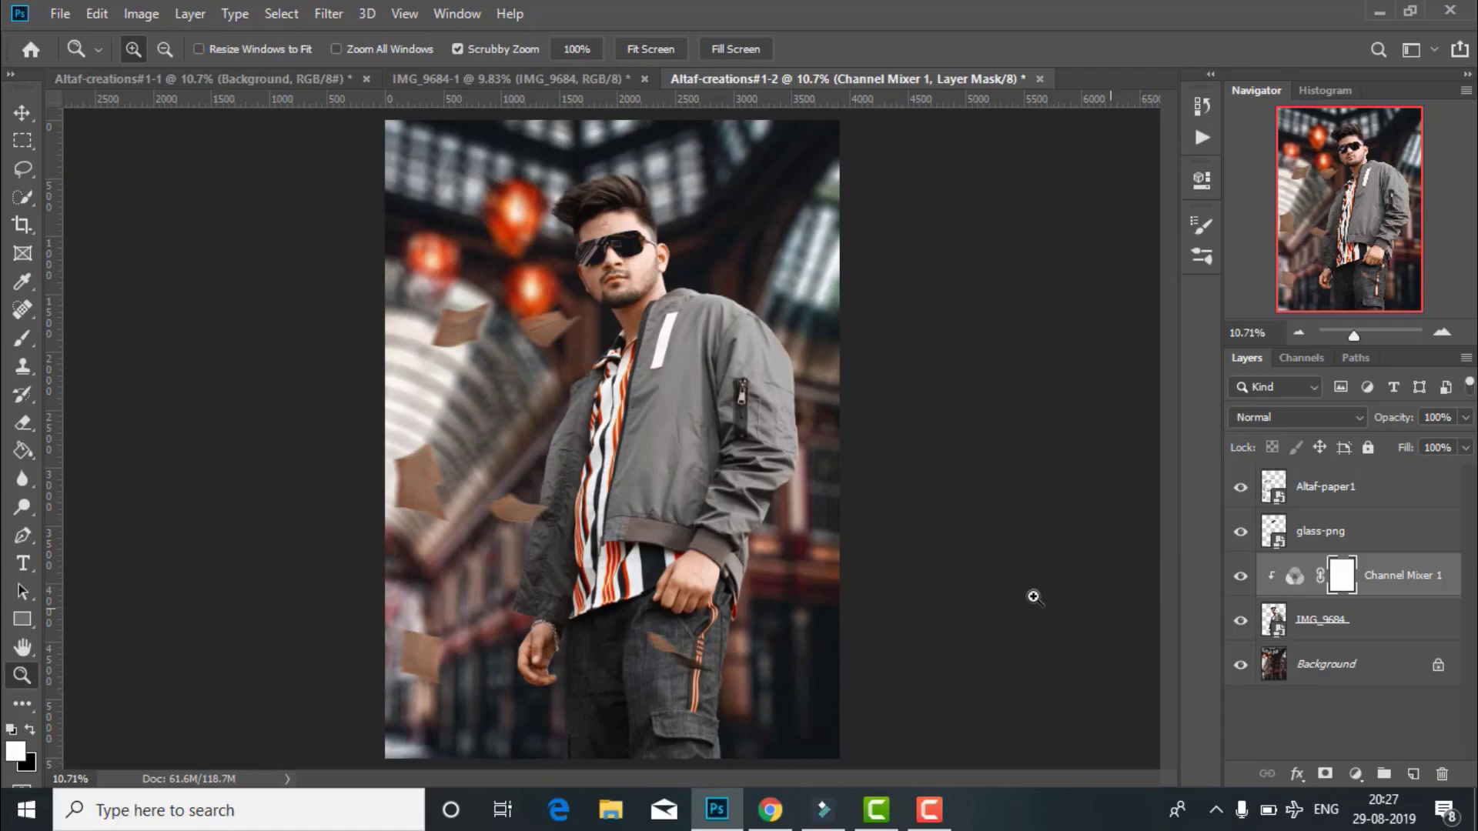
- Zoom on the face and paint black at 100% opacity on the mask under the lip
{"action": "left_click", "coordinate": [648, 334]}
{"action": "scroll", "coordinate": [482, 488], "scroll_direction": "up", "scroll_amount": 5}
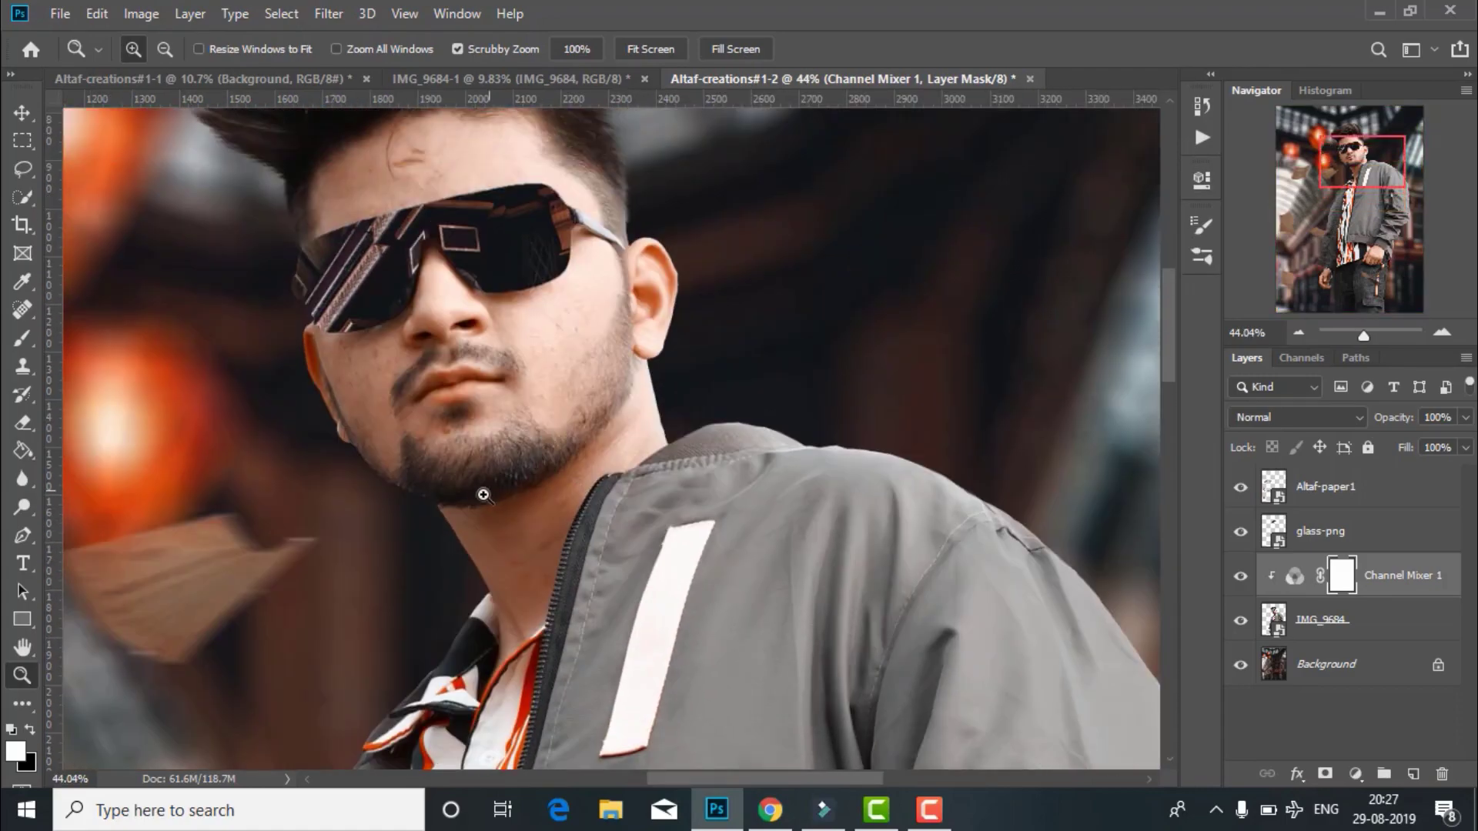
{"action": "left_click", "coordinate": [17, 340]}
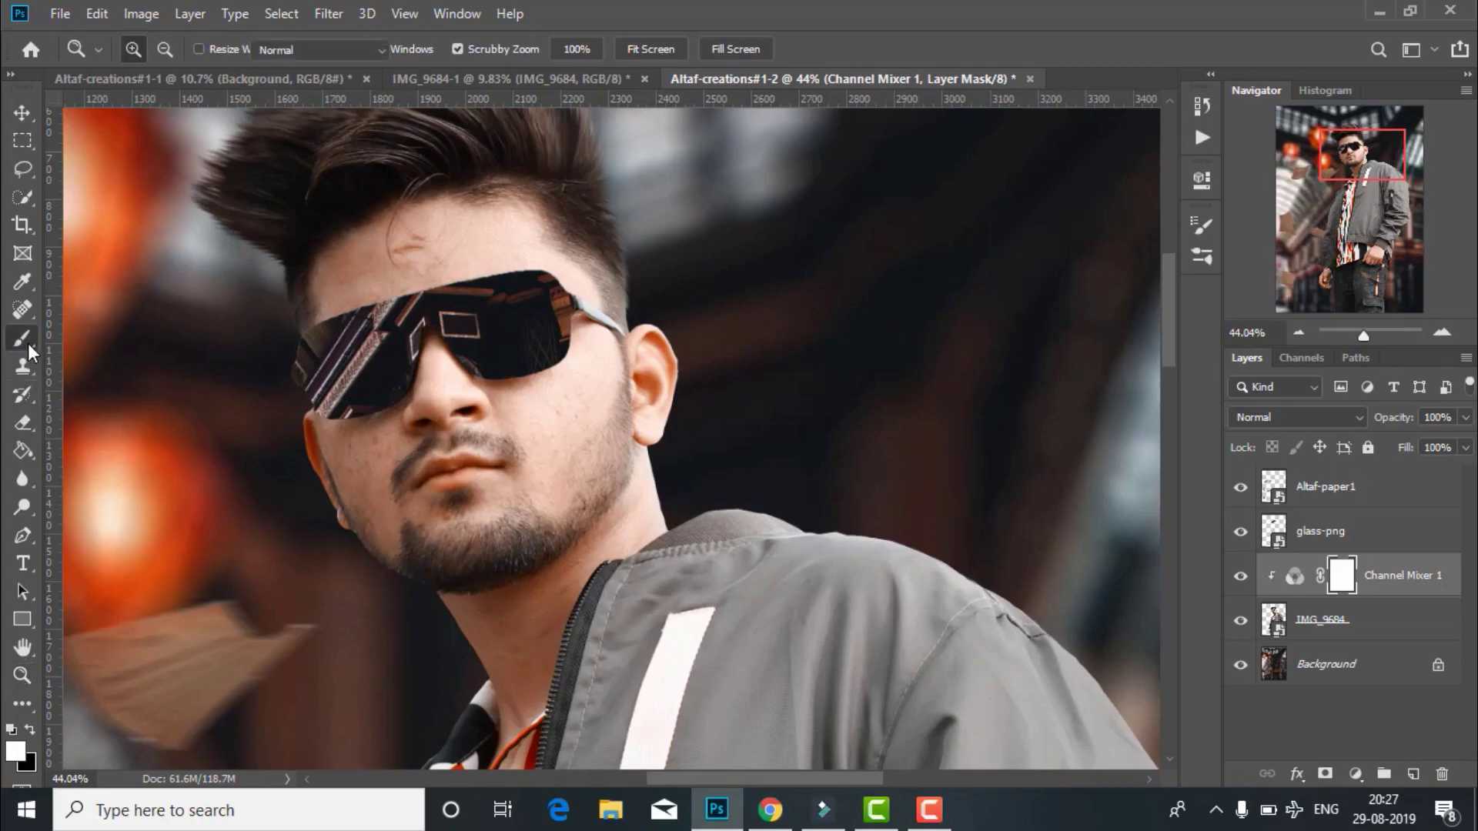
{"action": "left_click", "coordinate": [30, 729]}
{"action": "scroll", "coordinate": [379, 544], "scroll_direction": "up", "scroll_amount": 2}
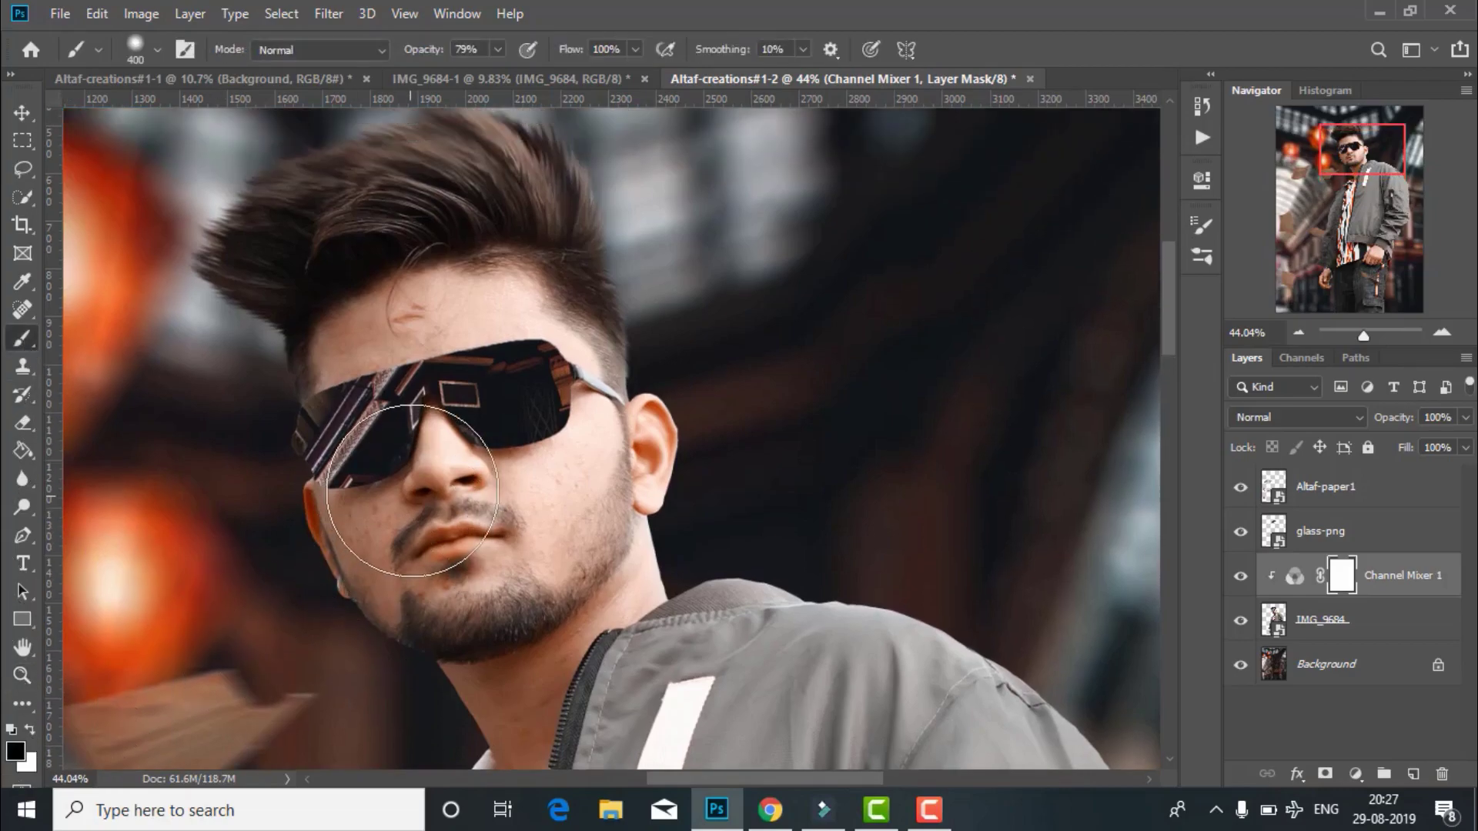
{"action": "scroll", "coordinate": [400, 385], "scroll_direction": "up", "scroll_amount": 1}
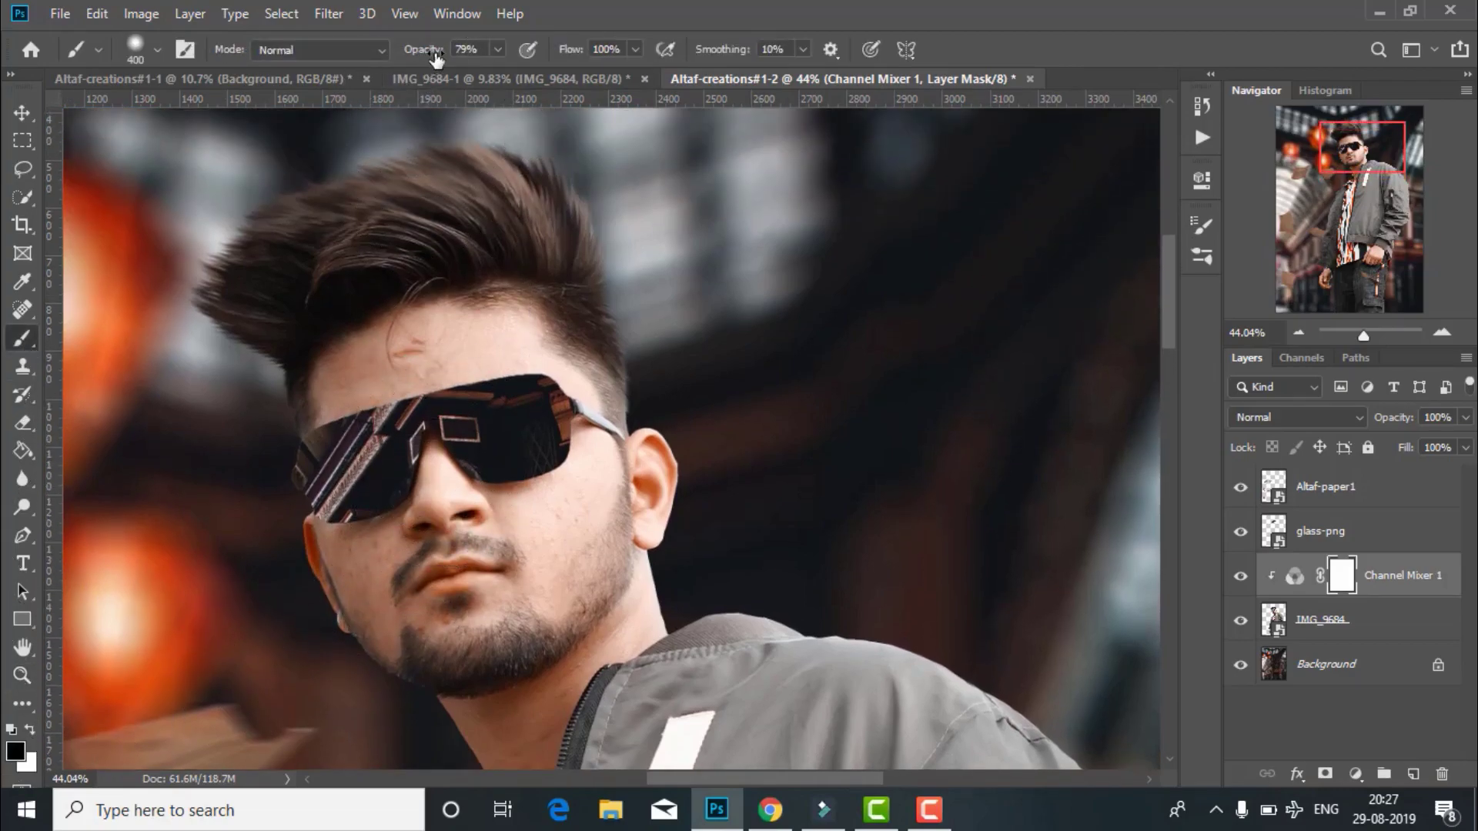
{"action": "left_click_drag", "start_coordinate": [435, 58], "coordinate": [469, 54]}
{"action": "key", "text": "bracketleft"}
{"action": "key", "text": "bracketleft"}
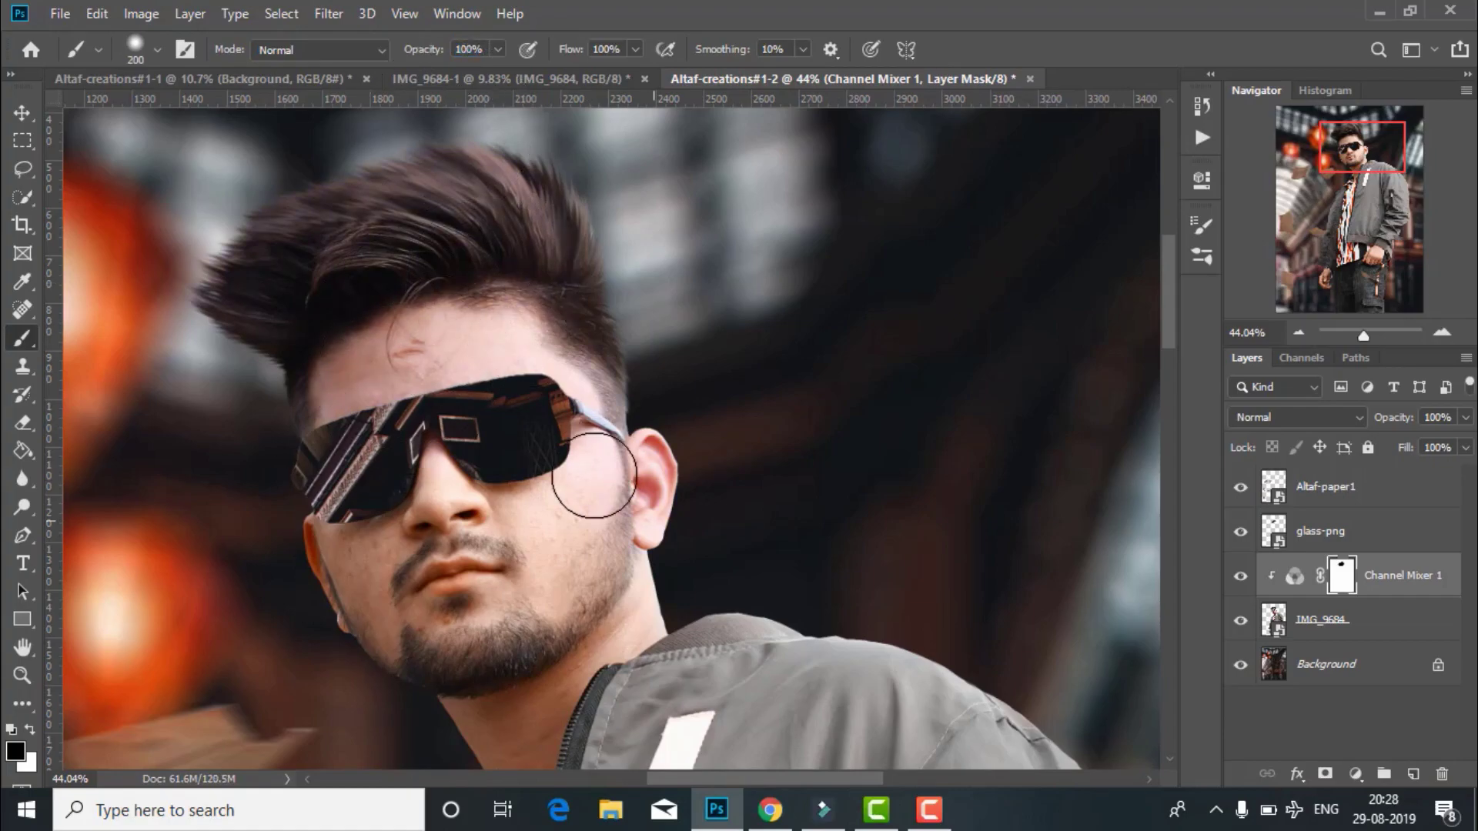
{"action": "scroll", "coordinate": [456, 518], "scroll_direction": "down", "scroll_amount": 2}
{"action": "left_click", "coordinate": [456, 518]}
- Pan down over the figure to check the mask, then zoom into the face and jacket
{"action": "scroll", "coordinate": [501, 642], "scroll_direction": "down", "scroll_amount": 1}
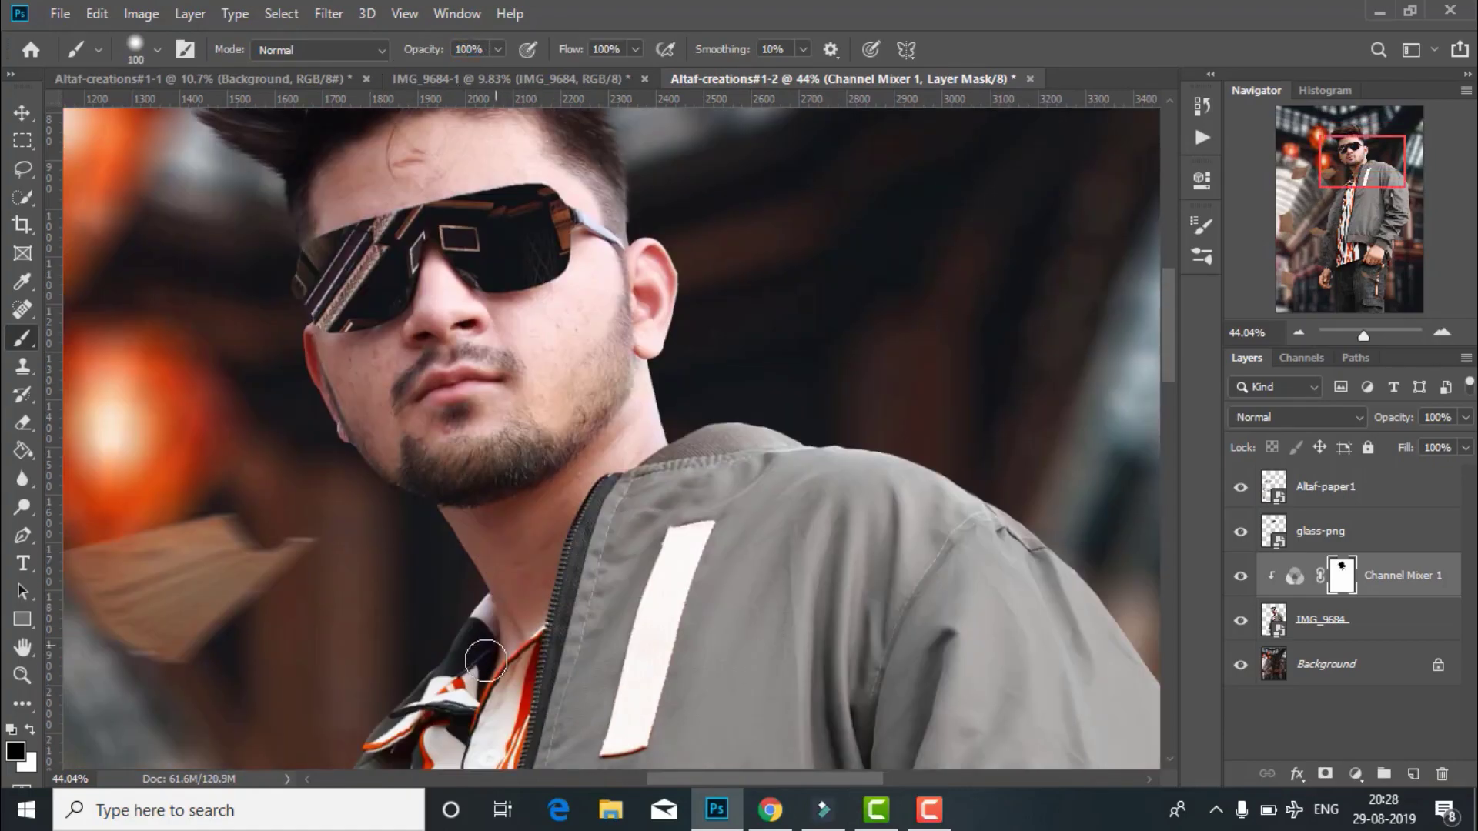
{"action": "scroll", "coordinate": [532, 654], "scroll_direction": "down", "scroll_amount": 1}
{"action": "scroll", "coordinate": [562, 666], "scroll_direction": "down", "scroll_amount": 2}
{"action": "scroll", "coordinate": [605, 680], "scroll_direction": "down", "scroll_amount": 5}
{"action": "scroll", "coordinate": [605, 680], "scroll_direction": "down", "scroll_amount": 3}
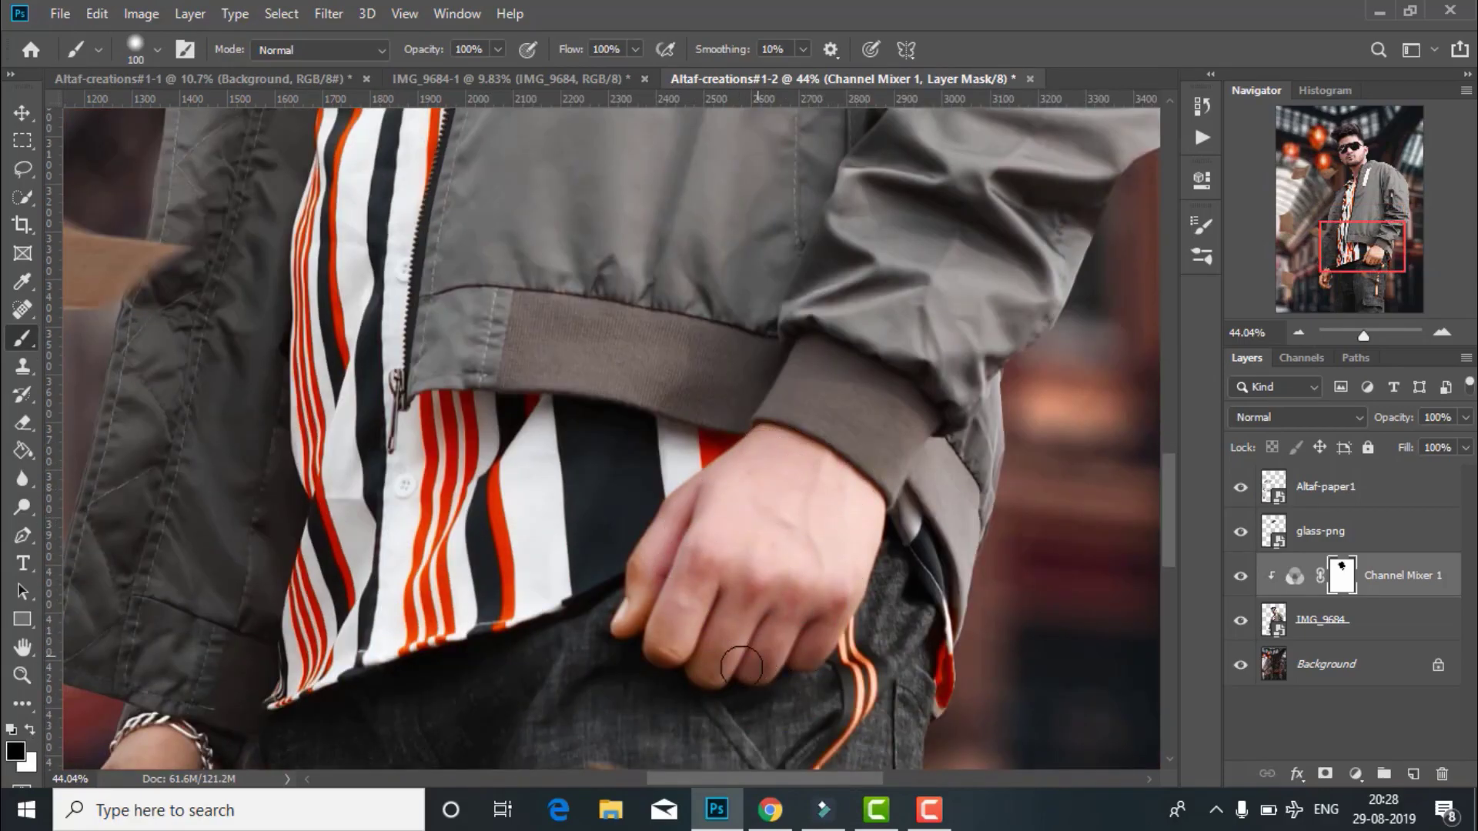
{"action": "scroll", "coordinate": [539, 523], "scroll_direction": "down", "scroll_amount": 2}
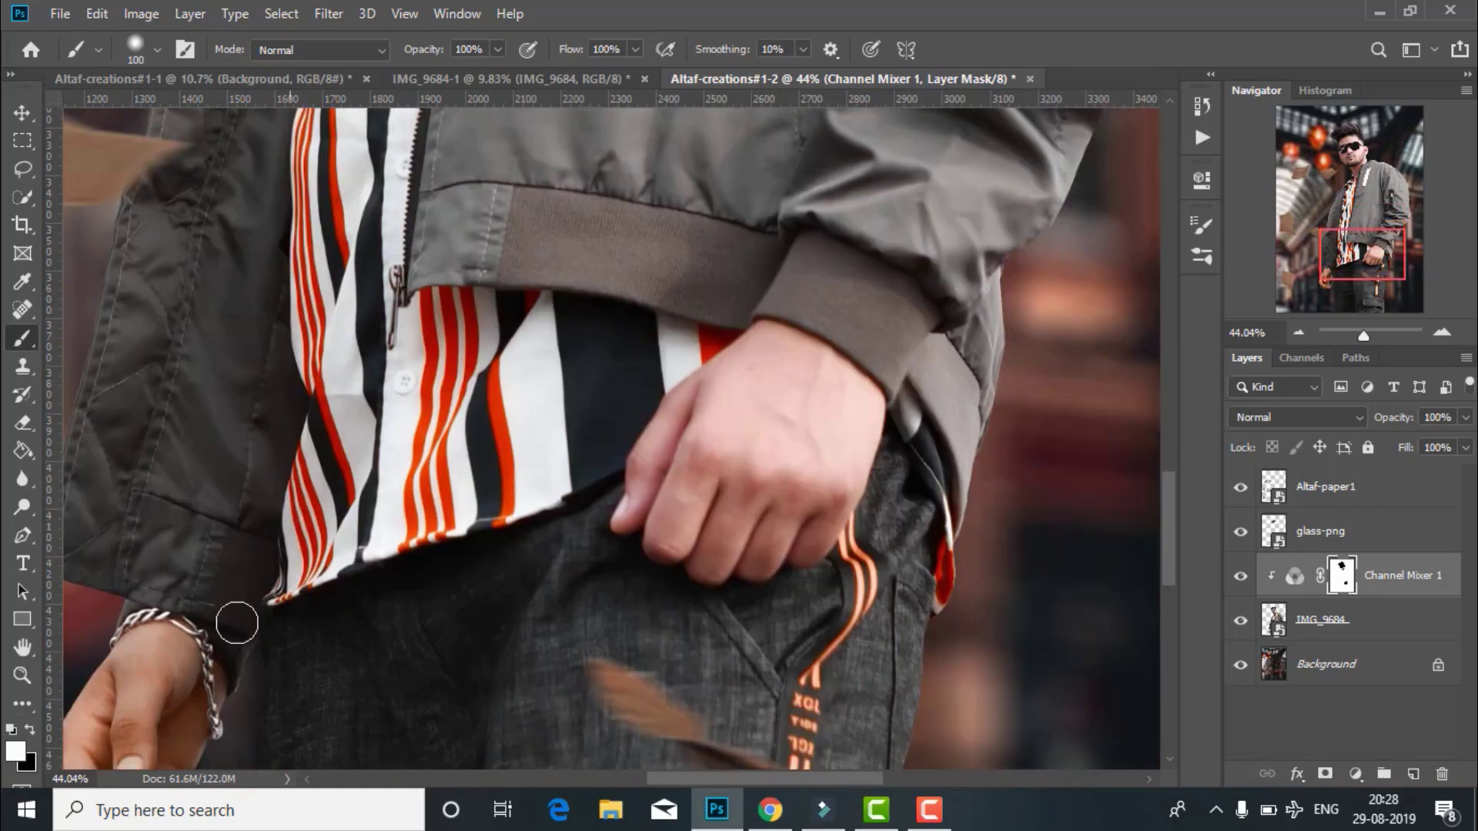
{"action": "scroll", "coordinate": [238, 618], "scroll_direction": "down", "scroll_amount": 3}
{"action": "scroll", "coordinate": [154, 577], "scroll_direction": "left", "scroll_amount": 2}
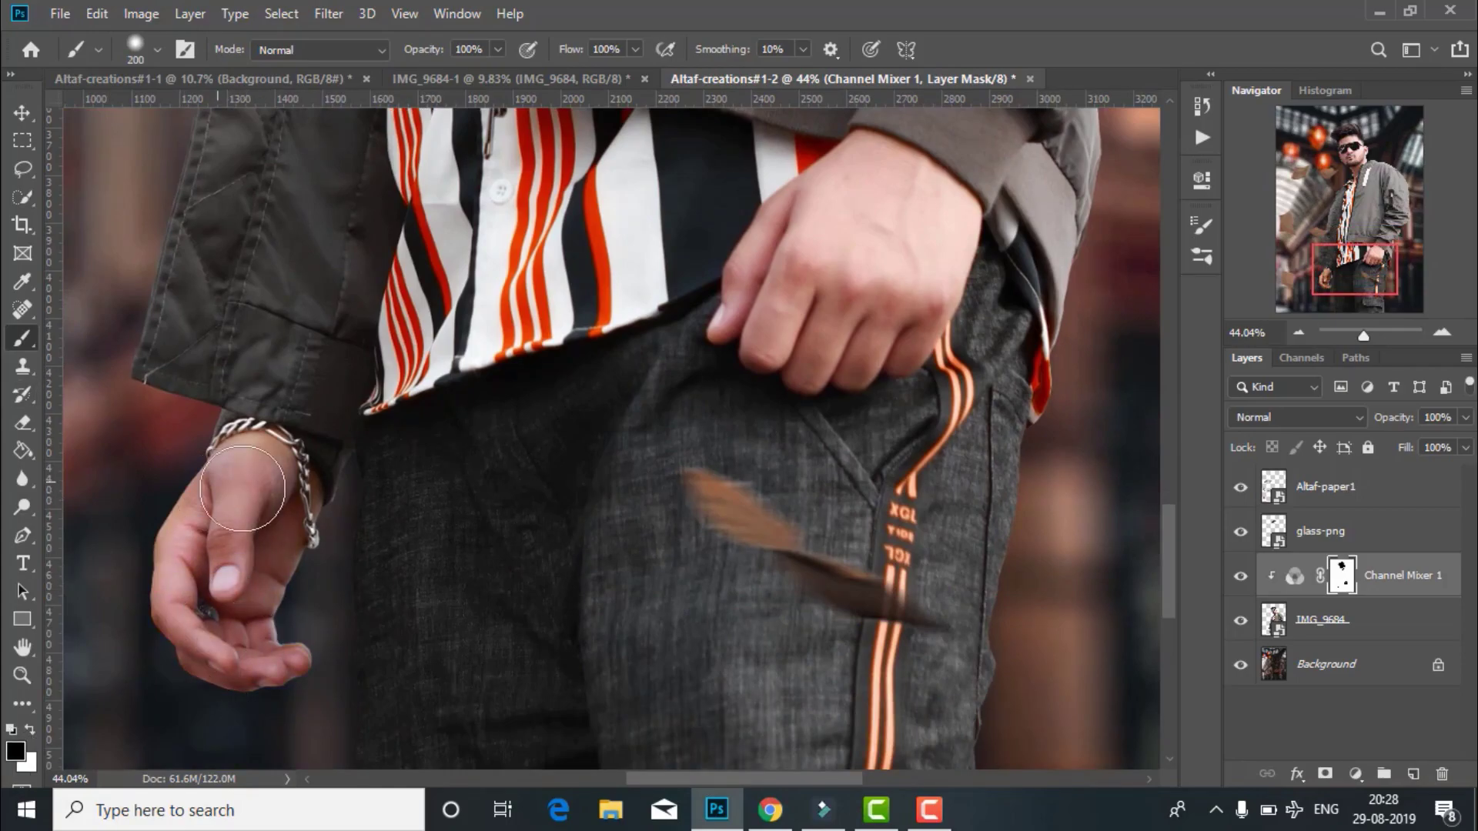
{"action": "scroll", "coordinate": [758, 550], "scroll_direction": "up", "scroll_amount": 3}
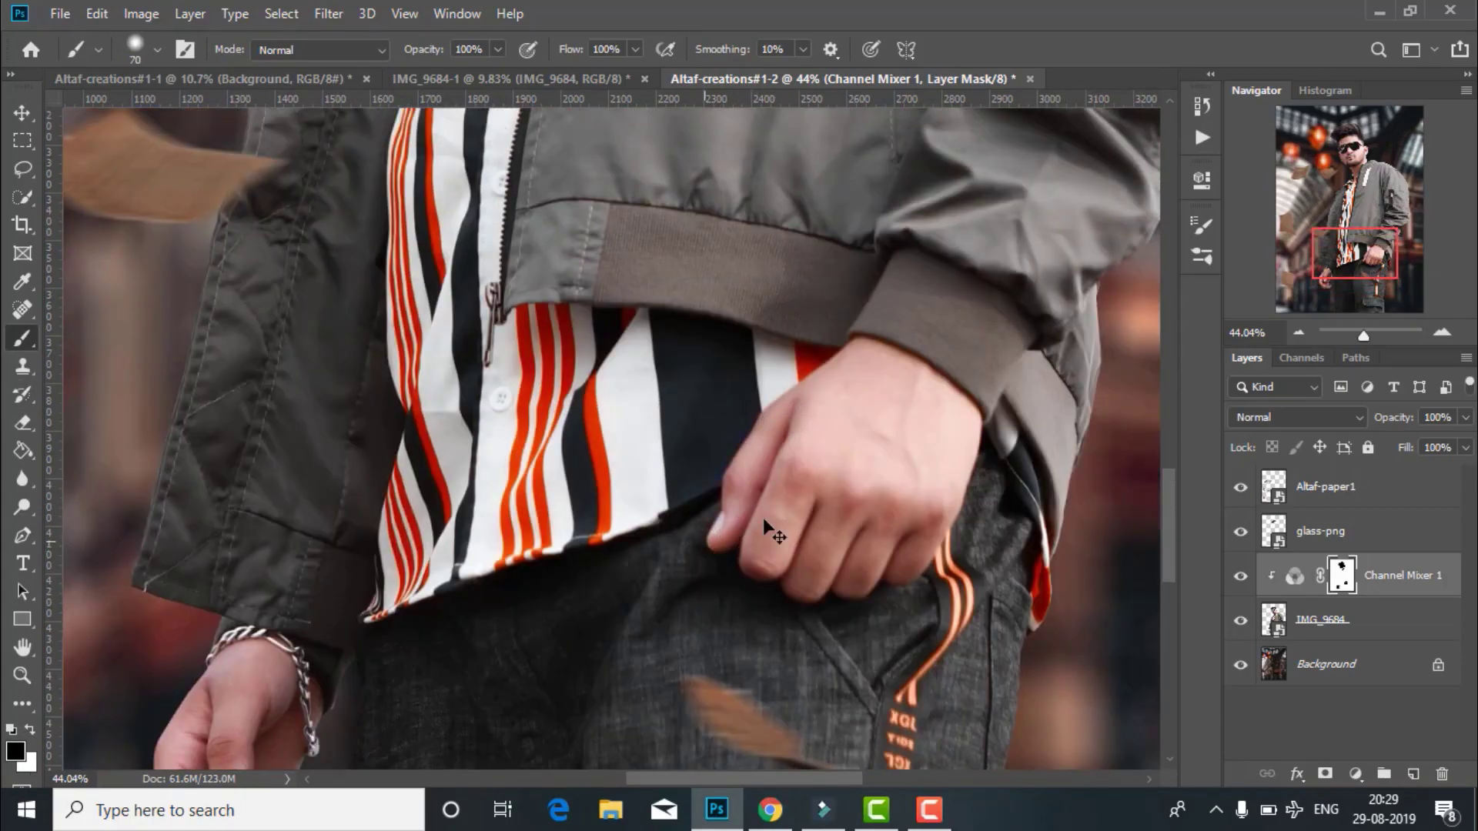
{"action": "scroll", "coordinate": [764, 523], "scroll_direction": "up", "scroll_amount": 1}
{"action": "key", "text": "ctrl+0"}
{"action": "key", "text": "z"}
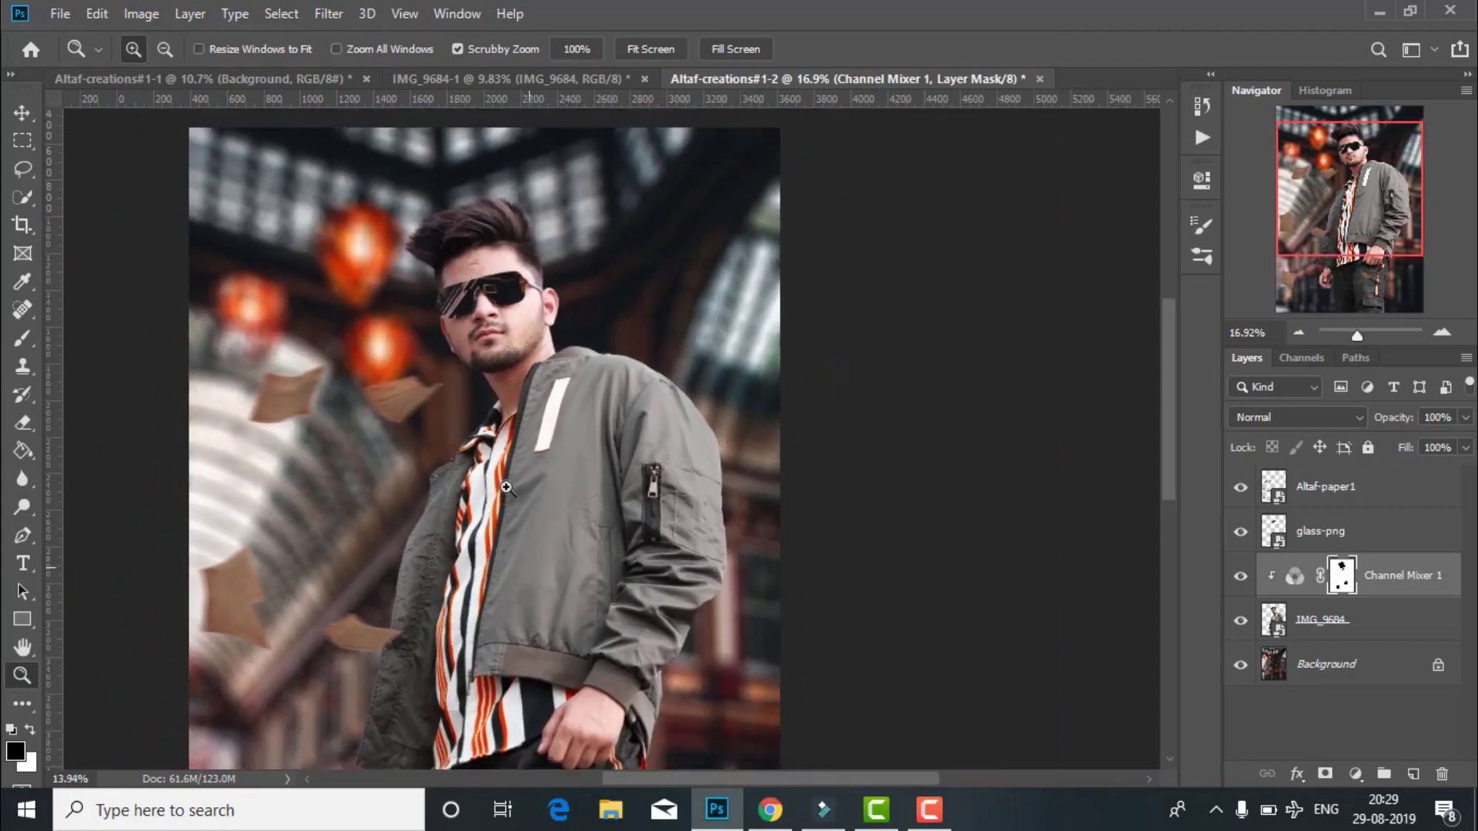
{"action": "mouse_move", "coordinate": [585, 539]}
{"action": "left_mouse_down"}
{"action": "mouse_move", "coordinate": [644, 548]}
{"action": "mouse_move", "coordinate": [478, 488]}
{"action": "left_mouse_up"}
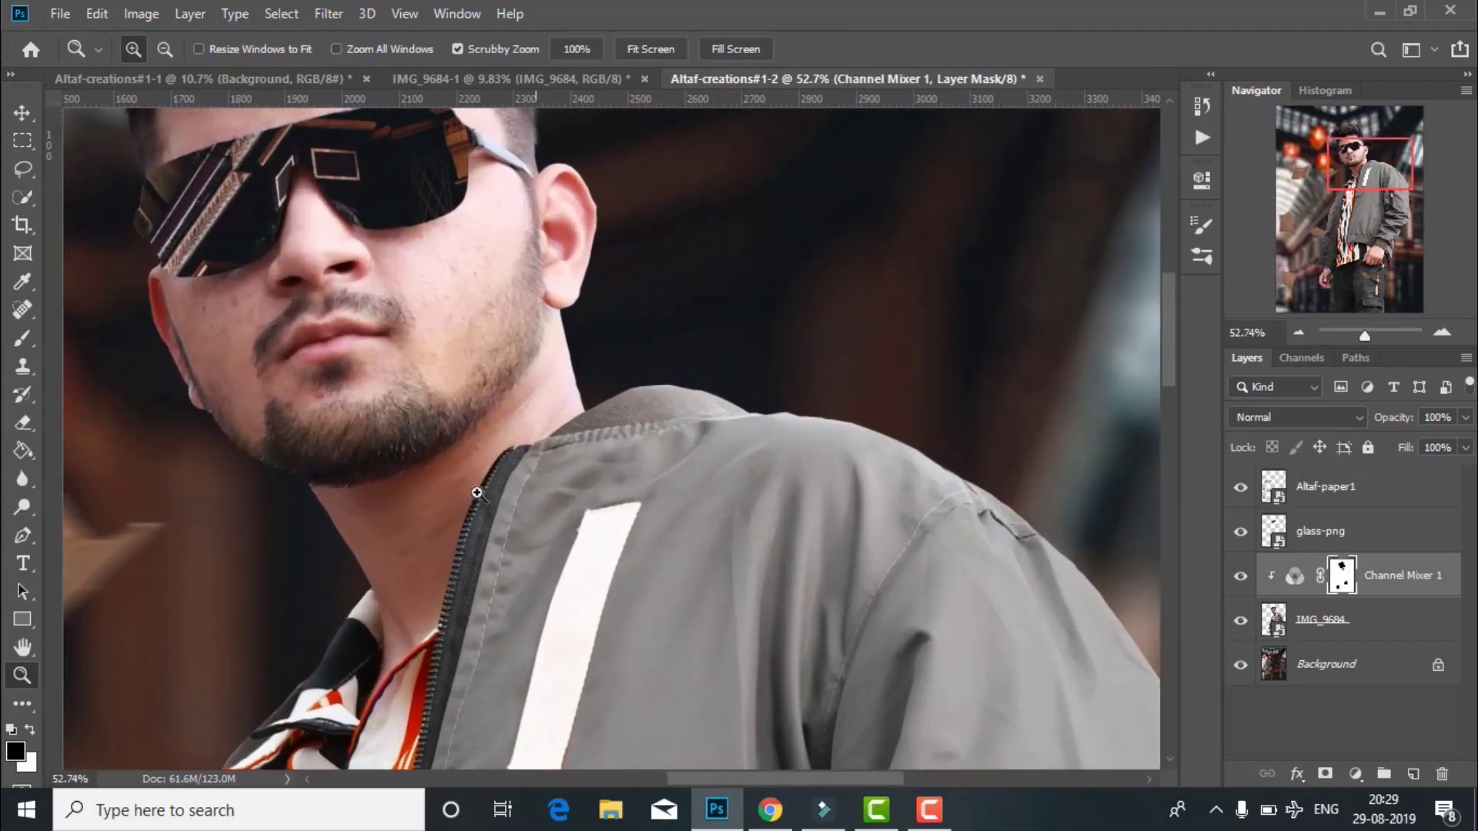
- Continue masking the skin with a larger brush, then zoom out to see more of the composite
{"action": "left_click", "coordinate": [25, 339]}
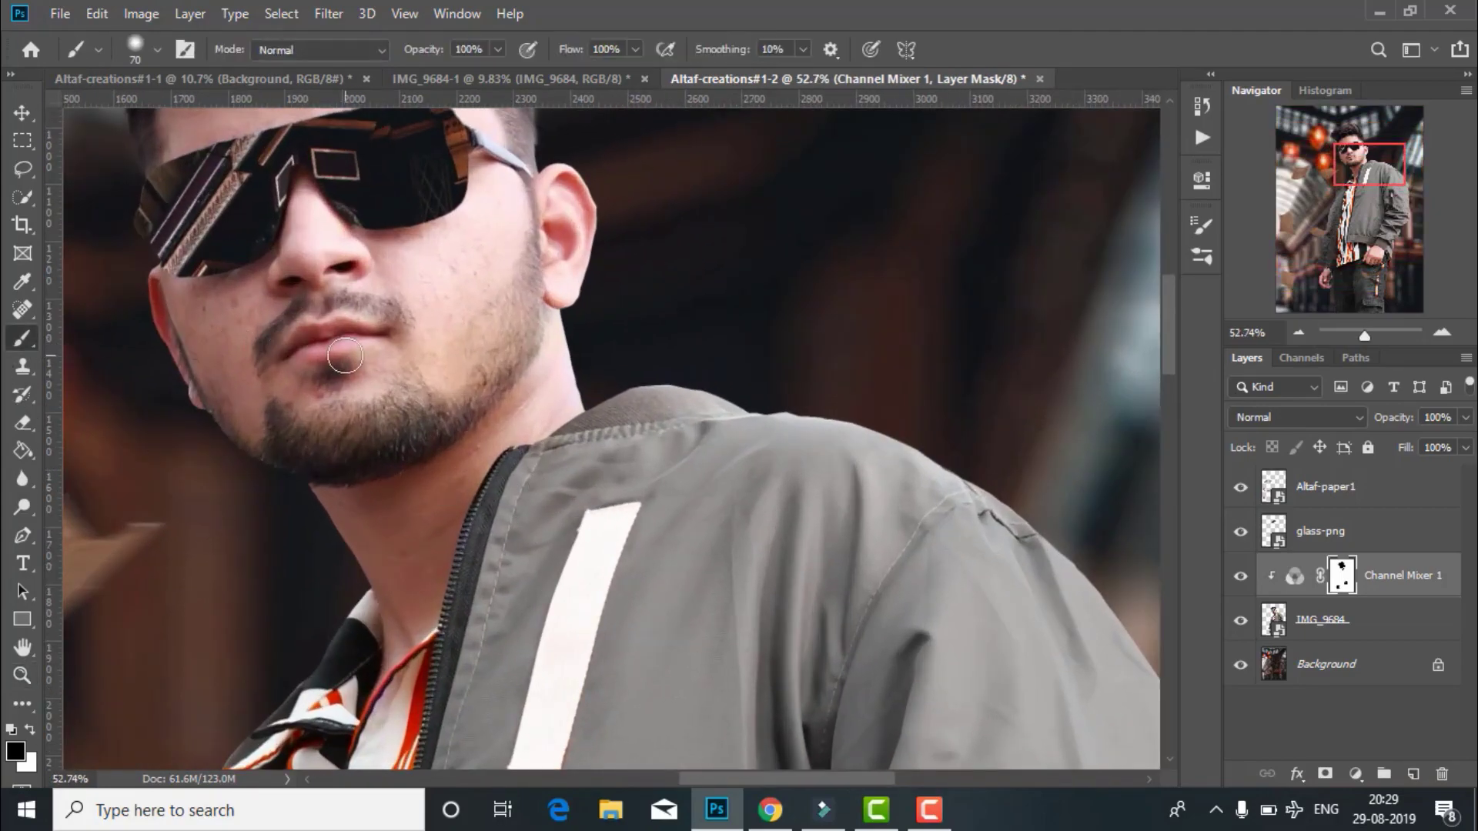
{"action": "key", "text": "bracketright"}
{"action": "key", "text": "bracketright"}
{"action": "key", "text": "bracketright"}
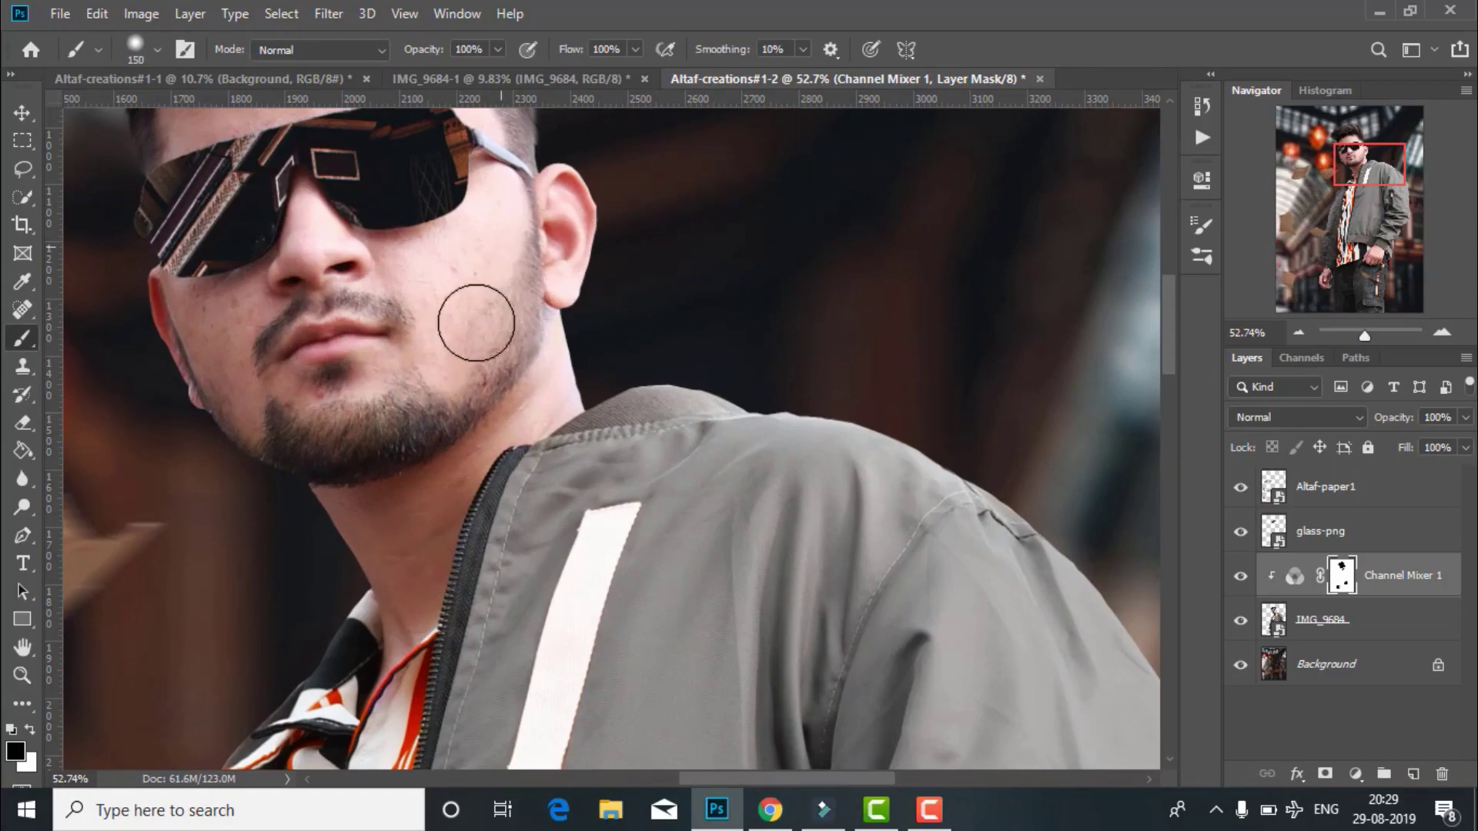
{"action": "scroll", "coordinate": [416, 426], "scroll_direction": "up", "scroll_amount": 5}
{"action": "scroll", "coordinate": [408, 408], "scroll_direction": "up", "scroll_amount": 3}
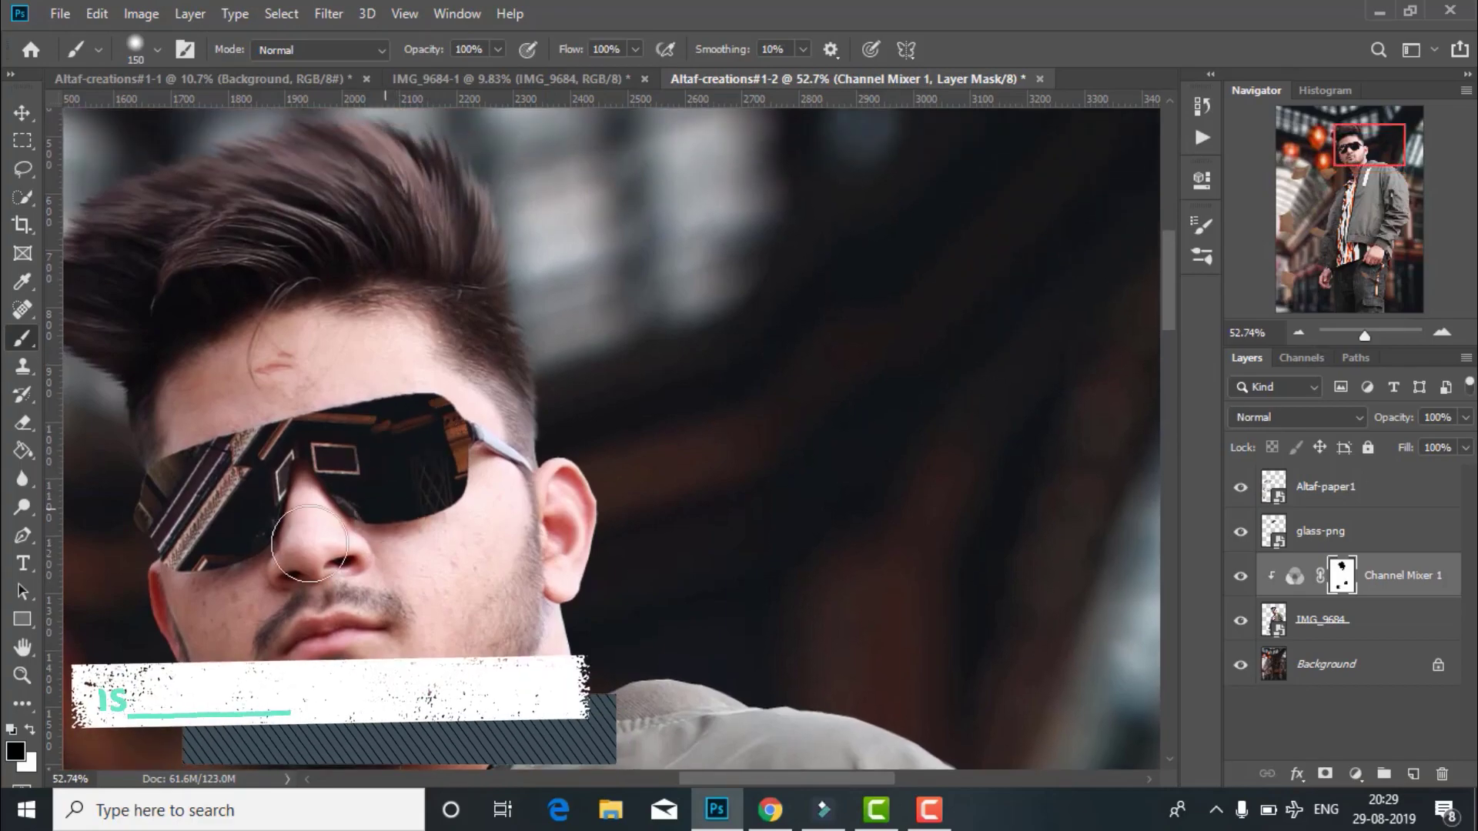
{"action": "left_click", "coordinate": [23, 677]}
{"action": "left_click_drag", "start_coordinate": [425, 285], "coordinate": [339, 287]}
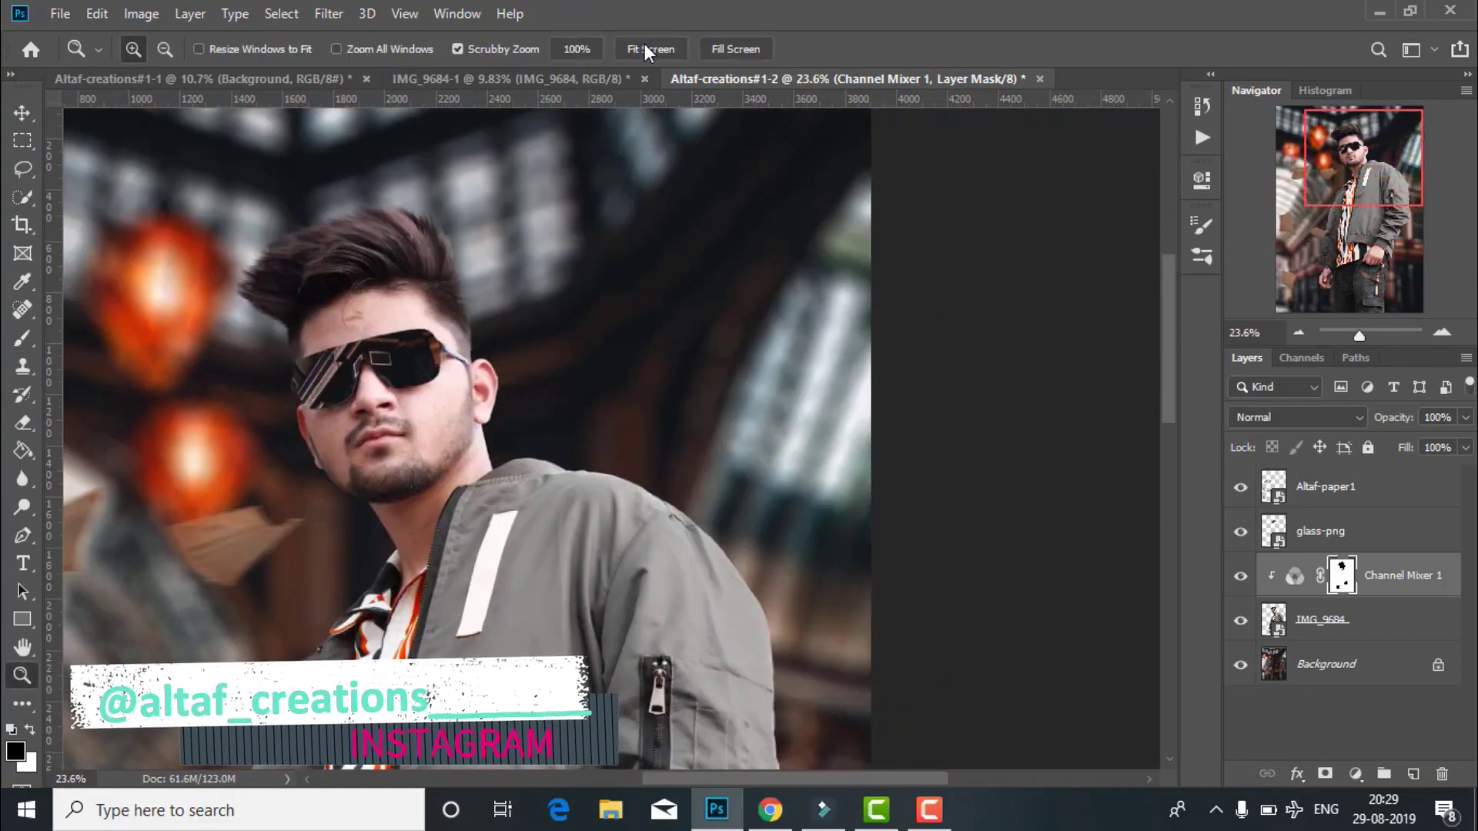
- Rasterize the IMG_9684 layer and merge Channel Mixer 1 down into it
{"action": "left_click", "coordinate": [651, 49]}
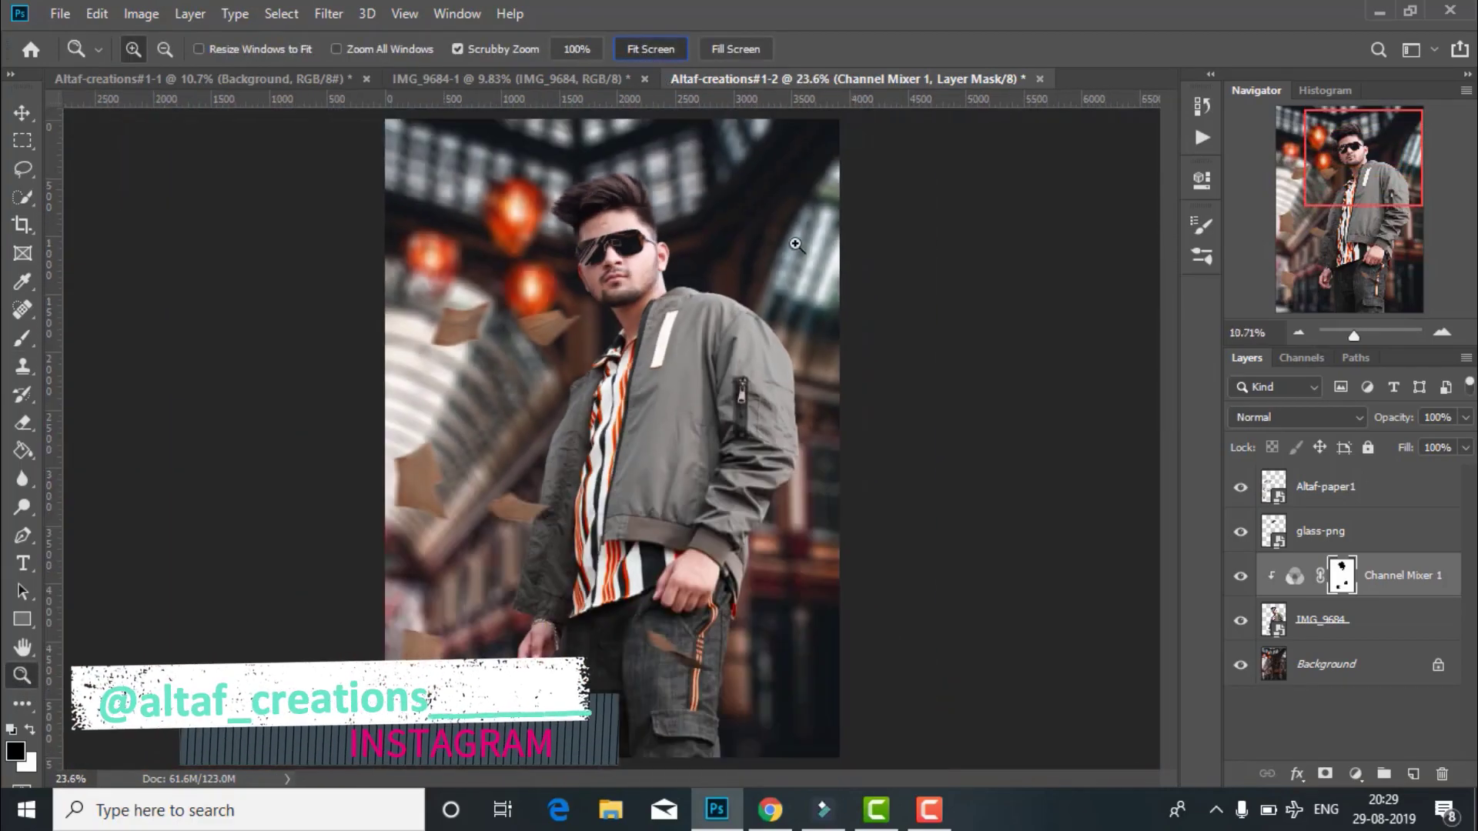
{"action": "right_click", "coordinate": [1300, 628]}
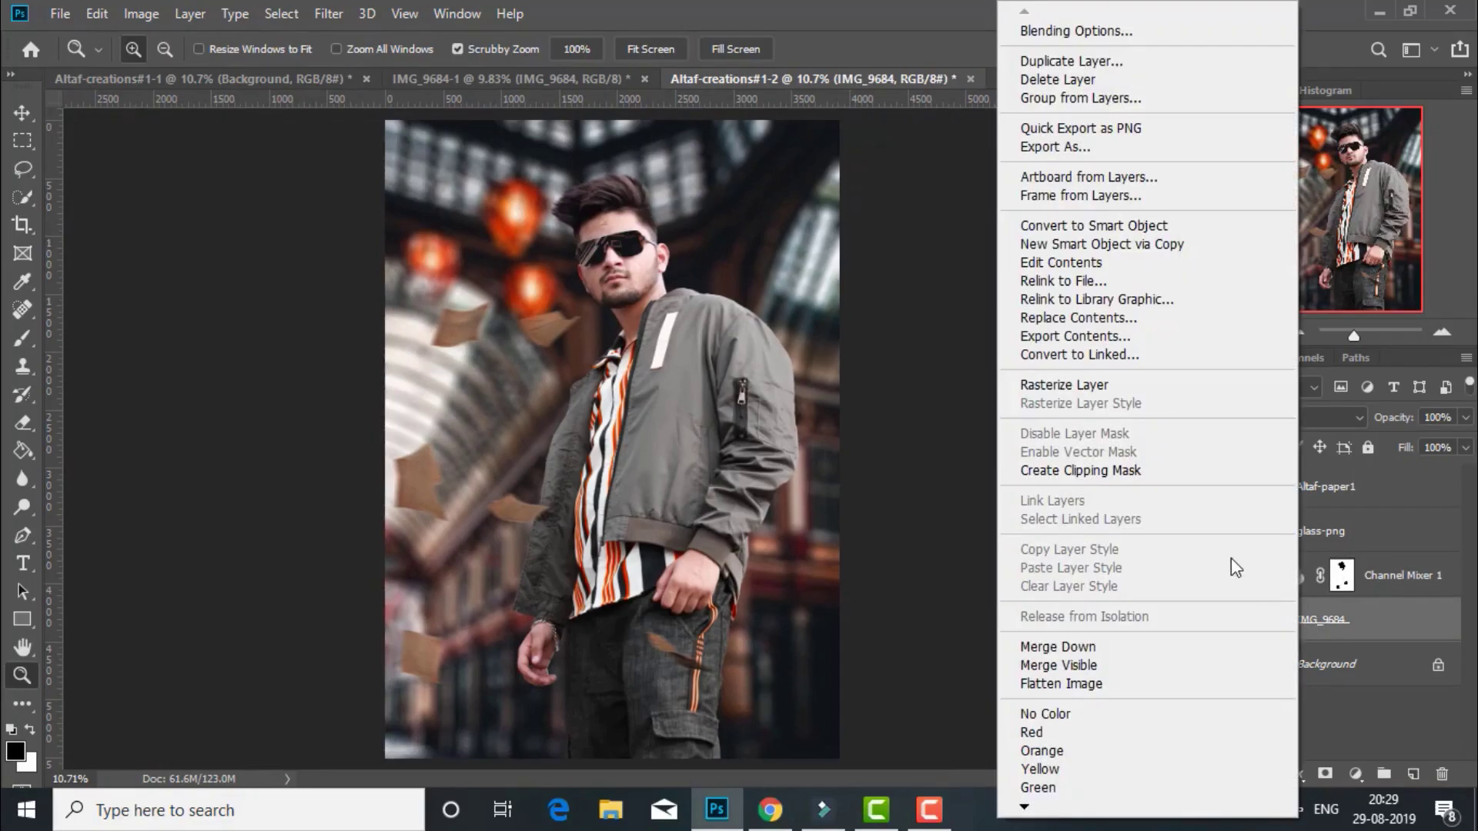
{"action": "left_click", "coordinate": [1092, 386]}
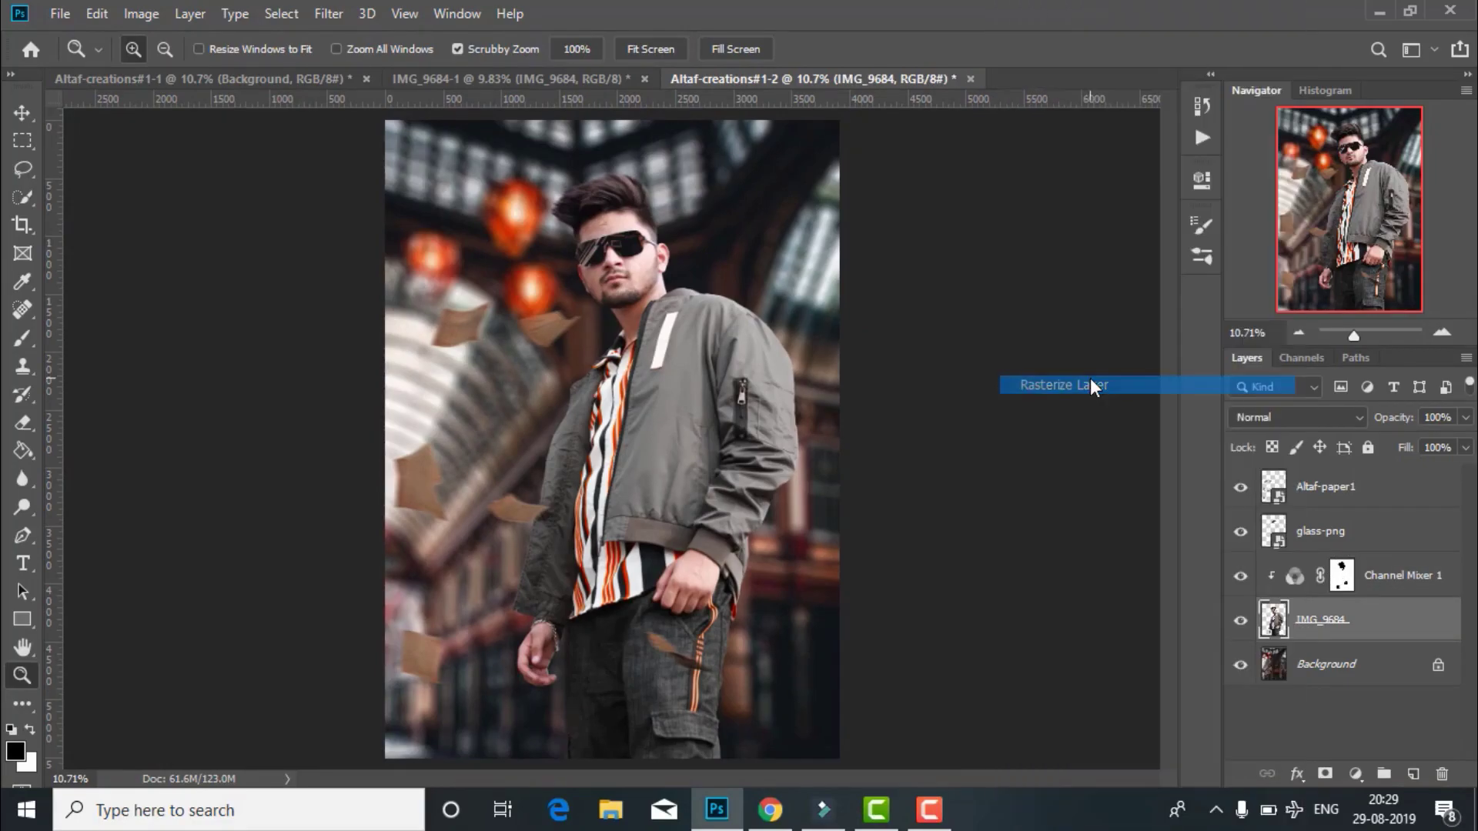
{"action": "right_click", "coordinate": [1397, 582]}
{"action": "left_click", "coordinate": [1148, 642]}
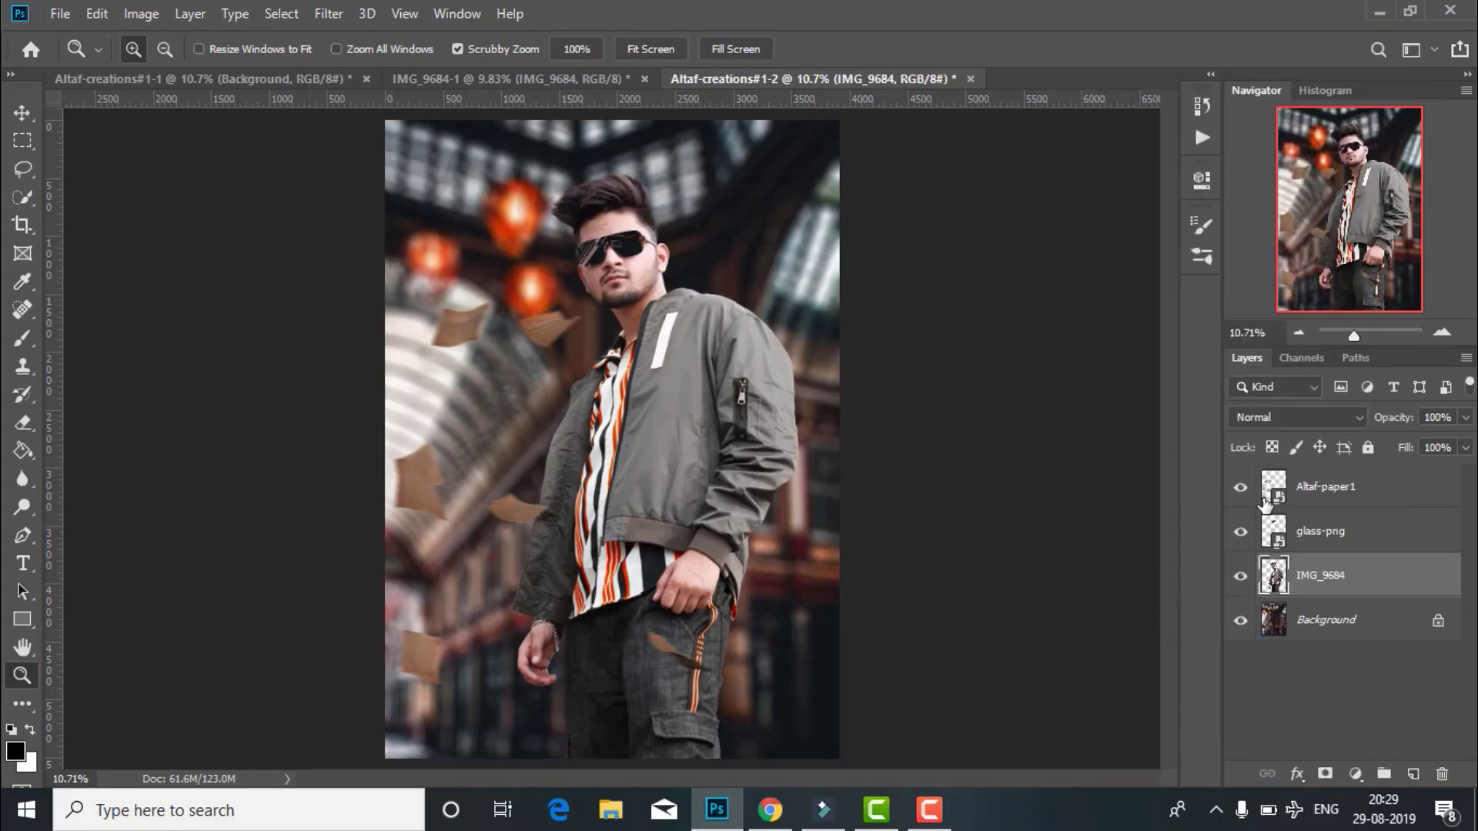
{"action": "left_click", "coordinate": [1358, 772]}
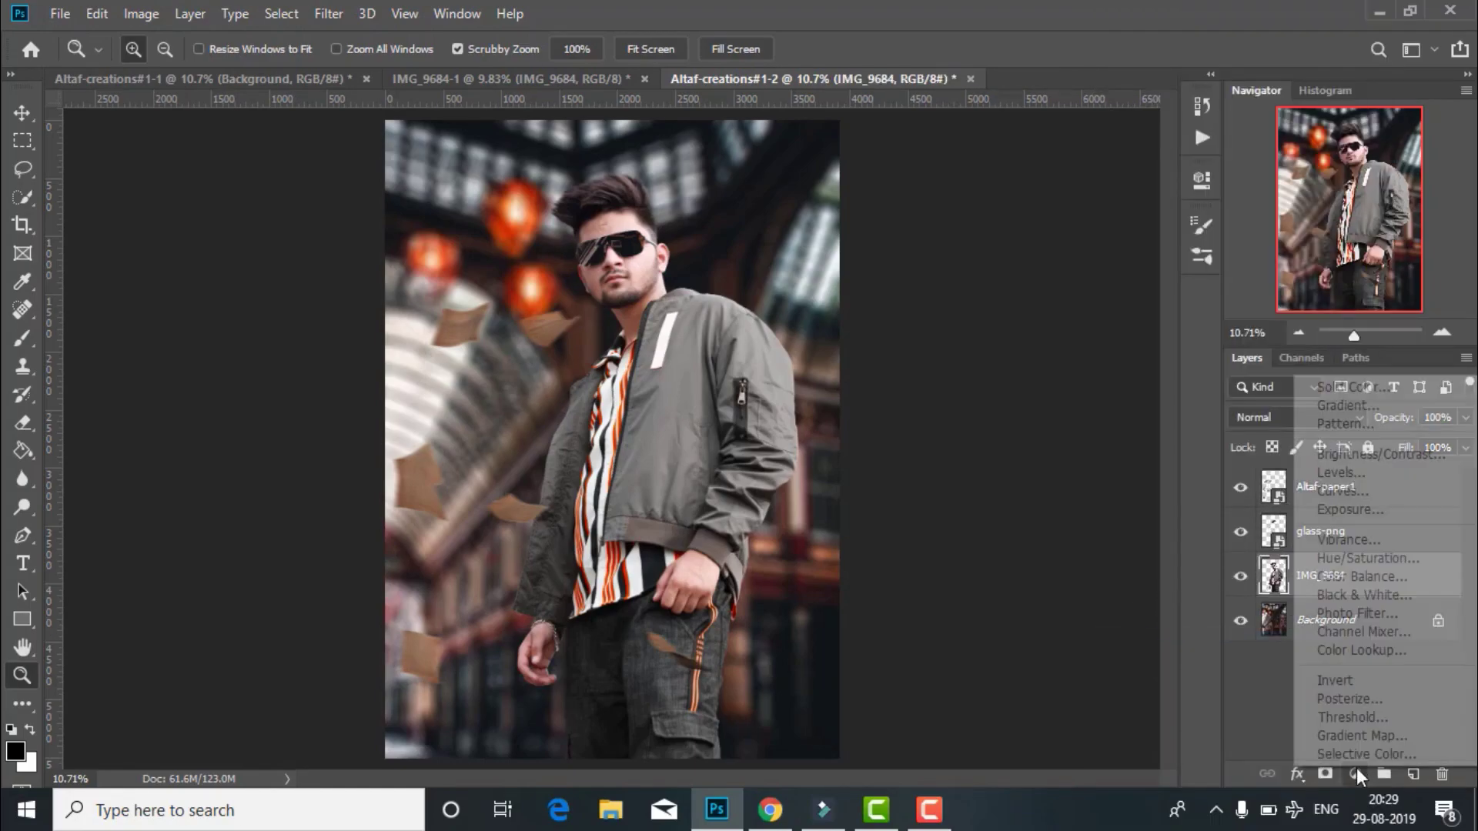
- Add a clipped Levels layer with input black 19 and output white 162, and invert its mask
{"action": "left_click", "coordinate": [1359, 473]}
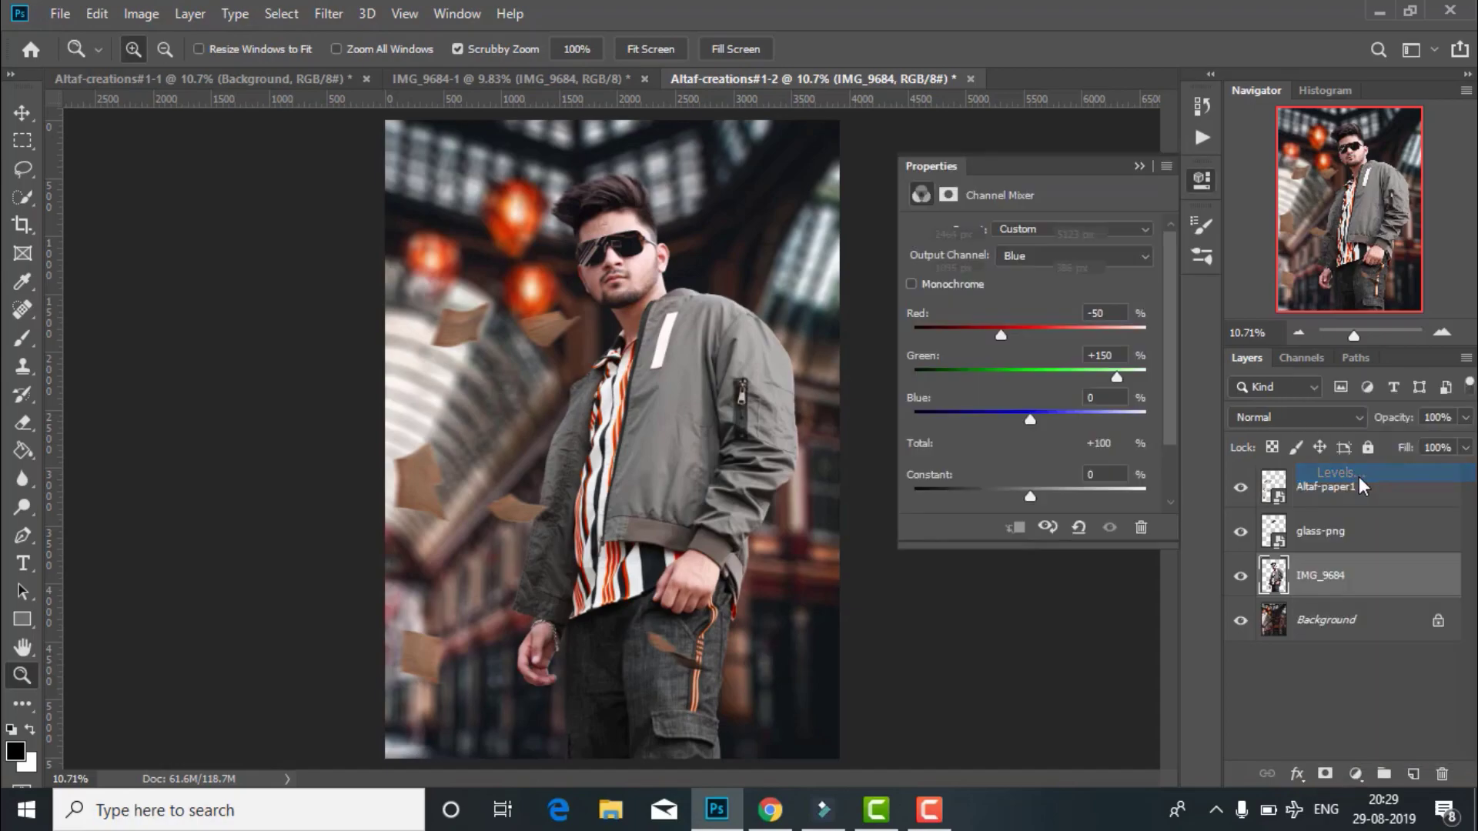
{"action": "left_click", "coordinate": [1014, 527]}
{"action": "left_click_drag", "start_coordinate": [1149, 451], "coordinate": [1074, 450]}
{"action": "left_click_drag", "start_coordinate": [943, 387], "coordinate": [959, 387]}
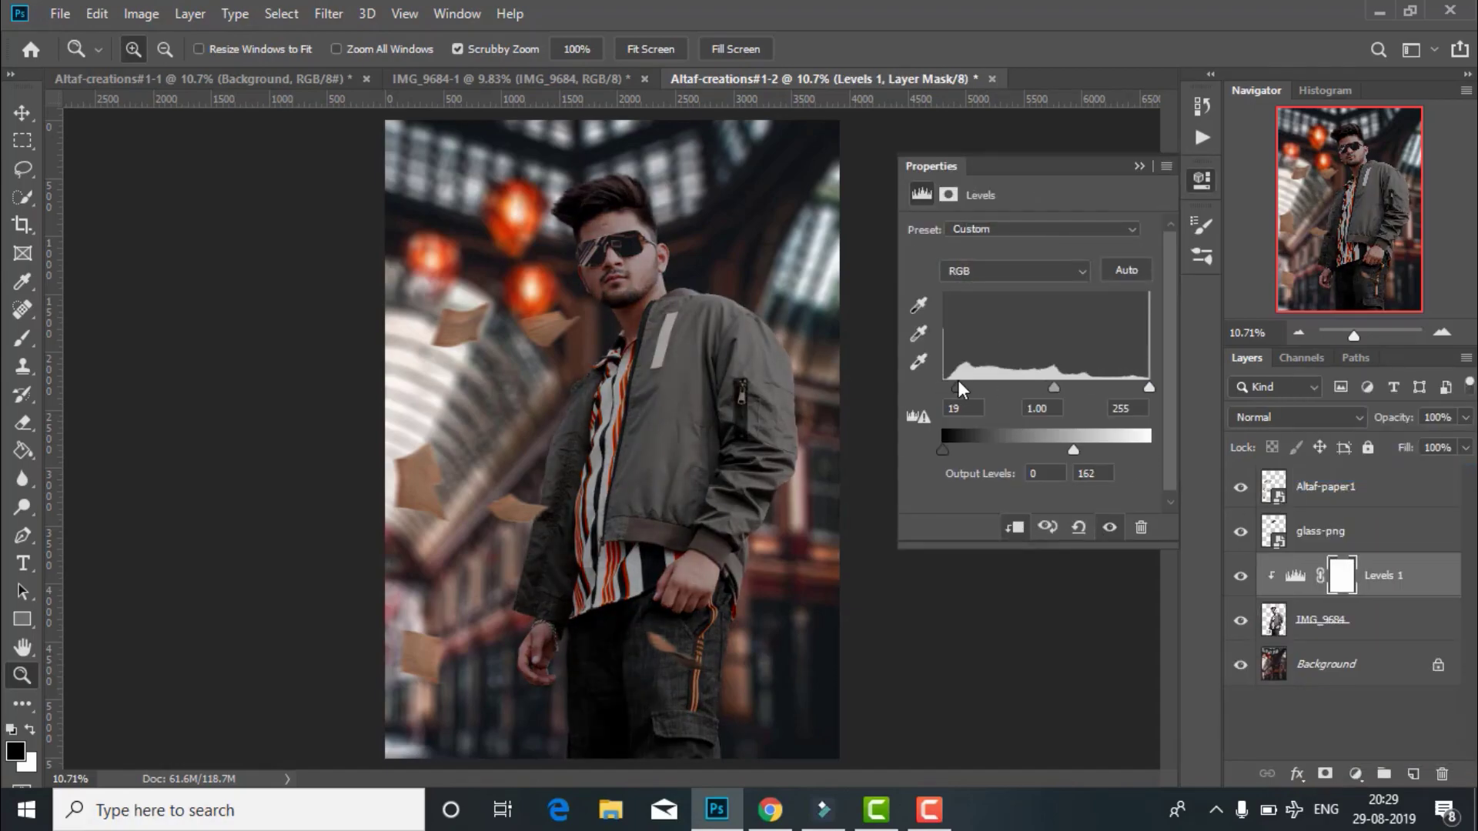
{"action": "left_click", "coordinate": [1106, 379]}
{"action": "key", "text": "ctrl+i"}
- Set up a white 50% opacity brush at size 500 and paint the darkening near the pocket
{"action": "scroll", "coordinate": [844, 594], "scroll_direction": "up", "scroll_amount": 3}
{"action": "scroll", "coordinate": [845, 593], "scroll_direction": "up", "scroll_amount": 3}
{"action": "key", "text": "b"}
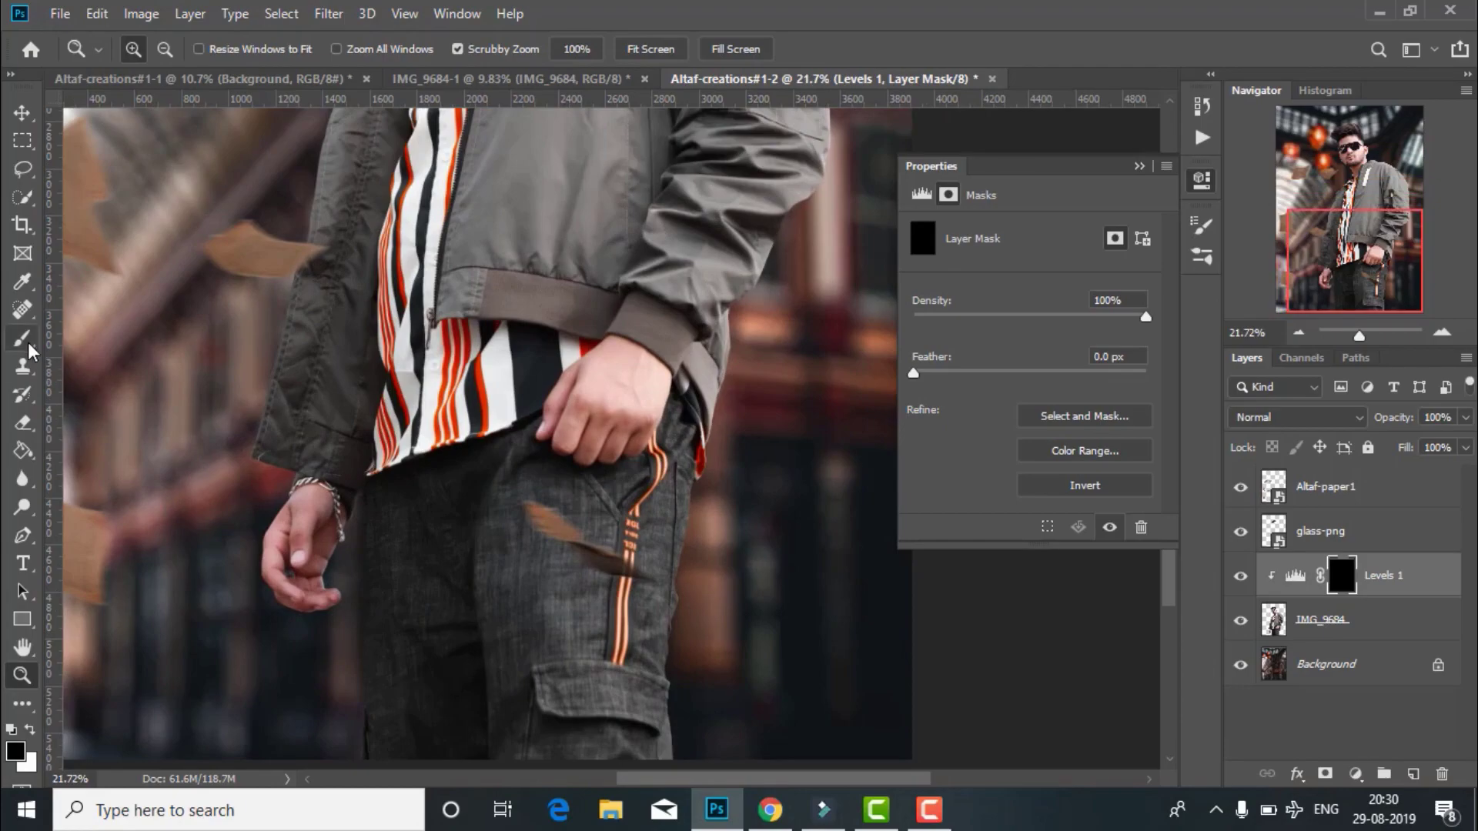
{"action": "key", "text": "x"}
{"action": "key", "text": "5"}
{"action": "key", "text": "shift+7"}
{"action": "key", "text": "shift+8"}
{"action": "scroll", "coordinate": [708, 537], "scroll_direction": "up", "scroll_amount": 3}
{"action": "key", "text": "bracketright"}
{"action": "key", "text": "bracketright"}
{"action": "key", "text": "bracketright"}
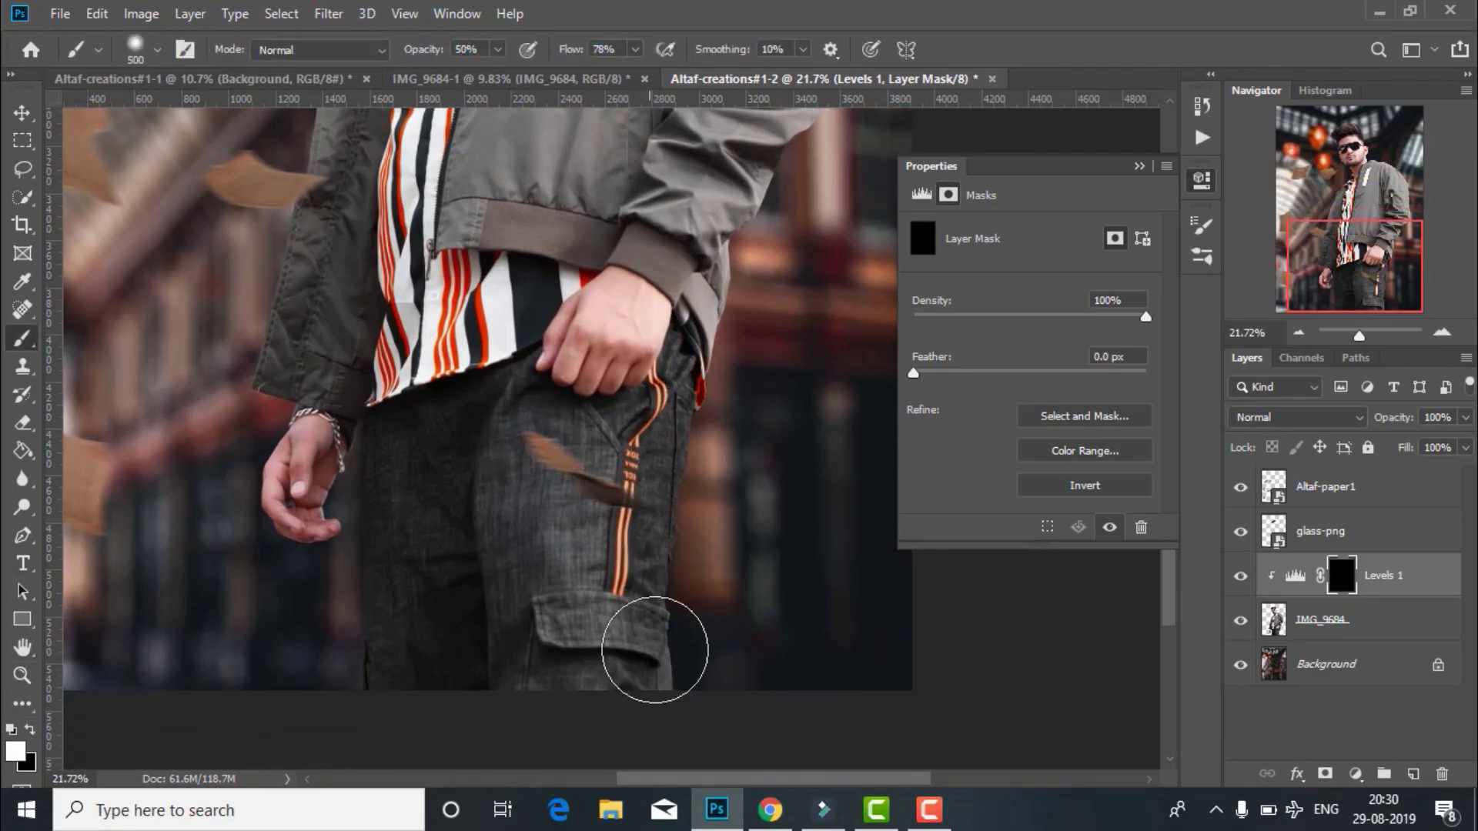
{"action": "left_click_drag", "start_coordinate": [653, 645], "coordinate": [524, 585]}
- Paint the Levels darkening over more of the man's jacket and jeans
{"action": "scroll", "coordinate": [775, 320], "scroll_direction": "up", "scroll_amount": 5}
{"action": "mouse_move", "coordinate": [783, 283]}
{"action": "left_mouse_down"}
{"action": "mouse_move", "coordinate": [775, 320]}
{"action": "mouse_move", "coordinate": [594, 247]}
{"action": "mouse_move", "coordinate": [539, 385]}
{"action": "left_mouse_up"}
{"action": "scroll", "coordinate": [359, 254], "scroll_direction": "down", "scroll_amount": 4}
{"action": "scroll", "coordinate": [369, 347], "scroll_direction": "down", "scroll_amount": 3}
{"action": "scroll", "coordinate": [462, 485], "scroll_direction": "up", "scroll_amount": 5}
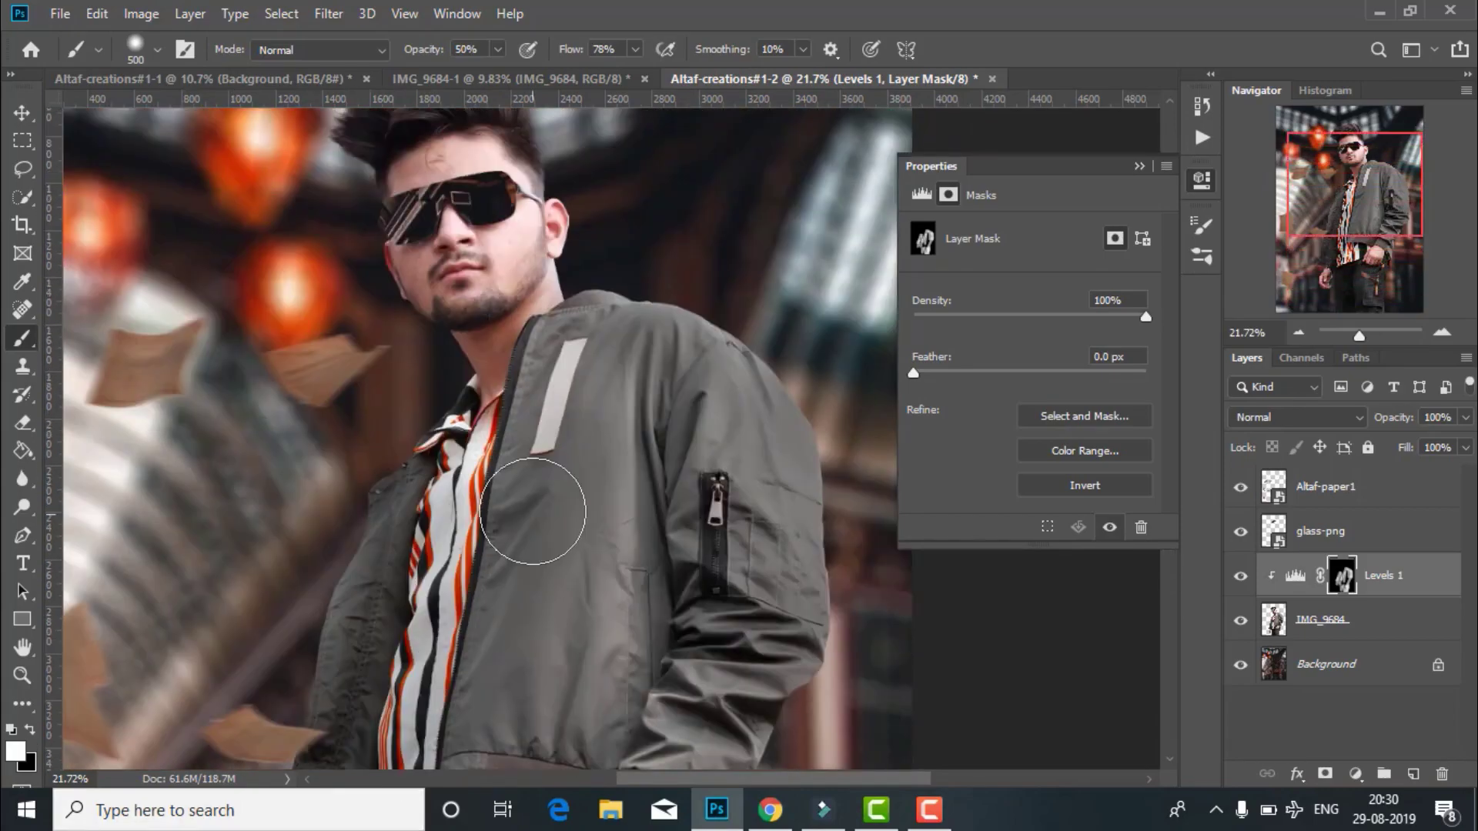
{"action": "left_click_drag", "start_coordinate": [557, 57], "coordinate": [547, 58]}
{"action": "scroll", "coordinate": [511, 561], "scroll_direction": "down", "scroll_amount": 3}
{"action": "scroll", "coordinate": [683, 418], "scroll_direction": "down", "scroll_amount": 3}
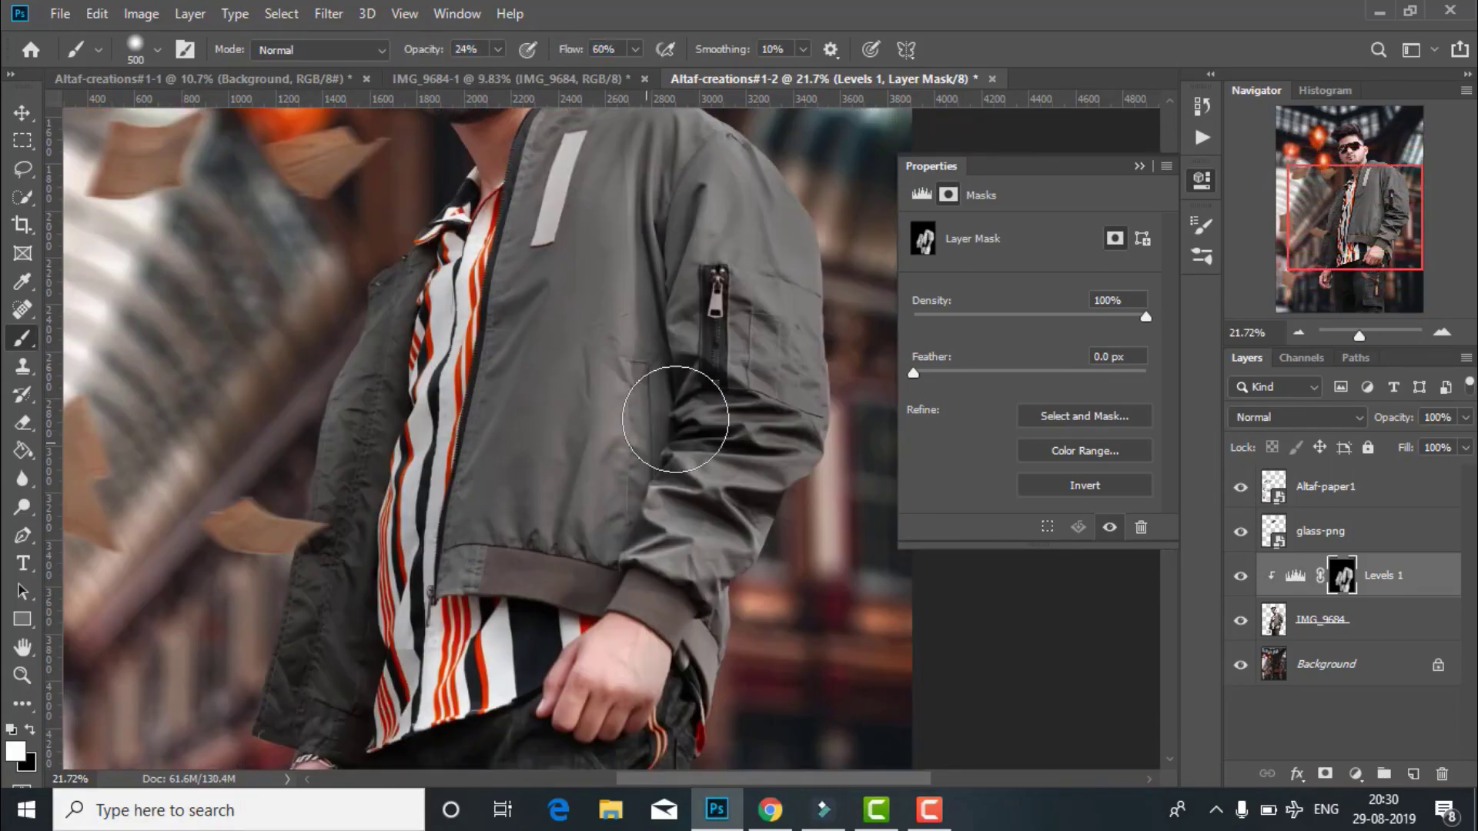
{"action": "scroll", "coordinate": [610, 462], "scroll_direction": "up", "scroll_amount": 5}
{"action": "scroll", "coordinate": [579, 428], "scroll_direction": "up", "scroll_amount": 2}
{"action": "scroll", "coordinate": [531, 501], "scroll_direction": "down", "scroll_amount": 3}
{"action": "scroll", "coordinate": [508, 578], "scroll_direction": "down", "scroll_amount": 3}
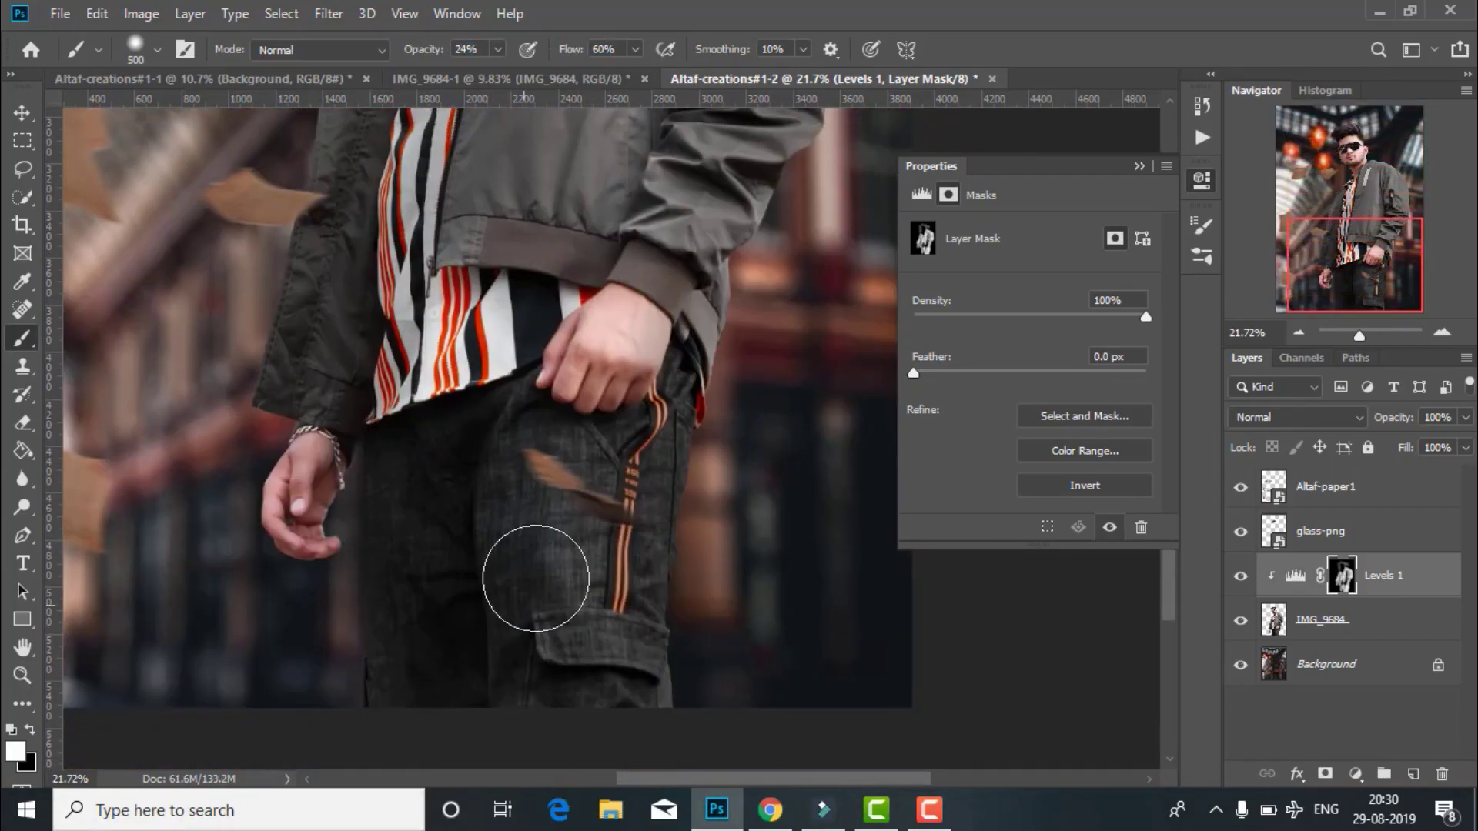
{"action": "scroll", "coordinate": [702, 617], "scroll_direction": "up", "scroll_amount": 2}
- Merge Levels 1 down, then add a clipped Brightness/Contrast at -45 with an inverted mask
{"action": "right_click", "coordinate": [1308, 581]}
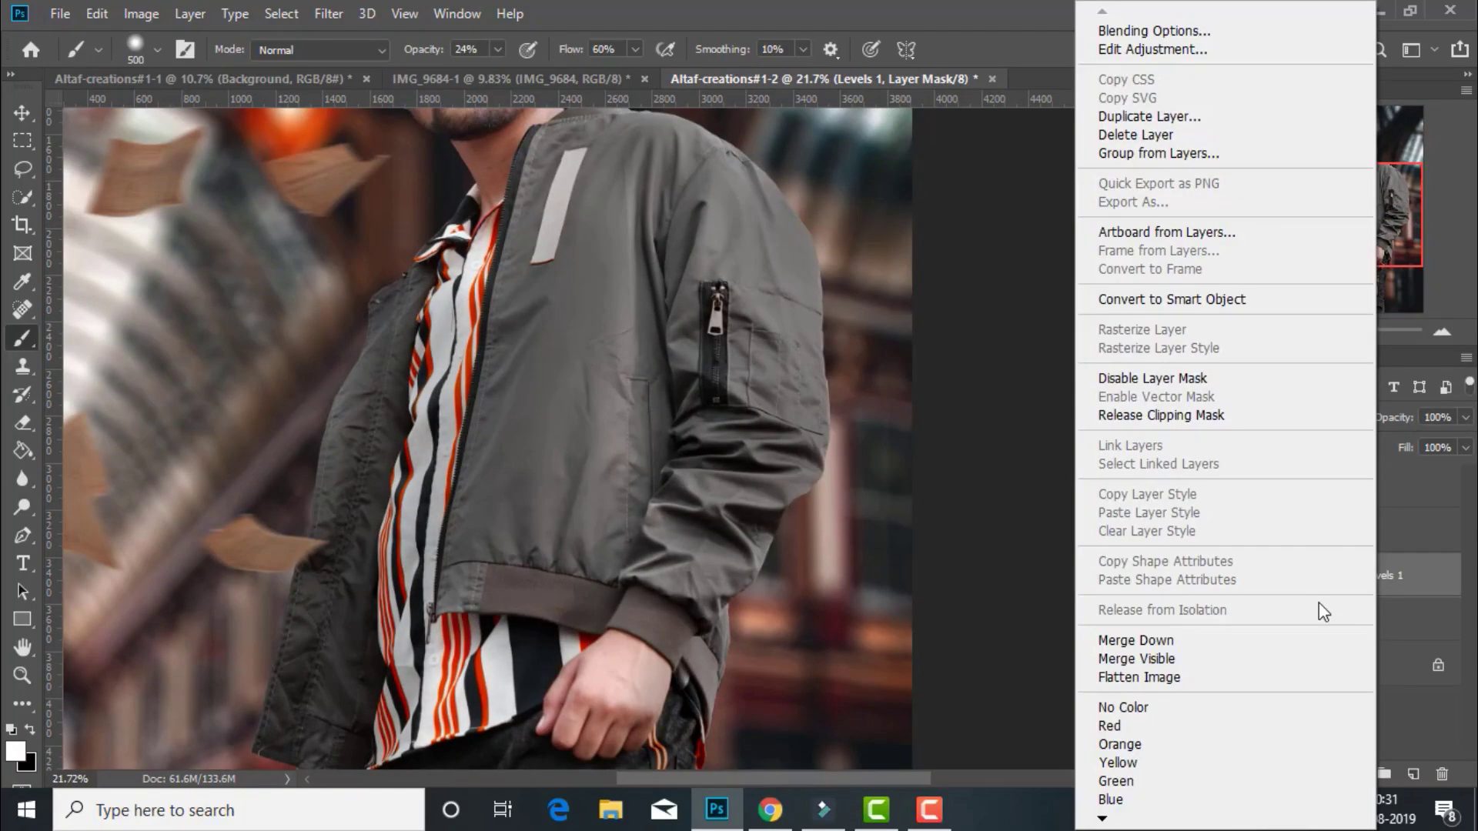
{"action": "left_click", "coordinate": [1122, 138]}
{"action": "left_click", "coordinate": [1356, 773]}
{"action": "left_click", "coordinate": [1247, 465]}
{"action": "left_click_drag", "start_coordinate": [1030, 291], "coordinate": [990, 291]}
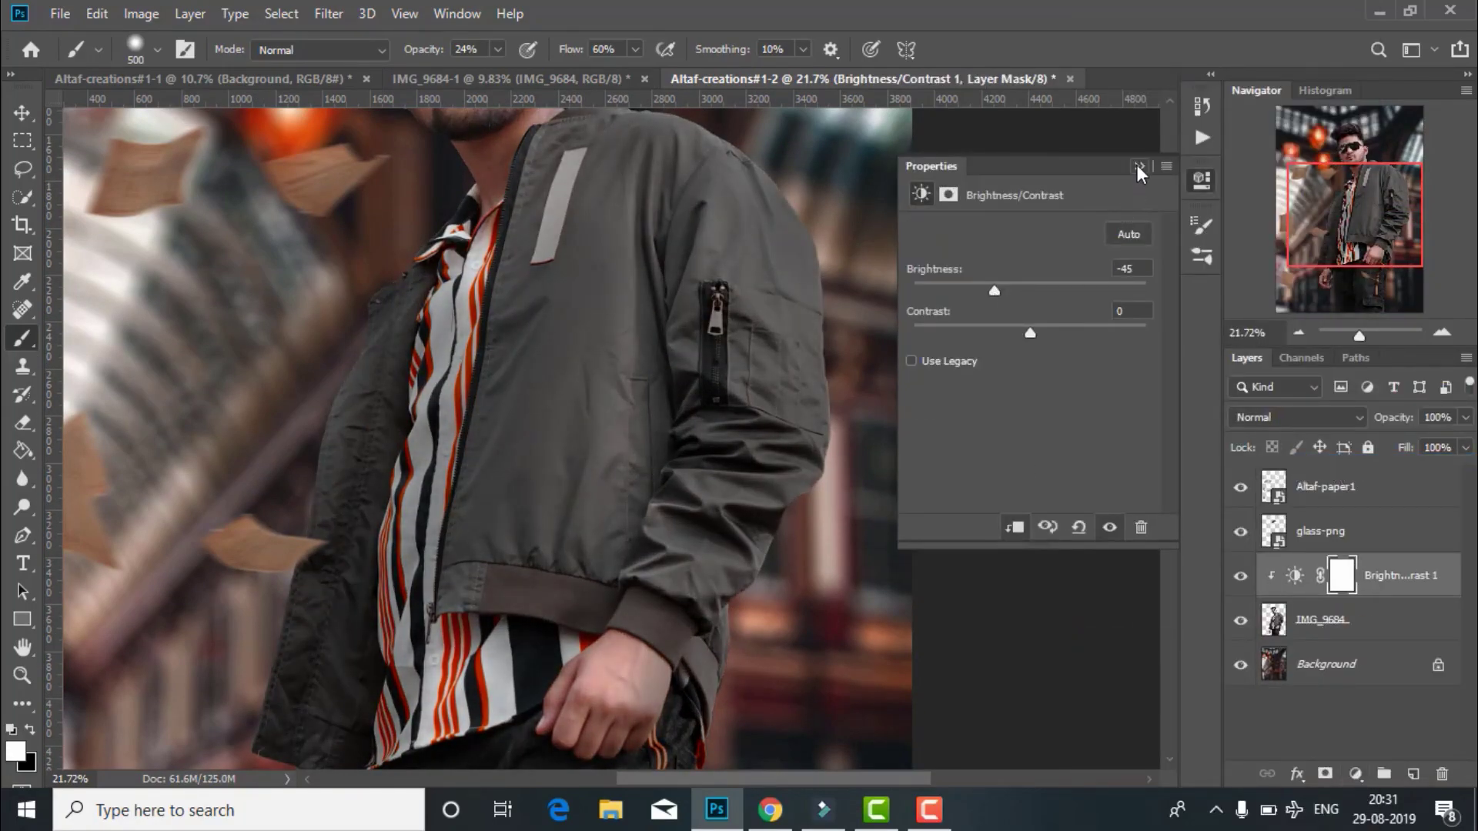
{"action": "key", "text": "ctrl+i"}
- Paint the brightness darkening onto the jacket sleeve and front
{"action": "left_click_drag", "start_coordinate": [693, 193], "coordinate": [759, 380]}
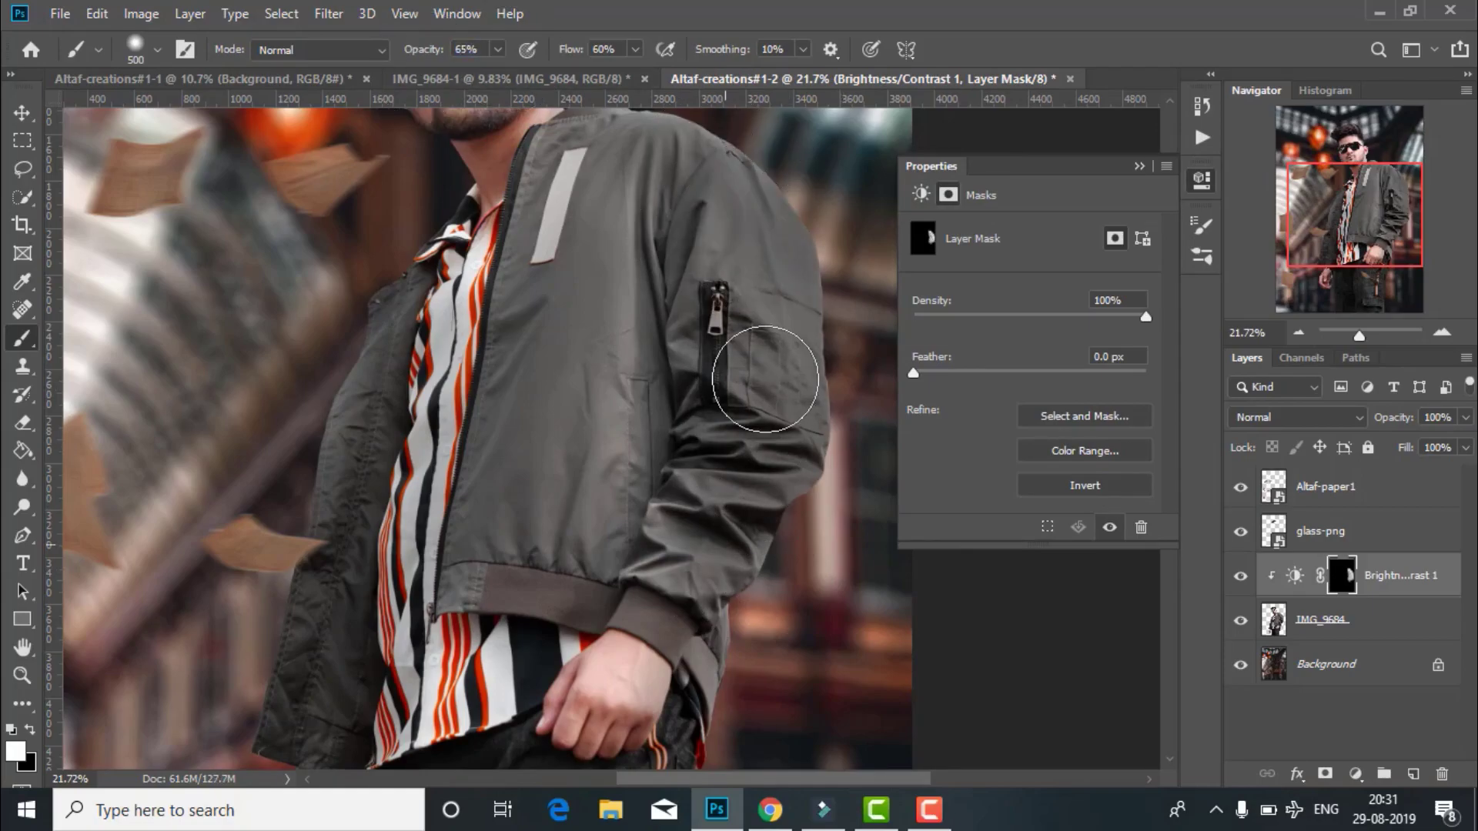
{"action": "scroll", "coordinate": [759, 380], "scroll_direction": "up", "scroll_amount": 3}
{"action": "left_click_drag", "start_coordinate": [570, 223], "coordinate": [604, 240]}
{"action": "scroll", "coordinate": [604, 241], "scroll_direction": "down", "scroll_amount": 3}
{"action": "left_click_drag", "start_coordinate": [759, 495], "coordinate": [731, 585]}
{"action": "scroll", "coordinate": [653, 702], "scroll_direction": "down", "scroll_amount": 3}
{"action": "scroll", "coordinate": [653, 703], "scroll_direction": "up", "scroll_amount": 5}
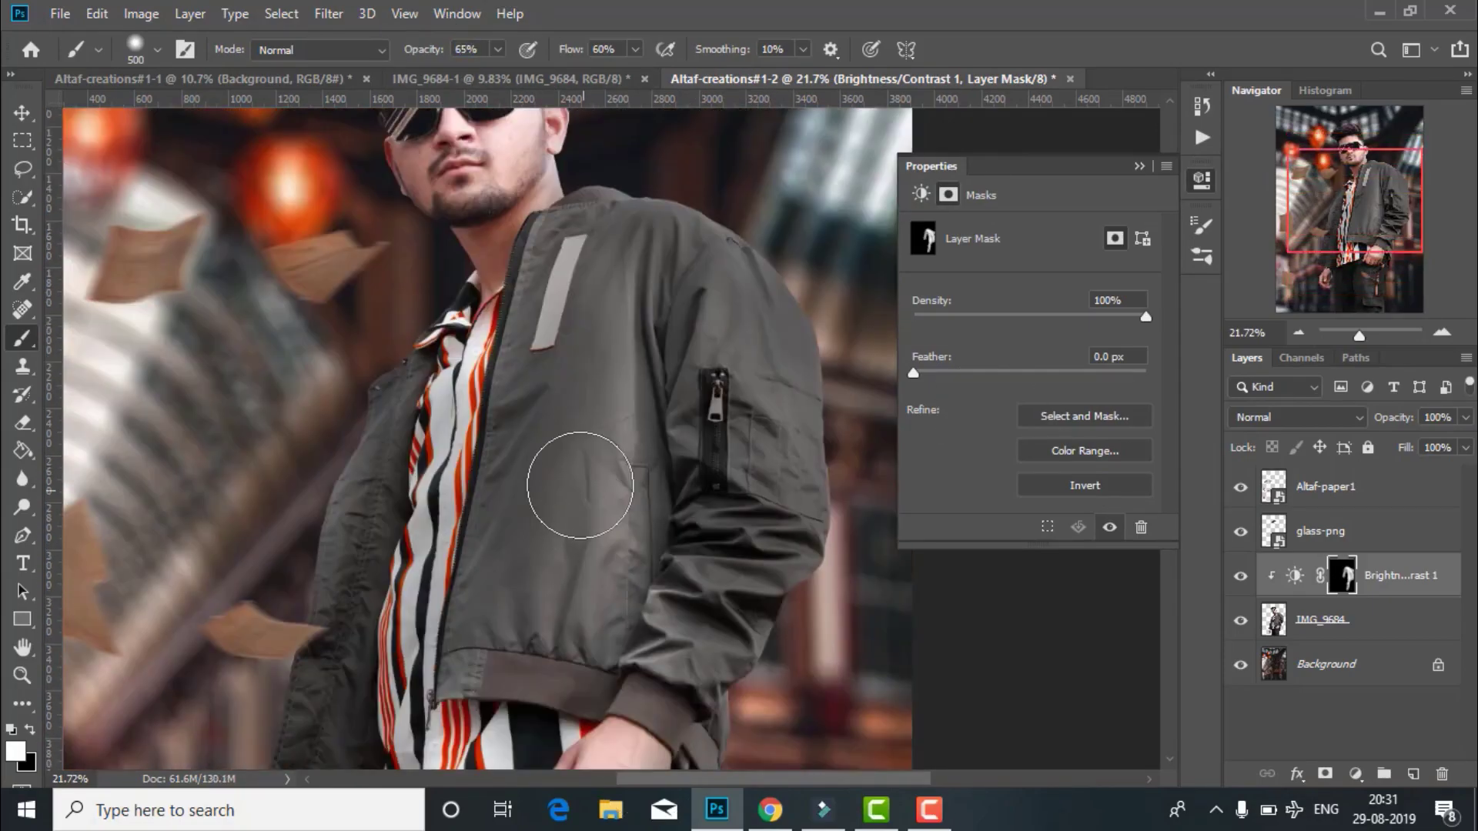
{"action": "left_click_drag", "start_coordinate": [578, 489], "coordinate": [585, 539]}
{"action": "scroll", "coordinate": [585, 539], "scroll_direction": "down", "scroll_amount": 3}
{"action": "scroll", "coordinate": [442, 268], "scroll_direction": "down", "scroll_amount": 2}
{"action": "scroll", "coordinate": [485, 439], "scroll_direction": "up", "scroll_amount": 3}
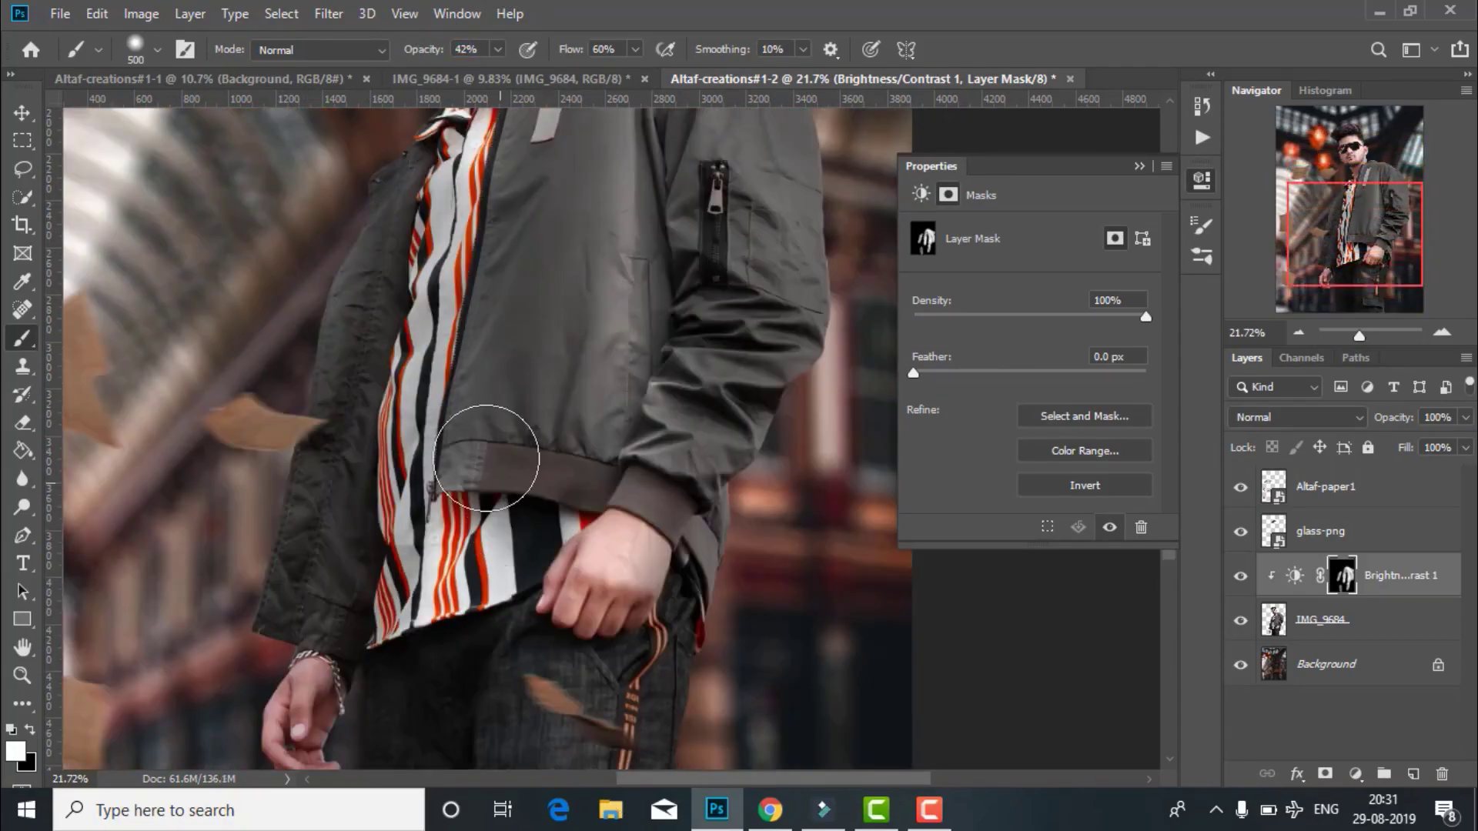
{"action": "scroll", "coordinate": [593, 264], "scroll_direction": "up", "scroll_amount": 3}
- Merge the Brightness/Contrast layer down into IMG_9684 and fit the image to the screen
{"action": "right_click", "coordinate": [1380, 575]}
{"action": "left_click", "coordinate": [1170, 641]}
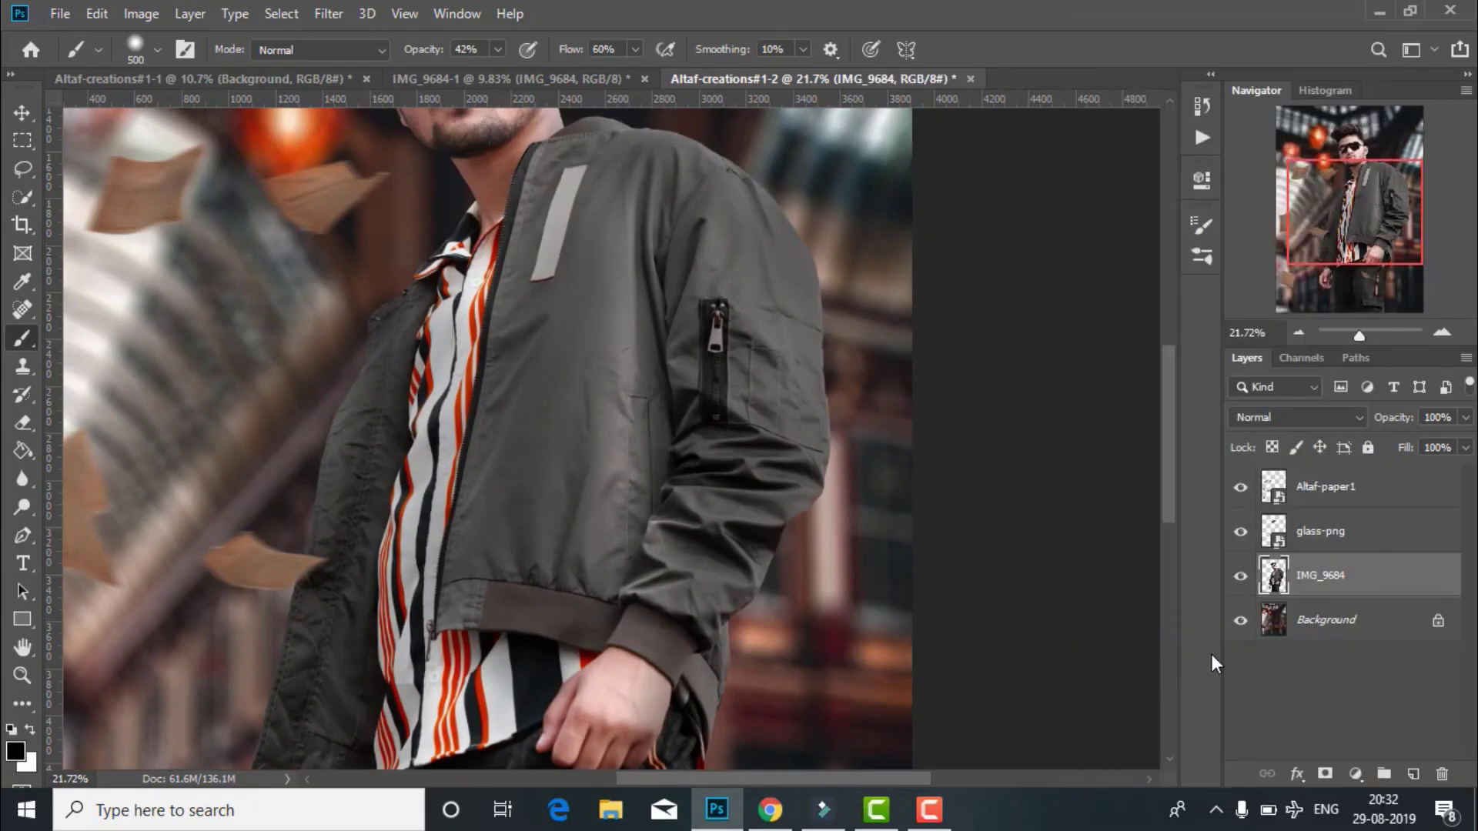
{"action": "scroll", "coordinate": [924, 610], "scroll_direction": "up", "scroll_amount": 2}
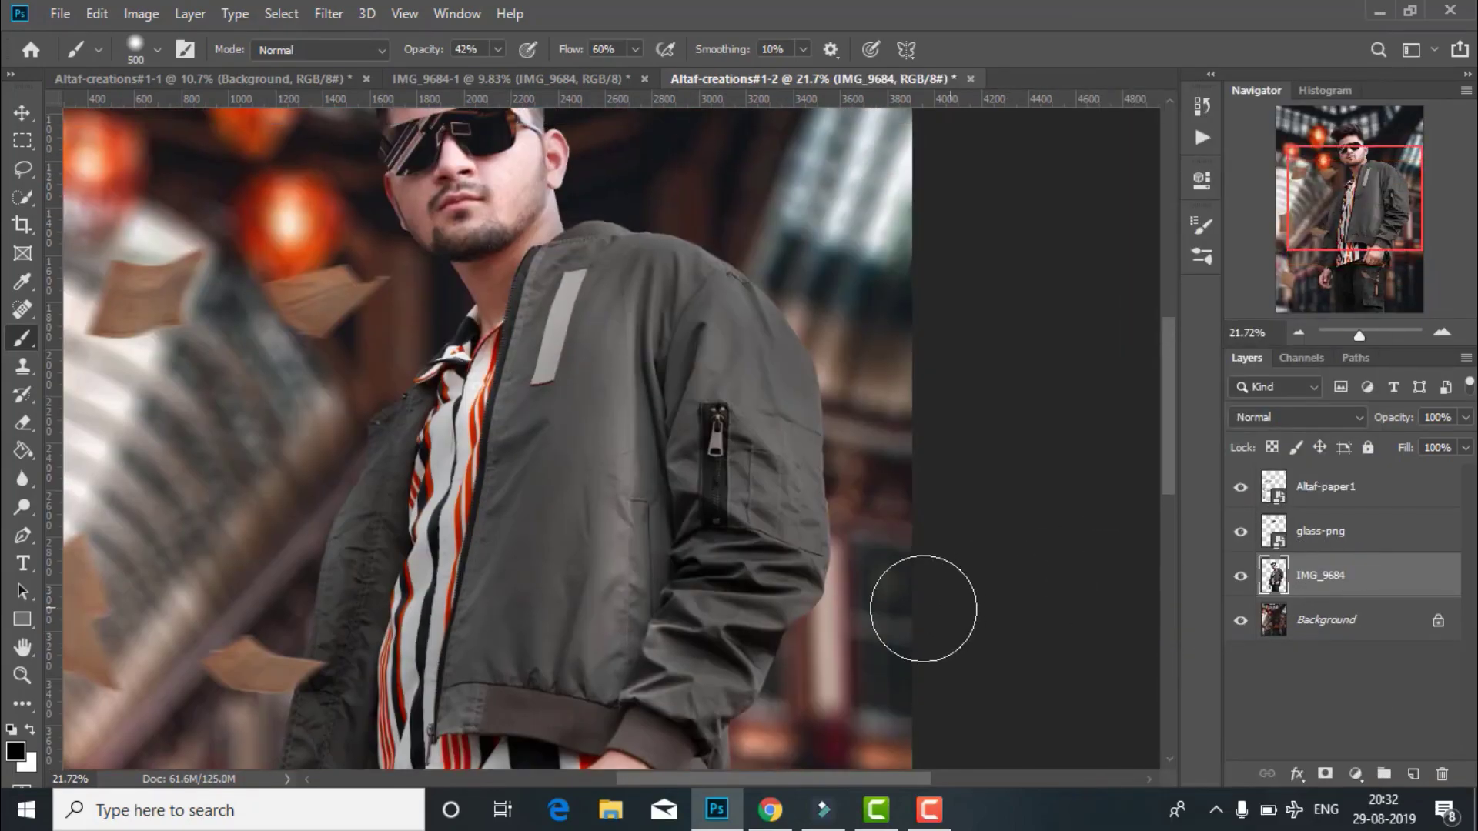
{"action": "scroll", "coordinate": [252, 538], "scroll_direction": "up", "scroll_amount": 1}
{"action": "left_click", "coordinate": [25, 680]}
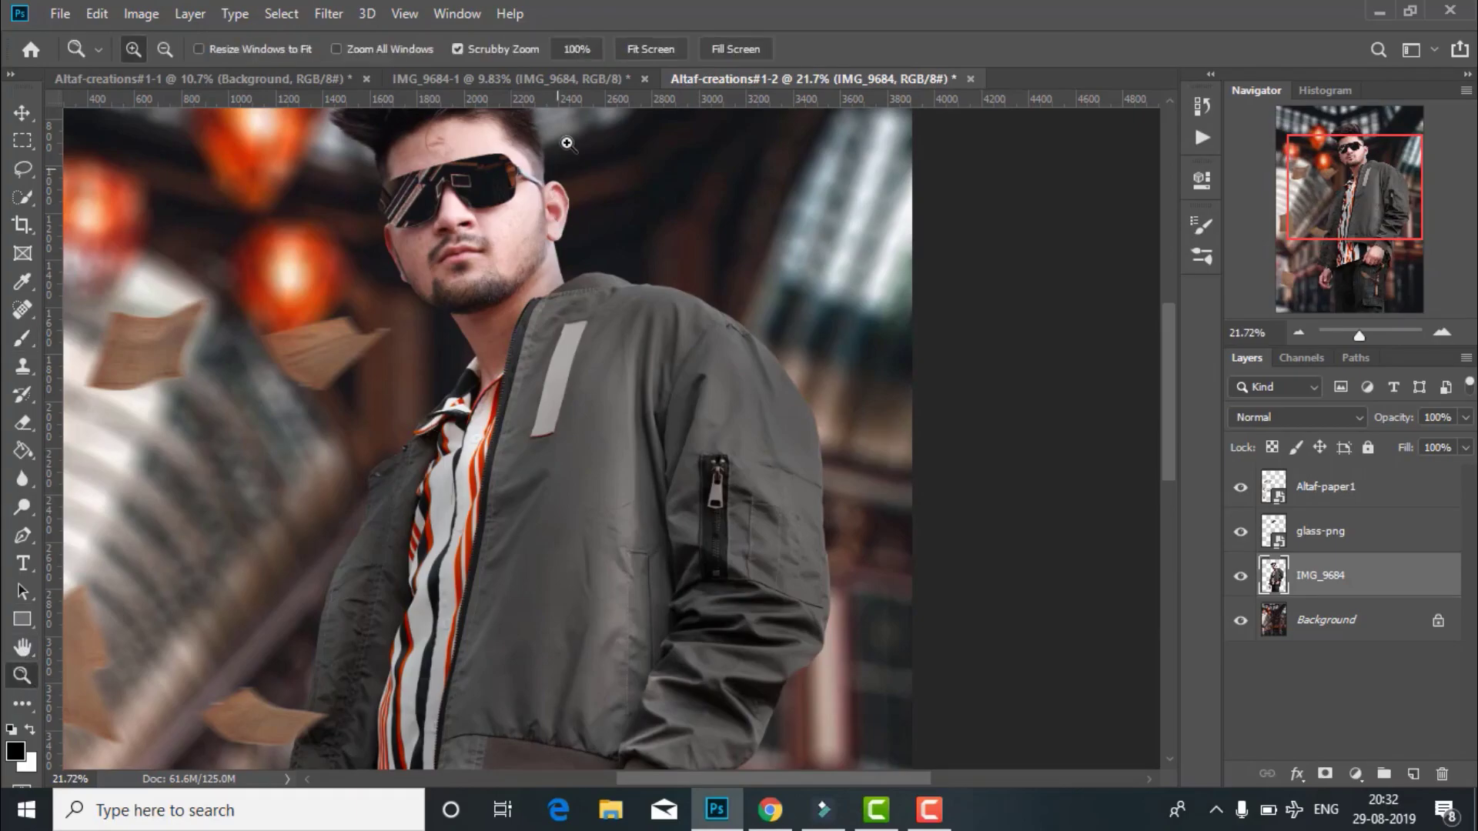
{"action": "left_click", "coordinate": [656, 49]}
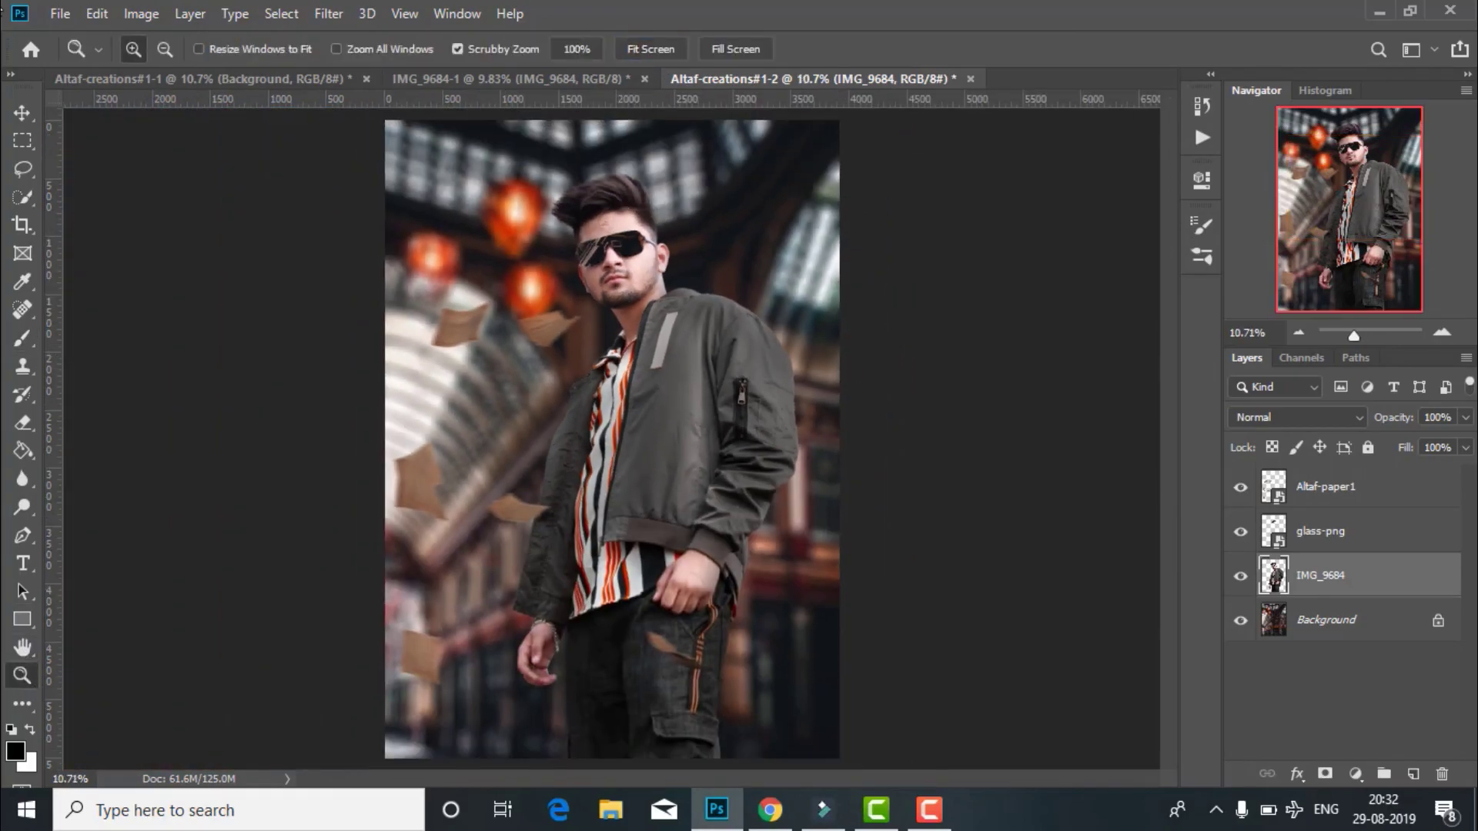
- Place the blur-partical-pngs image embedded, scaled to 103% and moved to the image bottom
{"action": "left_click", "coordinate": [50, 13]}
{"action": "left_click", "coordinate": [184, 356]}
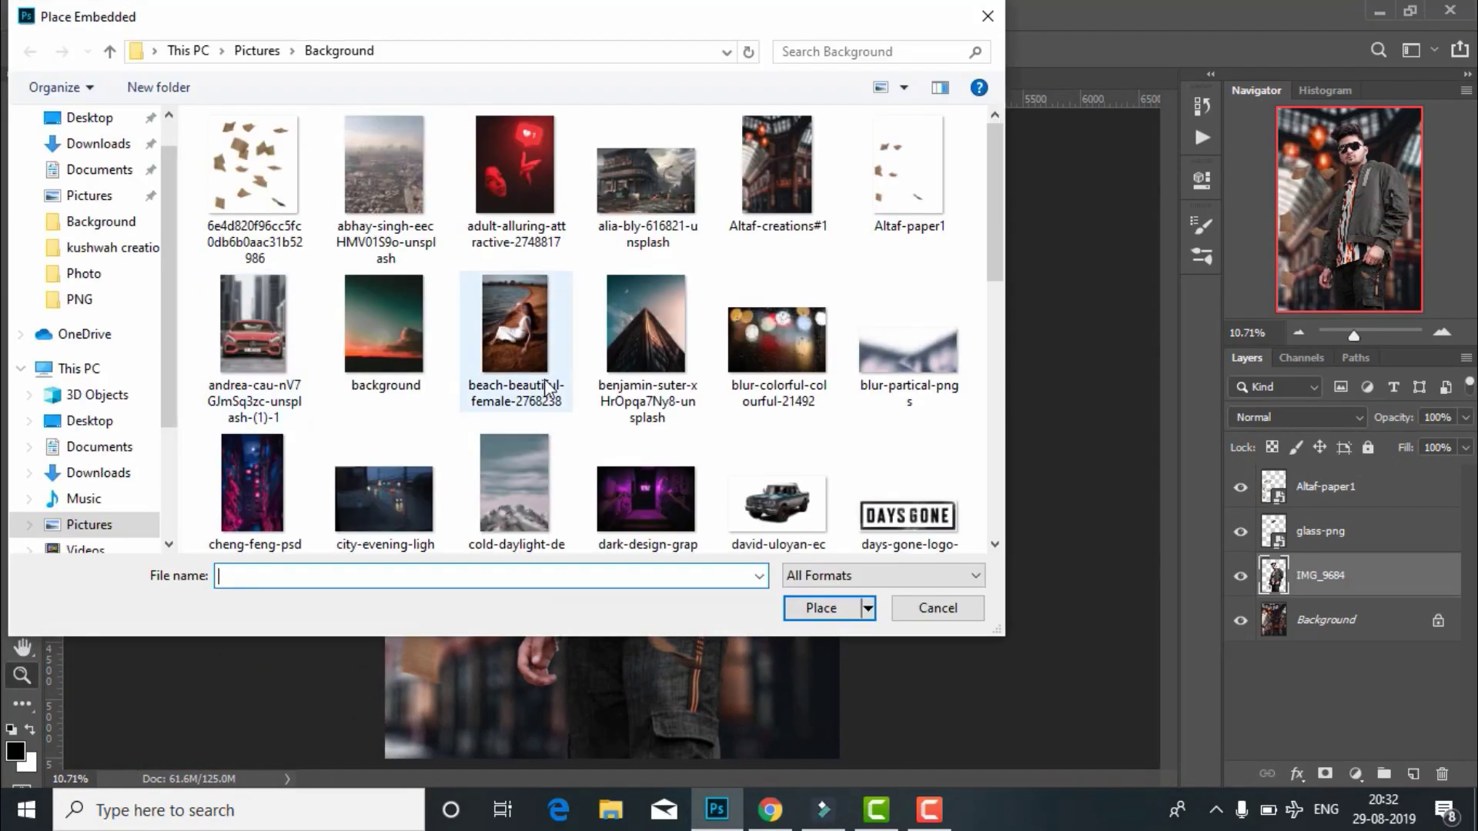
{"action": "scroll", "coordinate": [539, 346], "scroll_direction": "down", "scroll_amount": 3}
{"action": "left_click", "coordinate": [909, 185]}
{"action": "left_click", "coordinate": [816, 602]}
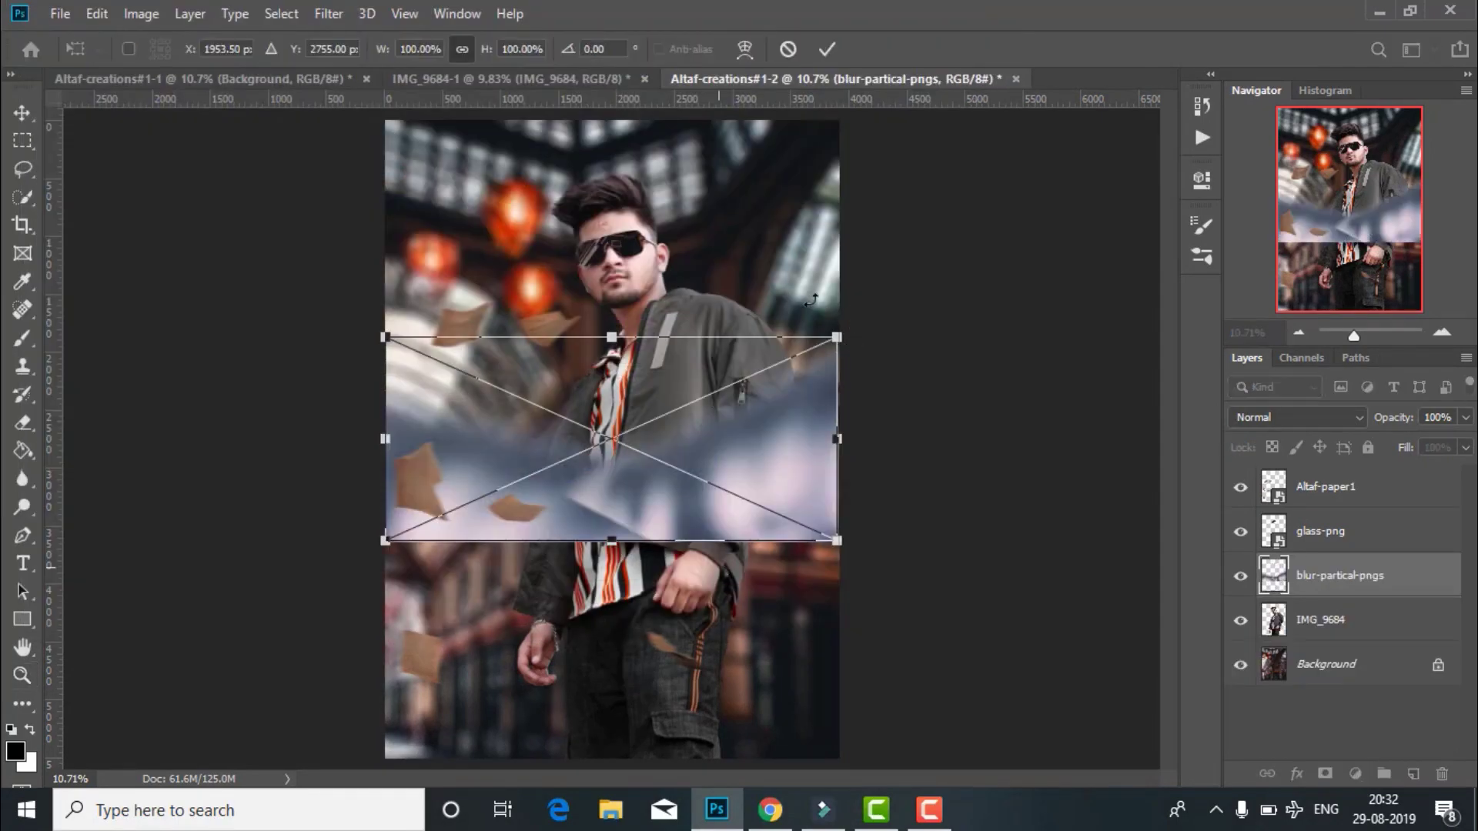
{"action": "left_click_drag", "start_coordinate": [482, 52], "coordinate": [485, 53]}
{"action": "left_click_drag", "start_coordinate": [583, 370], "coordinate": [586, 597]}
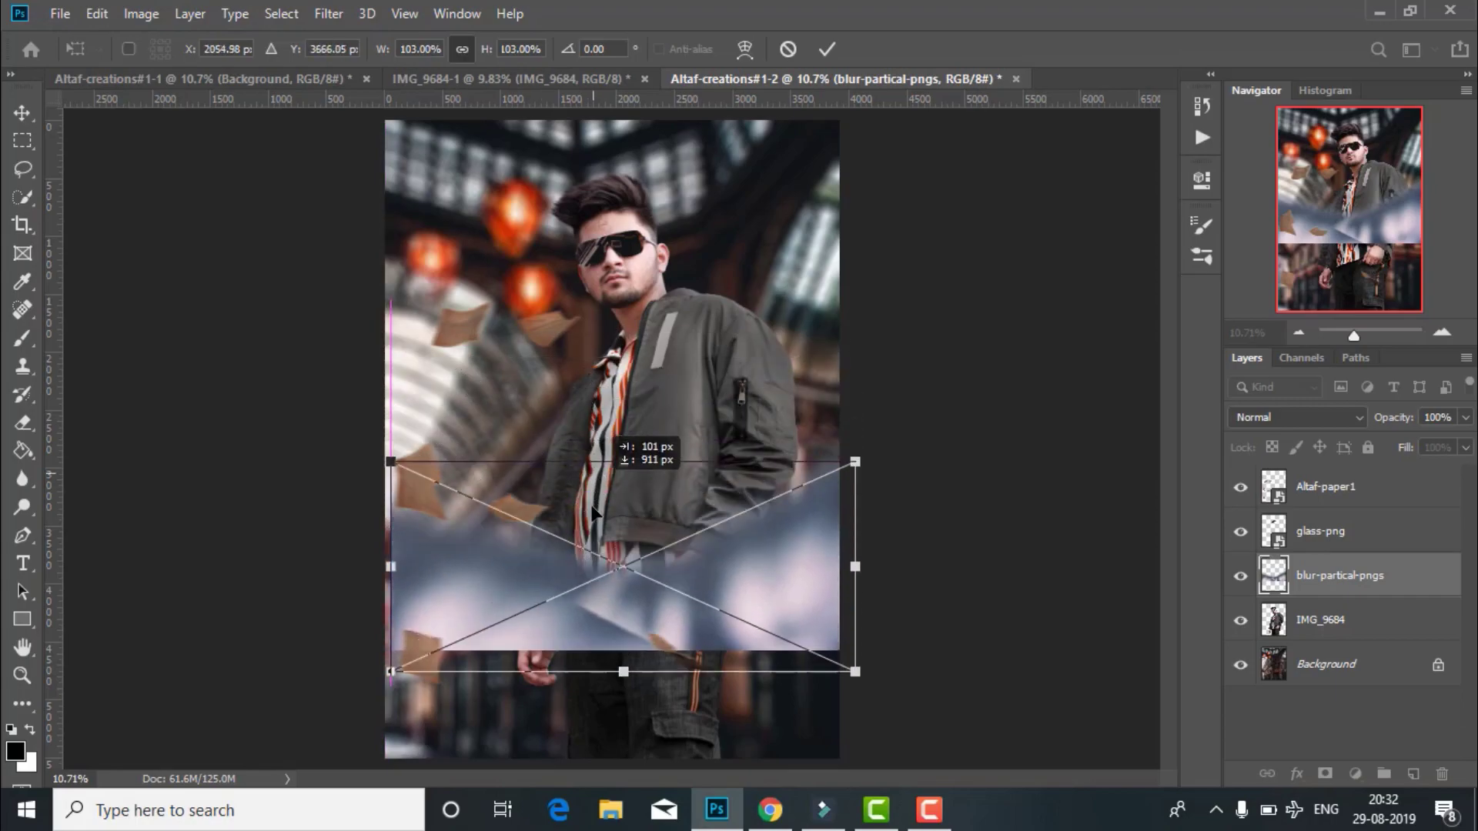
{"action": "key", "text": "Return"}
{"action": "left_click", "coordinate": [1354, 773]}
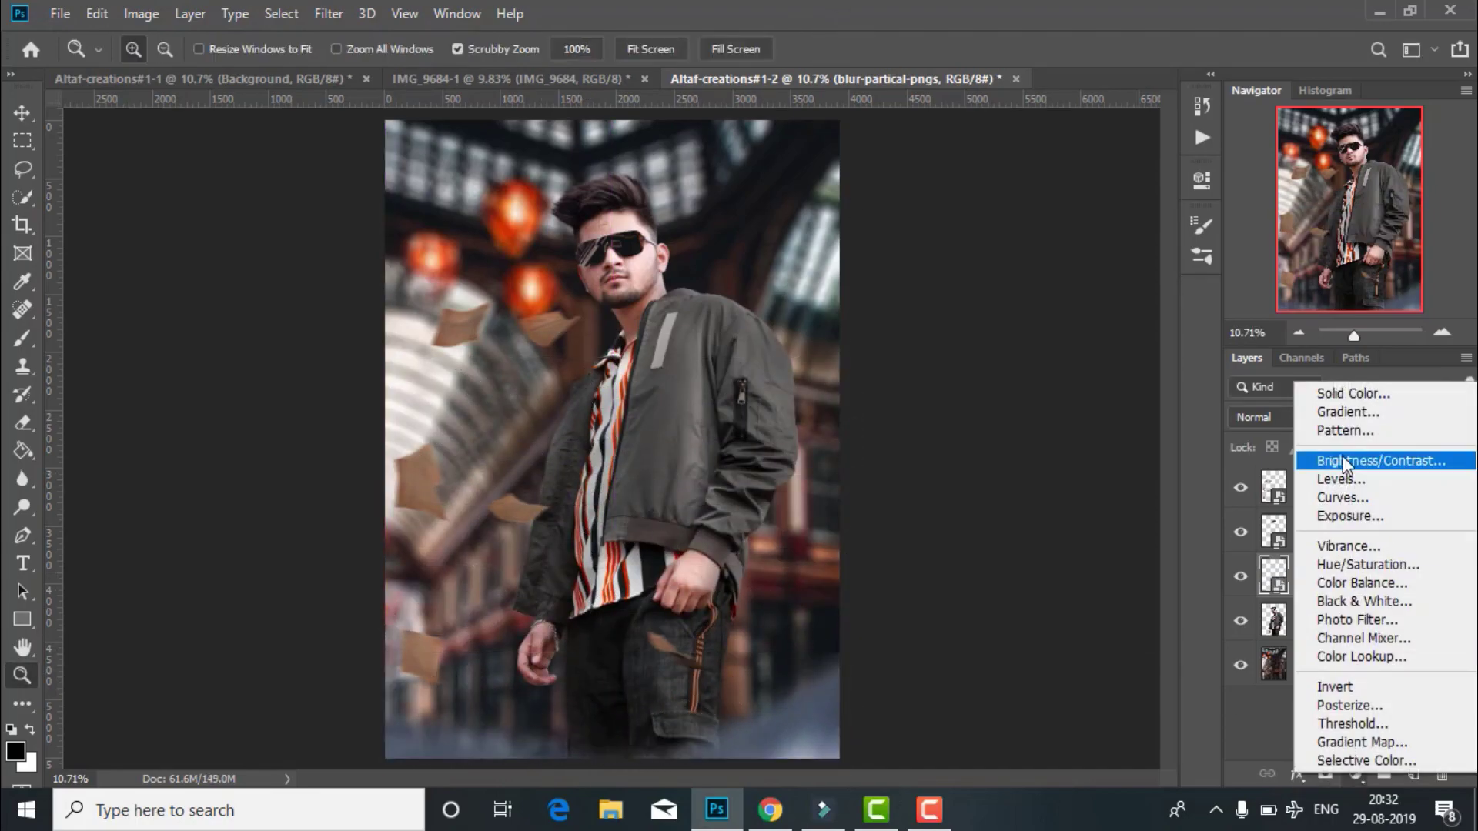
- Darken the particle overlay with a clipped Levels adjustment, output white lowered to 120
{"action": "left_click", "coordinate": [1324, 481]}
{"action": "key", "text": "ctrl+alt+g"}
{"action": "left_click_drag", "start_coordinate": [1150, 449], "coordinate": [1065, 450]}
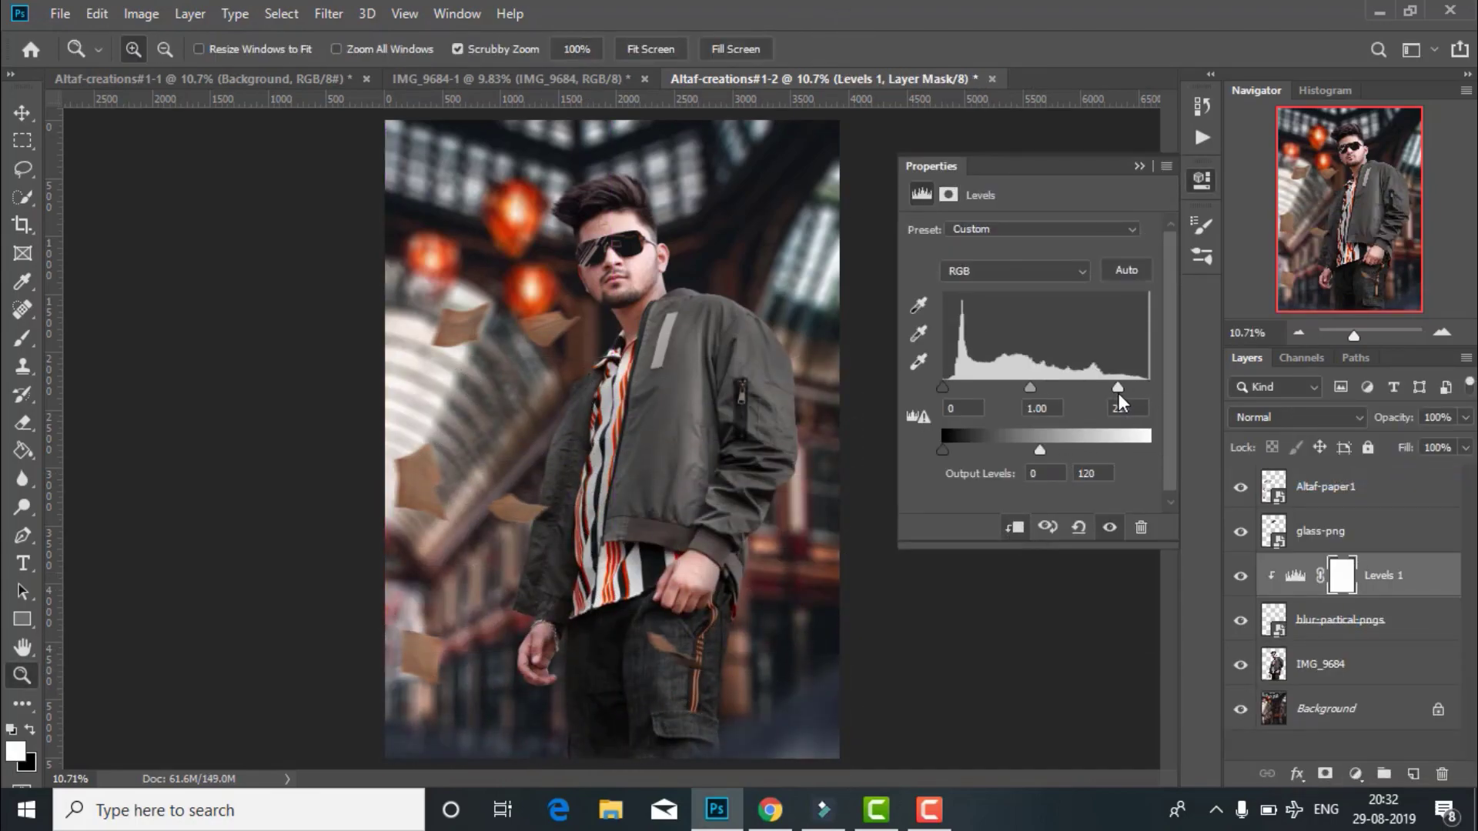
- Add a clipped Hue/Saturation layer that fully desaturates and darkens the overlay
{"action": "left_click", "coordinate": [1355, 774]}
{"action": "left_click", "coordinate": [1270, 567]}
{"action": "left_click", "coordinate": [1016, 528]}
{"action": "left_click_drag", "start_coordinate": [1030, 355], "coordinate": [913, 356]}
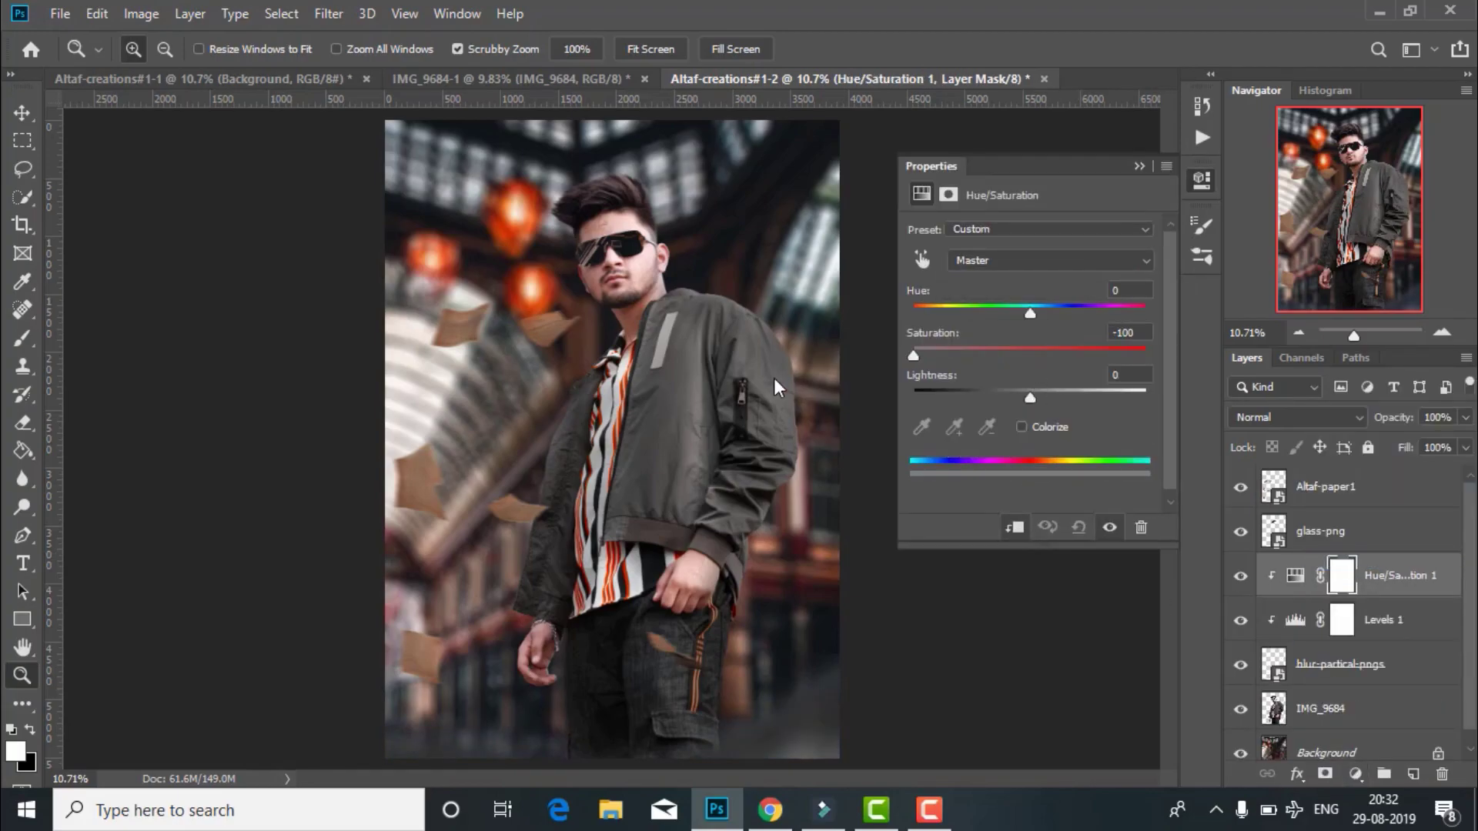
{"action": "left_click_drag", "start_coordinate": [1030, 398], "coordinate": [988, 398]}
{"action": "left_click", "coordinate": [1139, 166]}
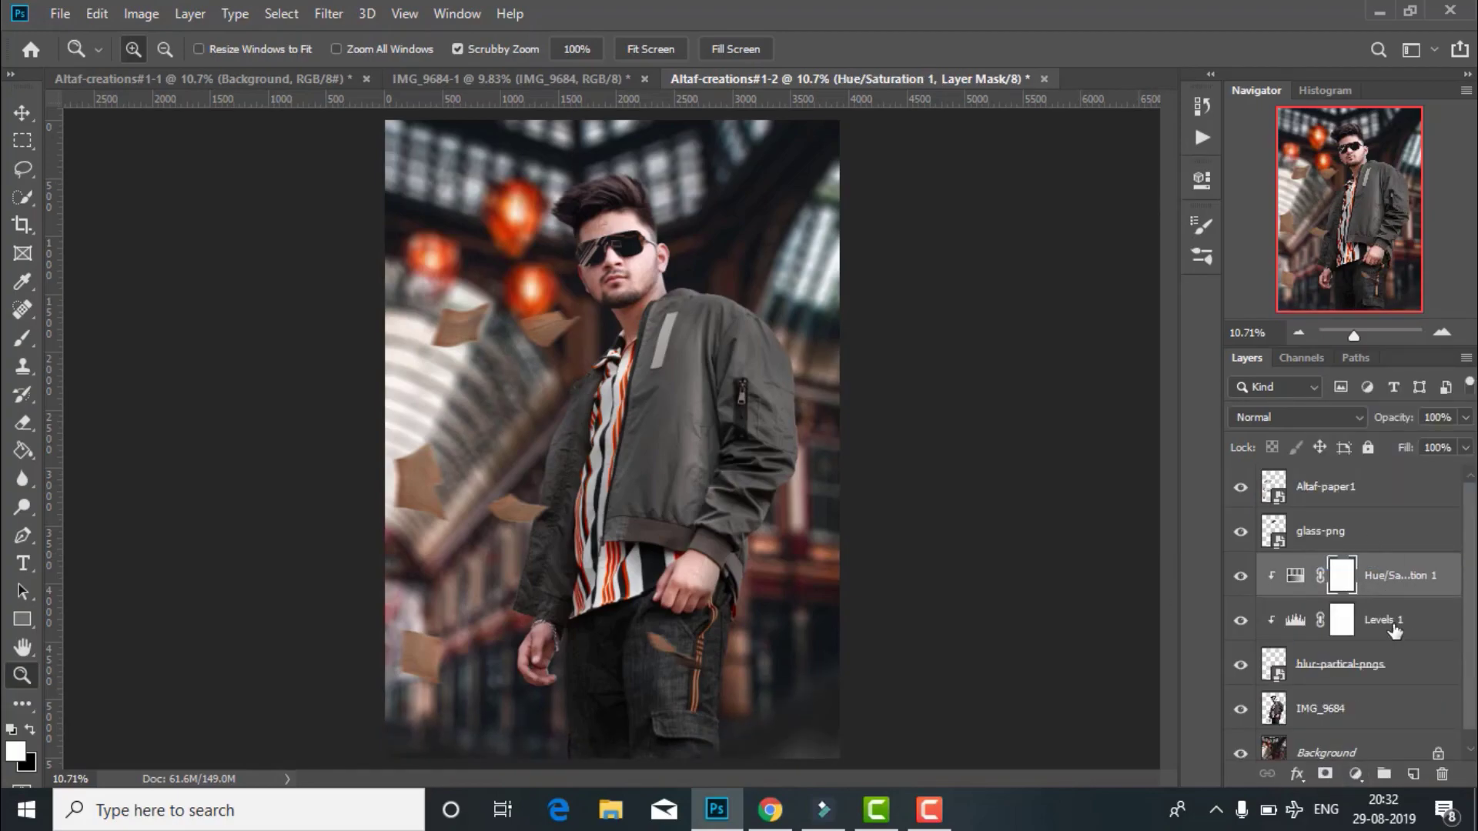
- Group the particle layer and its adjustments, then merge the group into Group 1
{"action": "left_click", "coordinate": [1381, 620], "text": "shift"}
{"action": "left_click", "coordinate": [1382, 663], "text": "shift"}
{"action": "key", "text": "ctrl+g"}
{"action": "right_click", "coordinate": [1370, 576]}
{"action": "left_click", "coordinate": [1224, 706]}
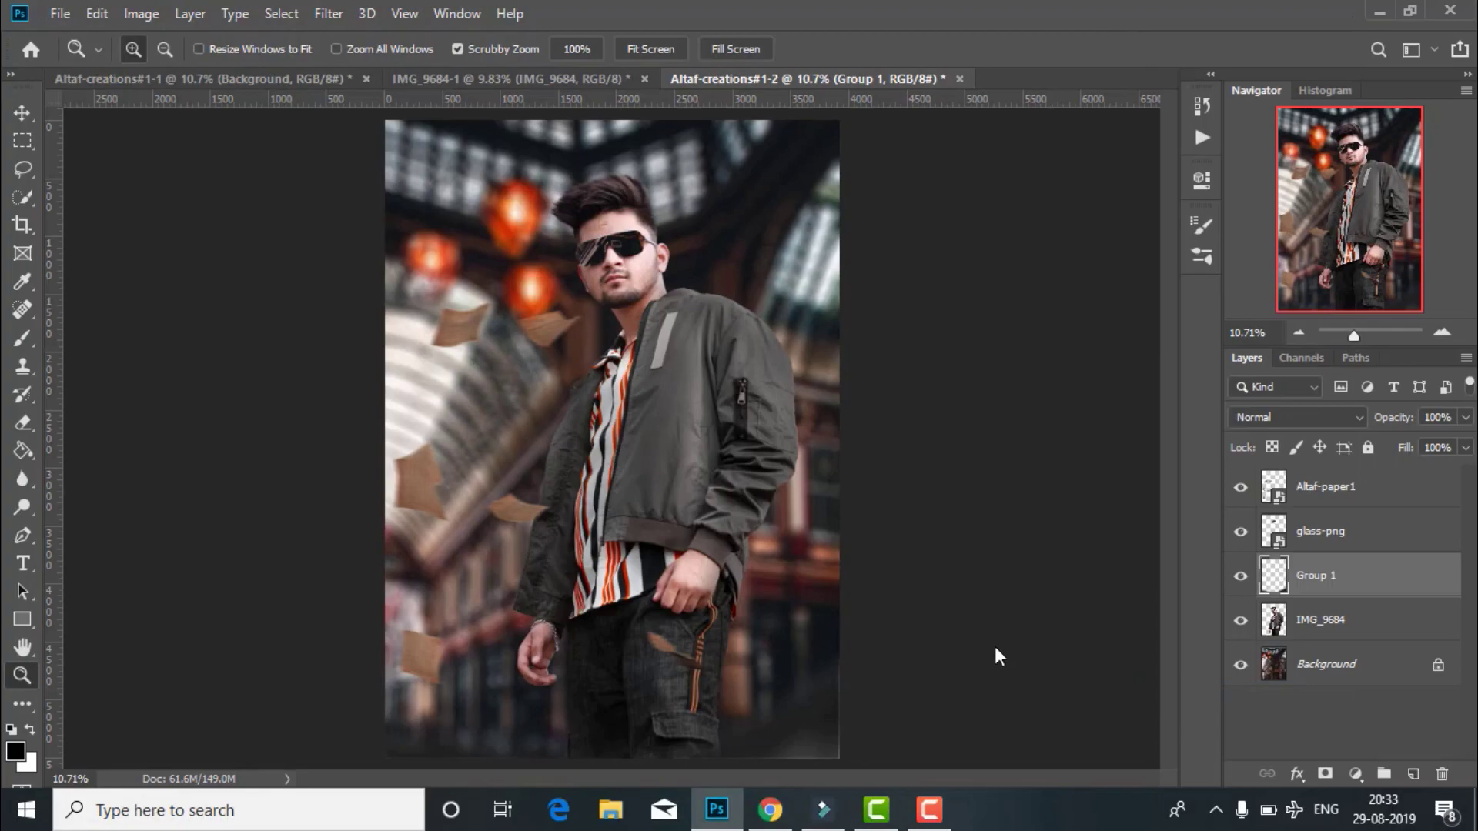
- Nudge Group 1 with Free Transform, fit the image on screen, and hide Group 1
{"action": "left_click", "coordinate": [956, 665]}
{"action": "scroll", "coordinate": [852, 587], "scroll_direction": "down", "scroll_amount": 5}
{"action": "key", "text": "ctrl+t"}
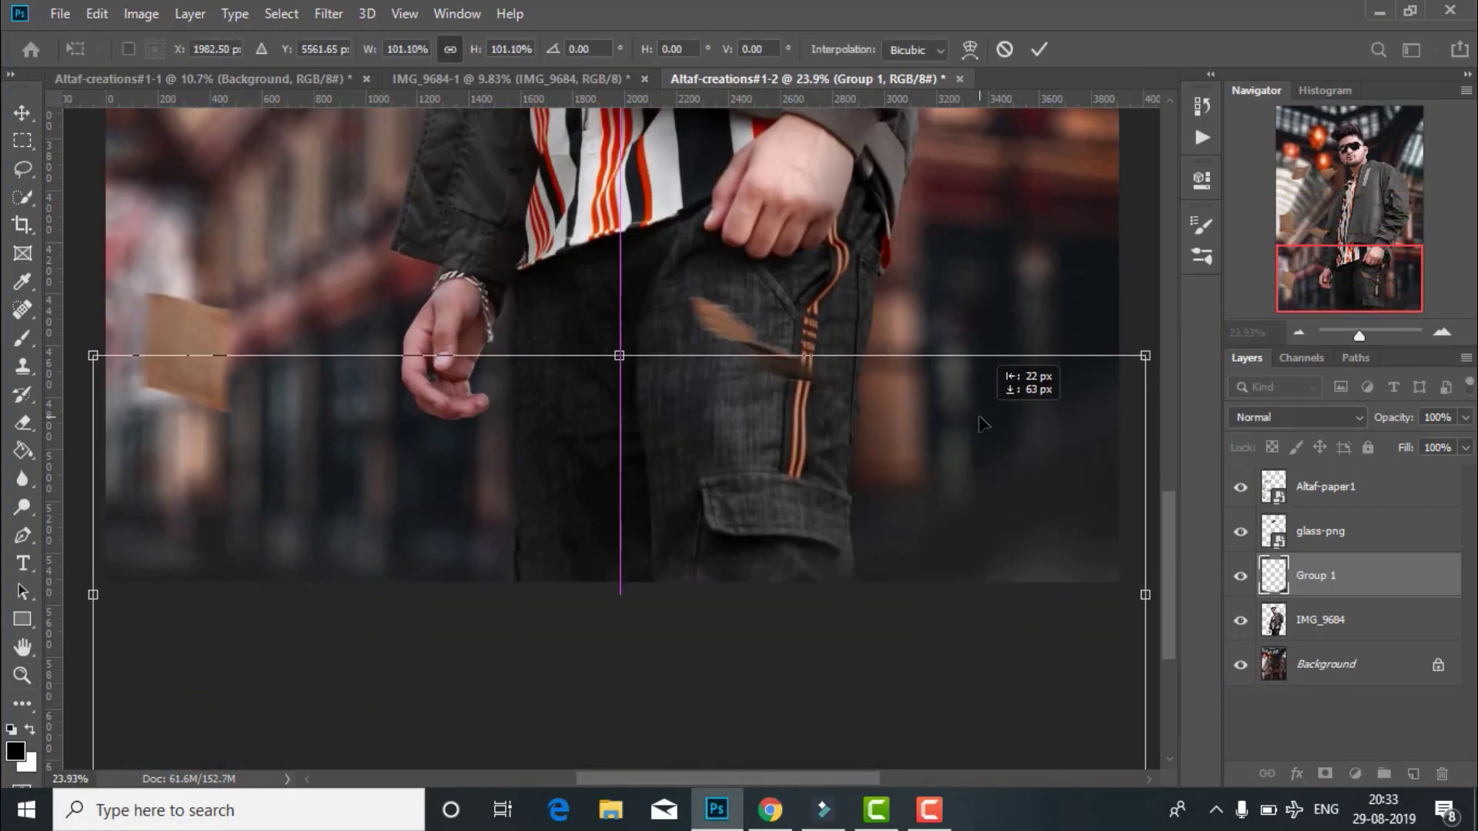
{"action": "key", "text": "Return"}
{"action": "key", "text": "z"}
{"action": "key", "text": "ctrl+minus"}
{"action": "key", "text": "ctrl+minus"}
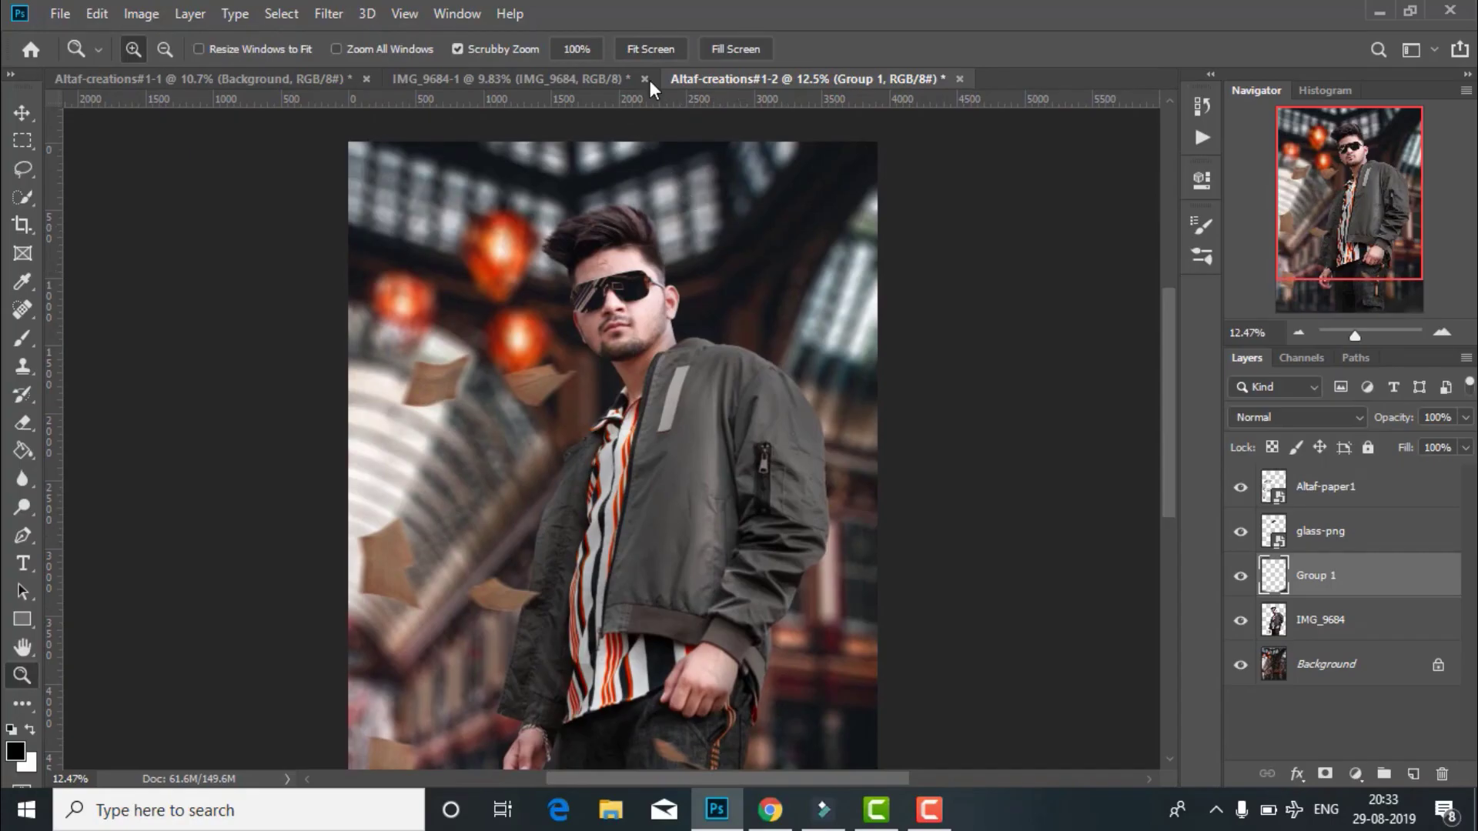
{"action": "left_click", "coordinate": [672, 48]}
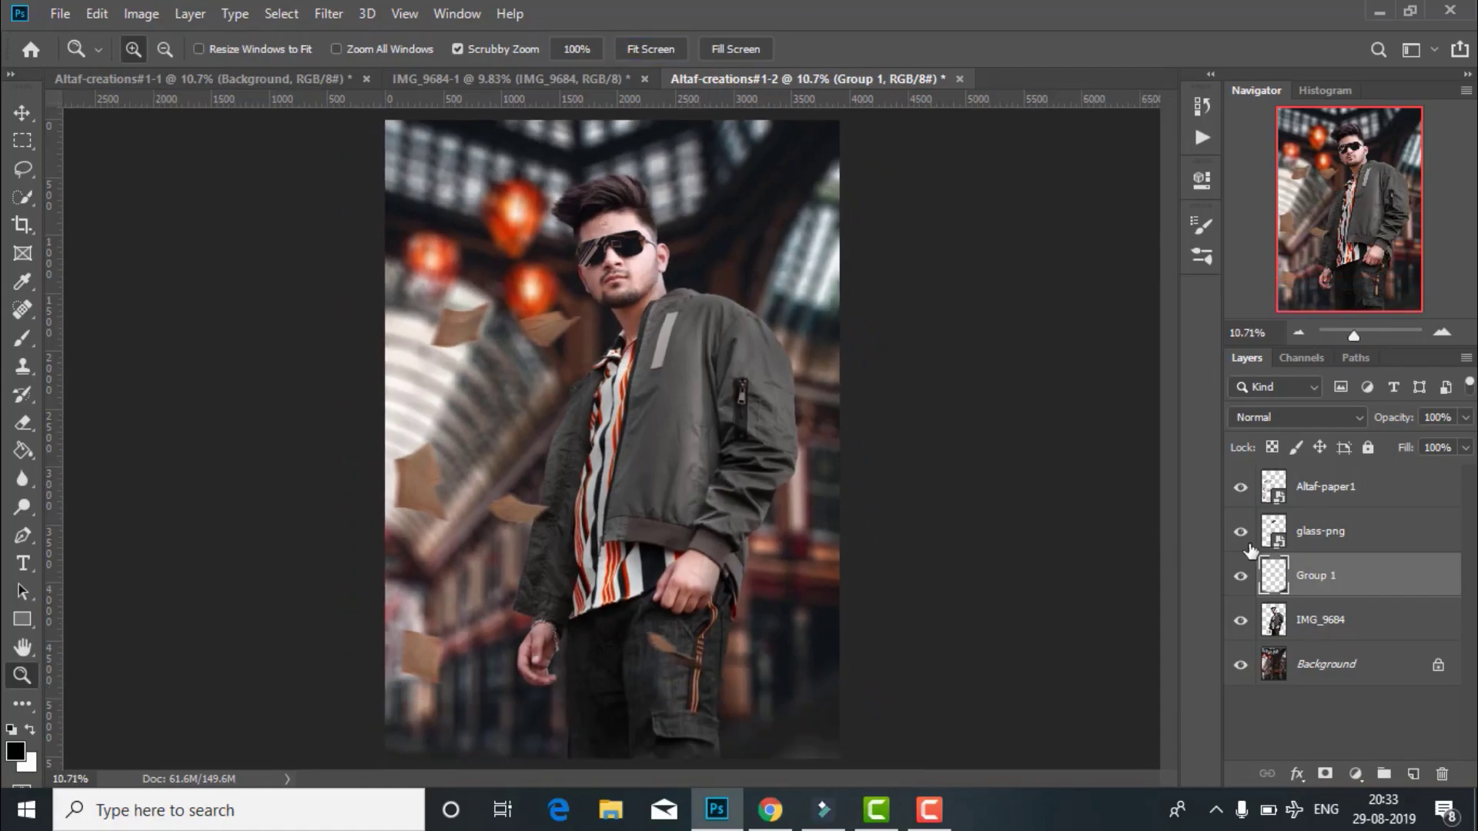
{"action": "left_click", "coordinate": [1241, 575]}
- Hide the background and Altaf-paper1, then Merge Visible into the glass-png layer
{"action": "left_click", "coordinate": [1243, 666]}
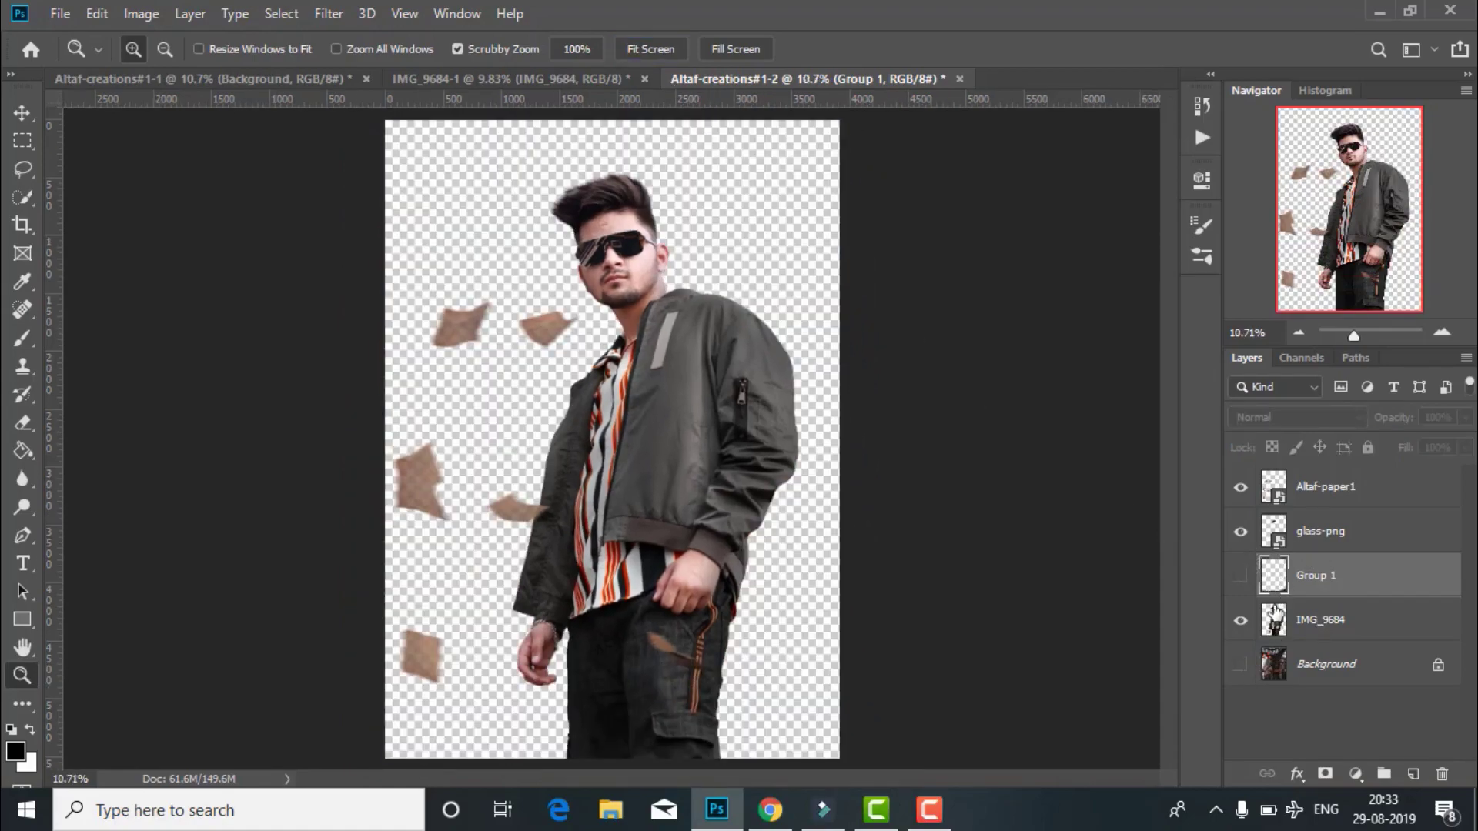
{"action": "left_click", "coordinate": [1235, 488]}
{"action": "right_click", "coordinate": [1303, 542]}
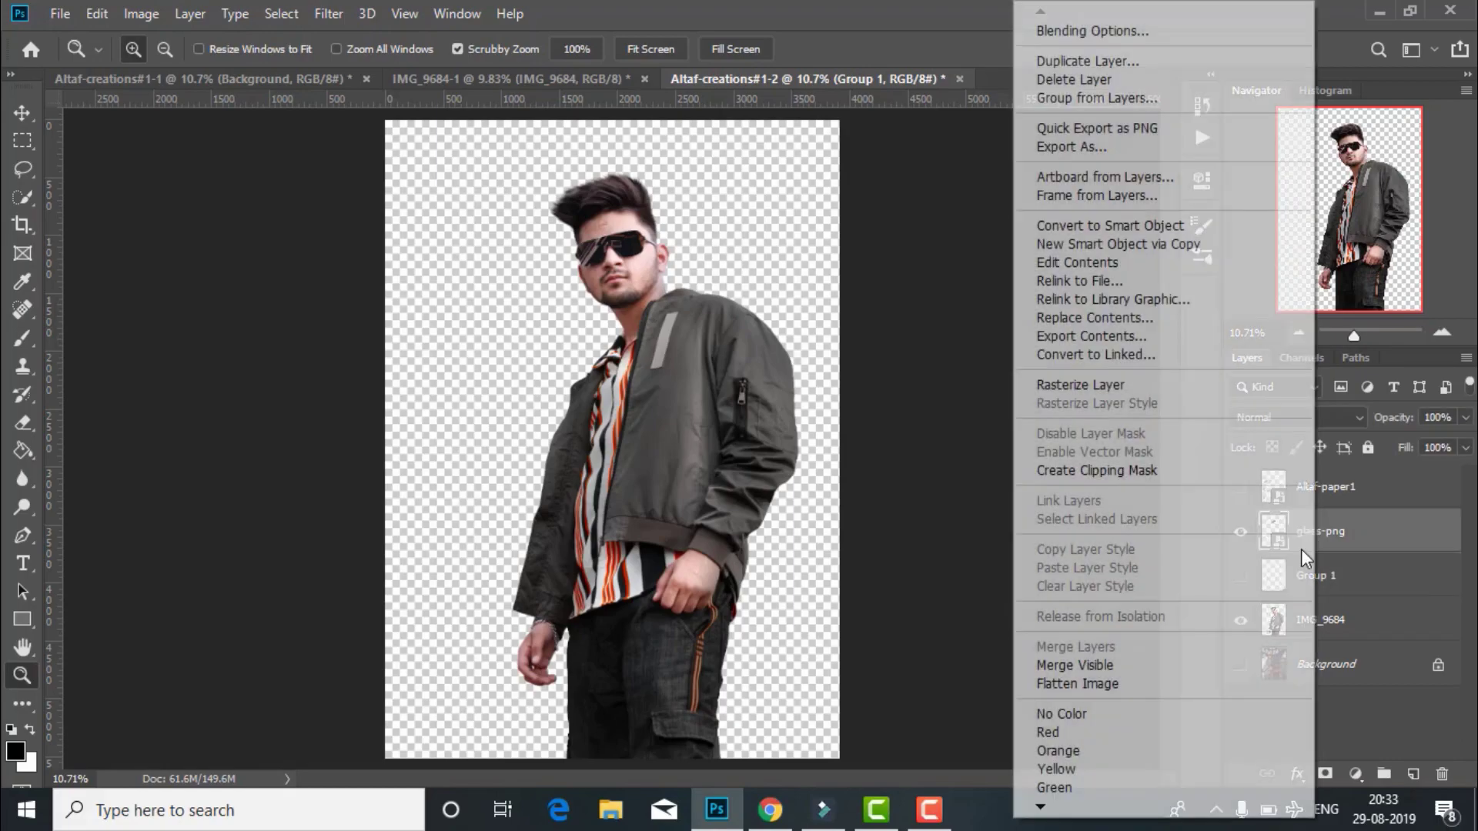
{"action": "left_click", "coordinate": [1118, 664]}
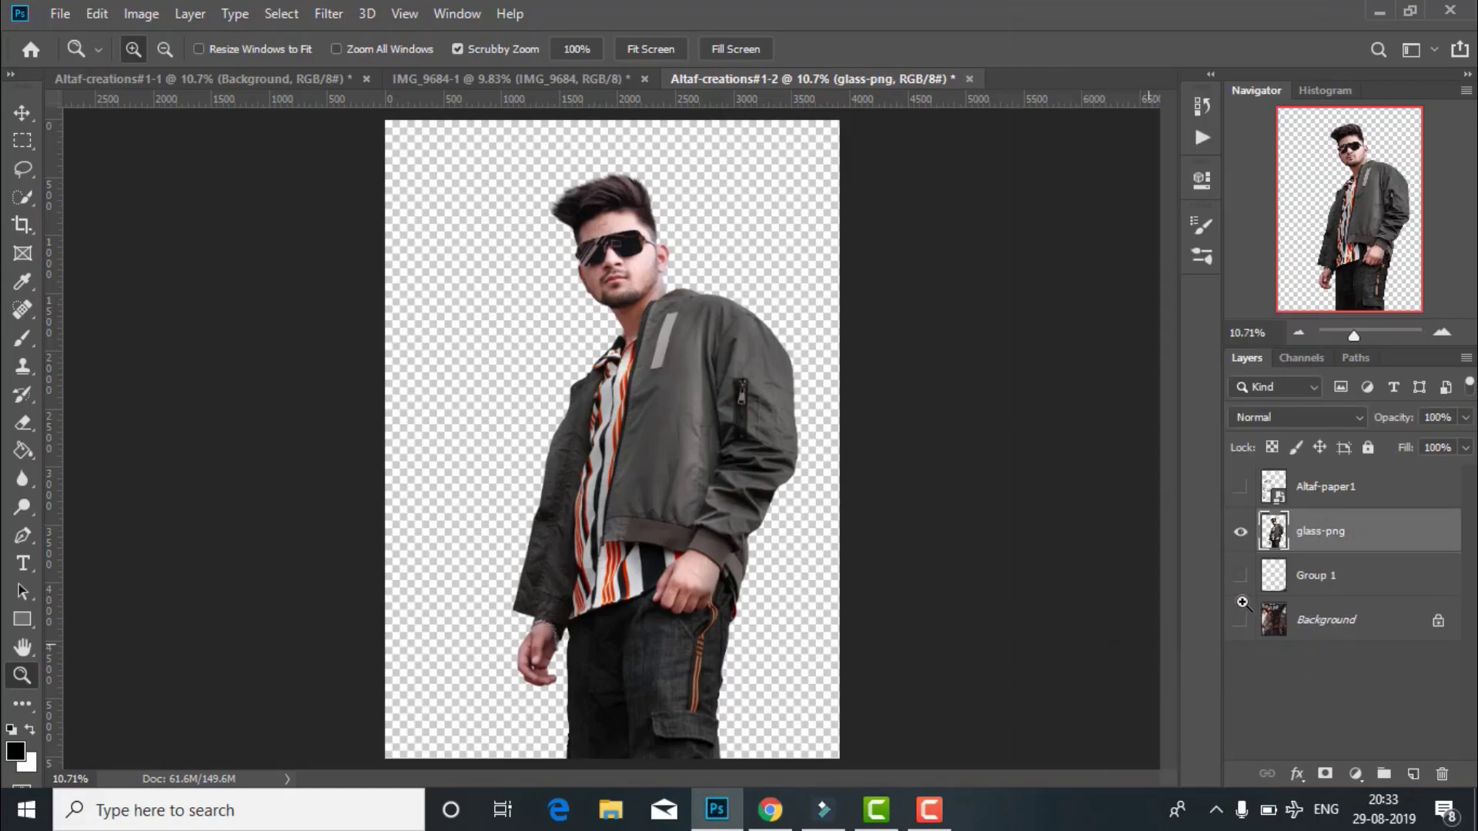
- Show the background, move Group 1 above glass-png, show Altaf-paper1 and rasterize it
{"action": "left_click", "coordinate": [1241, 620]}
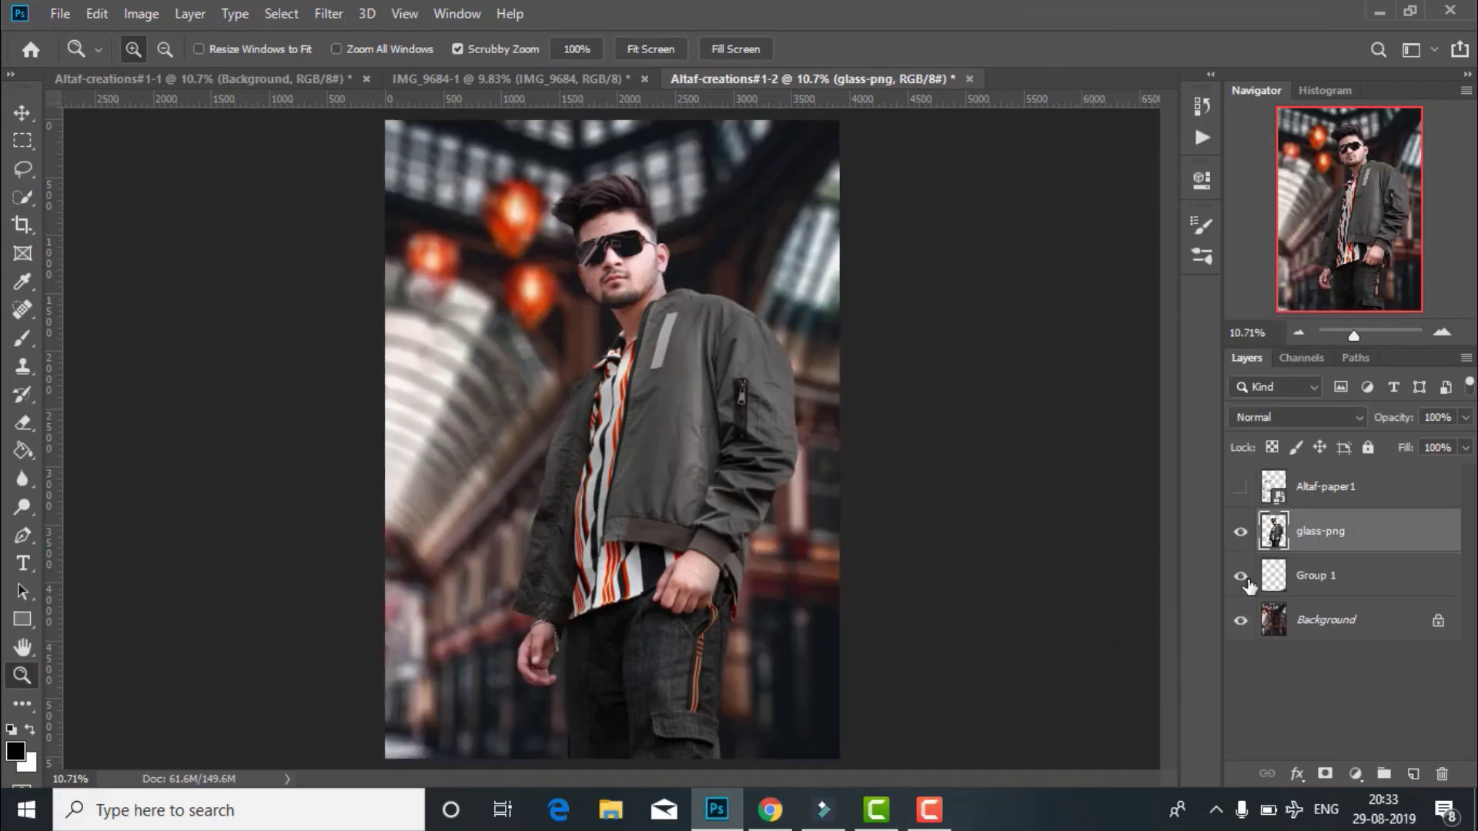
{"action": "left_click_drag", "start_coordinate": [1294, 560], "coordinate": [1346, 545]}
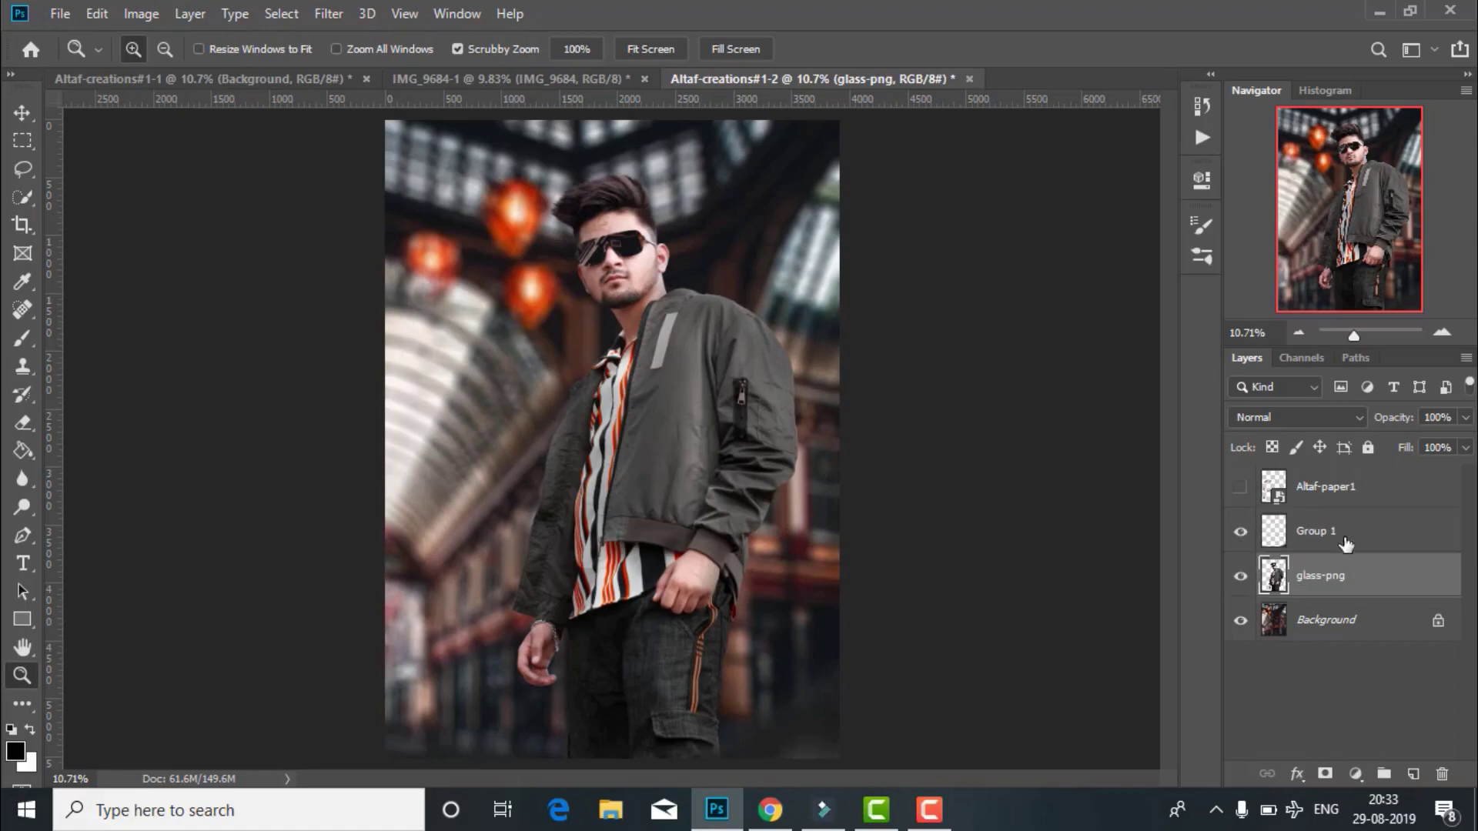
{"action": "left_click", "coordinate": [1240, 488]}
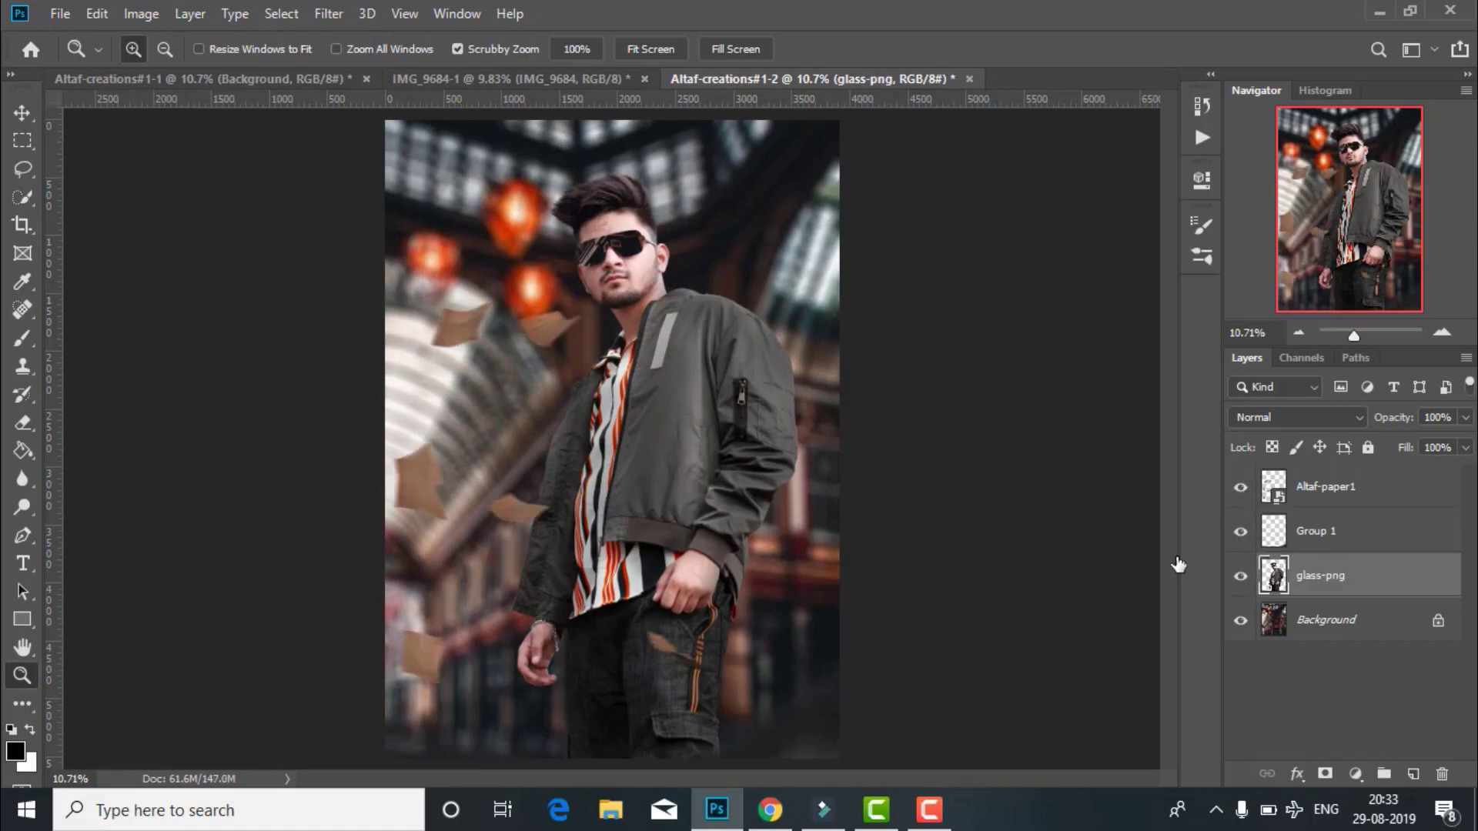
{"action": "right_click", "coordinate": [1313, 502]}
{"action": "left_click", "coordinate": [1109, 386]}
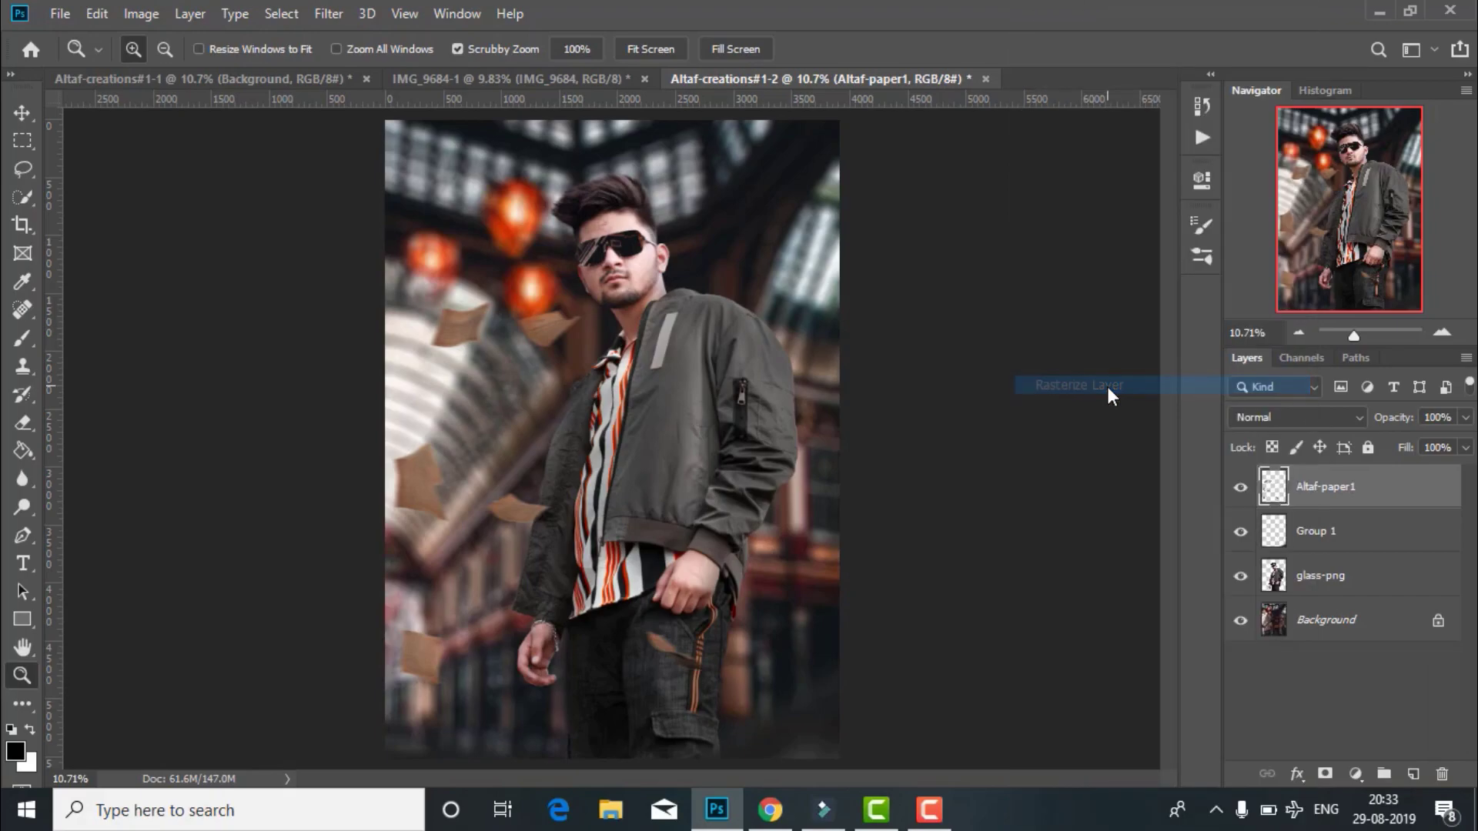
- Check the face up close, fit the image, and select the glass-png layer
{"action": "left_click", "coordinate": [661, 276]}
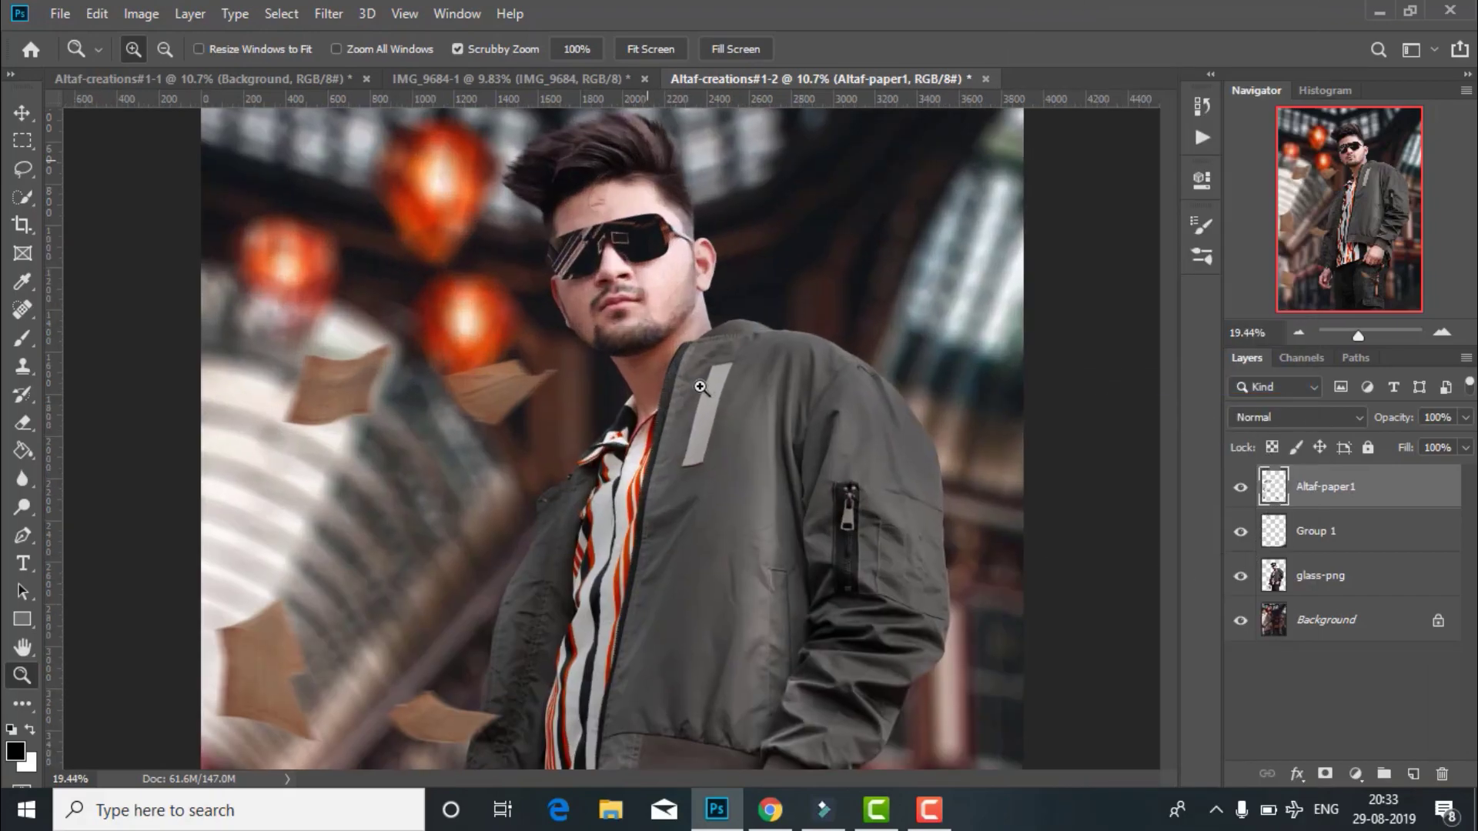
{"action": "left_click", "coordinate": [650, 49]}
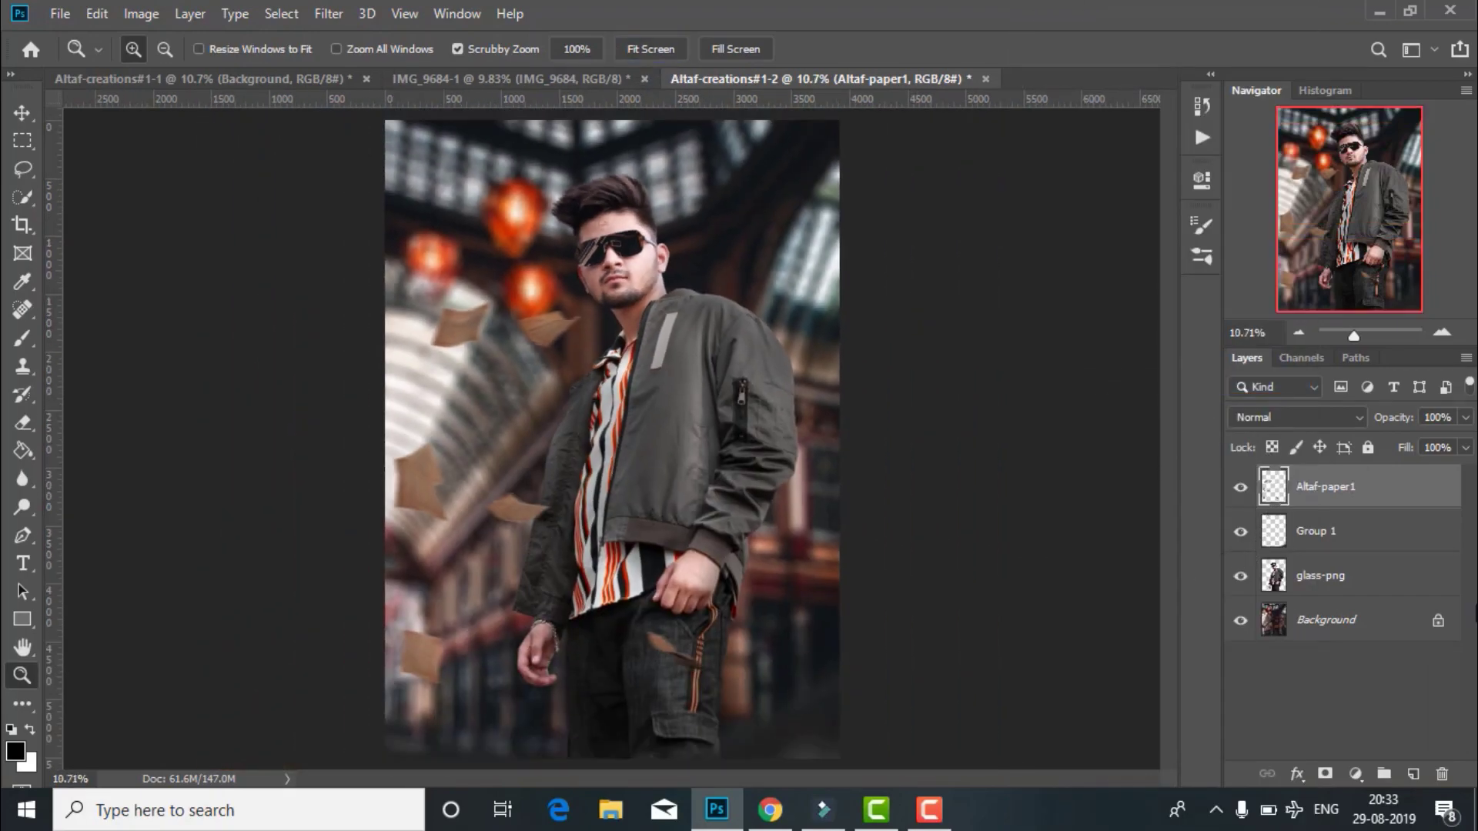
{"action": "left_click", "coordinate": [1281, 582]}
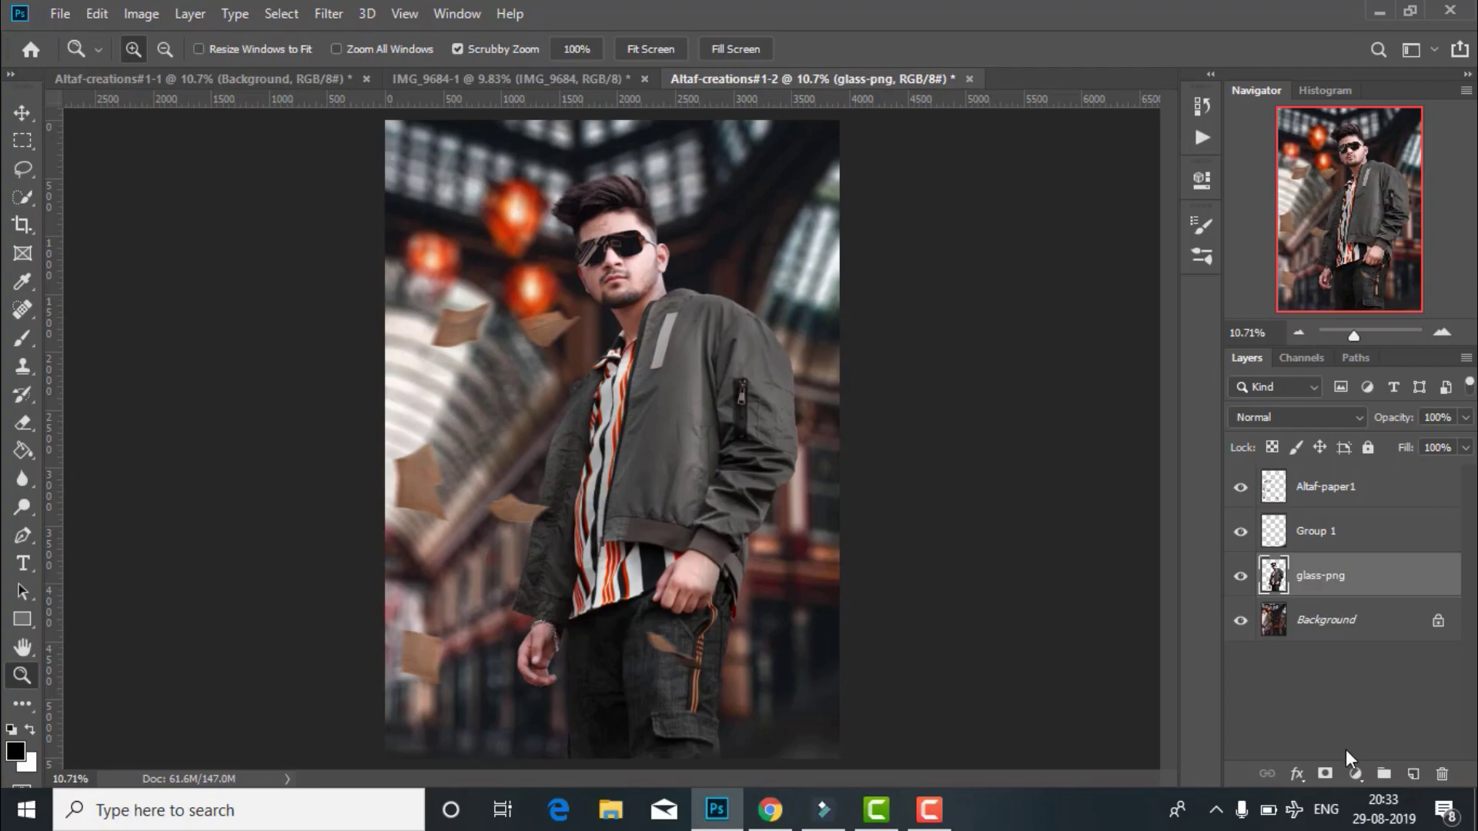
{"action": "left_click", "coordinate": [331, 16]}
- Camera Raw on glass-png: hues Yellows -100, Greens -48, Reds/Oranges -5, Oranges luminance +6, sharpening 4
{"action": "left_click", "coordinate": [395, 142]}
{"action": "left_click", "coordinate": [780, 380]}
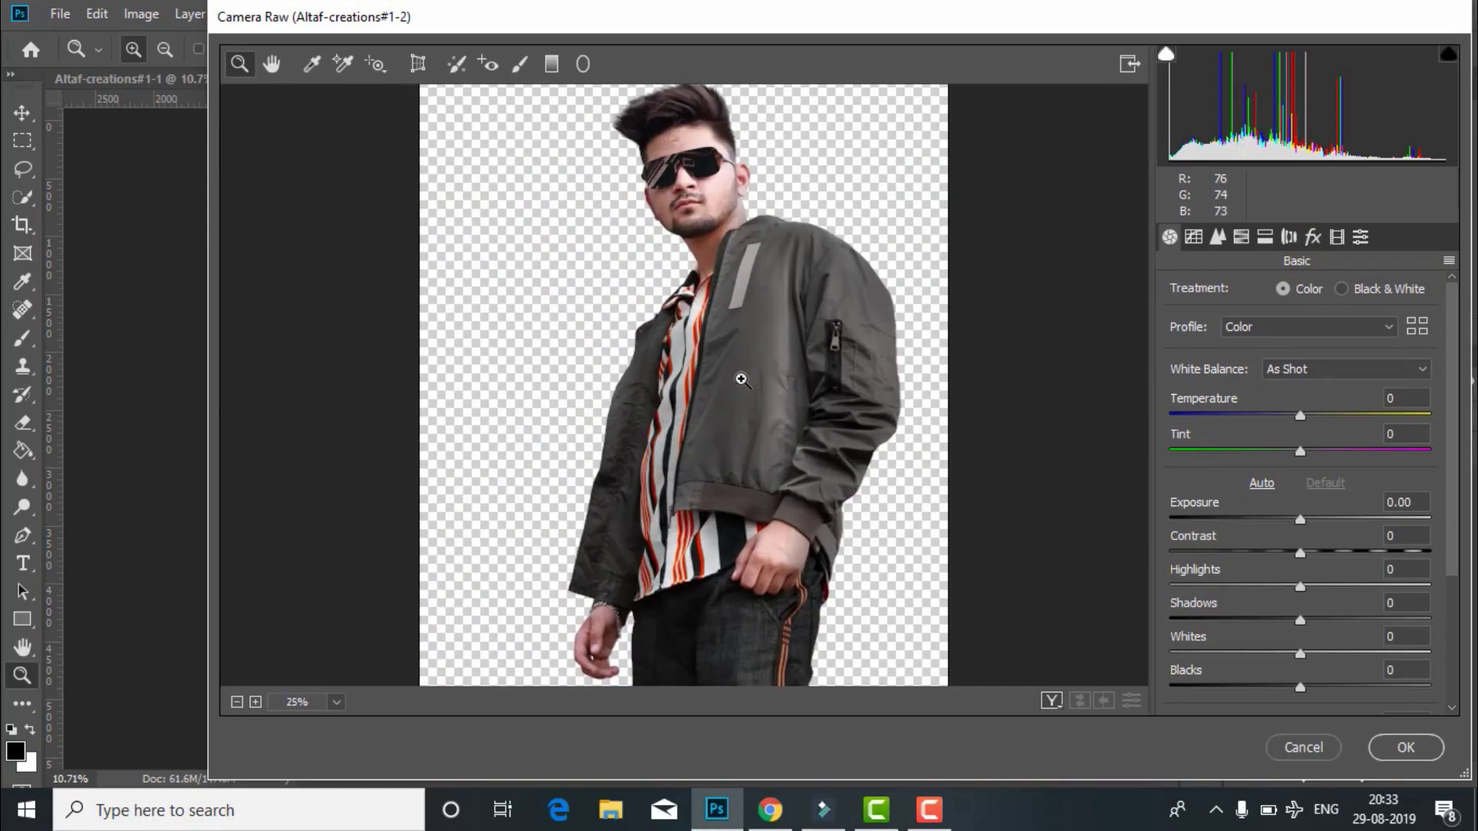
{"action": "left_click", "coordinate": [1241, 237]}
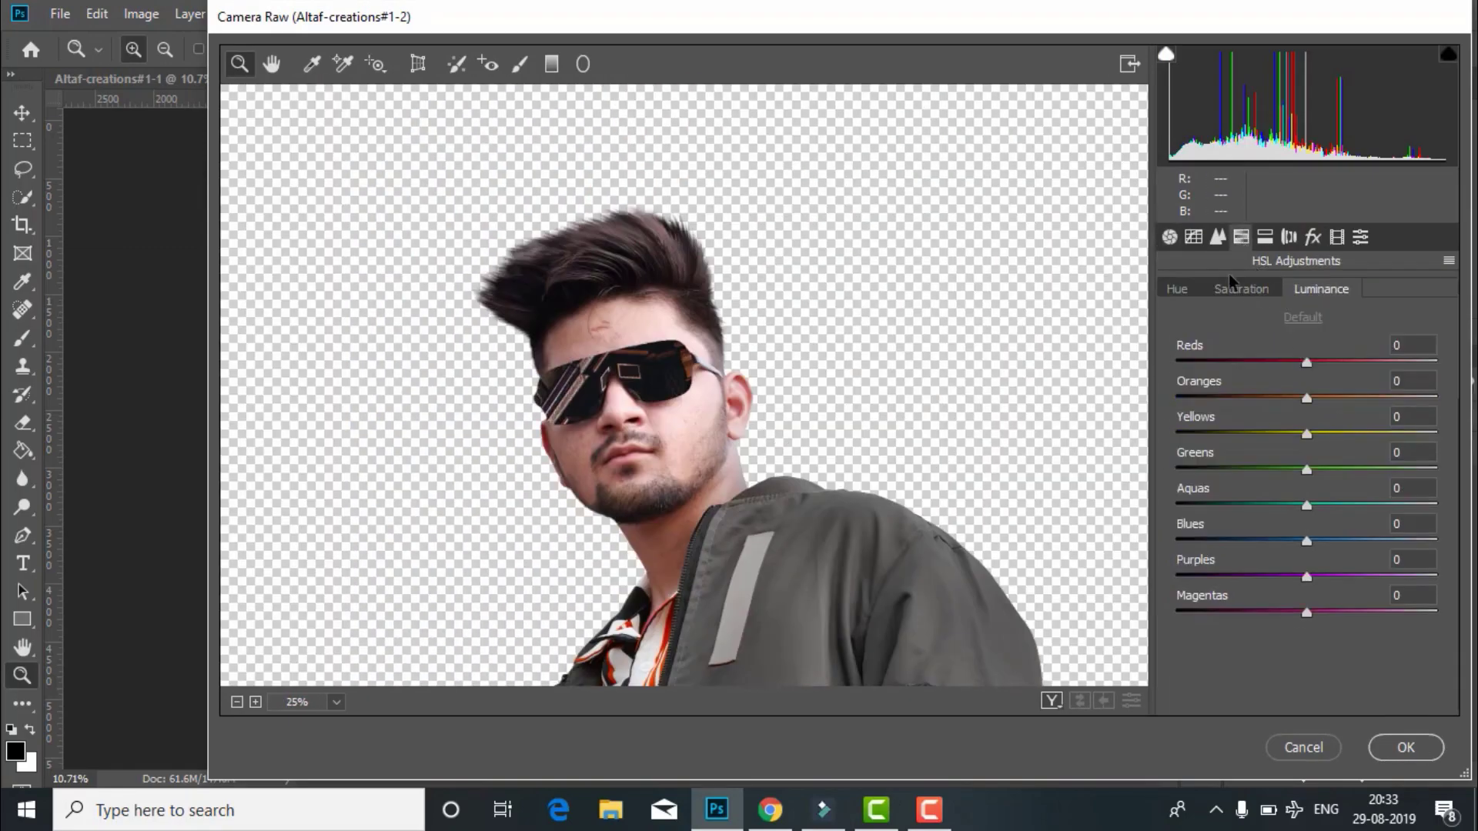
{"action": "left_click", "coordinate": [1235, 287]}
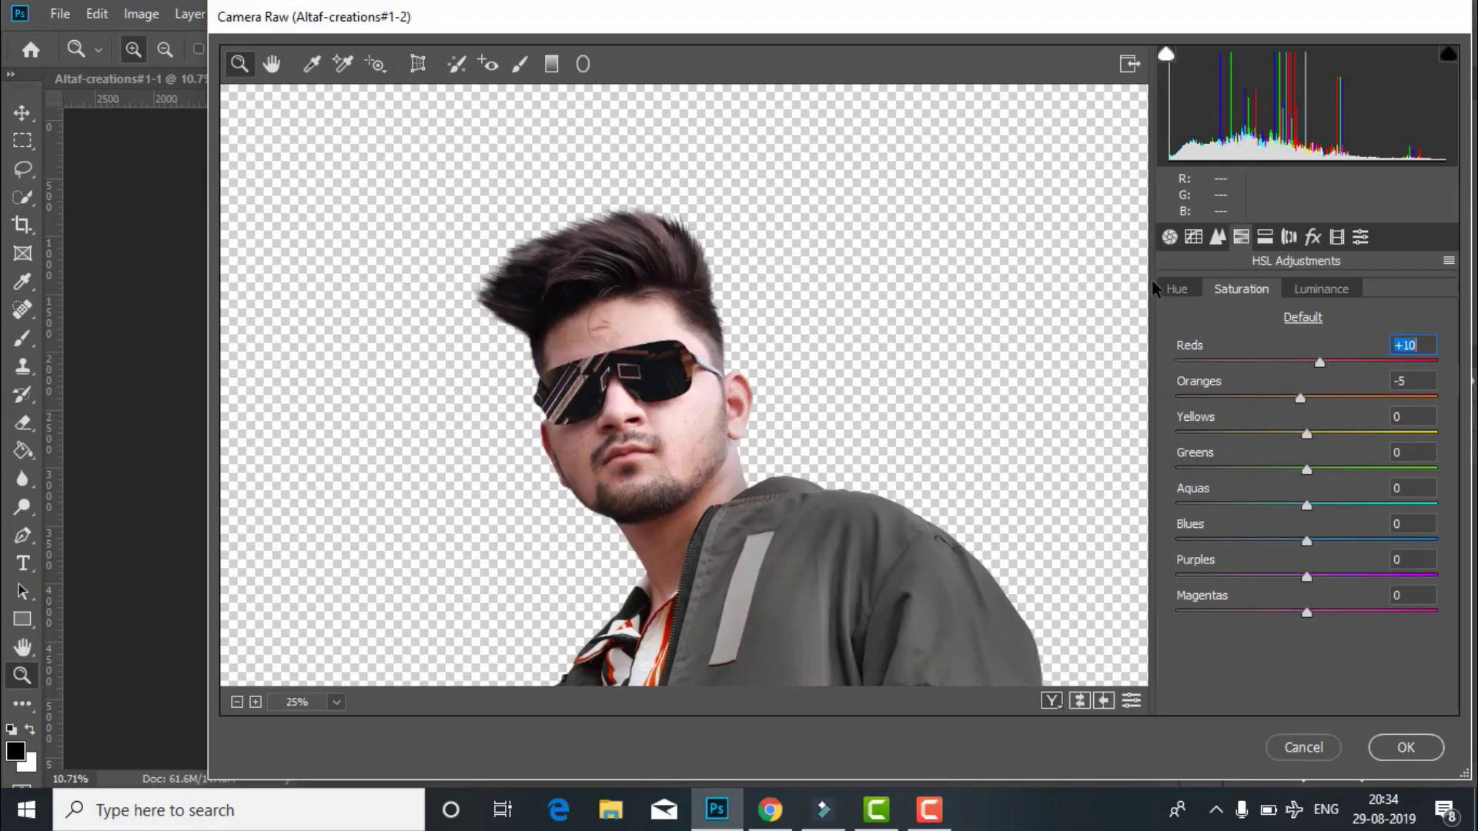
{"action": "left_click", "coordinate": [1175, 291]}
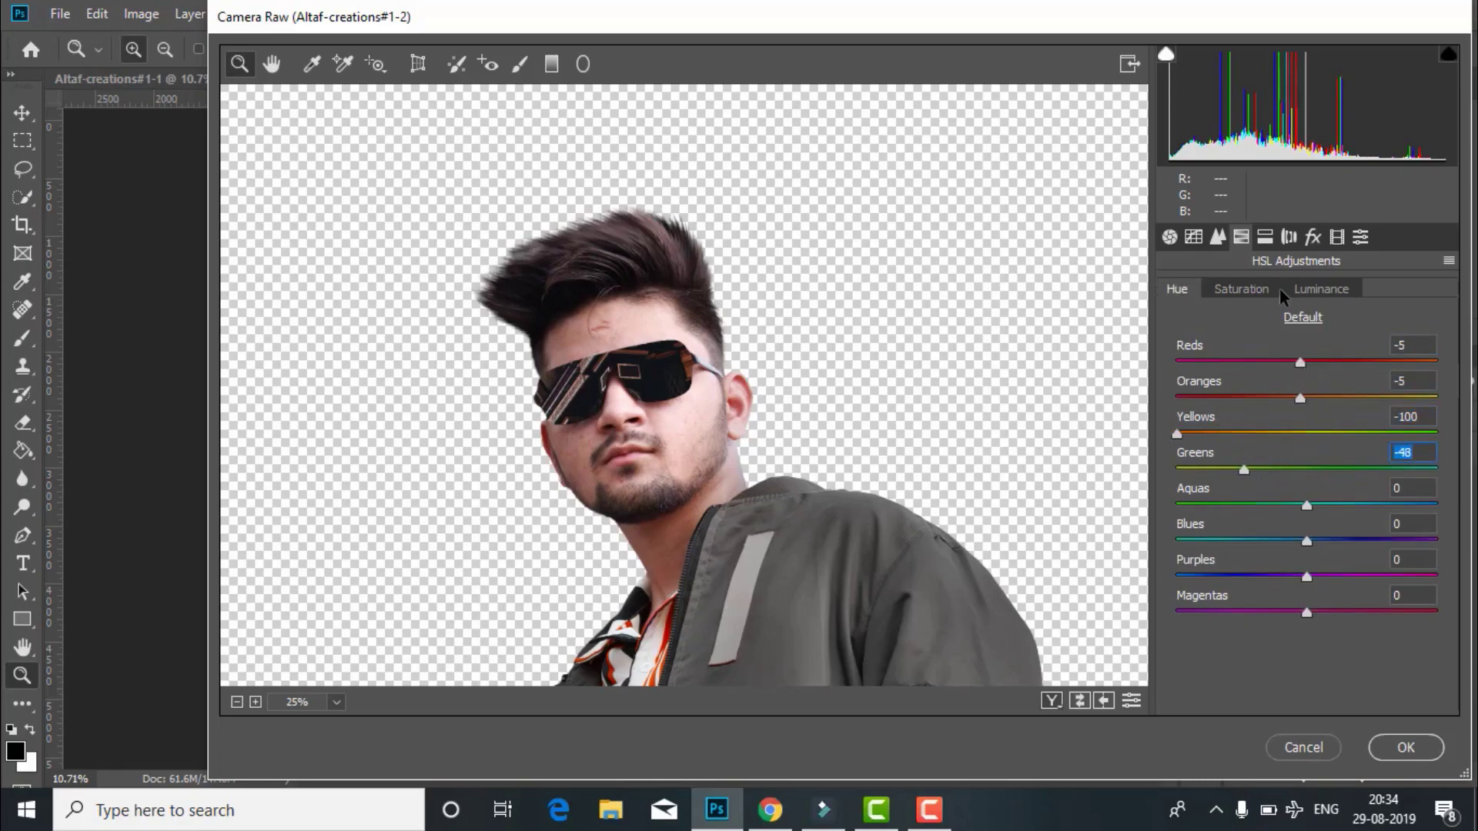
{"action": "left_click", "coordinate": [1312, 290]}
{"action": "left_click_drag", "start_coordinate": [1307, 398], "coordinate": [1317, 398]}
{"action": "left_click", "coordinate": [1219, 239]}
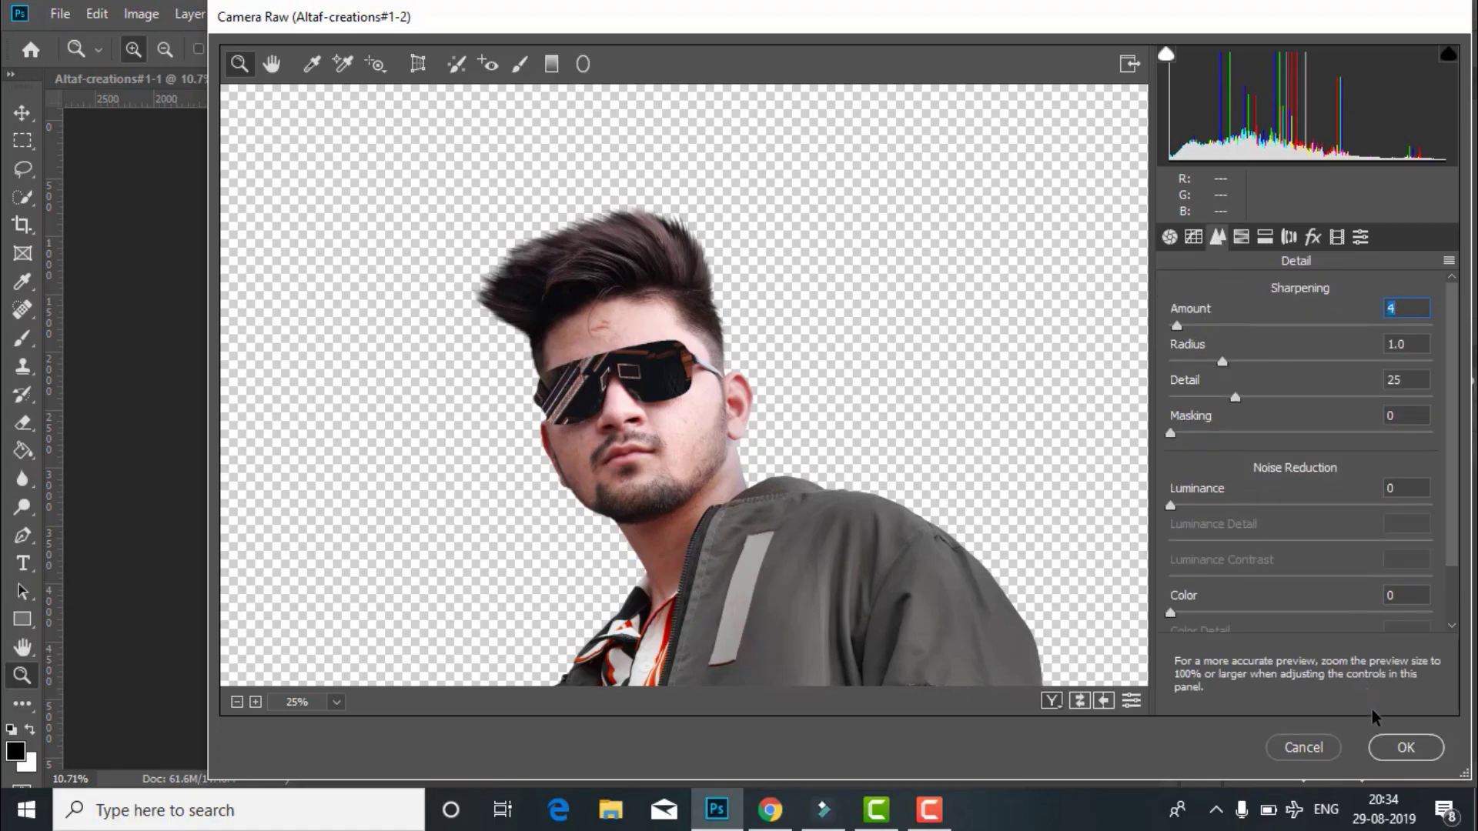
{"action": "left_click", "coordinate": [1393, 750]}
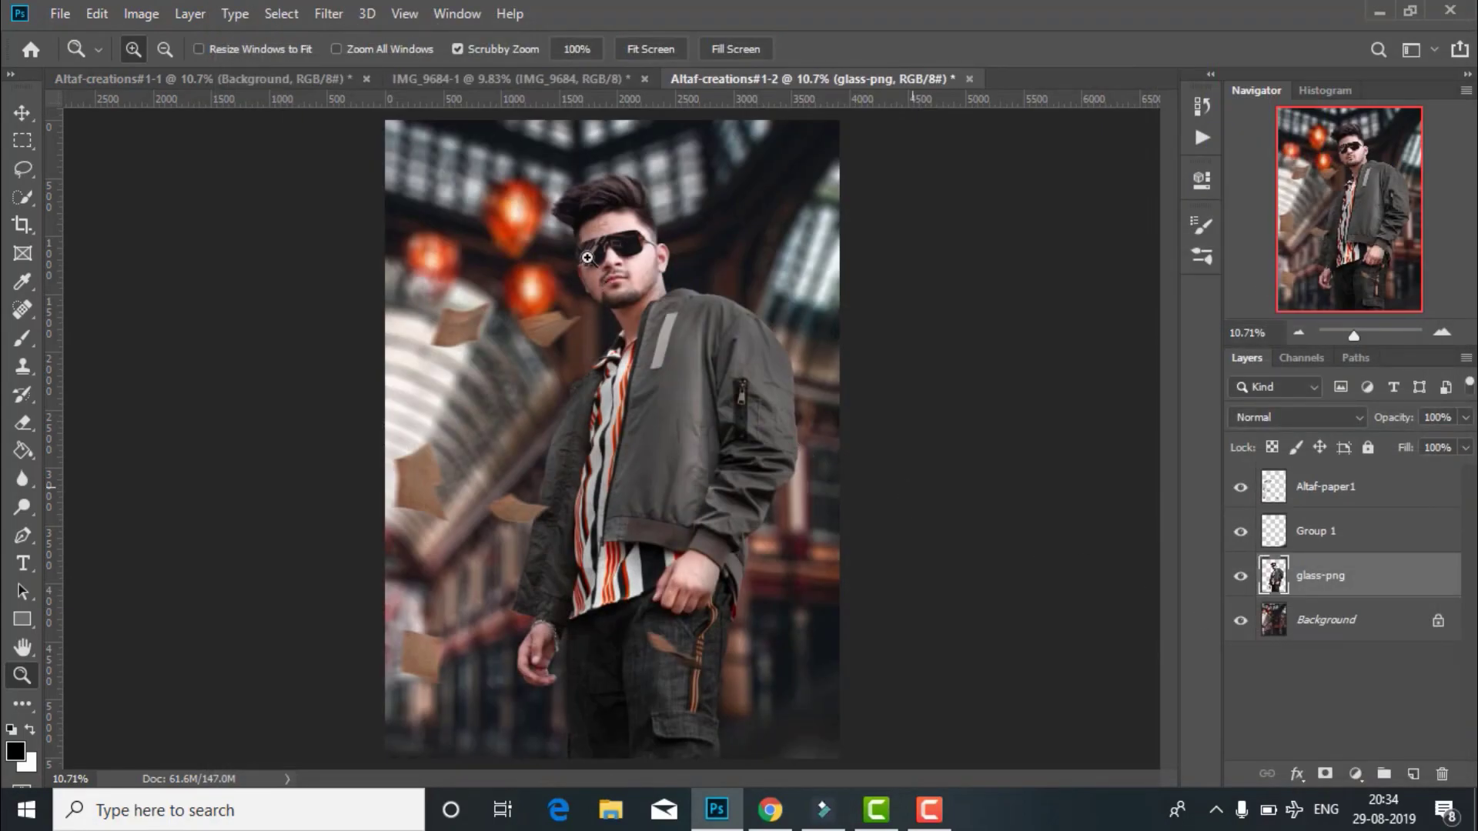
- Duplicate the glass-png layer and hide the original
{"action": "mouse_move", "coordinate": [587, 258]}
{"action": "left_mouse_down"}
{"action": "mouse_move", "coordinate": [643, 314]}
{"action": "mouse_move", "coordinate": [745, 471]}
{"action": "left_mouse_up"}
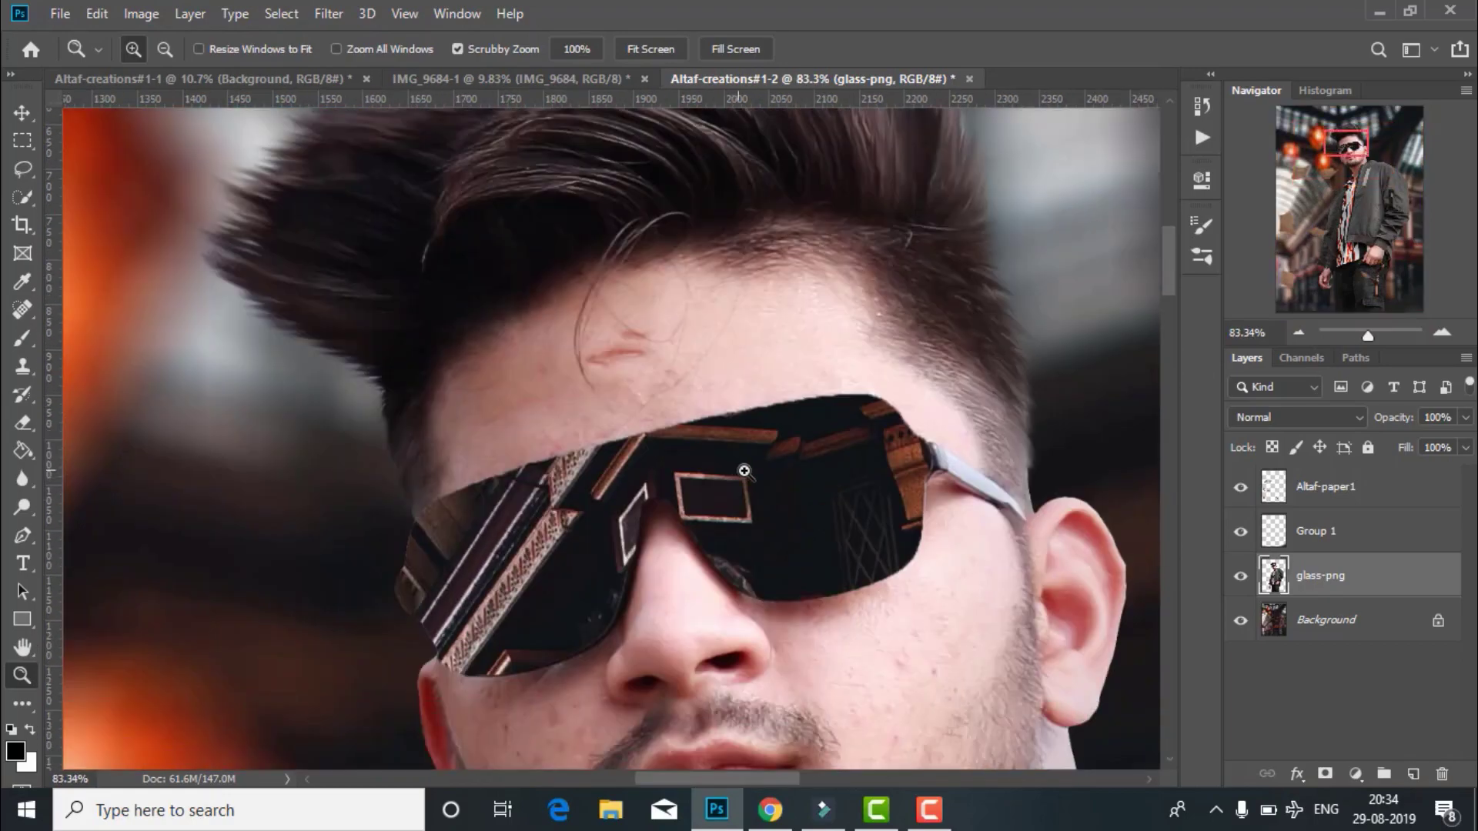
{"action": "key", "text": "ctrl+j"}
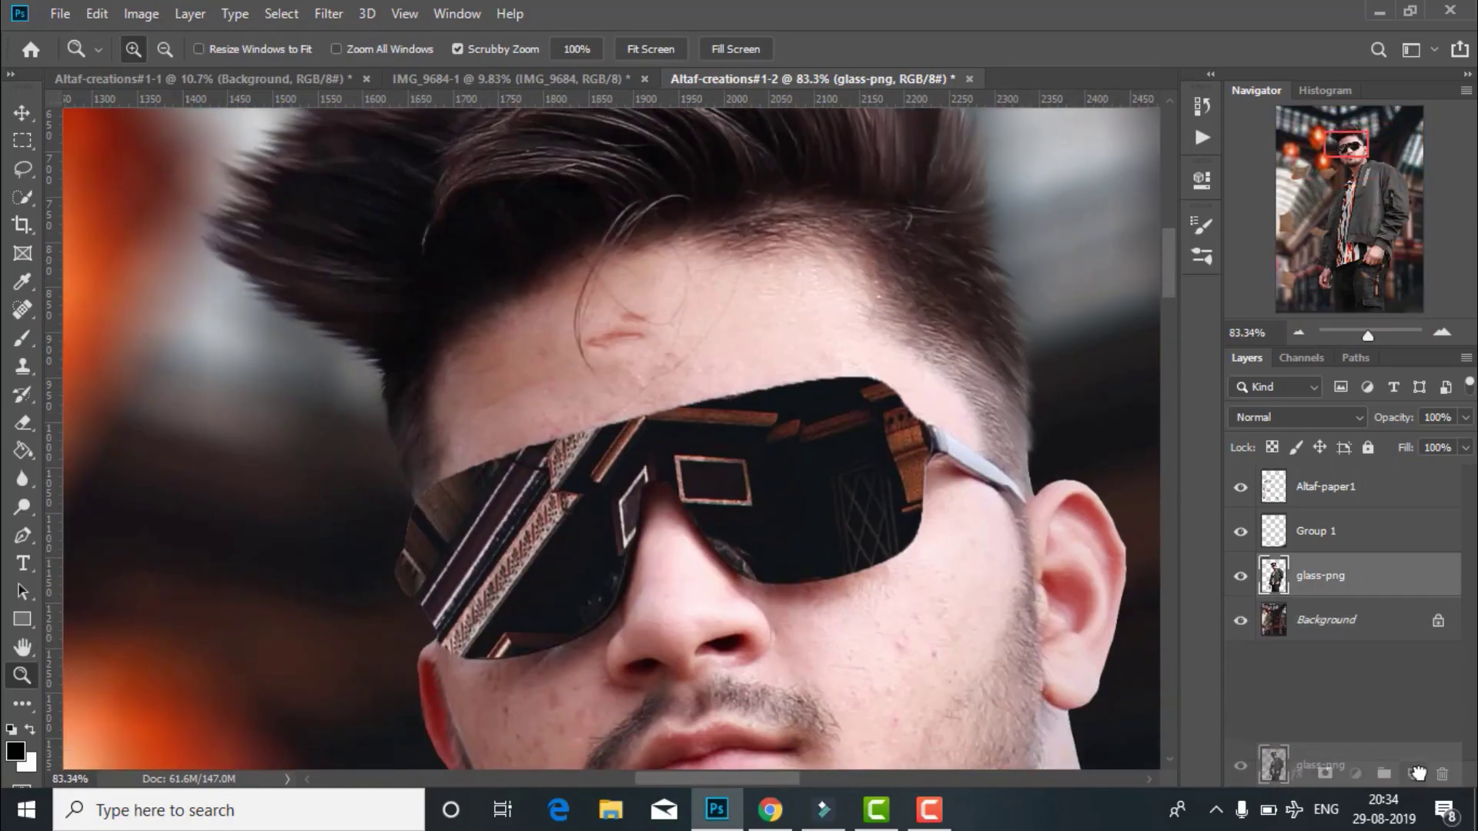
{"action": "left_click", "coordinate": [1241, 622]}
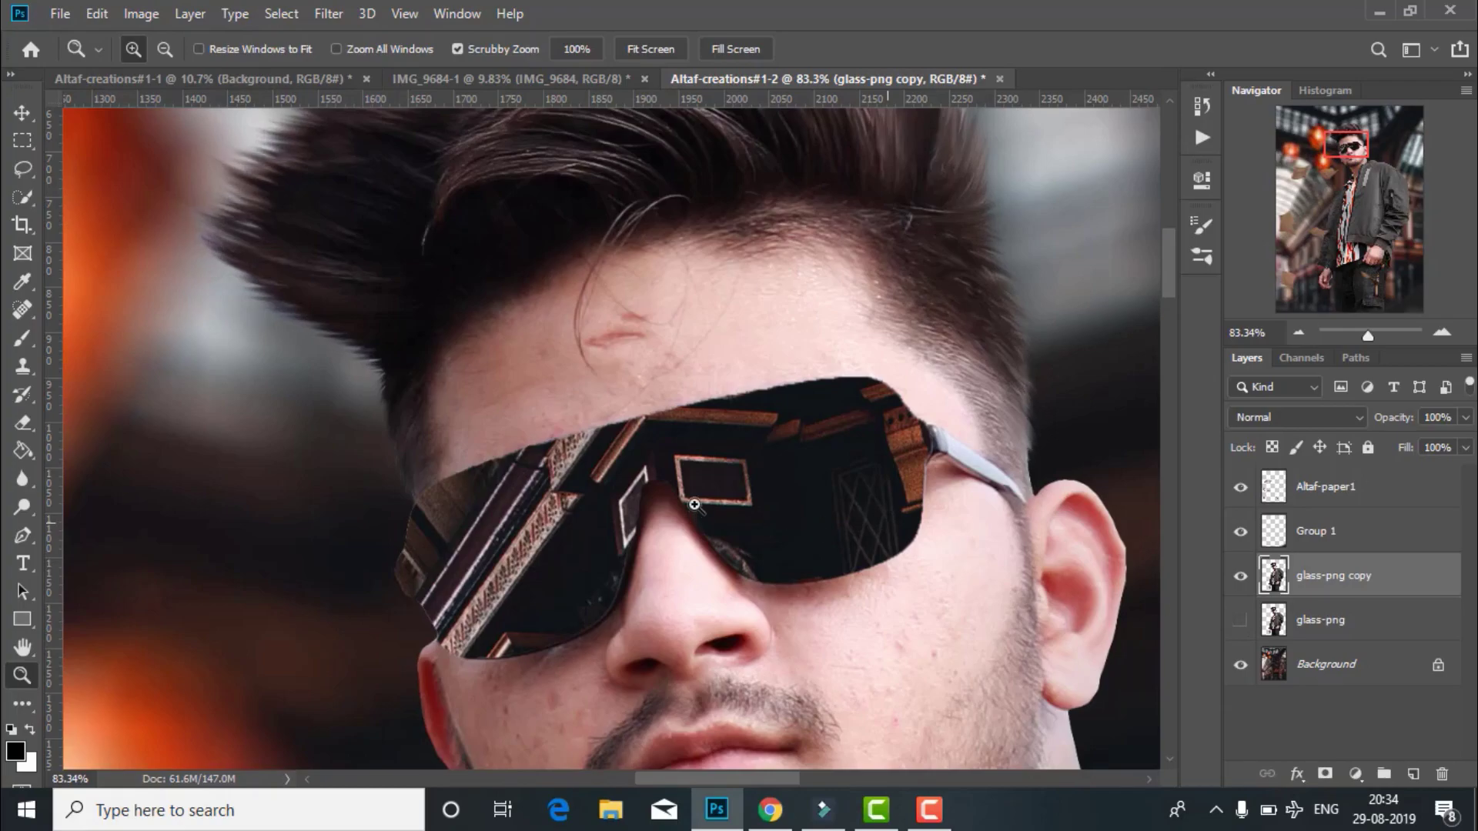
{"action": "scroll", "coordinate": [694, 505], "scroll_direction": "up", "scroll_amount": 2}
- Spot-heal the mark on the man's forehead
{"action": "left_click", "coordinate": [21, 307]}
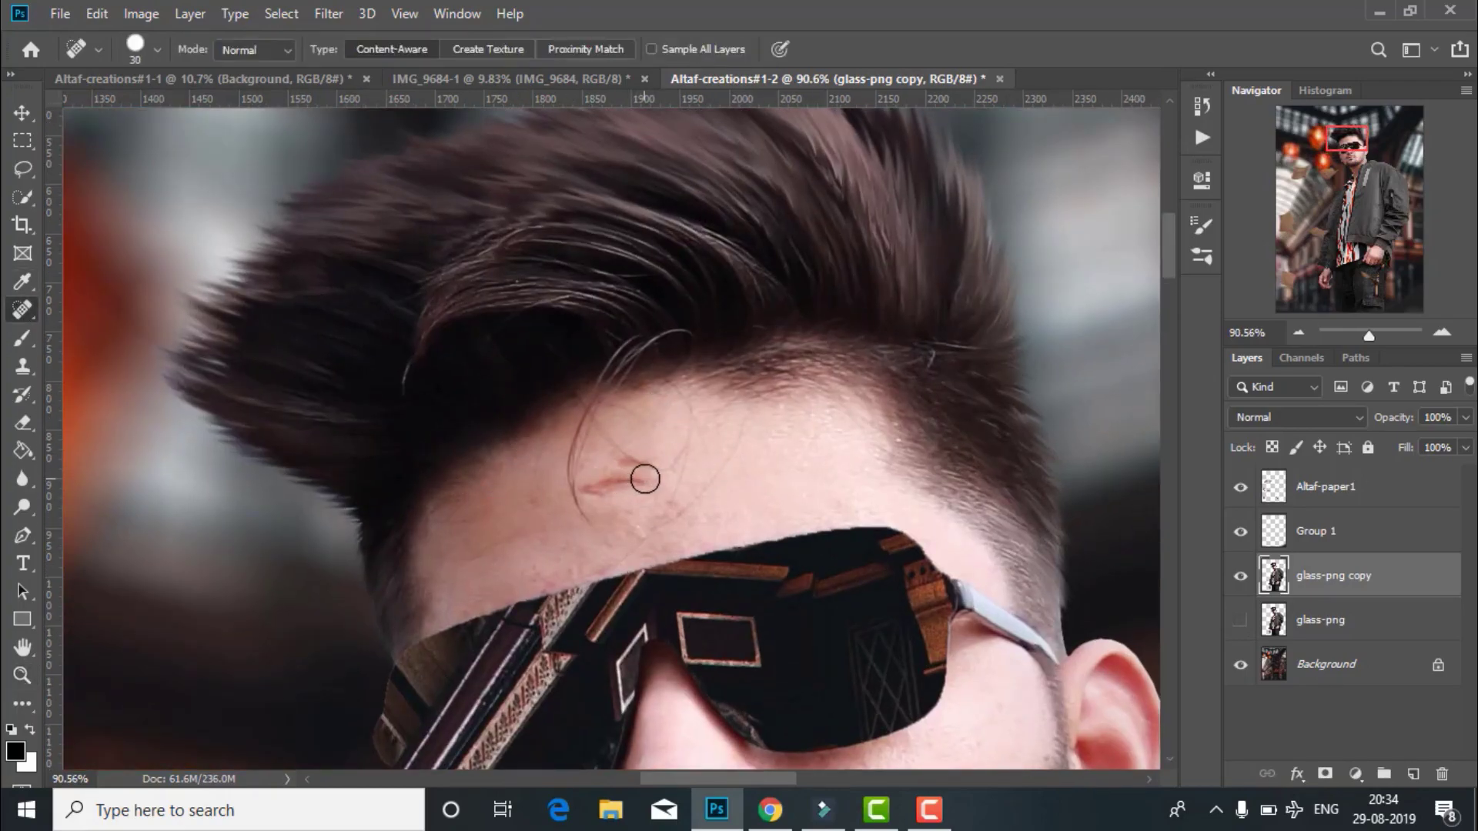
{"action": "left_click", "coordinate": [672, 505]}
{"action": "key", "text": "bracketleft"}
{"action": "scroll", "coordinate": [910, 503], "scroll_direction": "down", "scroll_amount": 5}
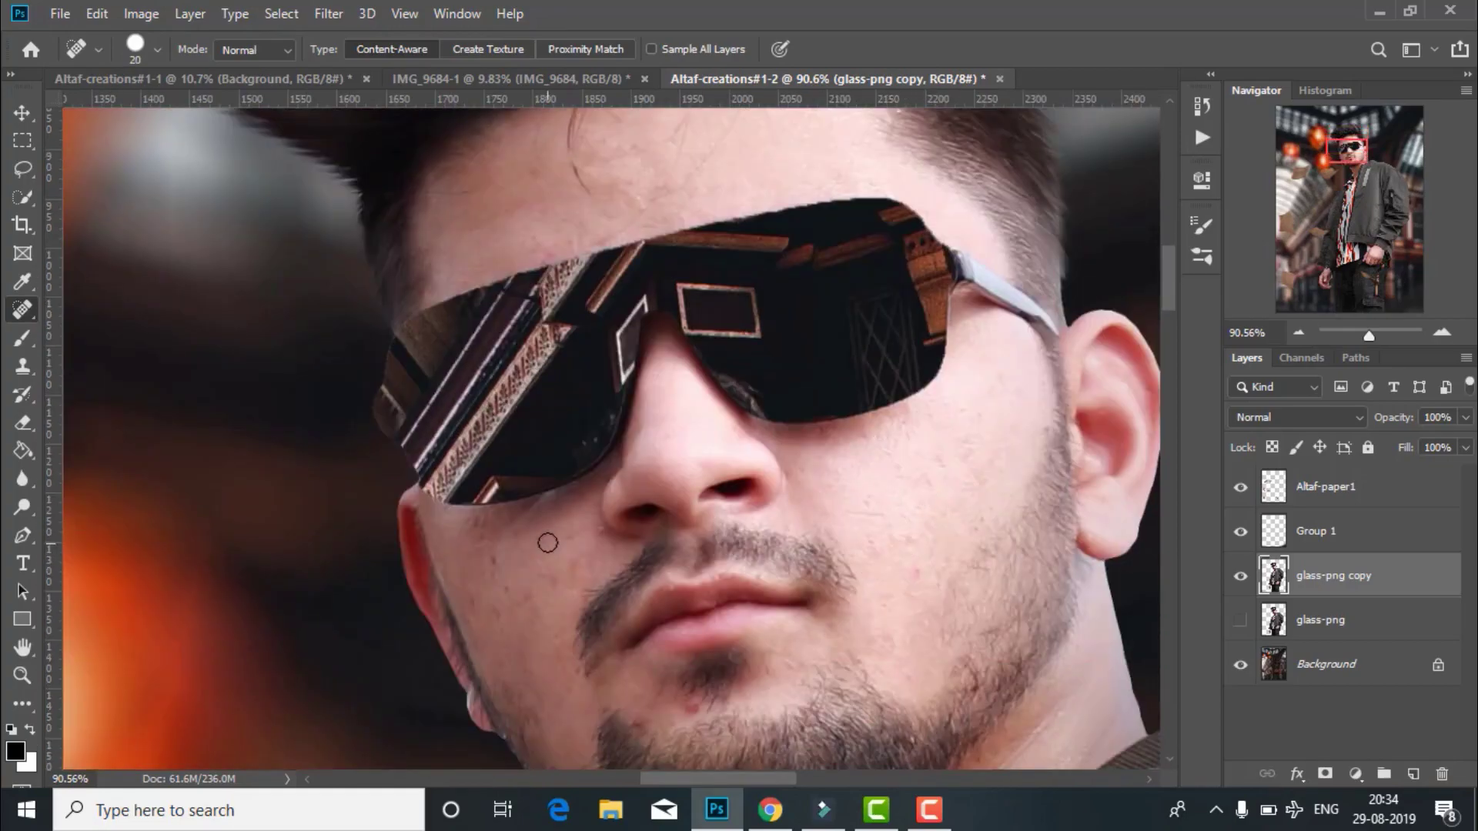
- Smooth the forehead and right-cheek skin with the Mixer Brush
{"action": "key", "text": "b"}
{"action": "scroll", "coordinate": [542, 538], "scroll_direction": "up", "scroll_amount": 3}
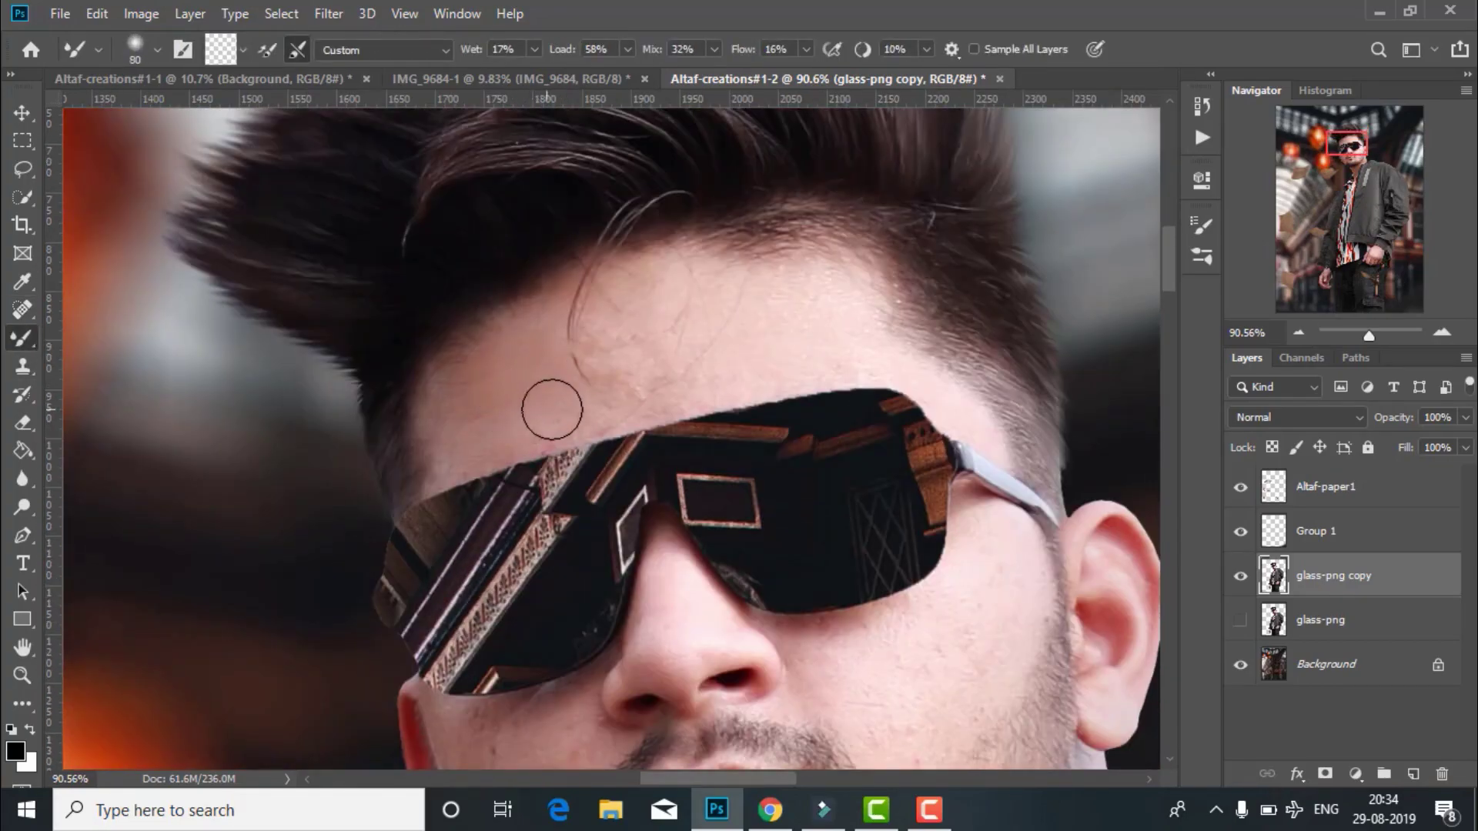
{"action": "mouse_move", "coordinate": [467, 441]}
{"action": "left_mouse_down"}
{"action": "mouse_move", "coordinate": [613, 314]}
{"action": "mouse_move", "coordinate": [597, 399]}
{"action": "mouse_move", "coordinate": [640, 406]}
{"action": "mouse_move", "coordinate": [723, 314]}
{"action": "left_mouse_up"}
{"action": "scroll", "coordinate": [974, 445], "scroll_direction": "down", "scroll_amount": 3}
{"action": "key", "text": "bracketright"}
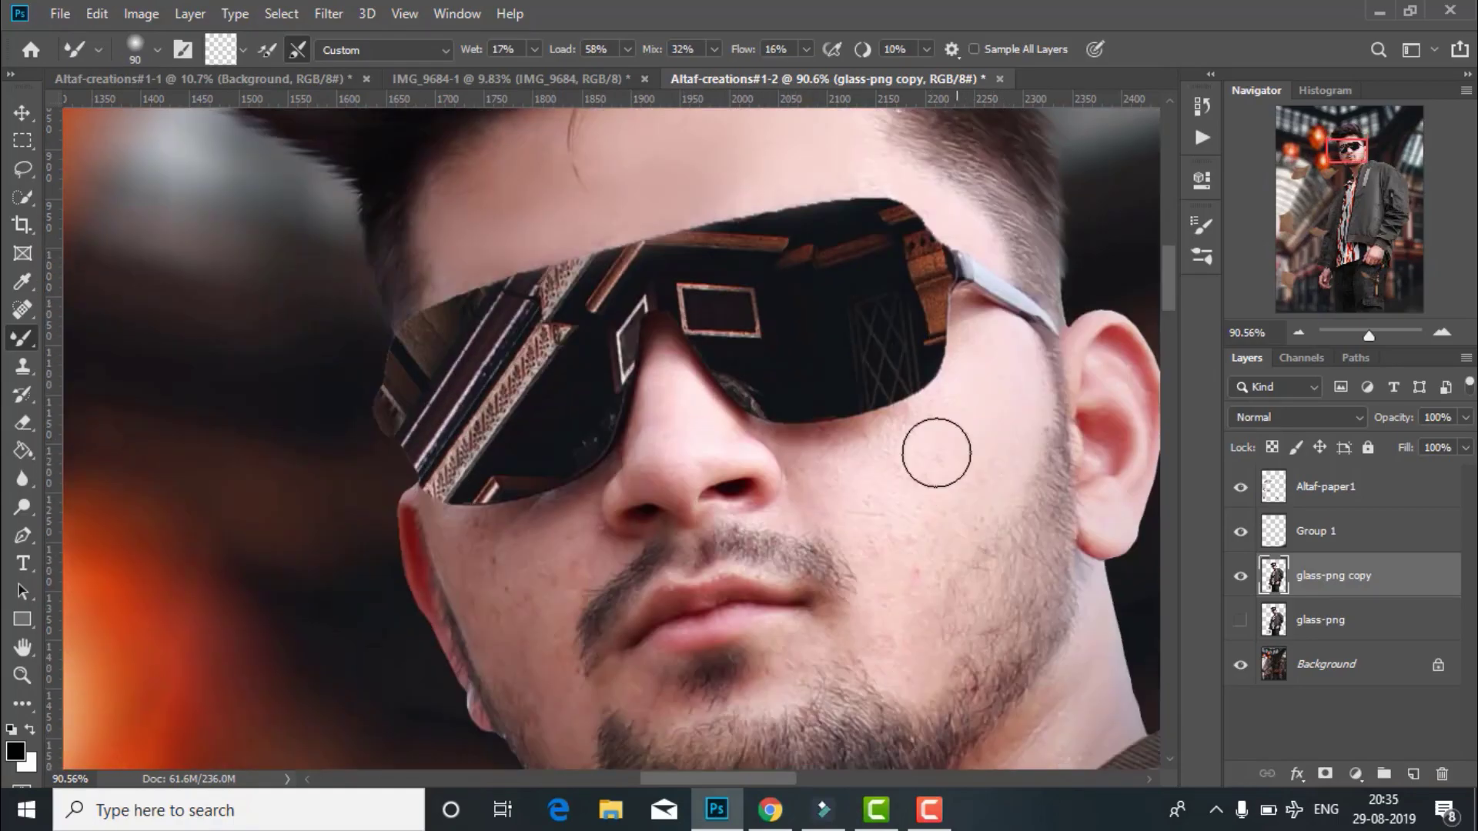
{"action": "scroll", "coordinate": [938, 443], "scroll_direction": "down", "scroll_amount": 1}
{"action": "key", "text": "bracketleft"}
{"action": "mouse_move", "coordinate": [897, 621]}
{"action": "left_mouse_down"}
{"action": "mouse_move", "coordinate": [888, 660]}
{"action": "mouse_move", "coordinate": [920, 438]}
{"action": "mouse_move", "coordinate": [844, 518]}
{"action": "mouse_move", "coordinate": [875, 529]}
{"action": "left_mouse_up"}
{"action": "scroll", "coordinate": [874, 530], "scroll_direction": "down", "scroll_amount": 2}
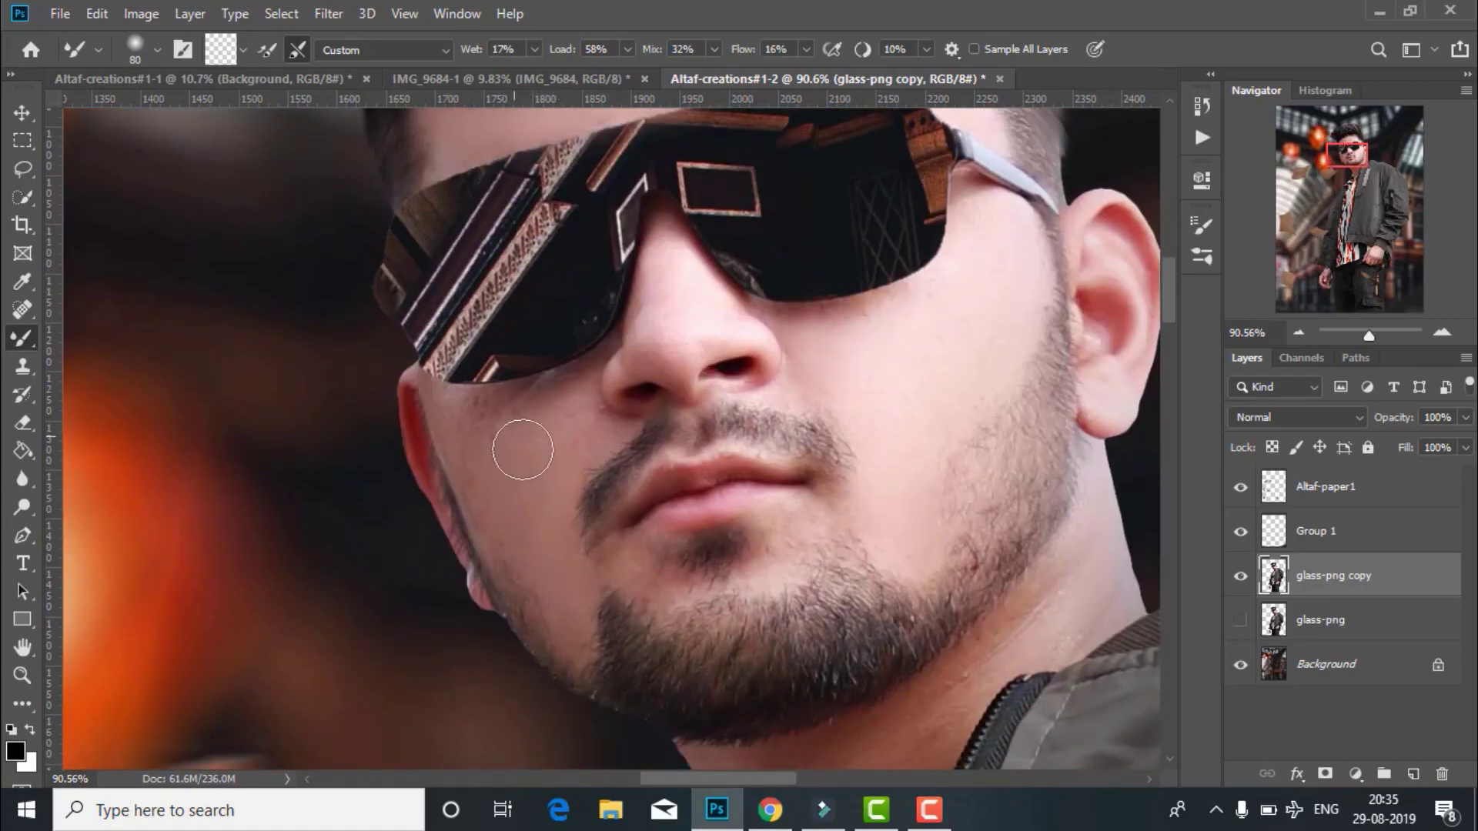
{"action": "scroll", "coordinate": [815, 673], "scroll_direction": "down", "scroll_amount": 3}
{"action": "scroll", "coordinate": [849, 708], "scroll_direction": "down", "scroll_amount": 1}
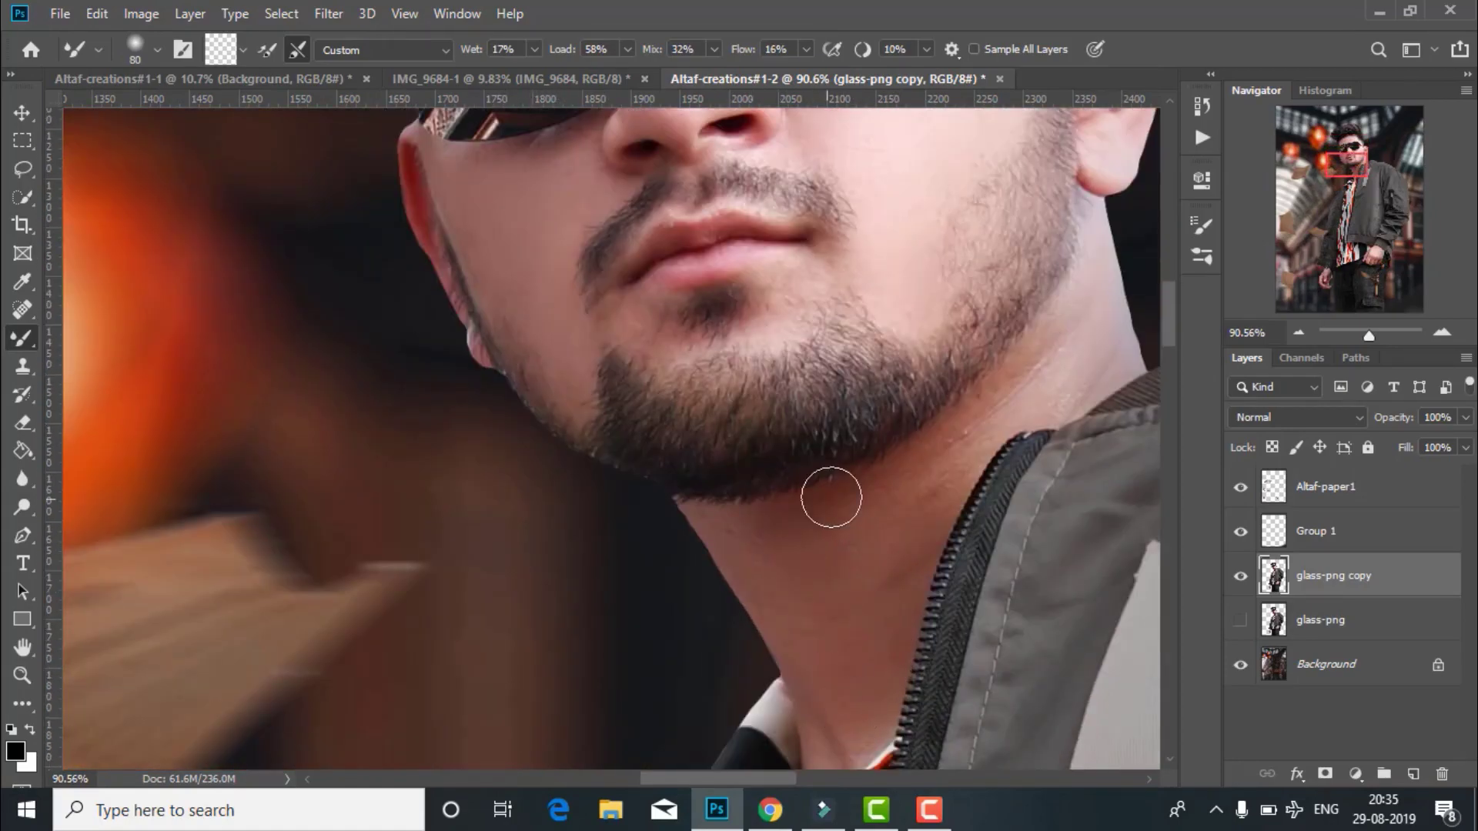
{"action": "scroll", "coordinate": [828, 539], "scroll_direction": "up", "scroll_amount": 2}
{"action": "scroll", "coordinate": [1055, 452], "scroll_direction": "up", "scroll_amount": 1}
{"action": "scroll", "coordinate": [363, 636], "scroll_direction": "up", "scroll_amount": 2}
- Zoom in on the lips and chin and continue smoothing the skin there
{"action": "key", "text": "z"}
{"action": "left_click", "coordinate": [643, 488]}
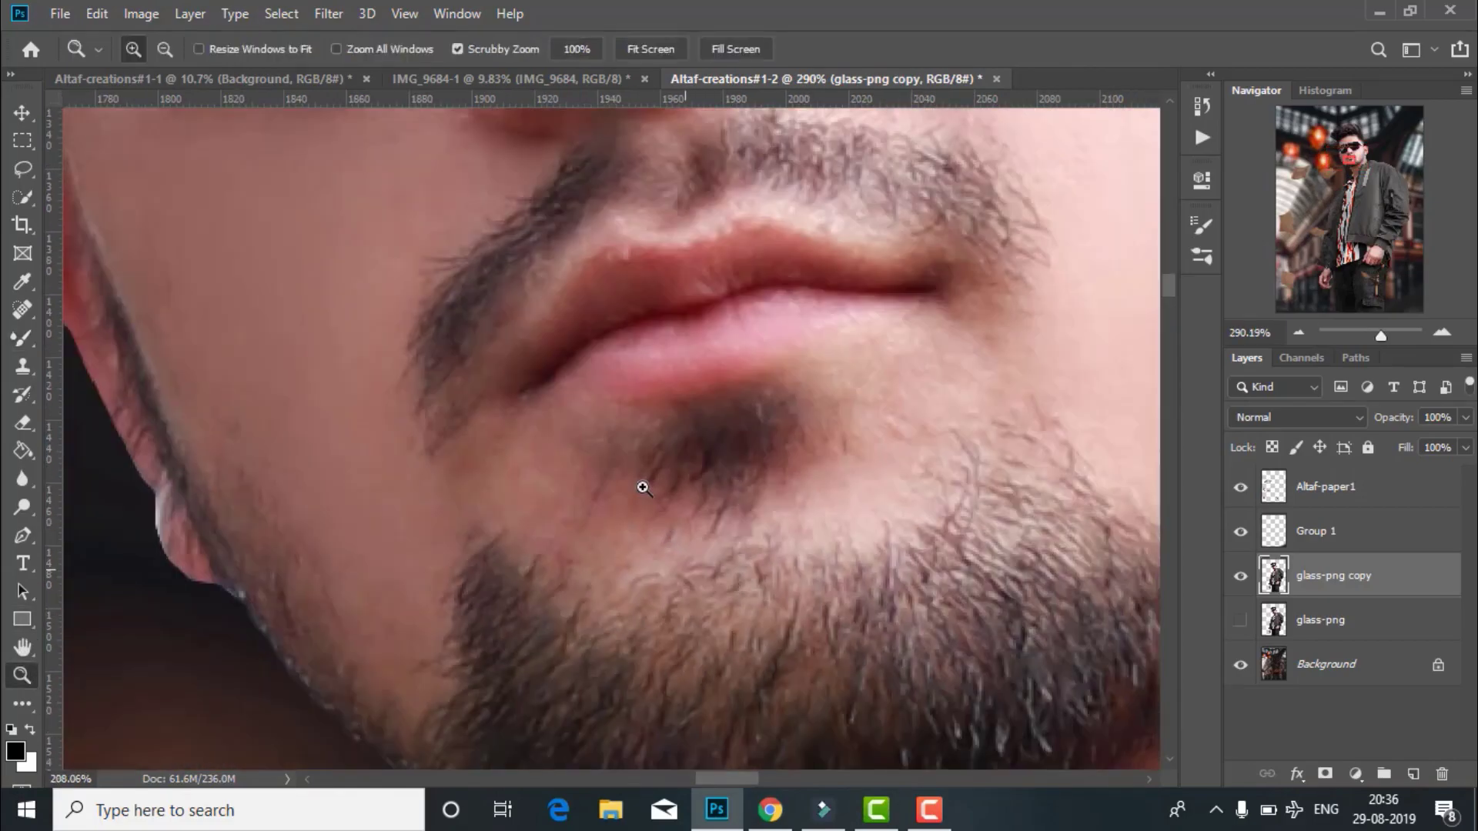
{"action": "left_click_drag", "start_coordinate": [643, 488], "coordinate": [600, 488]}
{"action": "key", "text": "b"}
{"action": "scroll", "coordinate": [431, 416], "scroll_direction": "up", "scroll_amount": 2}
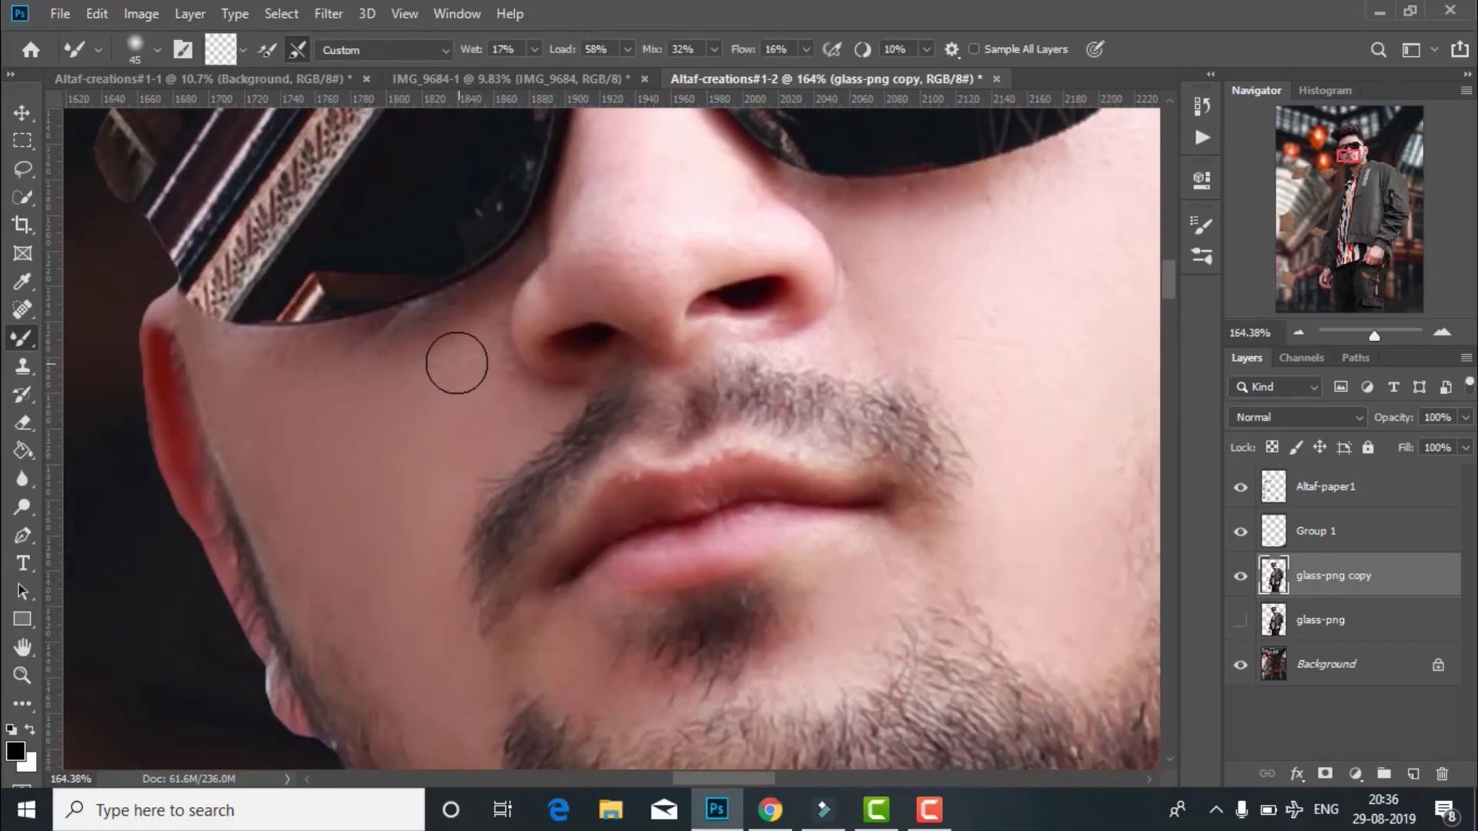
{"action": "scroll", "coordinate": [678, 254], "scroll_direction": "up", "scroll_amount": 1}
{"action": "scroll", "coordinate": [662, 261], "scroll_direction": "up", "scroll_amount": 1}
{"action": "key", "text": "bracketright"}
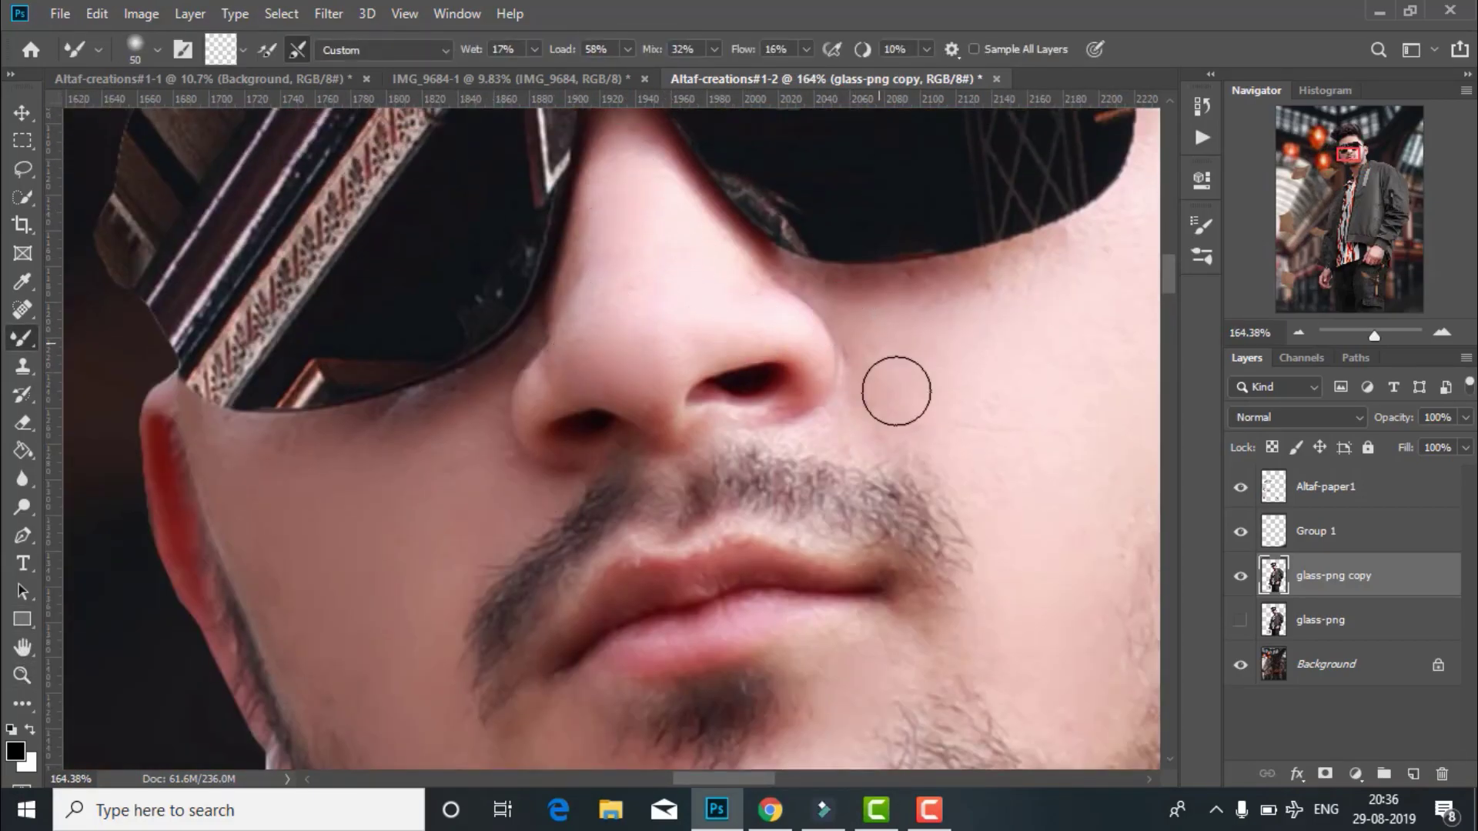
{"action": "scroll", "coordinate": [472, 363], "scroll_direction": "down", "scroll_amount": 1}
{"action": "scroll", "coordinate": [374, 460], "scroll_direction": "down", "scroll_amount": 1}
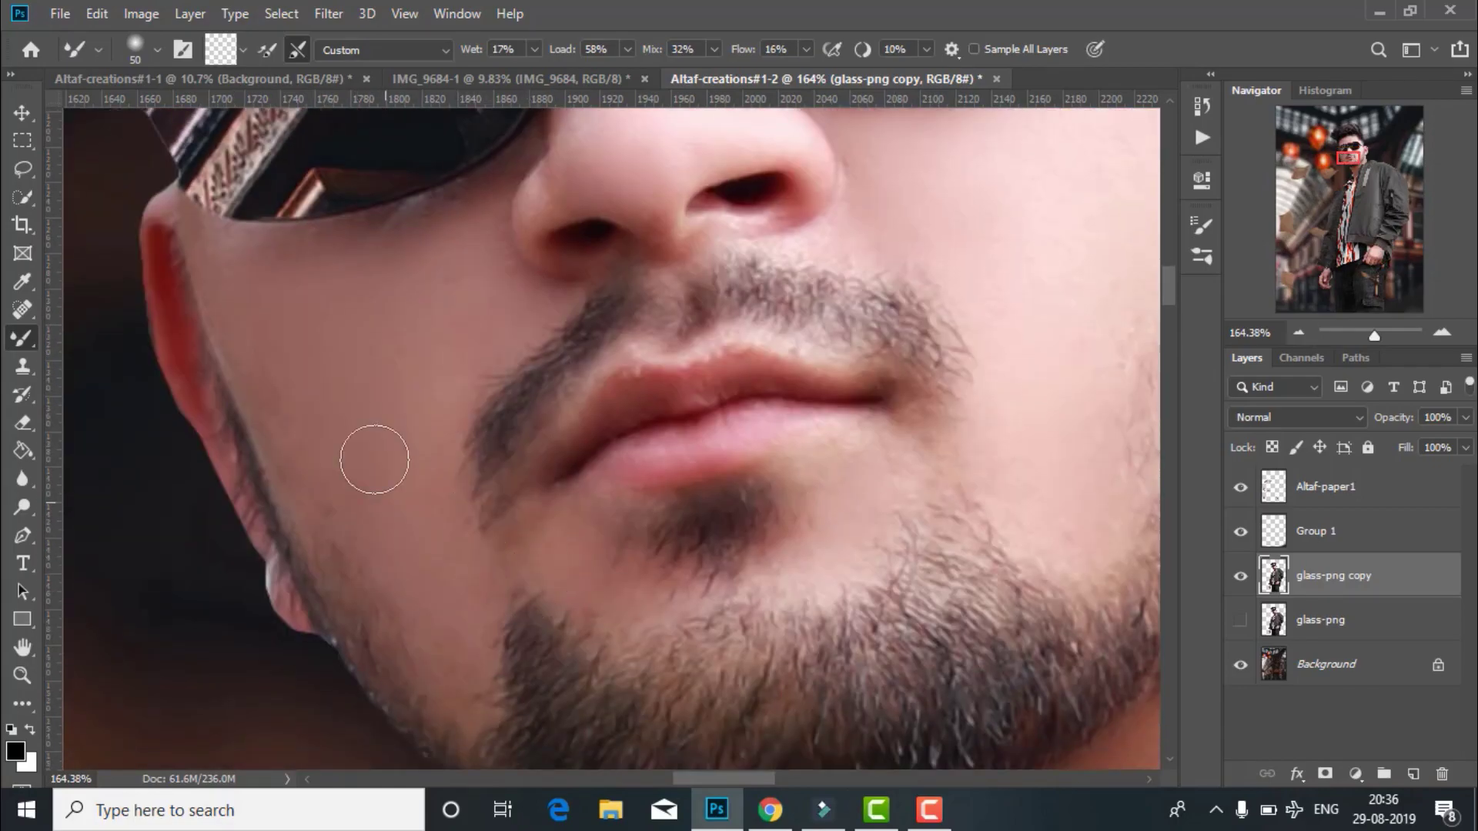
{"action": "scroll", "coordinate": [661, 502], "scroll_direction": "right", "scroll_amount": 4}
{"action": "scroll", "coordinate": [545, 357], "scroll_direction": "up", "scroll_amount": 2}
{"action": "scroll", "coordinate": [783, 313], "scroll_direction": "up", "scroll_amount": 2}
{"action": "scroll", "coordinate": [1086, 511], "scroll_direction": "down", "scroll_amount": 1}
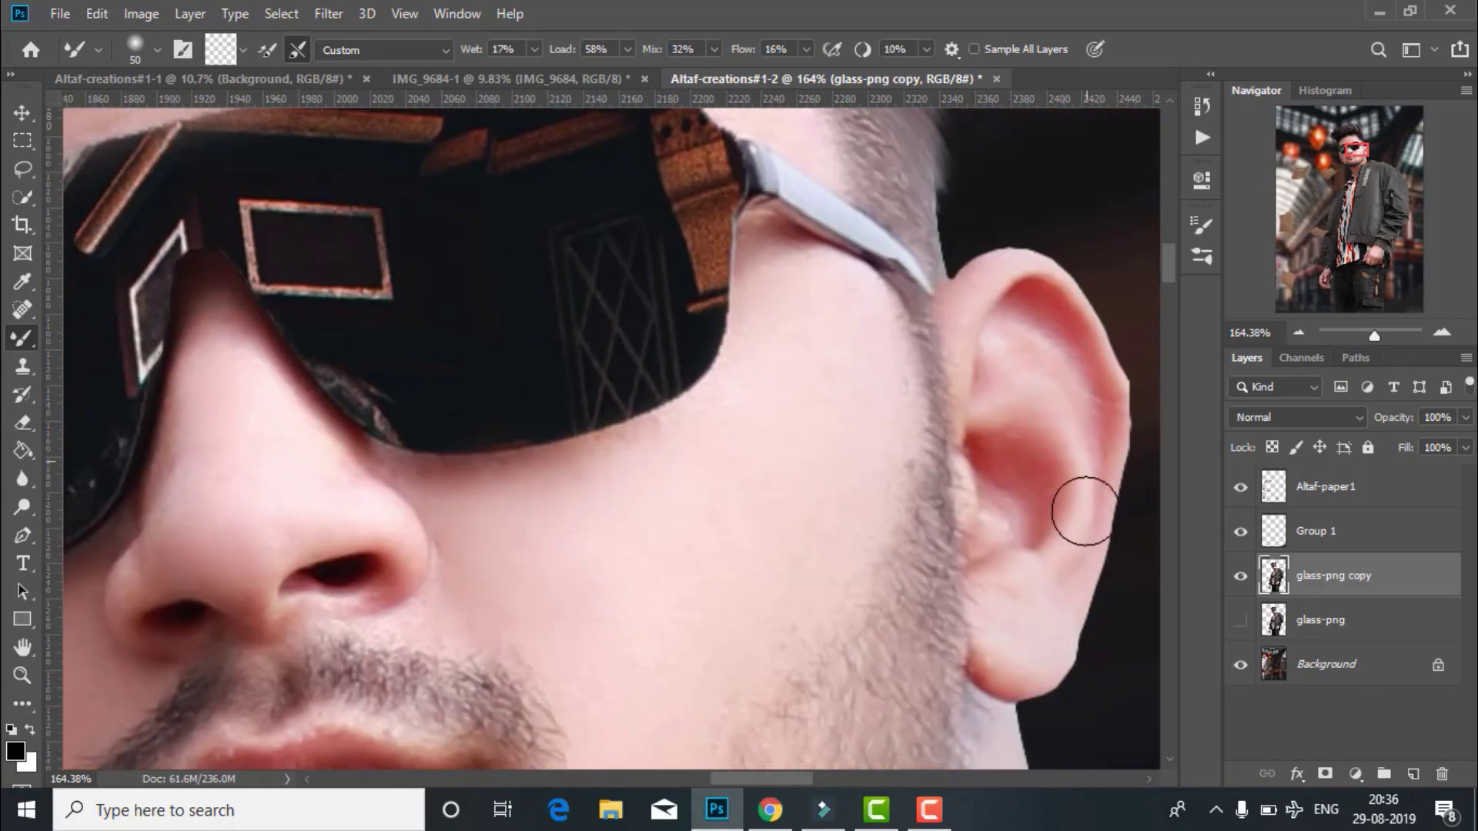
{"action": "scroll", "coordinate": [778, 274], "scroll_direction": "down", "scroll_amount": 3}
{"action": "scroll", "coordinate": [594, 261], "scroll_direction": "up", "scroll_amount": 5}
{"action": "scroll", "coordinate": [717, 436], "scroll_direction": "left", "scroll_amount": 7}
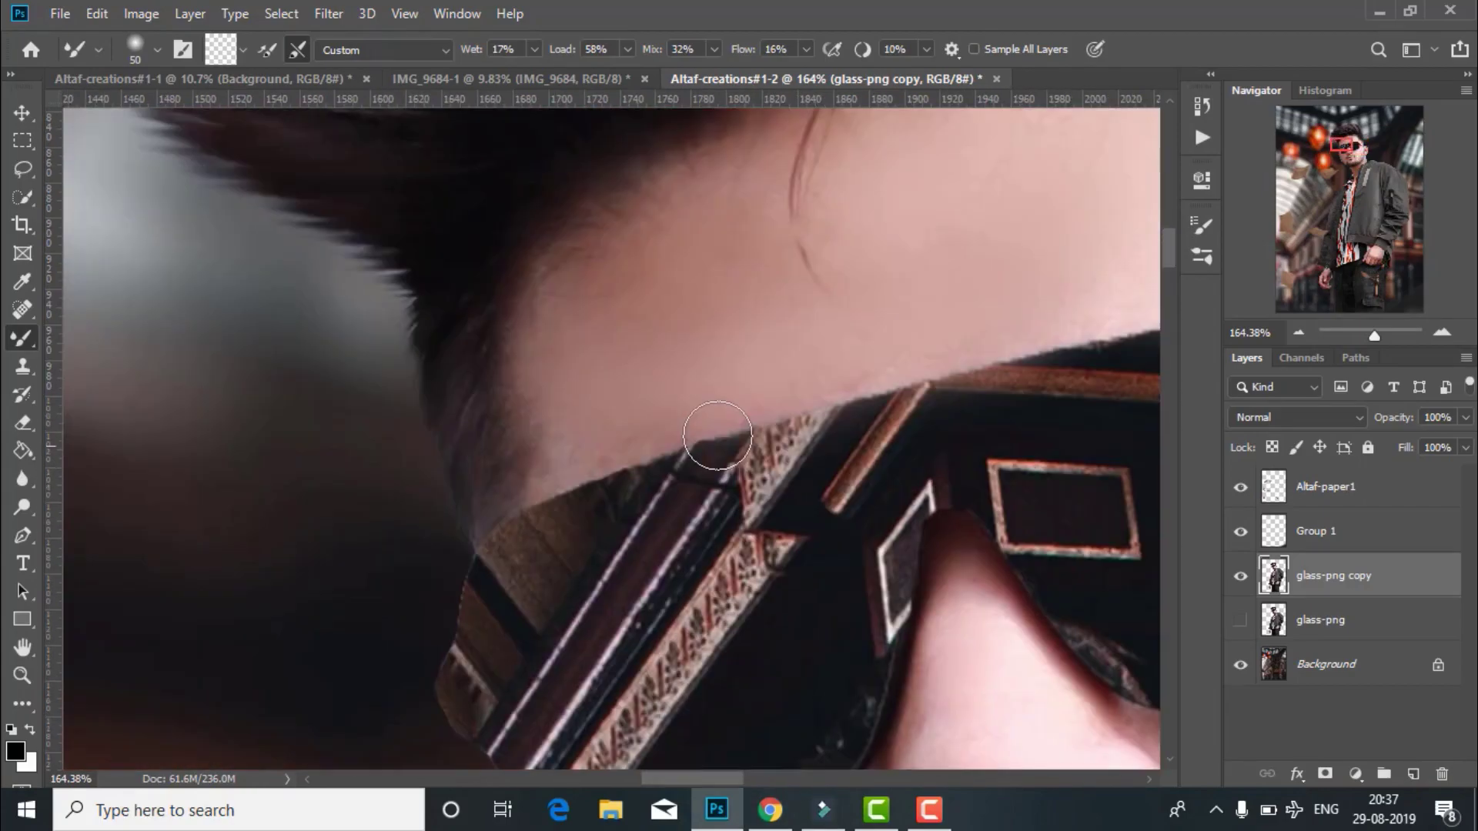
{"action": "scroll", "coordinate": [610, 445], "scroll_direction": "up", "scroll_amount": 1}
{"action": "key", "text": "z"}
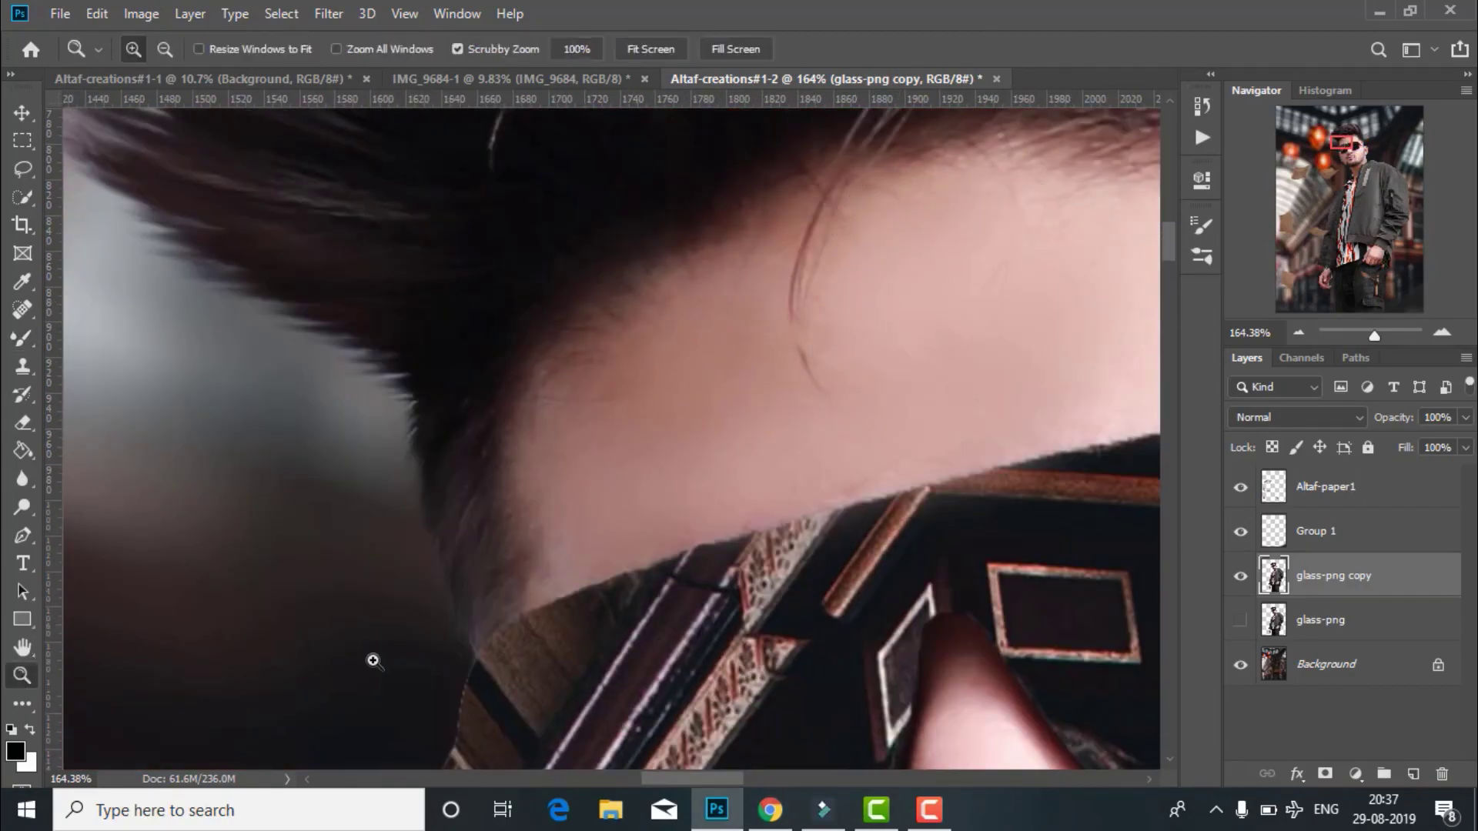
{"action": "scroll", "coordinate": [373, 661], "scroll_direction": "down", "scroll_amount": 5}
{"action": "scroll", "coordinate": [373, 660], "scroll_direction": "down", "scroll_amount": 1}
- Delete the original glass-png layer, keeping only glass-png copy
{"action": "left_click", "coordinate": [1240, 620]}
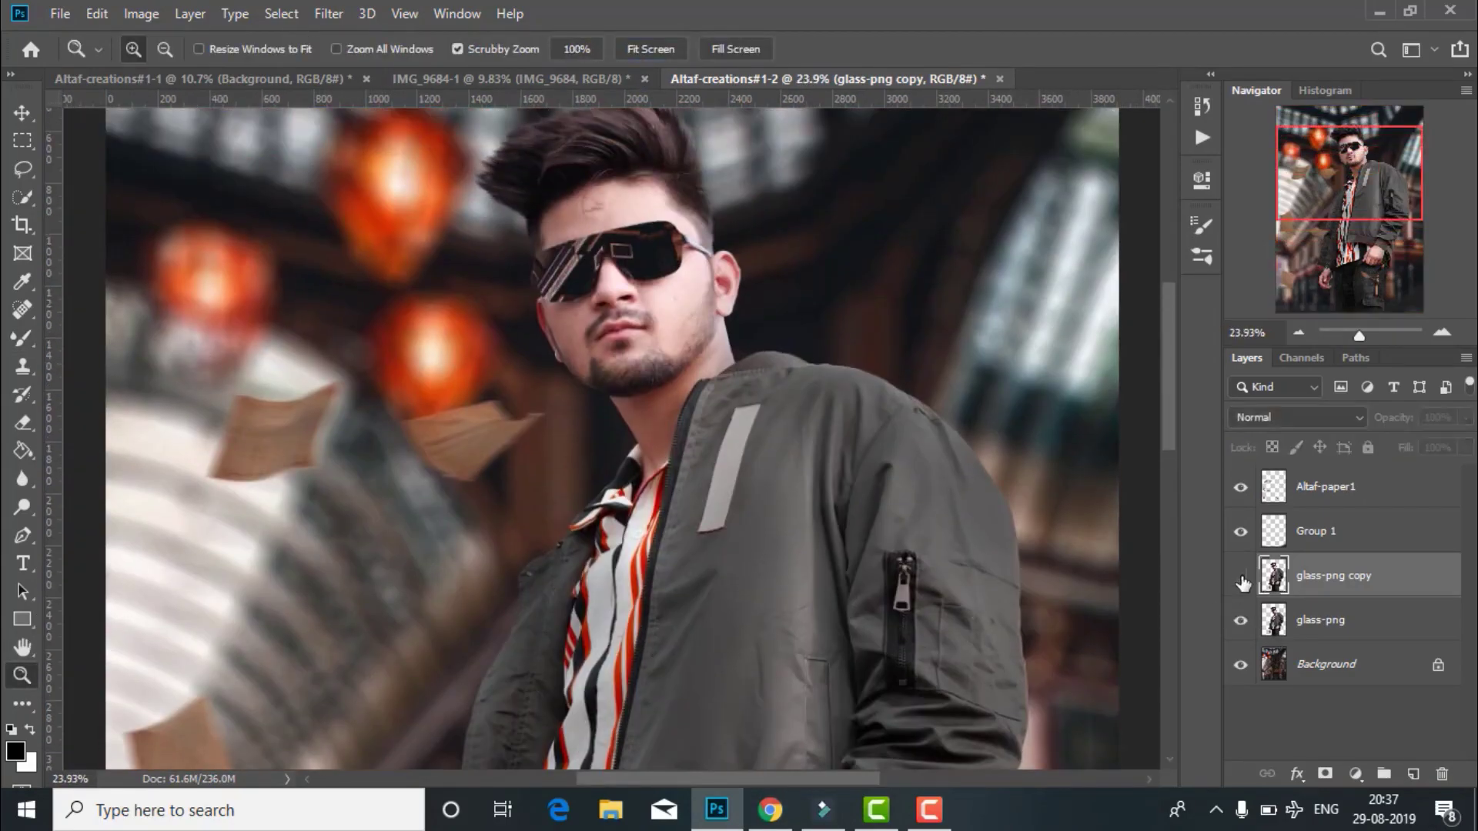
{"action": "right_click", "coordinate": [1302, 623]}
{"action": "left_click", "coordinate": [1059, 136]}
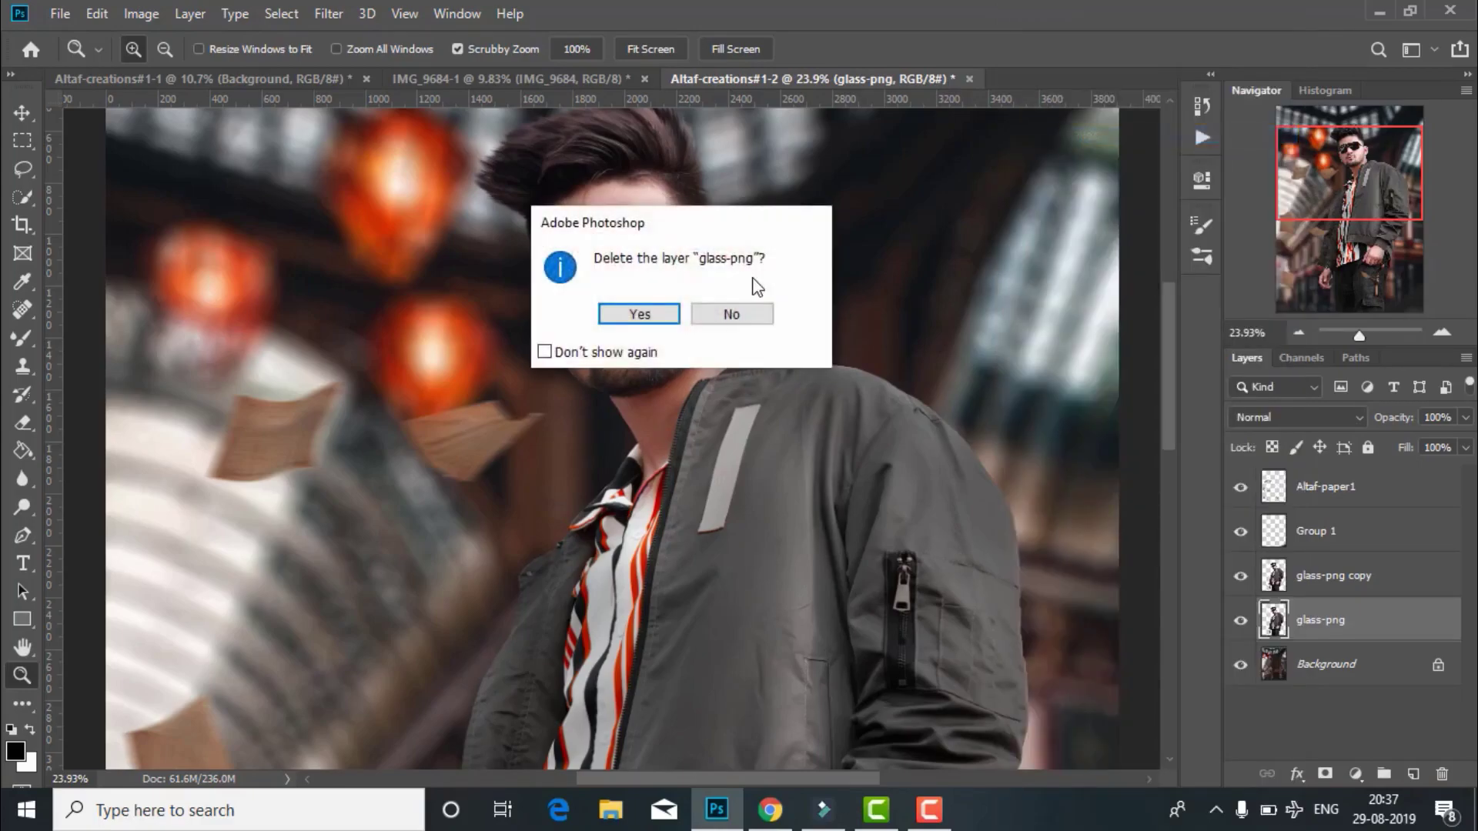
{"action": "left_click", "coordinate": [640, 315]}
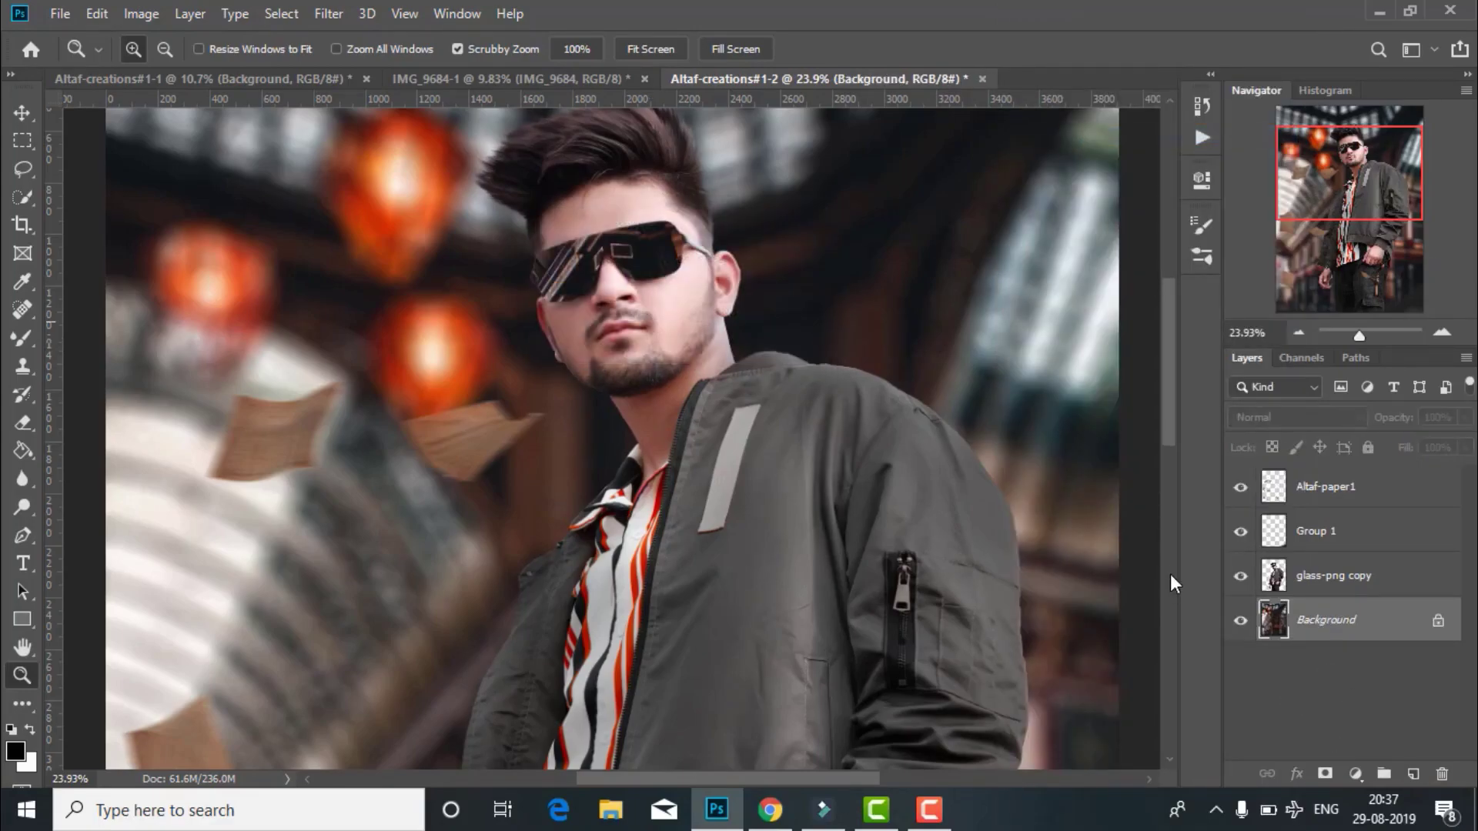
{"action": "scroll", "coordinate": [1174, 584], "scroll_direction": "down", "scroll_amount": 2}
- Select the glass-png copy layer and set up the Blur tool at size 300
{"action": "left_click", "coordinate": [1262, 575]}
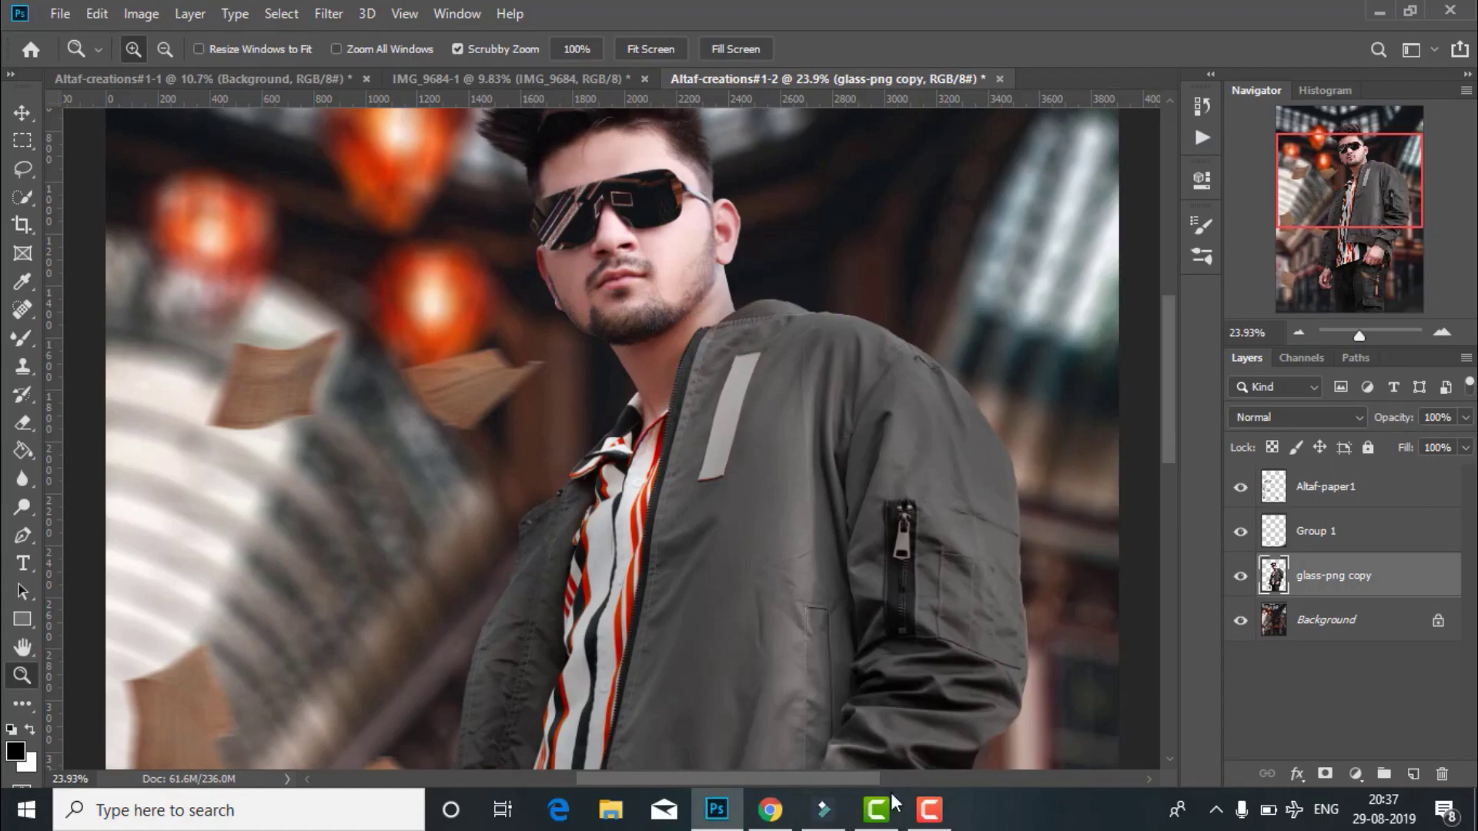
{"action": "scroll", "coordinate": [931, 637], "scroll_direction": "down", "scroll_amount": 5}
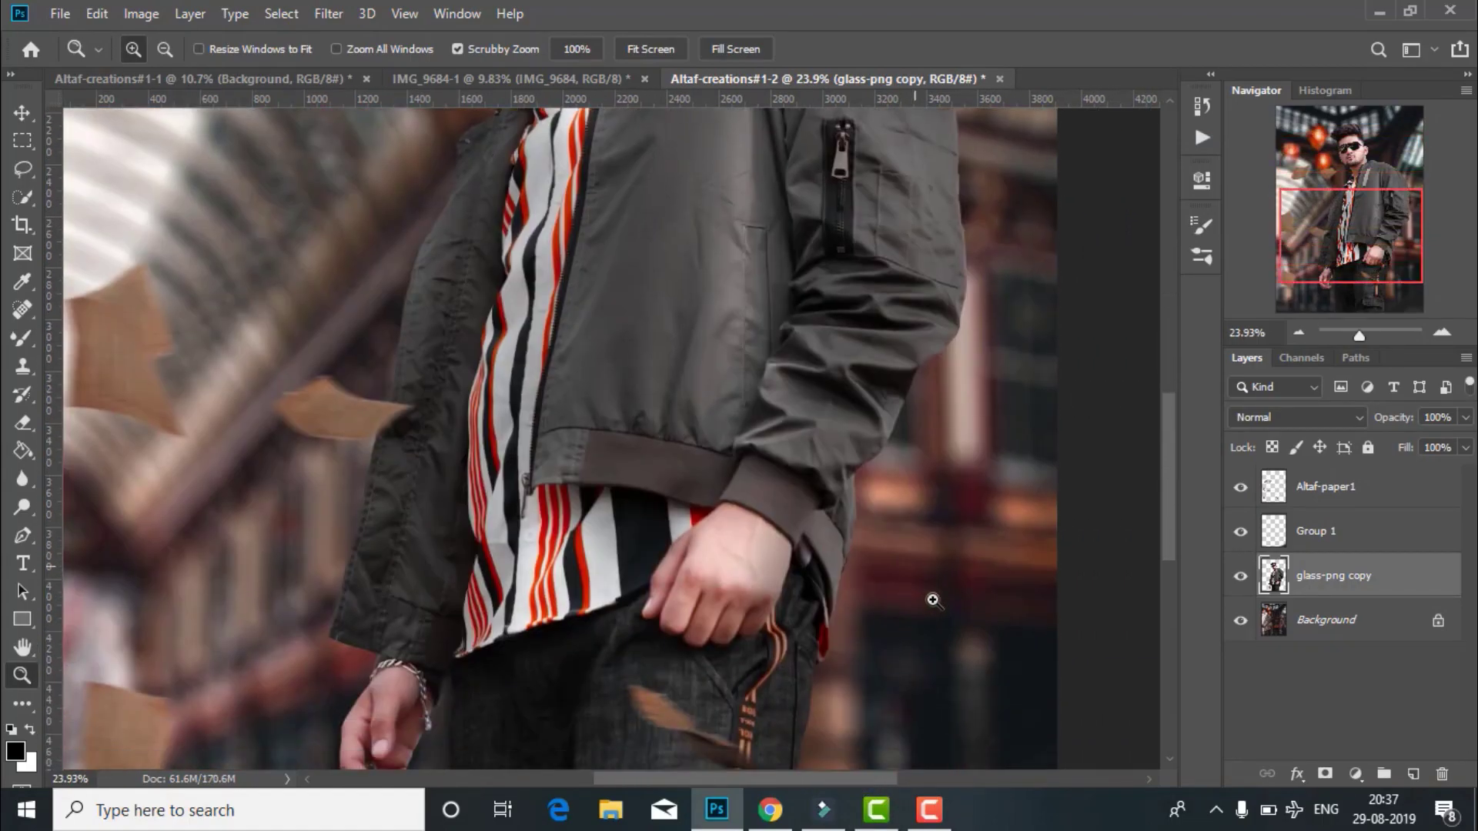
{"action": "scroll", "coordinate": [928, 604], "scroll_direction": "down", "scroll_amount": 3}
{"action": "scroll", "coordinate": [893, 604], "scroll_direction": "down", "scroll_amount": 2}
{"action": "scroll", "coordinate": [923, 616], "scroll_direction": "down", "scroll_amount": 2}
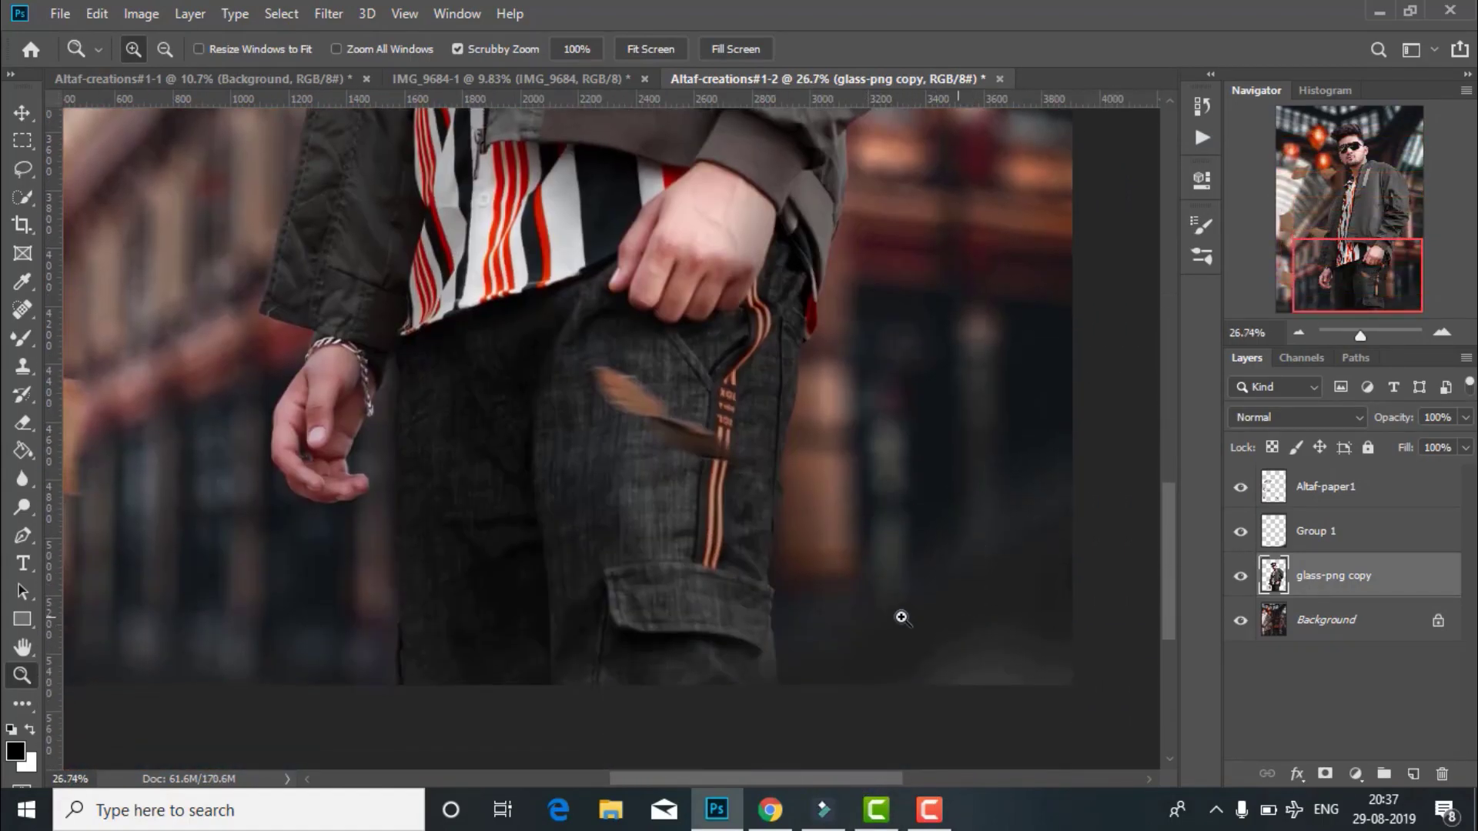
{"action": "left_click", "coordinate": [26, 478]}
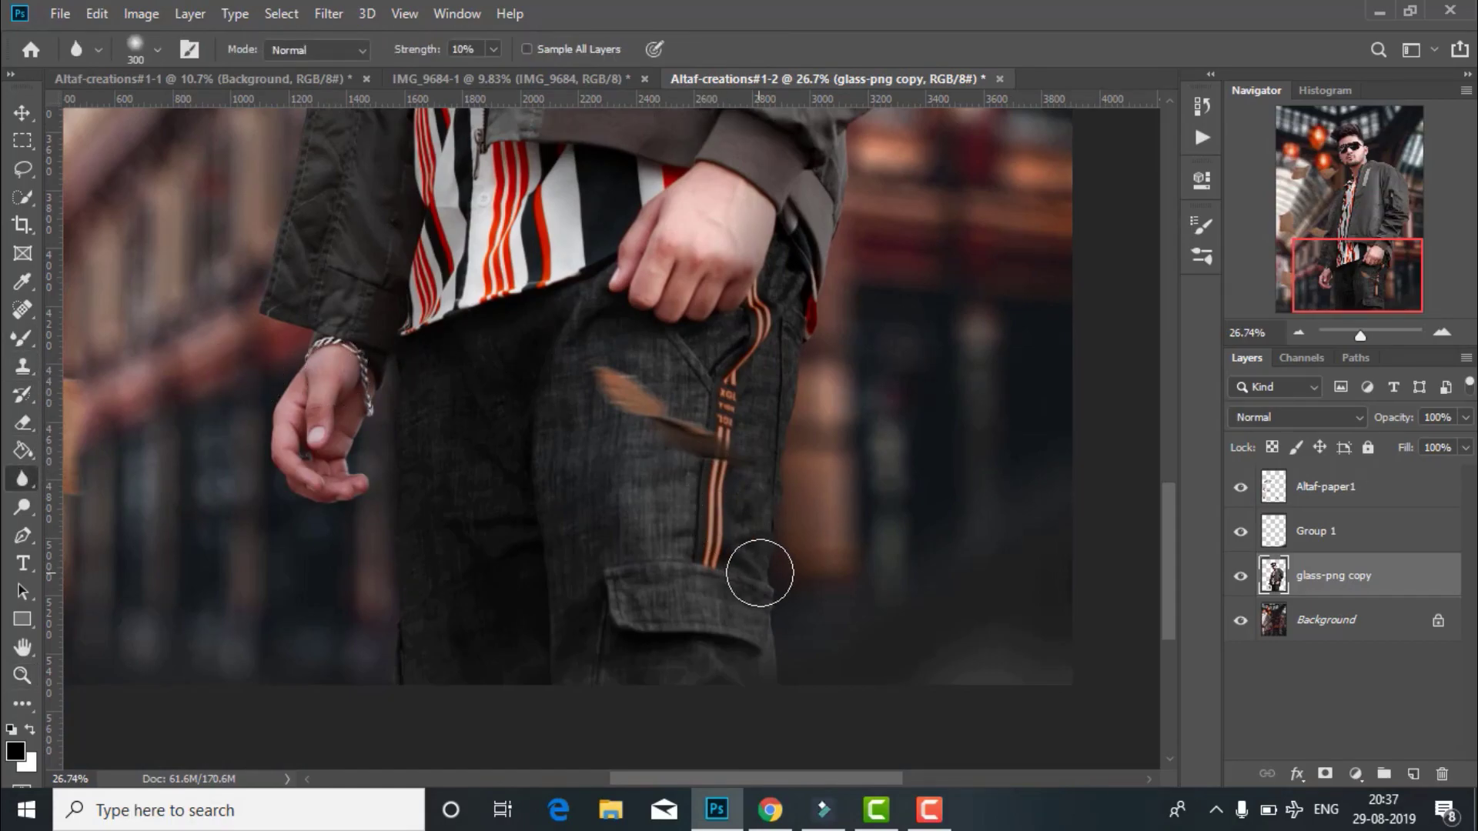
{"action": "key", "text": "bracketright"}
{"action": "key", "text": "bracketright"}
- Blur the cut-out edges along the trousers, sleeves, wrist and neck at 10% strength
{"action": "scroll", "coordinate": [773, 618], "scroll_direction": "up", "scroll_amount": 1}
{"action": "scroll", "coordinate": [792, 485], "scroll_direction": "up", "scroll_amount": 3}
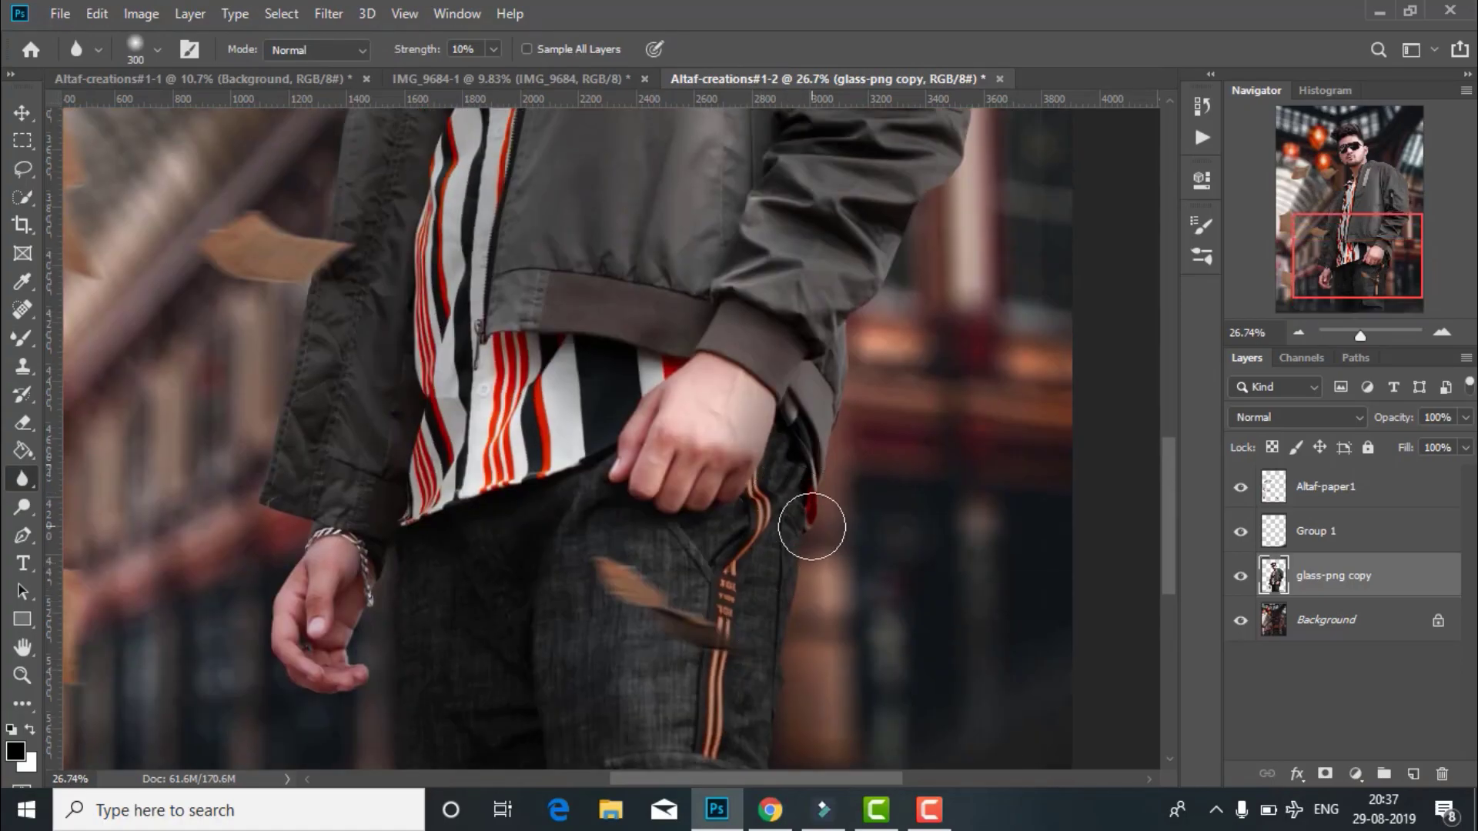
{"action": "scroll", "coordinate": [815, 518], "scroll_direction": "up", "scroll_amount": 1}
{"action": "scroll", "coordinate": [848, 512], "scroll_direction": "up", "scroll_amount": 2}
{"action": "scroll", "coordinate": [977, 461], "scroll_direction": "up", "scroll_amount": 3}
{"action": "scroll", "coordinate": [970, 505], "scroll_direction": "up", "scroll_amount": 2}
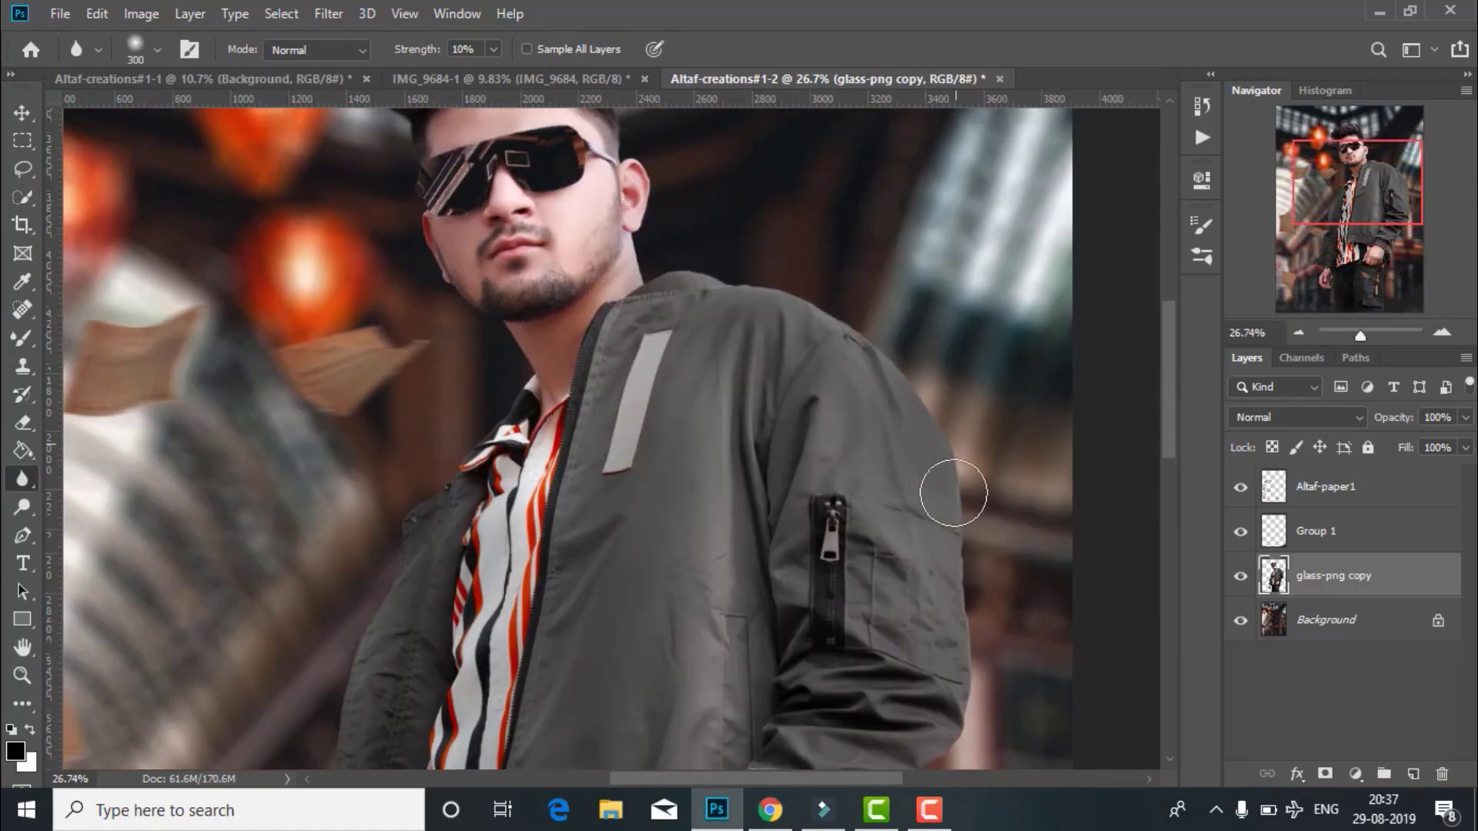
{"action": "scroll", "coordinate": [901, 481], "scroll_direction": "up", "scroll_amount": 2}
{"action": "scroll", "coordinate": [670, 392], "scroll_direction": "up", "scroll_amount": 3}
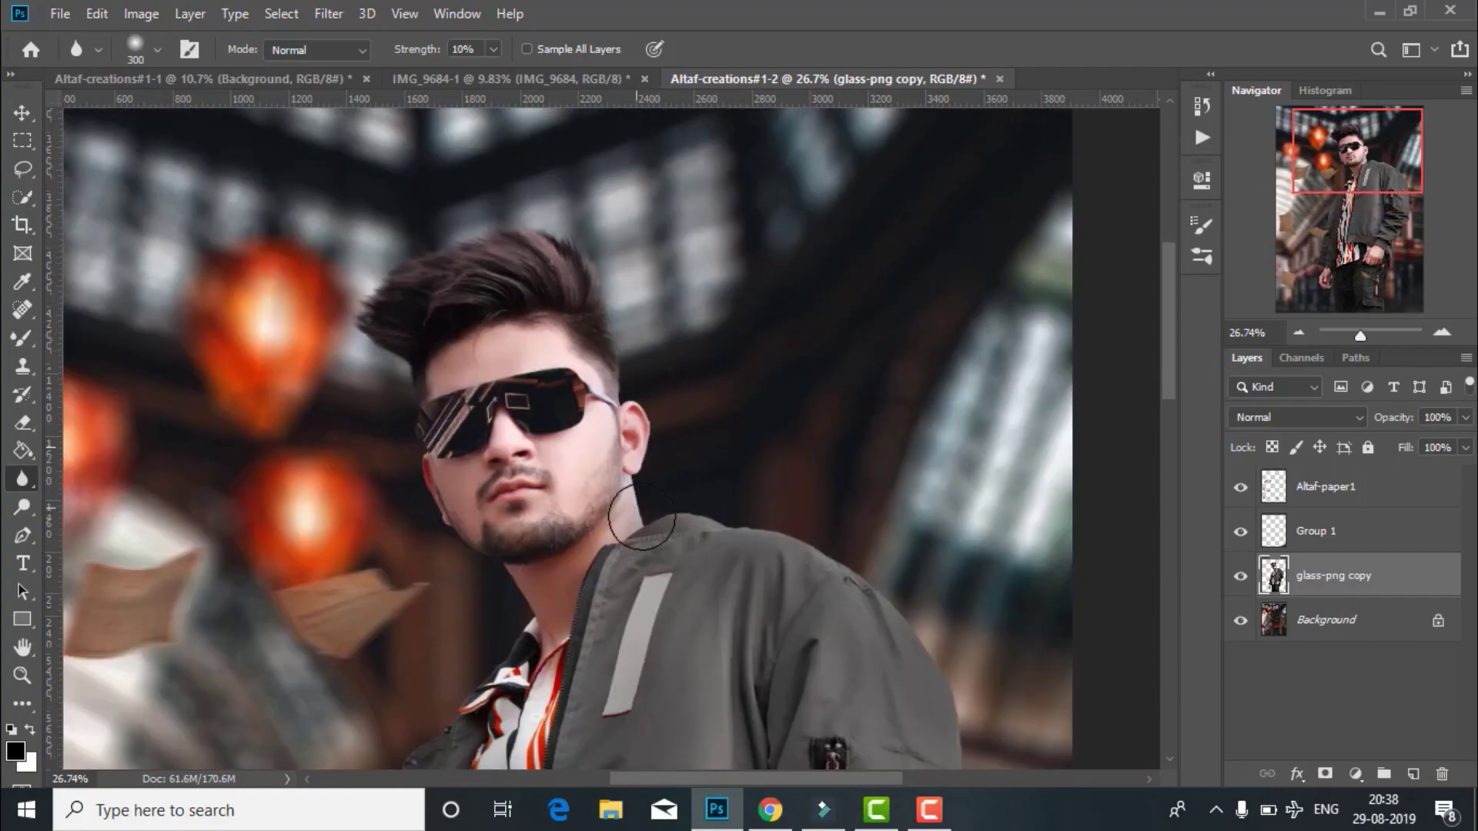
{"action": "scroll", "coordinate": [406, 340], "scroll_direction": "down", "scroll_amount": 1}
{"action": "scroll", "coordinate": [462, 370], "scroll_direction": "down", "scroll_amount": 2}
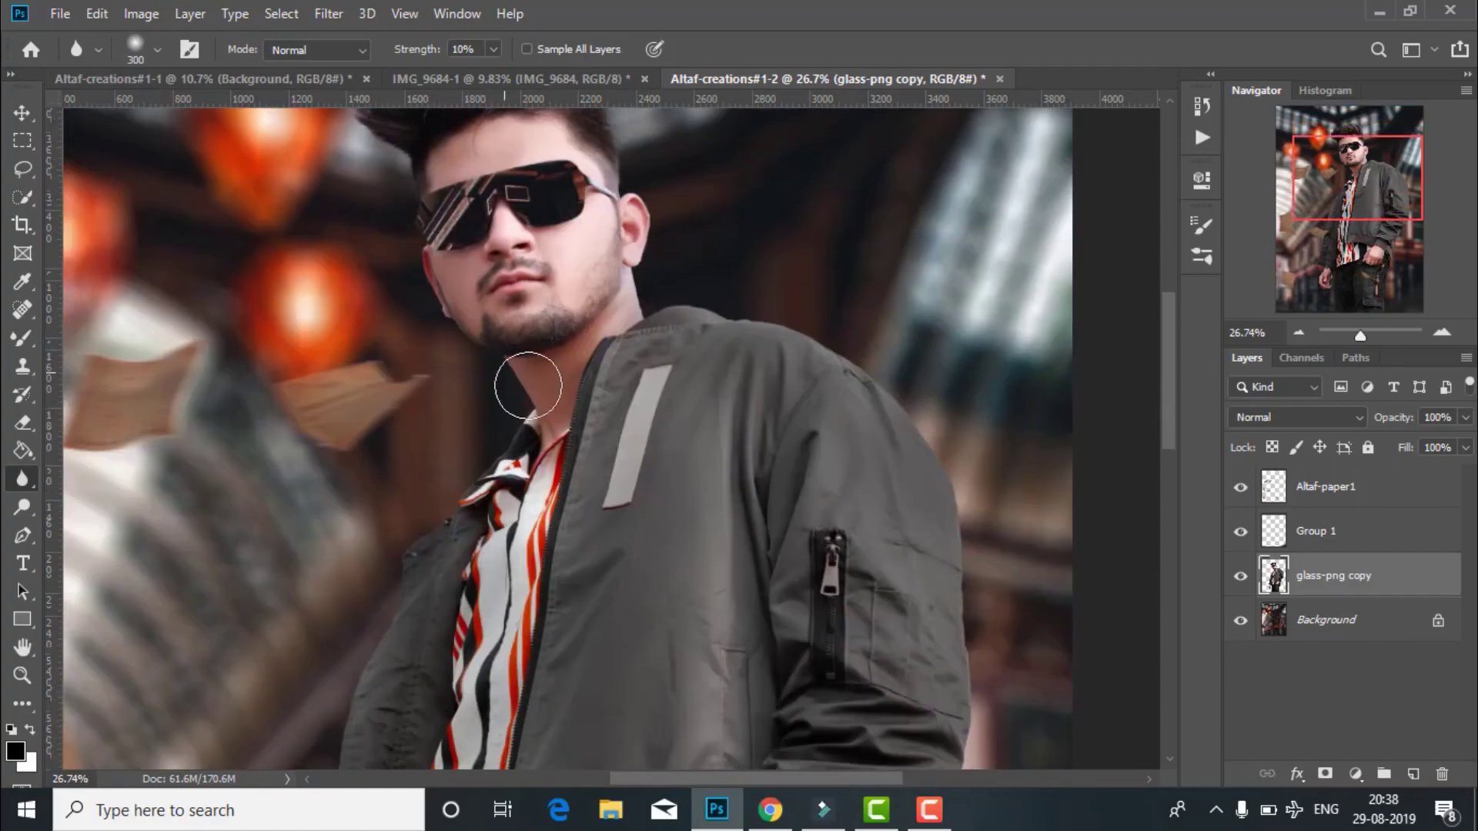
{"action": "scroll", "coordinate": [528, 390], "scroll_direction": "down", "scroll_amount": 2}
{"action": "scroll", "coordinate": [432, 402], "scroll_direction": "down", "scroll_amount": 1}
{"action": "scroll", "coordinate": [324, 500], "scroll_direction": "down", "scroll_amount": 3}
{"action": "scroll", "coordinate": [293, 539], "scroll_direction": "down", "scroll_amount": 1}
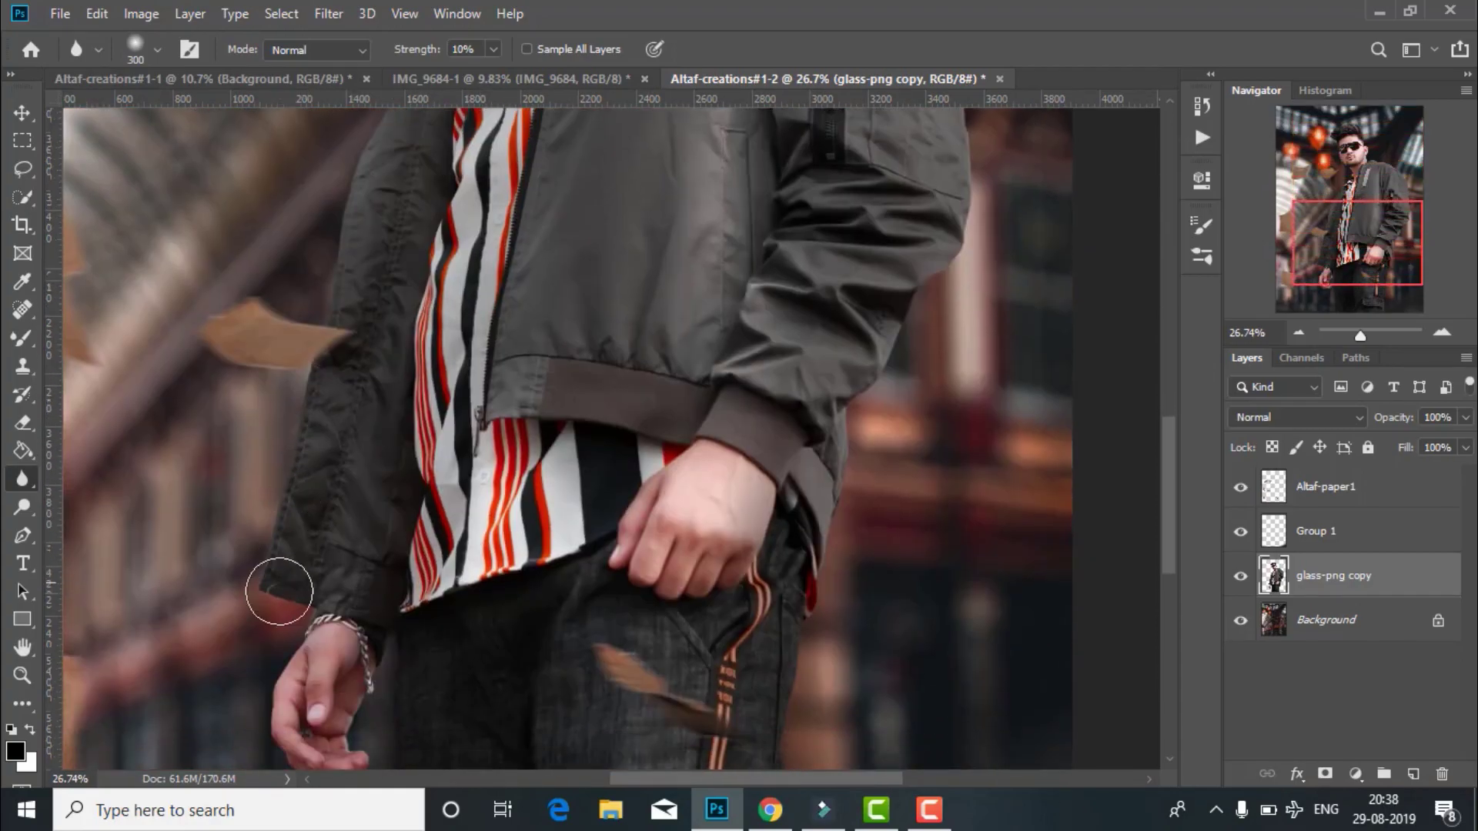
{"action": "scroll", "coordinate": [285, 592], "scroll_direction": "down", "scroll_amount": 2}
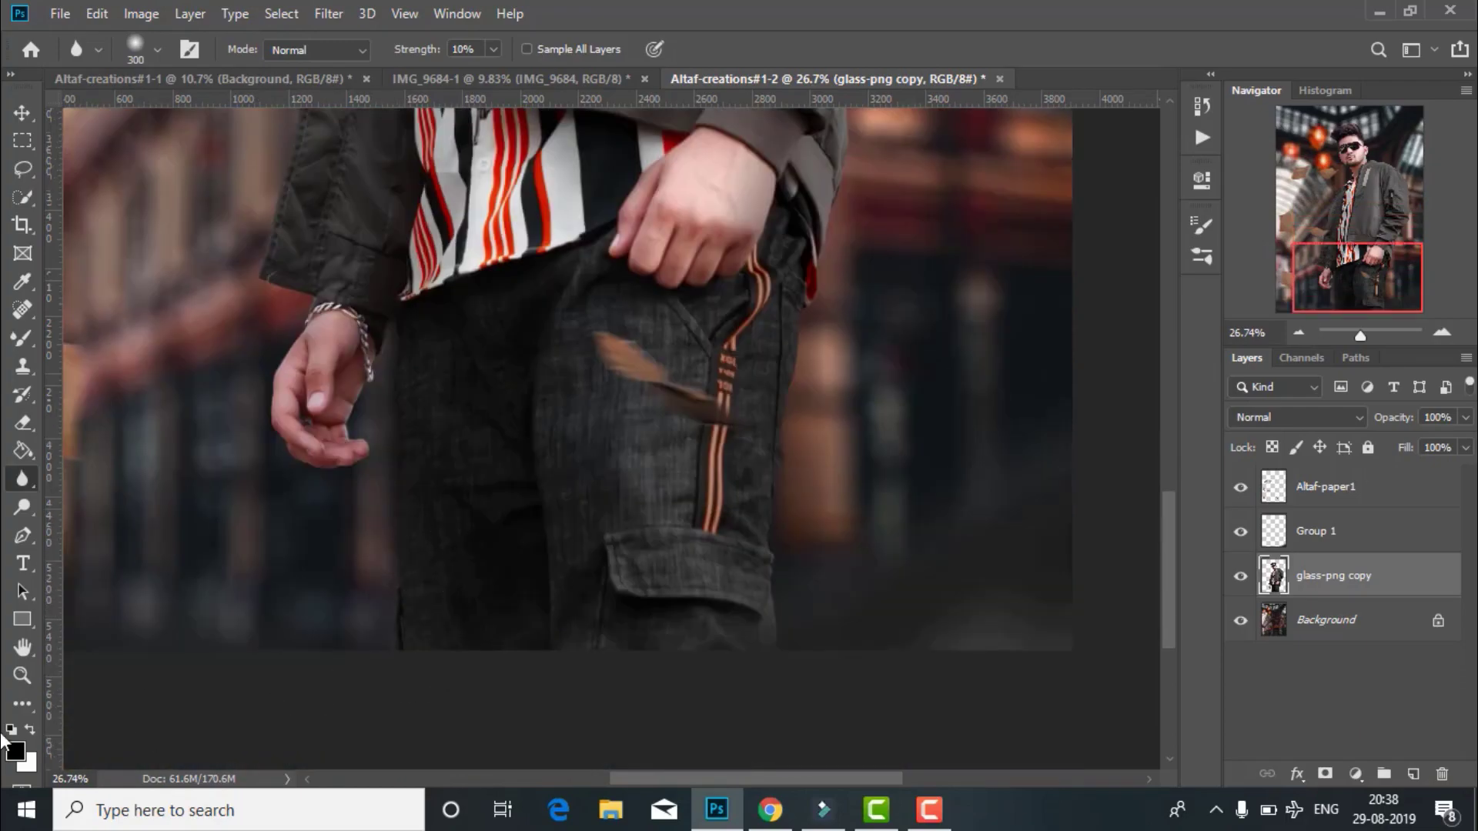
- Fit the whole image in the window to review the softened edges
{"action": "left_click", "coordinate": [23, 675]}
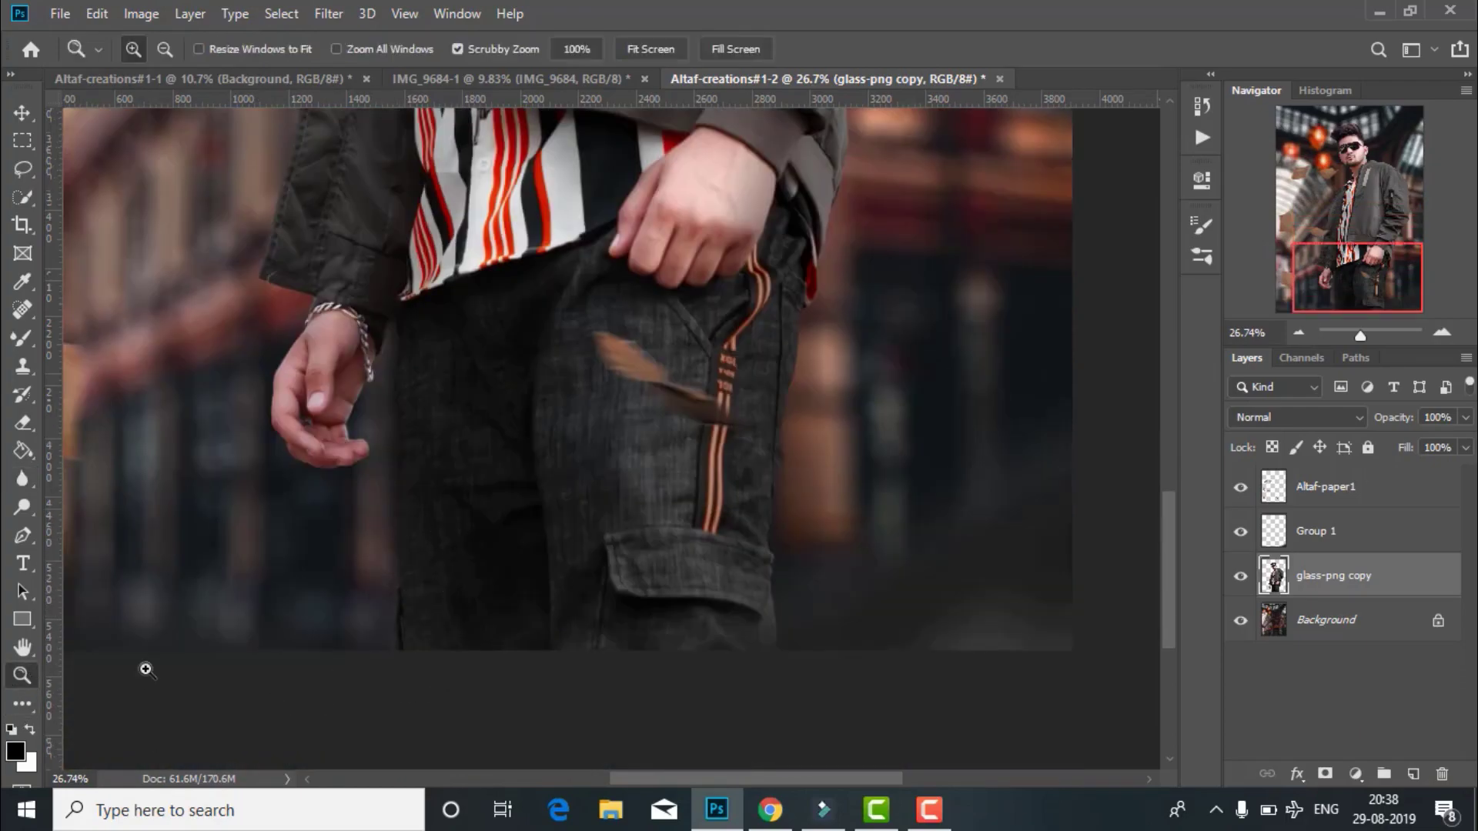
{"action": "scroll", "coordinate": [448, 564], "scroll_direction": "down", "scroll_amount": 2}
{"action": "scroll", "coordinate": [561, 294], "scroll_direction": "down", "scroll_amount": 2}
{"action": "scroll", "coordinate": [561, 293], "scroll_direction": "up", "scroll_amount": 3}
{"action": "scroll", "coordinate": [617, 197], "scroll_direction": "up", "scroll_amount": 2}
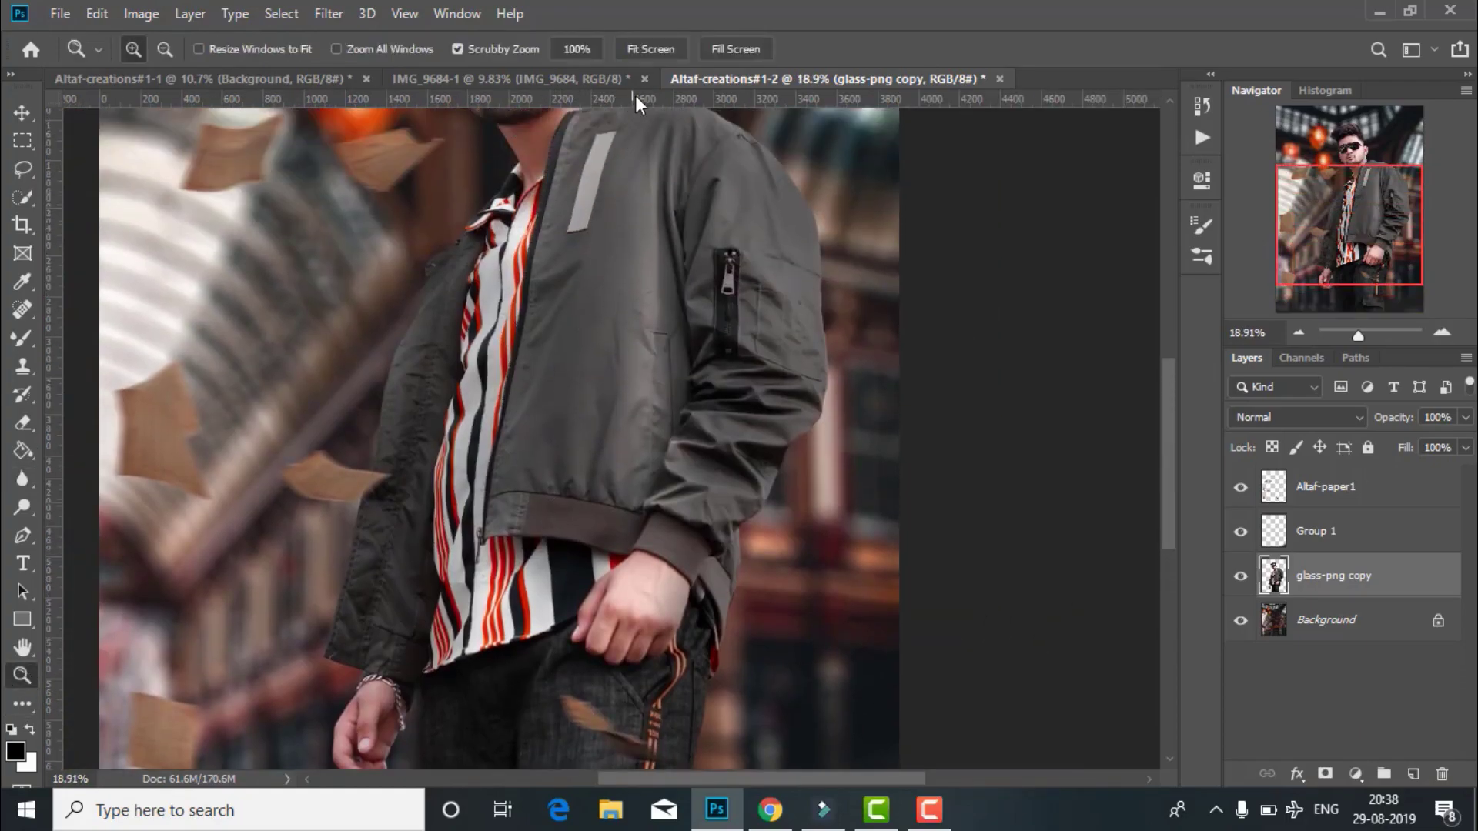
{"action": "left_click", "coordinate": [644, 52]}
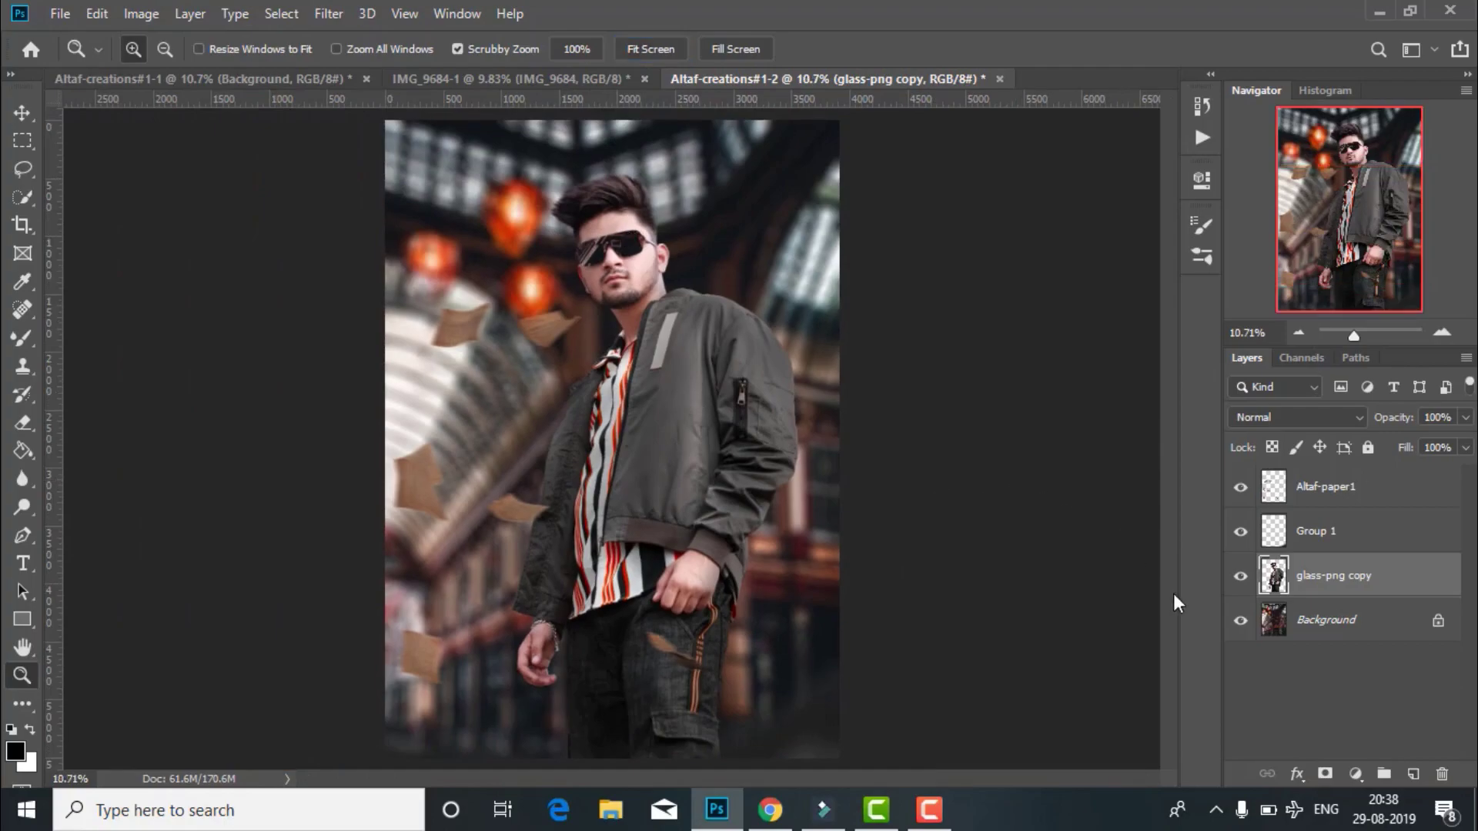
{"action": "scroll", "coordinate": [599, 411], "scroll_direction": "up", "scroll_amount": 1}
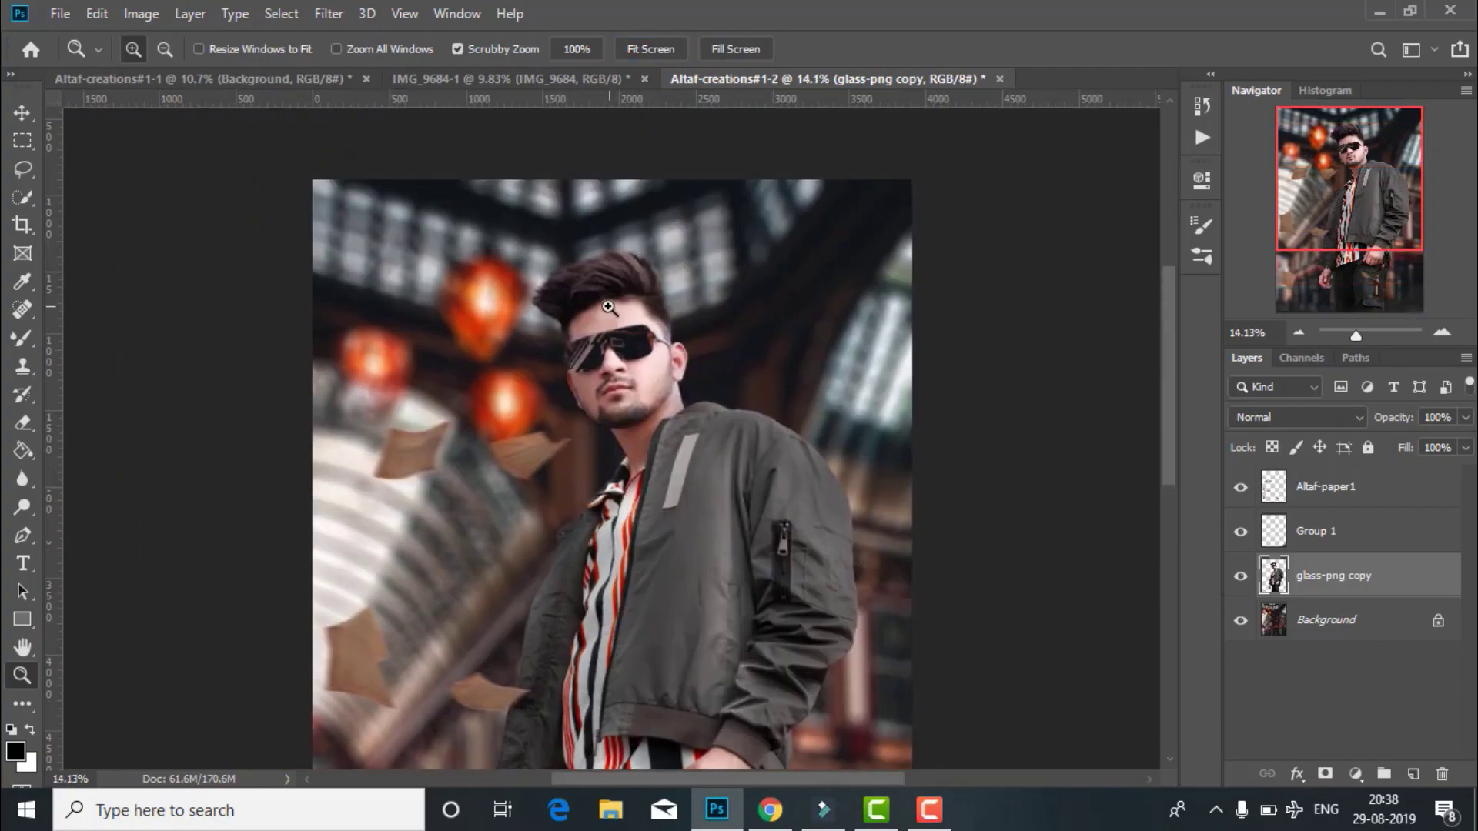
{"action": "scroll", "coordinate": [615, 462], "scroll_direction": "up", "scroll_amount": 3}
{"action": "scroll", "coordinate": [594, 482], "scroll_direction": "up", "scroll_amount": 2}
{"action": "scroll", "coordinate": [539, 454], "scroll_direction": "up", "scroll_amount": 1}
{"action": "scroll", "coordinate": [650, 501], "scroll_direction": "up", "scroll_amount": 1}
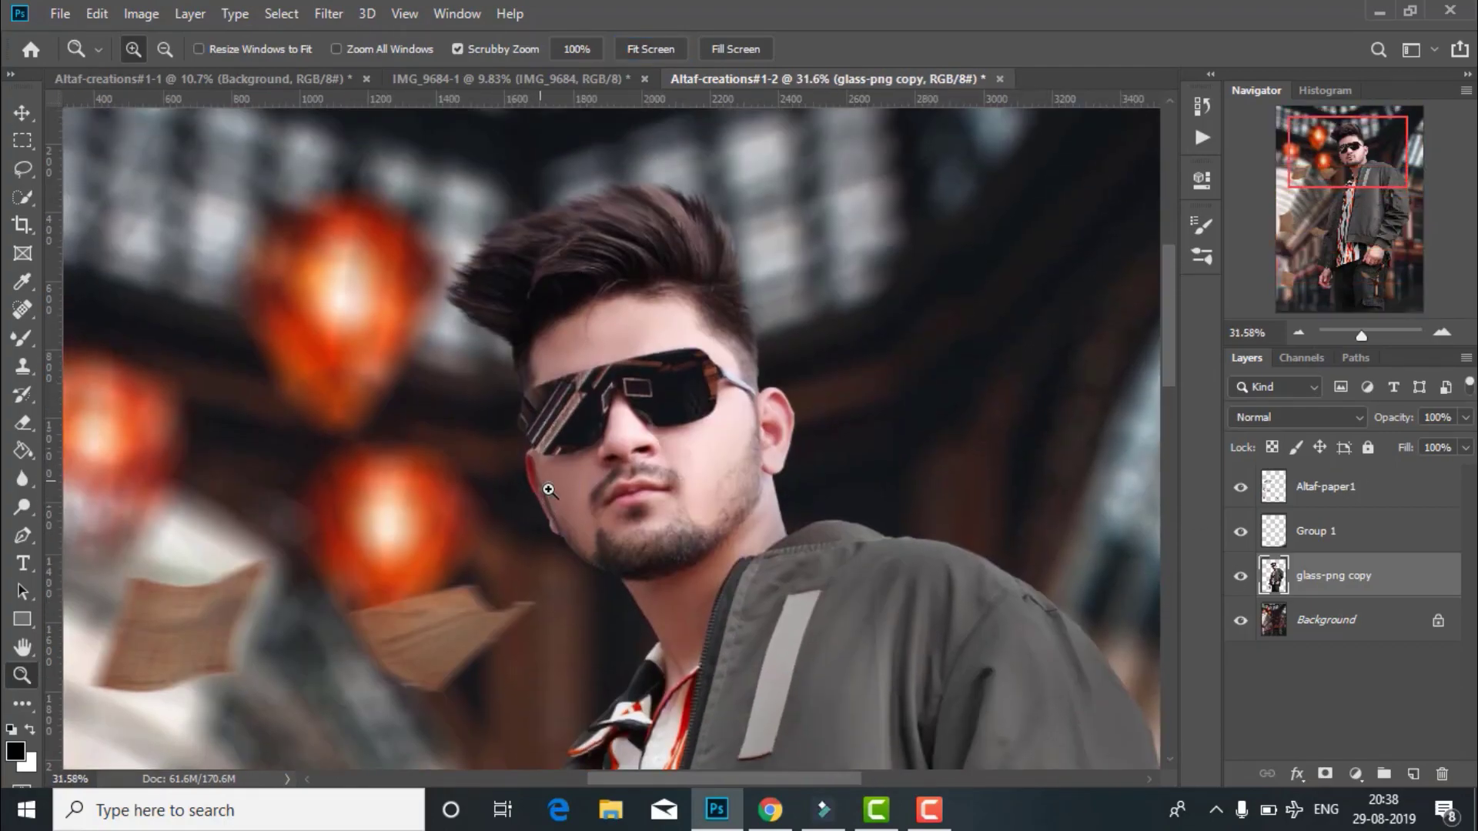
{"action": "scroll", "coordinate": [931, 587], "scroll_direction": "up", "scroll_amount": 1}
{"action": "scroll", "coordinate": [669, 556], "scroll_direction": "down", "scroll_amount": 1}
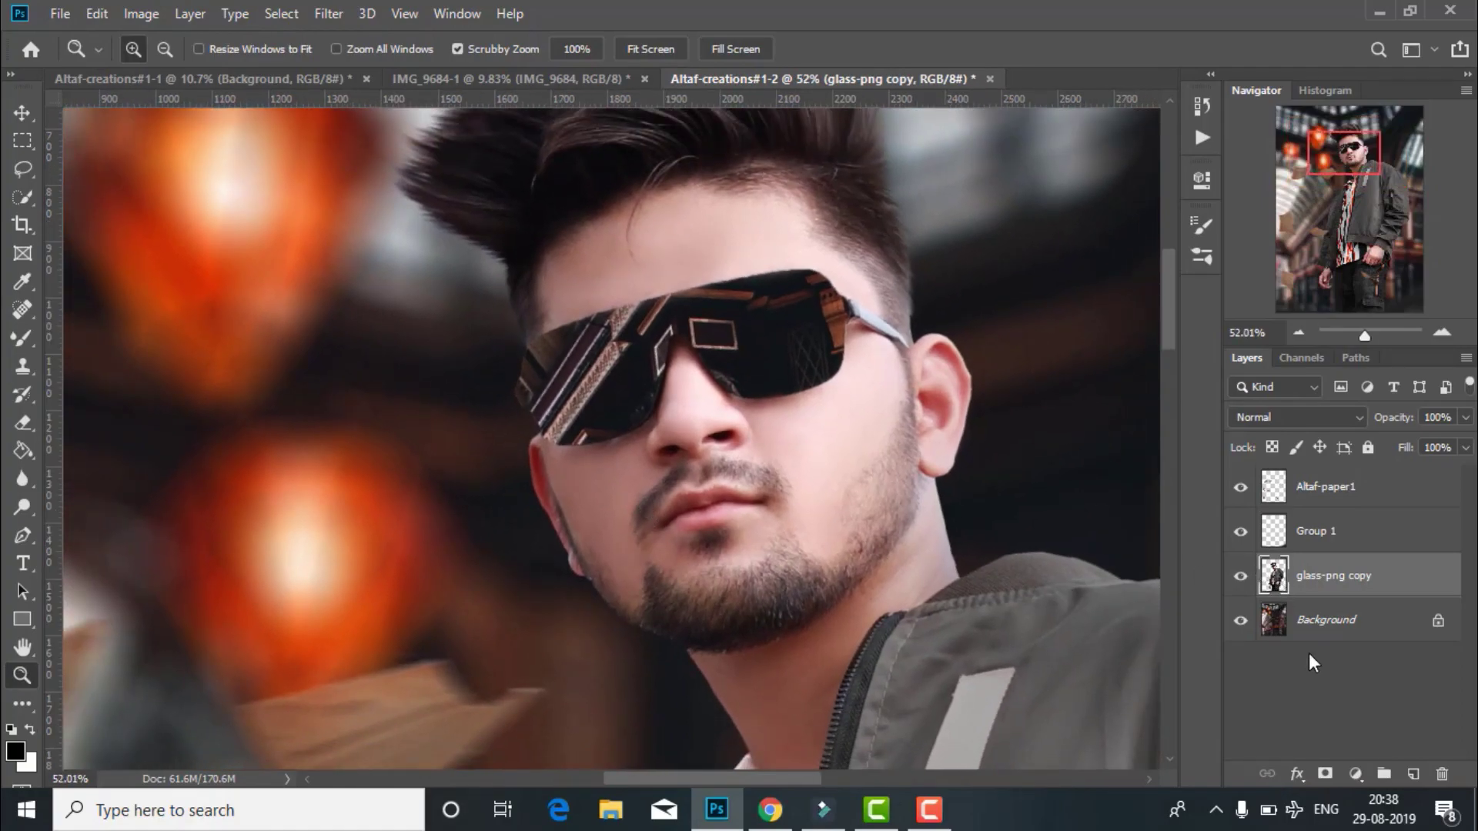
- Load the man's outline as a selection and add a new Linear Dodge (Add) layer above him
{"action": "left_click", "coordinate": [1274, 575], "text": "ctrl"}
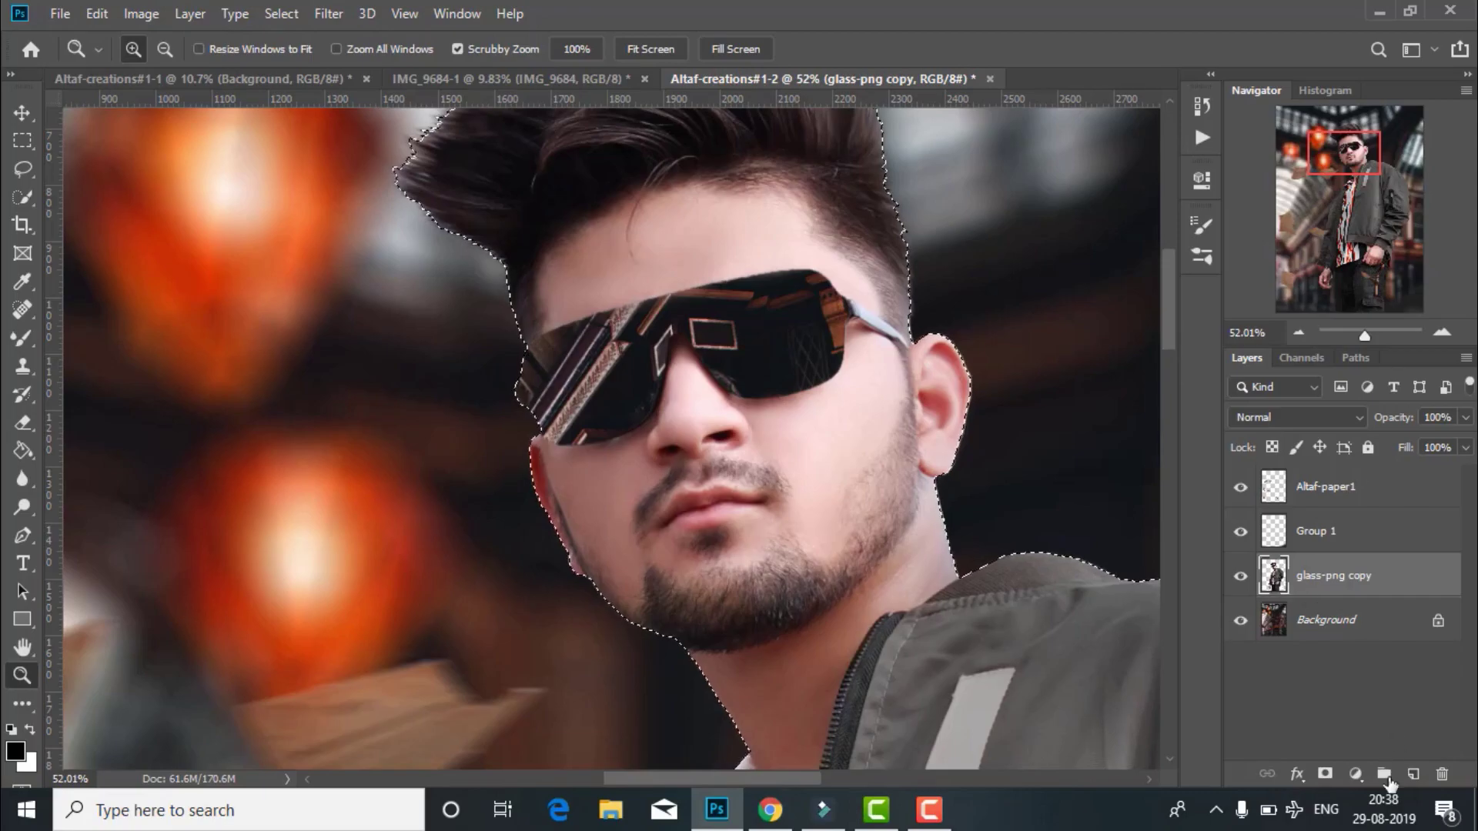
{"action": "left_click", "coordinate": [1413, 774]}
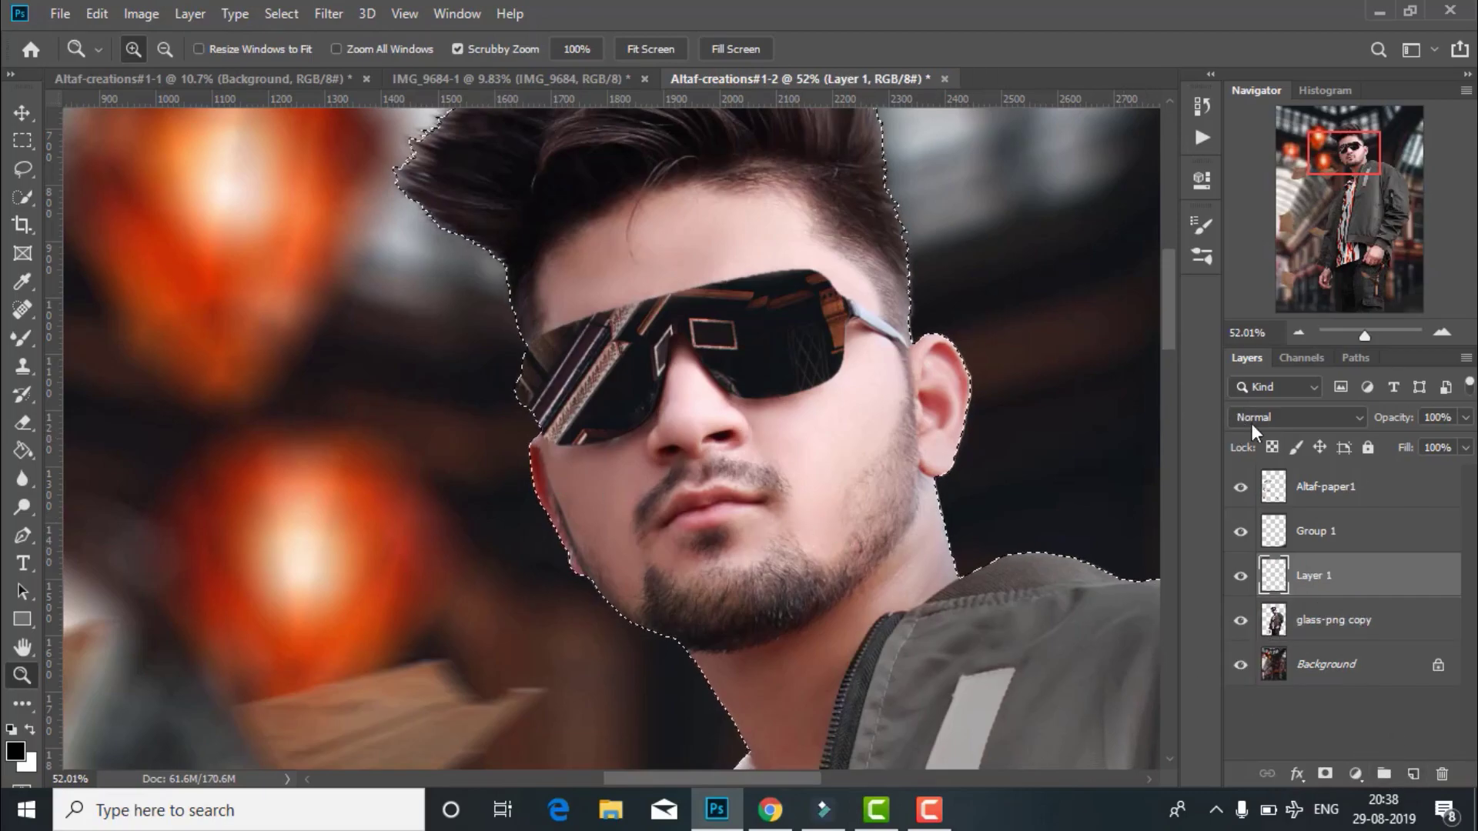
{"action": "left_click", "coordinate": [1296, 420]}
{"action": "left_click", "coordinate": [1295, 462]}
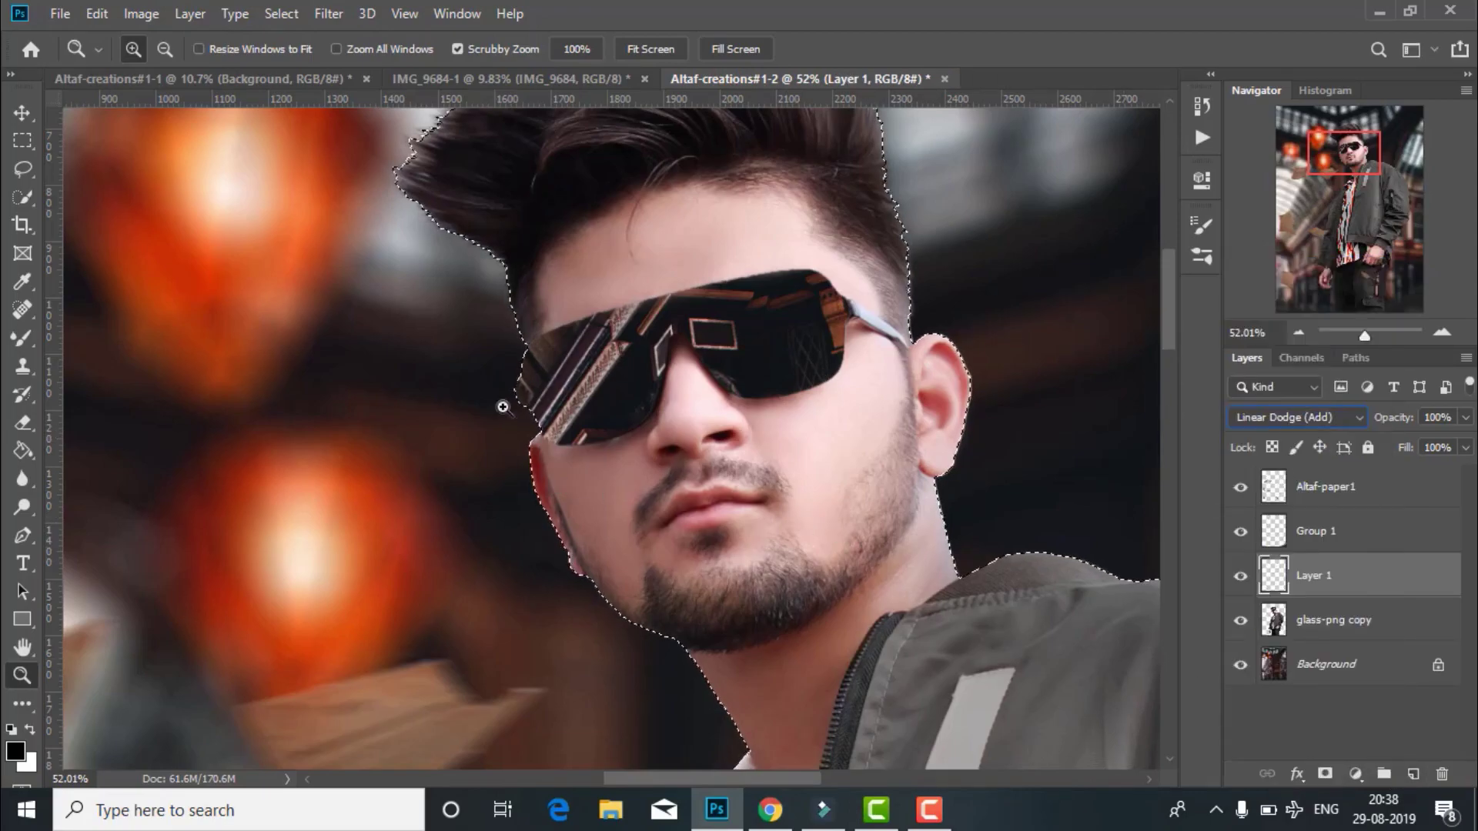
- Choose the Brush tool and sample orange cb4717 from the background lamps
{"action": "left_click", "coordinate": [23, 338]}
{"action": "left_click", "coordinate": [89, 339]}
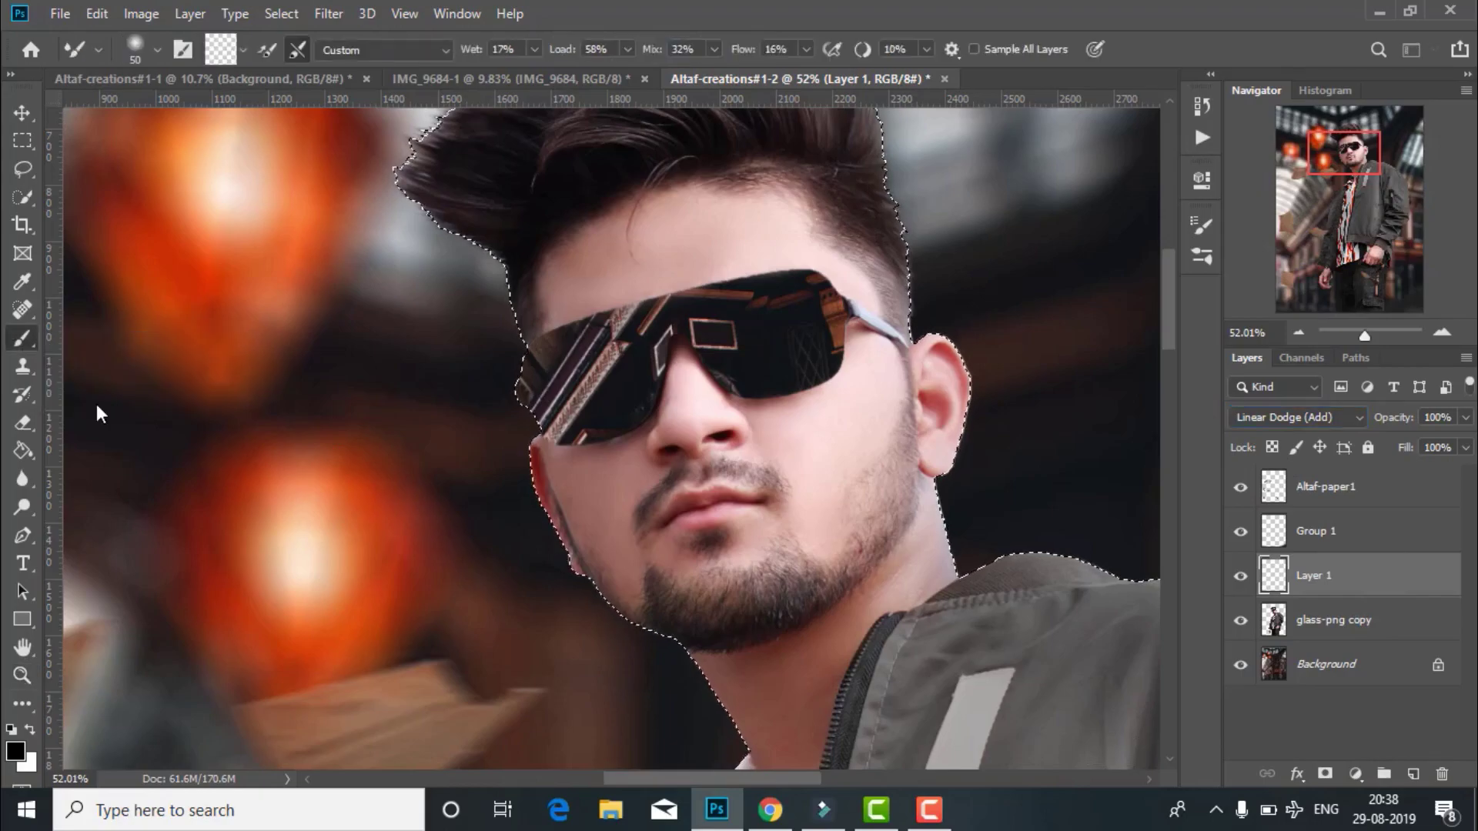
{"action": "left_click", "coordinate": [16, 750]}
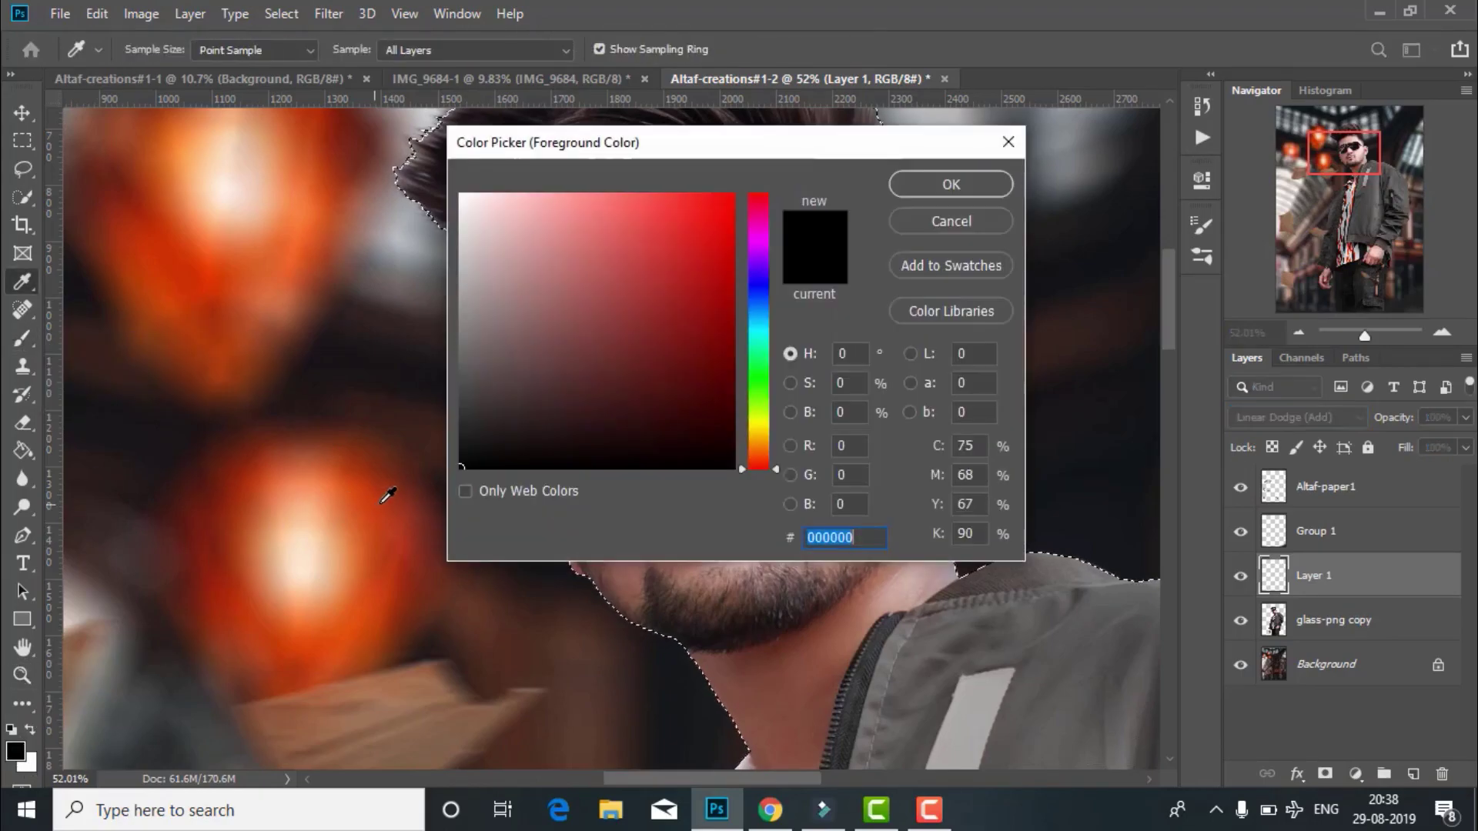
{"action": "left_click", "coordinate": [403, 518]}
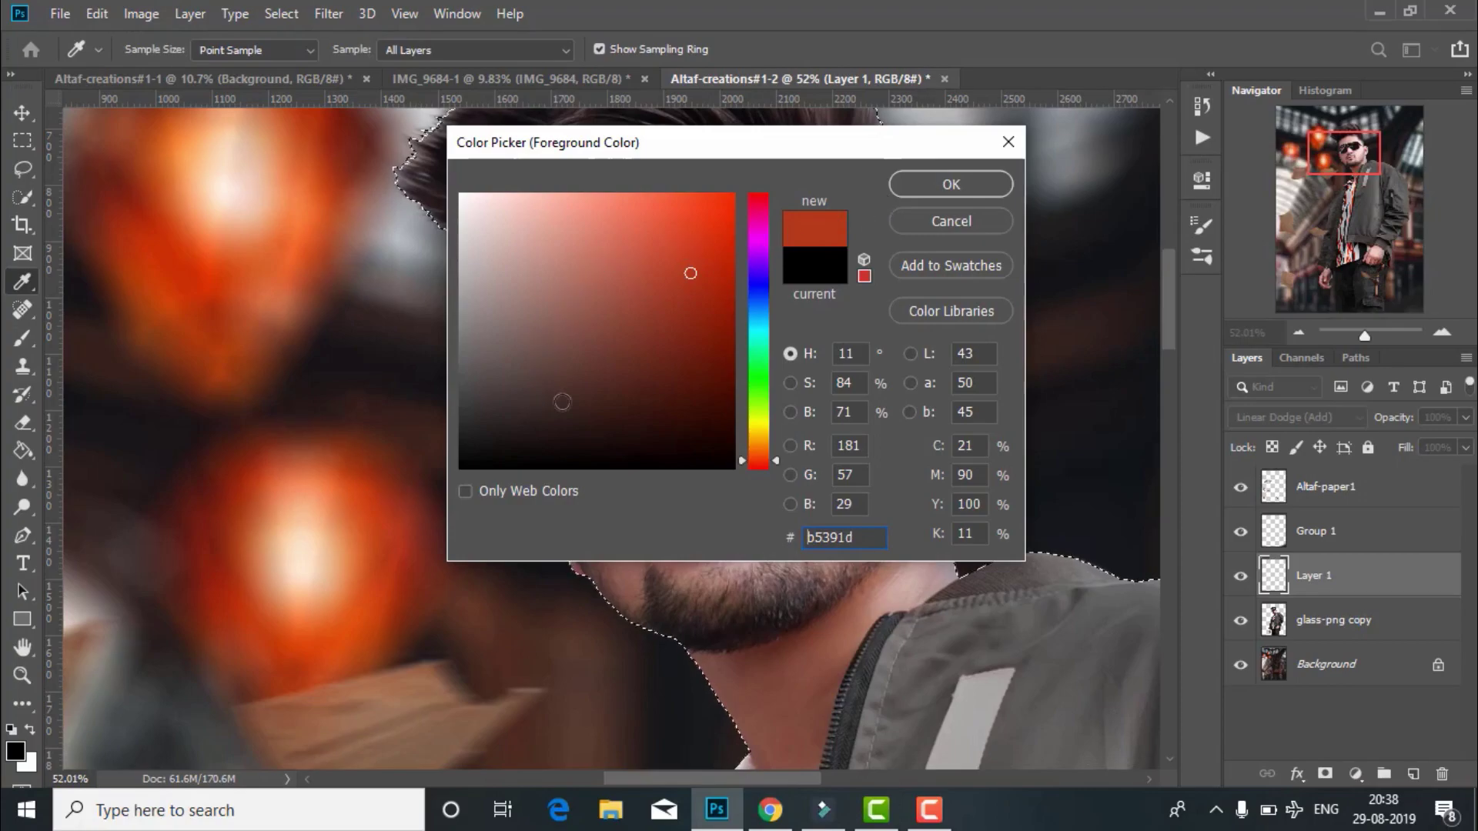
{"action": "left_click", "coordinate": [369, 516]}
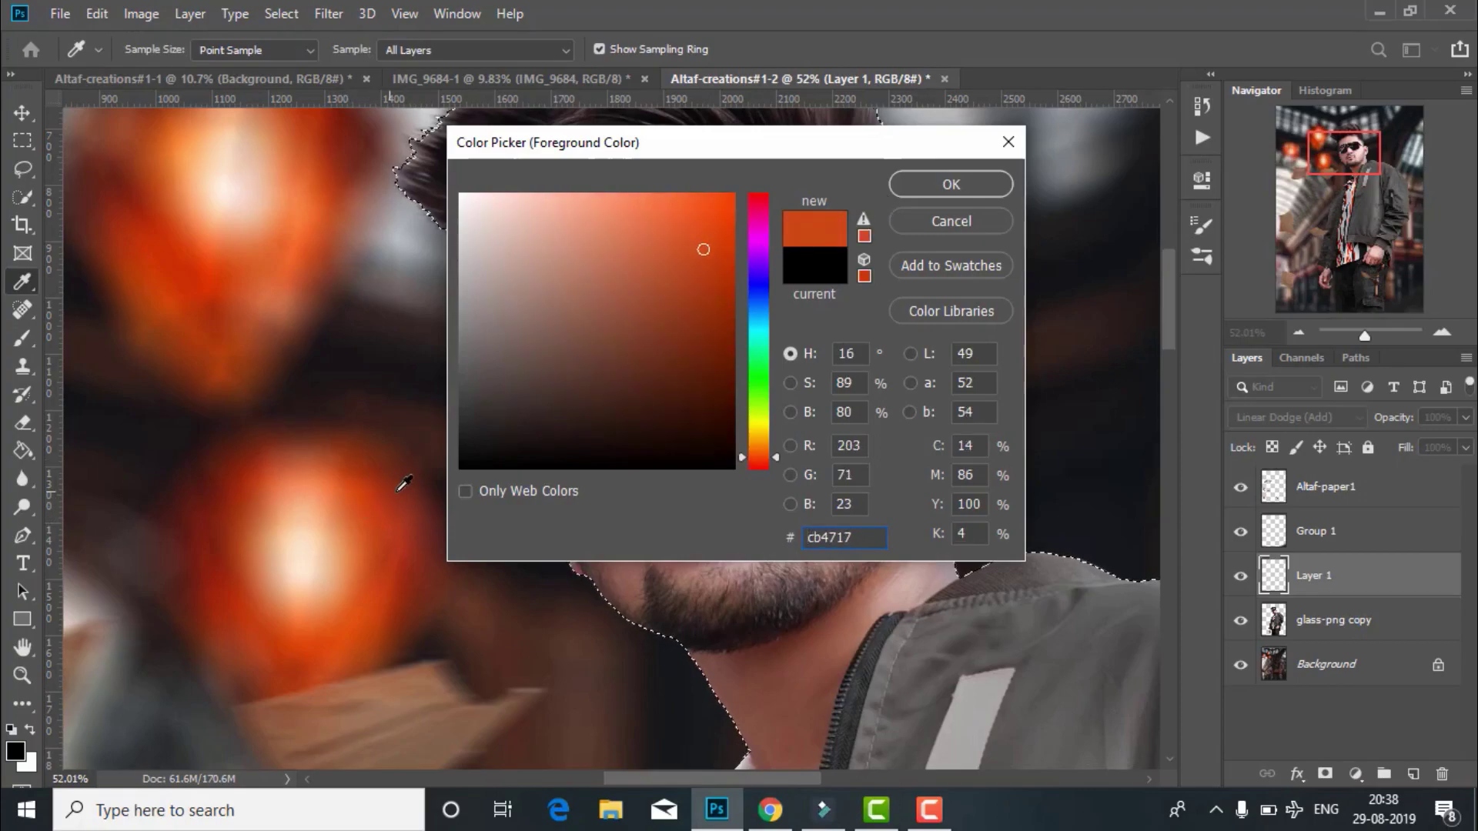
{"action": "left_click", "coordinate": [933, 192]}
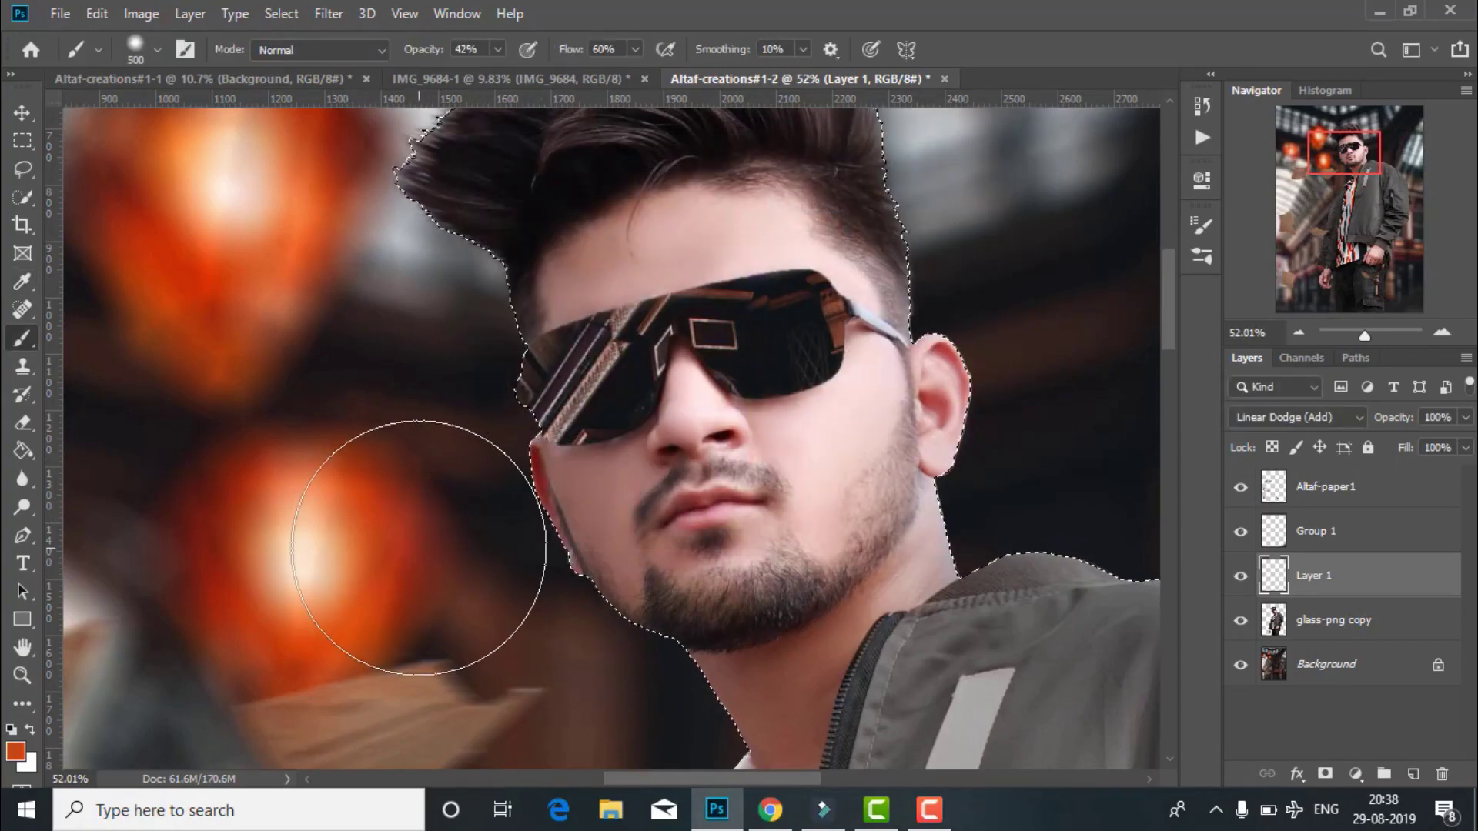
- Shrink the brush size and deselect the man's outline
{"action": "key", "text": "bracketleft"}
{"action": "key", "text": "bracketleft"}
{"action": "key", "text": "bracketleft"}
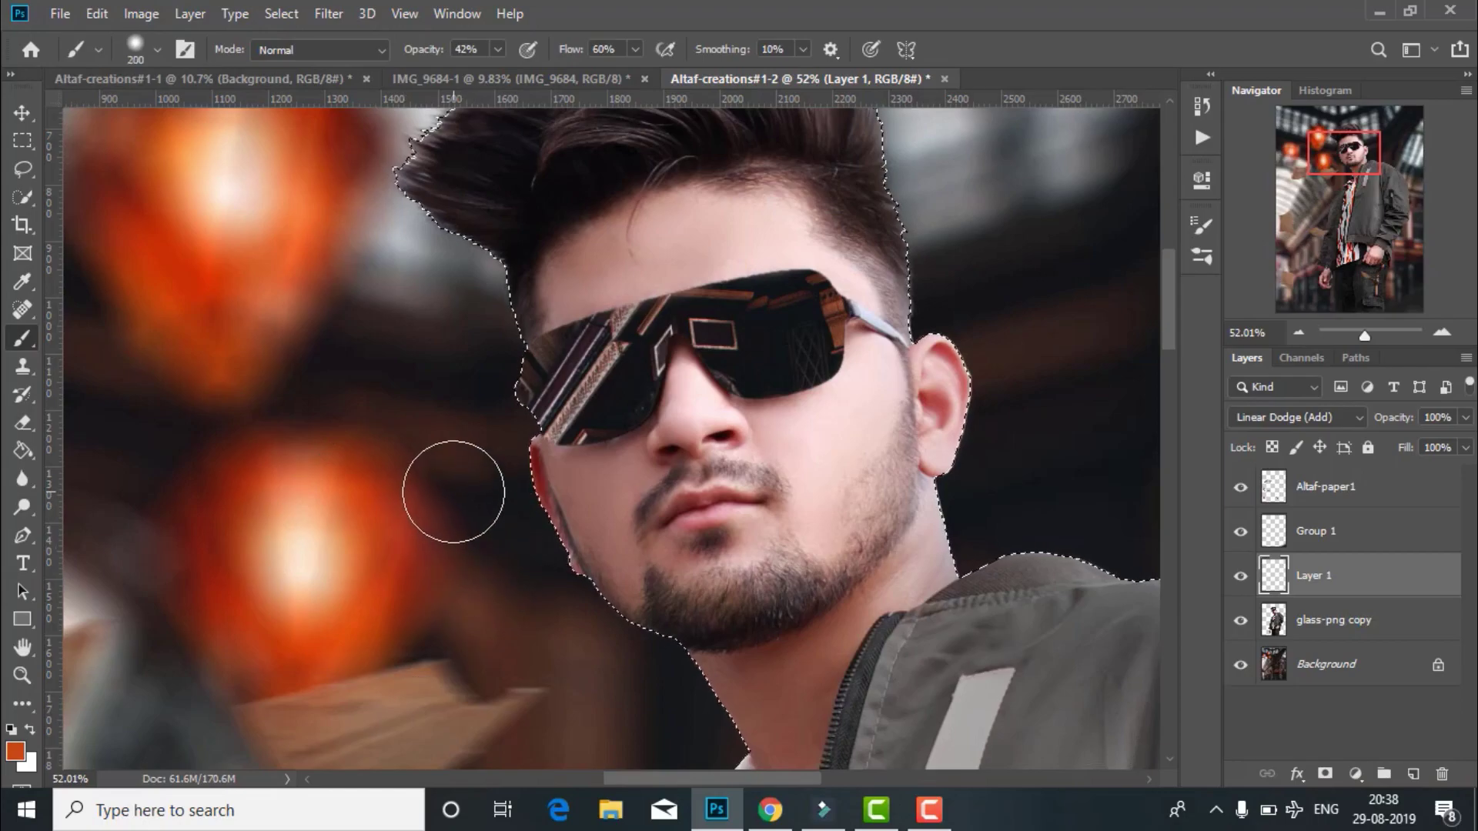
{"action": "scroll", "coordinate": [462, 462], "scroll_direction": "down", "scroll_amount": 1}
{"action": "scroll", "coordinate": [523, 554], "scroll_direction": "up", "scroll_amount": 3}
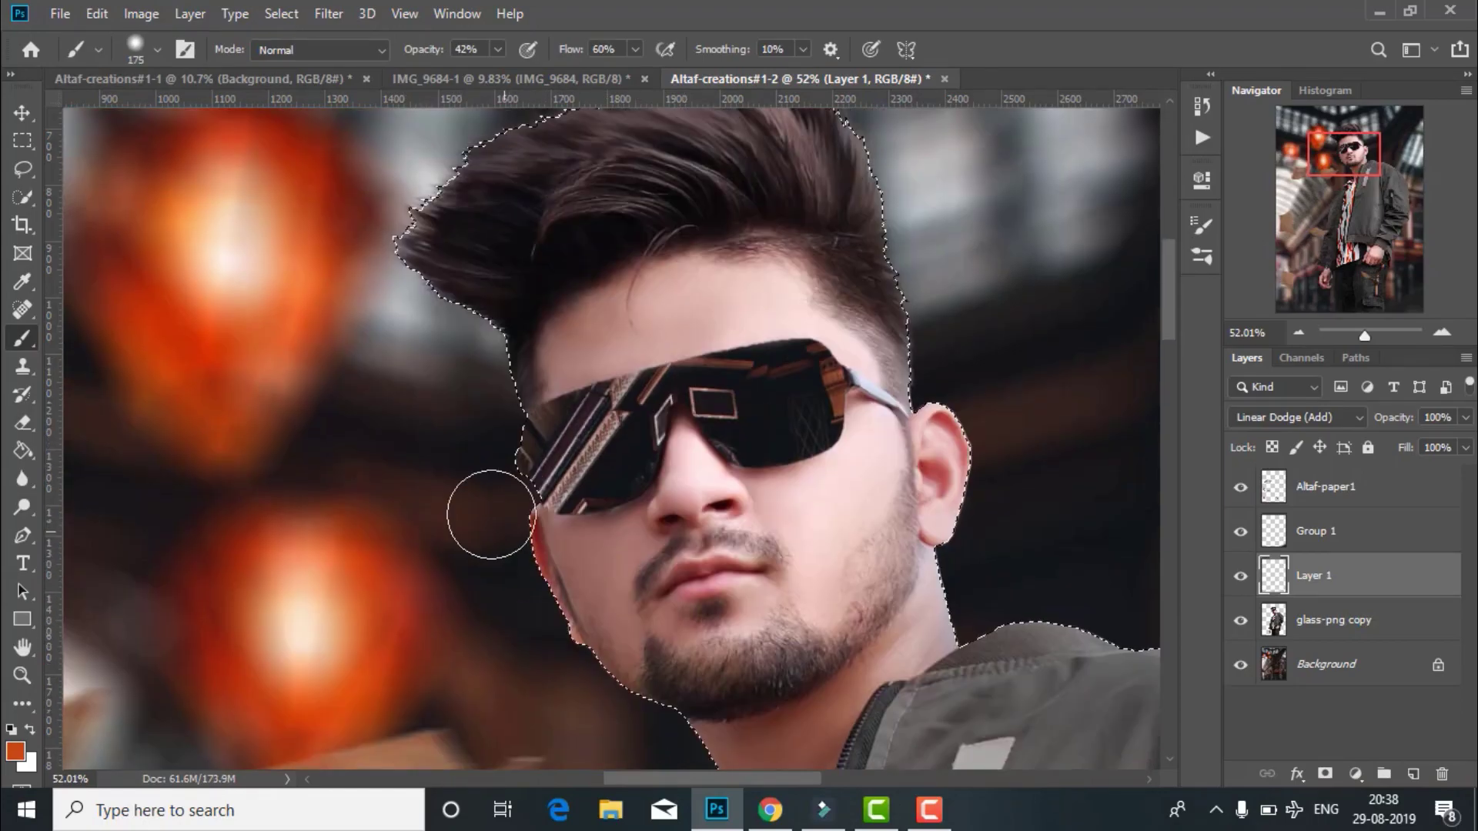
{"action": "scroll", "coordinate": [476, 598], "scroll_direction": "up", "scroll_amount": 2}
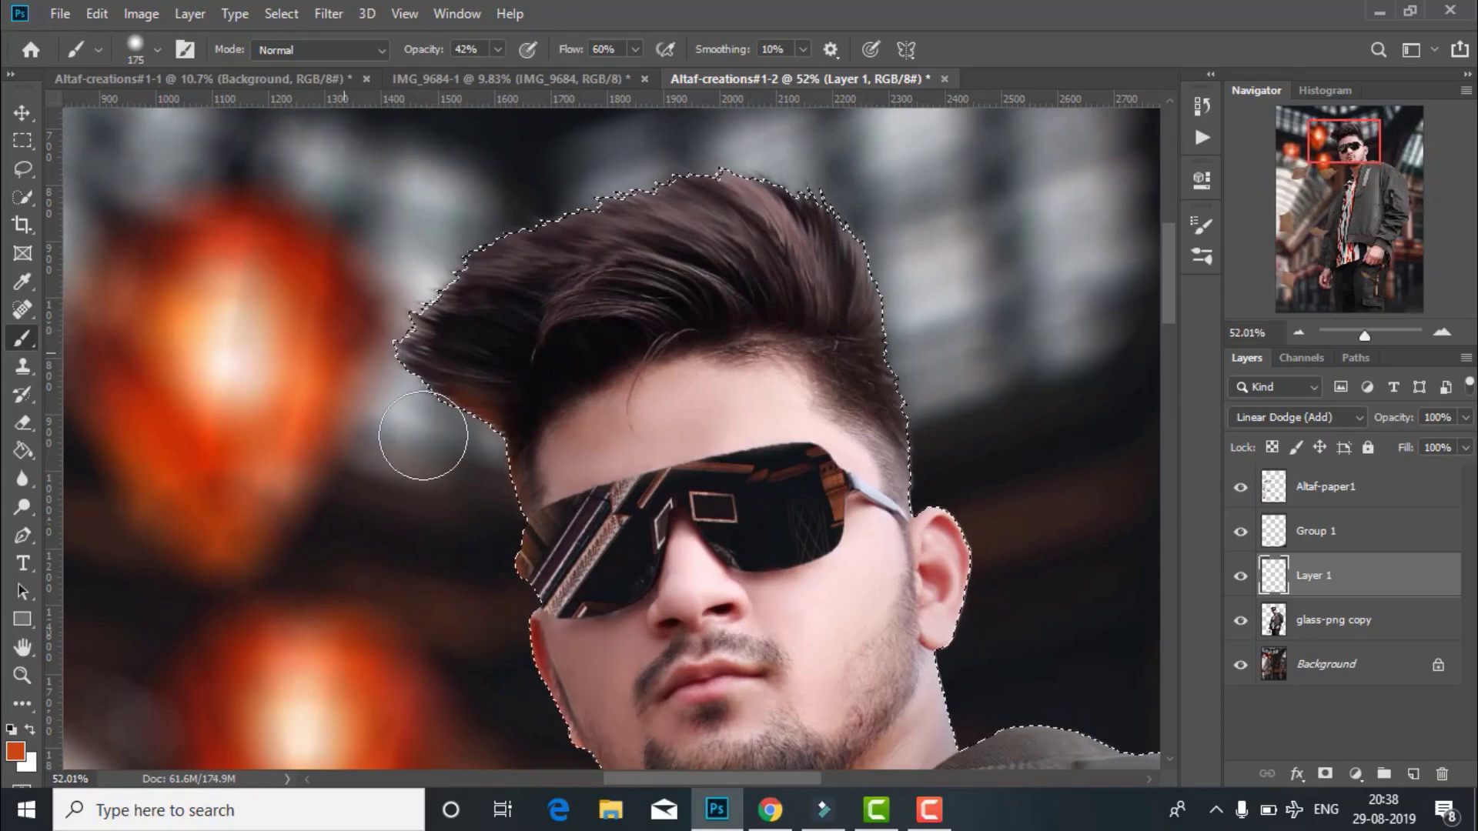
{"action": "scroll", "coordinate": [313, 502], "scroll_direction": "down", "scroll_amount": 3}
{"action": "scroll", "coordinate": [462, 481], "scroll_direction": "down", "scroll_amount": 5}
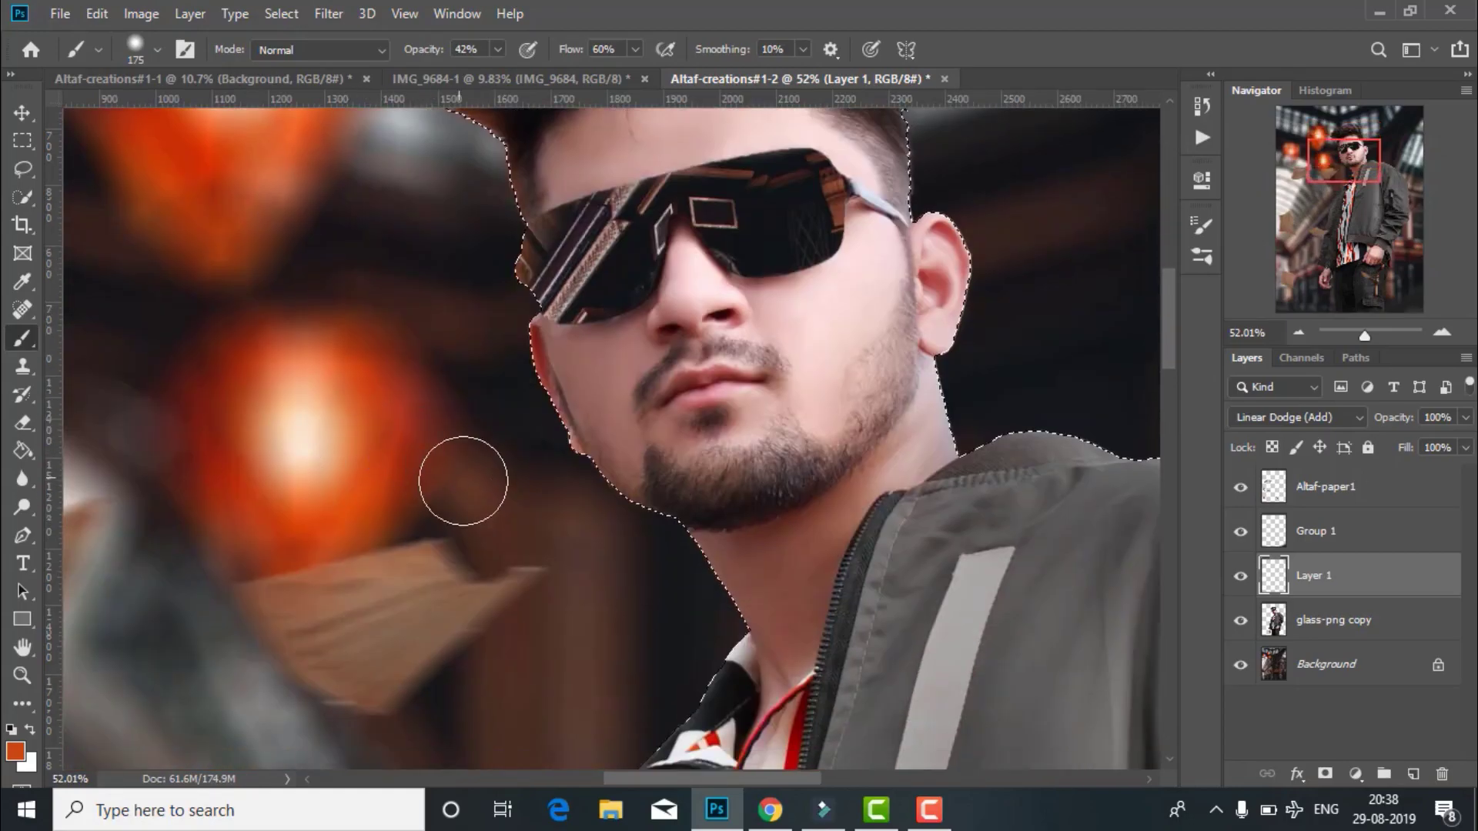
{"action": "scroll", "coordinate": [529, 484], "scroll_direction": "up", "scroll_amount": 4}
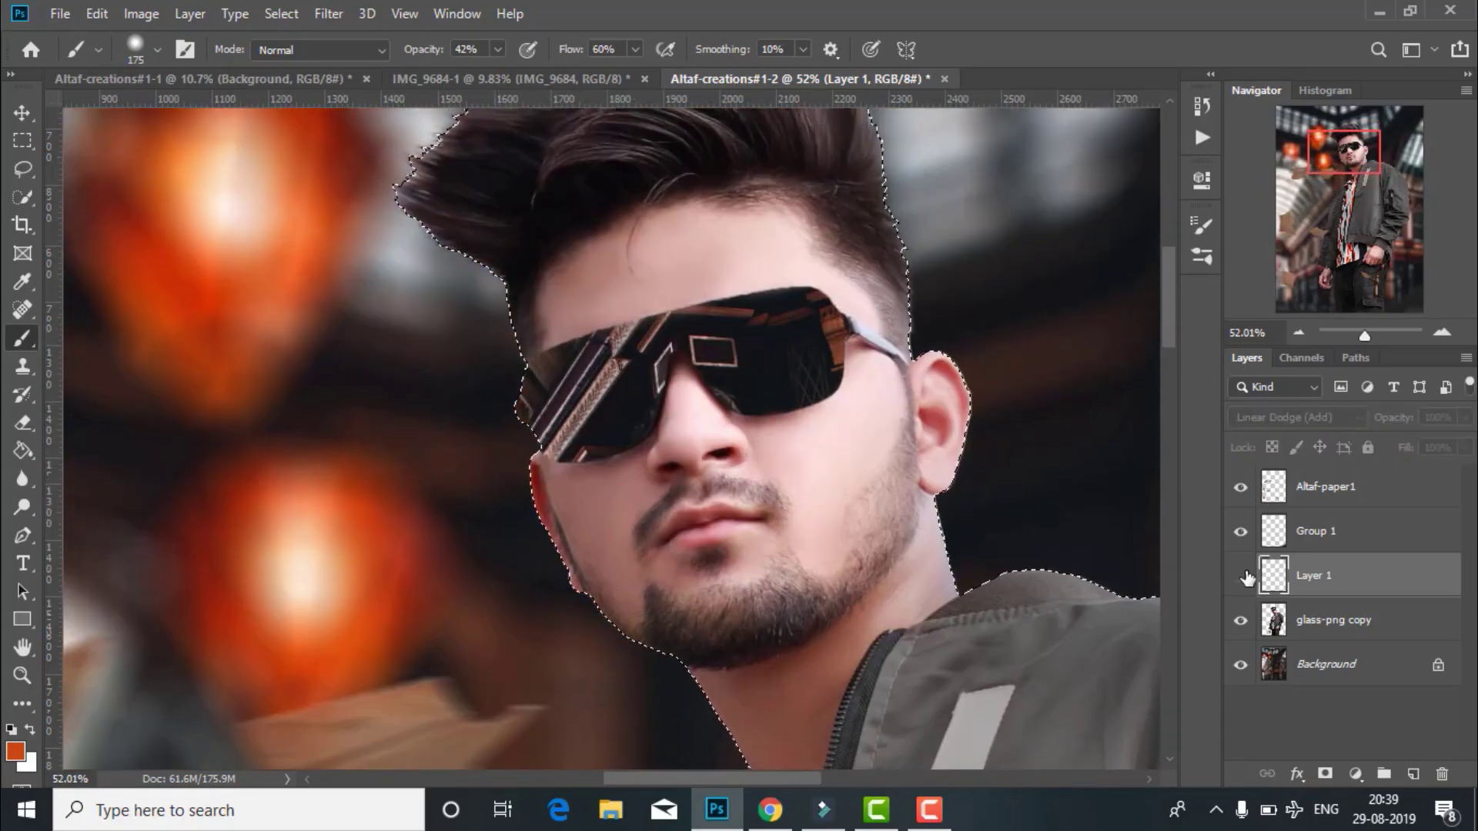
{"action": "key", "text": "ctrl+d"}
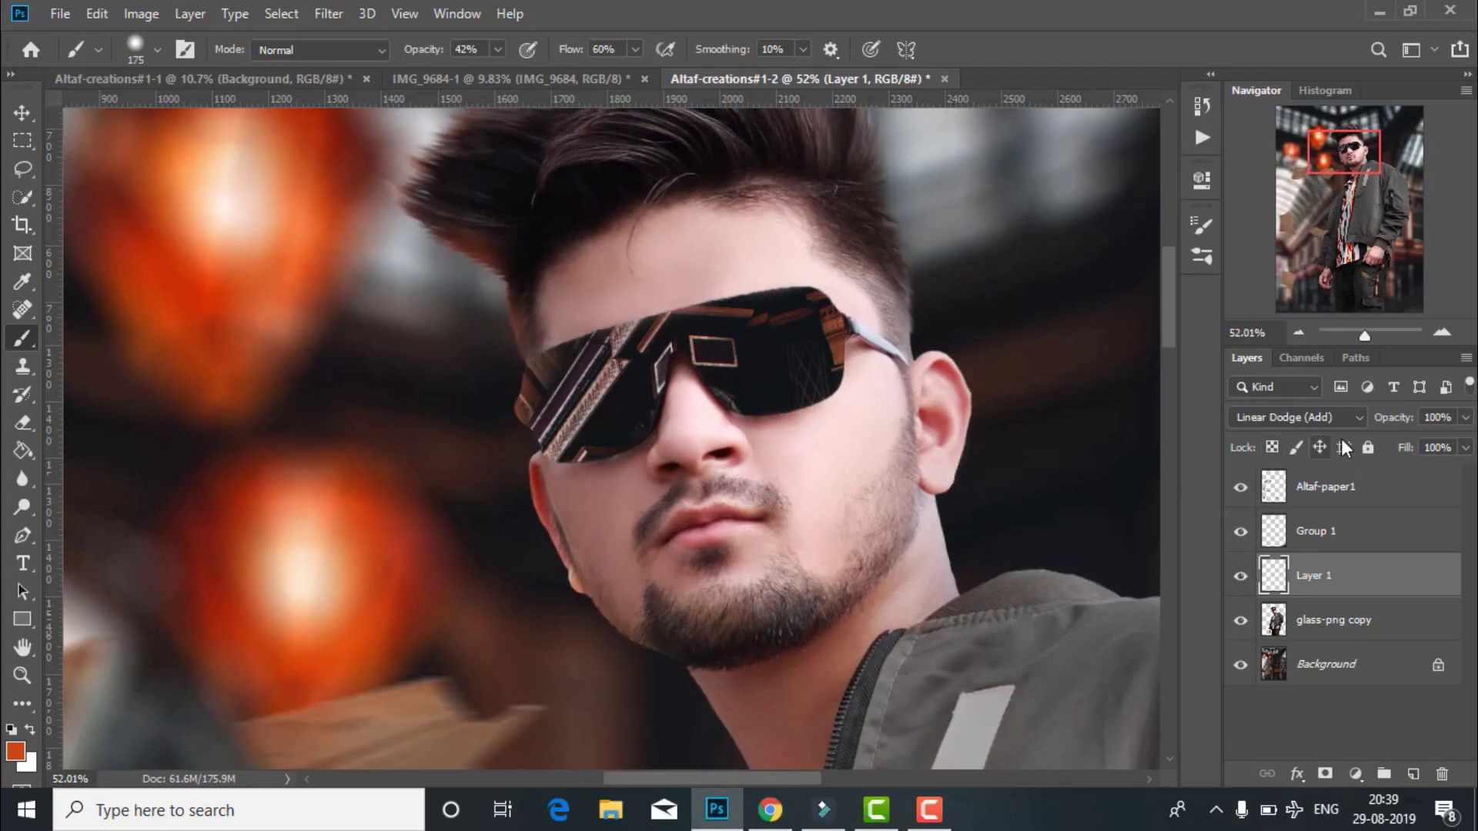
- Lower Layer 1's fill to 67% and zoom out to view the whole image
{"action": "scroll", "coordinate": [340, 626], "scroll_direction": "down", "scroll_amount": 1}
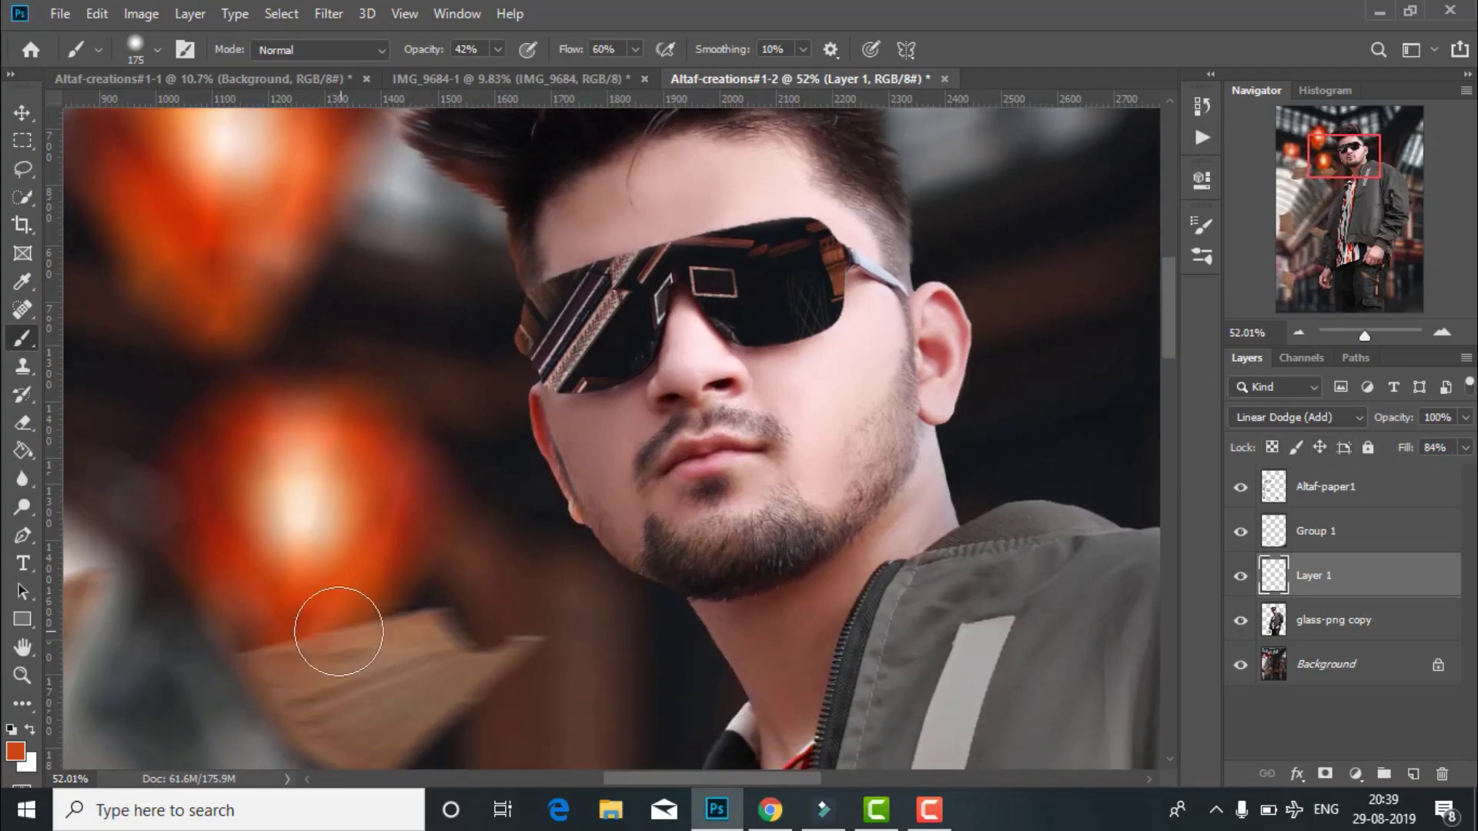
{"action": "key", "text": "z"}
{"action": "scroll", "coordinate": [451, 459], "scroll_direction": "down", "scroll_amount": 2}
{"action": "scroll", "coordinate": [655, 597], "scroll_direction": "down", "scroll_amount": 2}
{"action": "scroll", "coordinate": [654, 597], "scroll_direction": "down", "scroll_amount": 2}
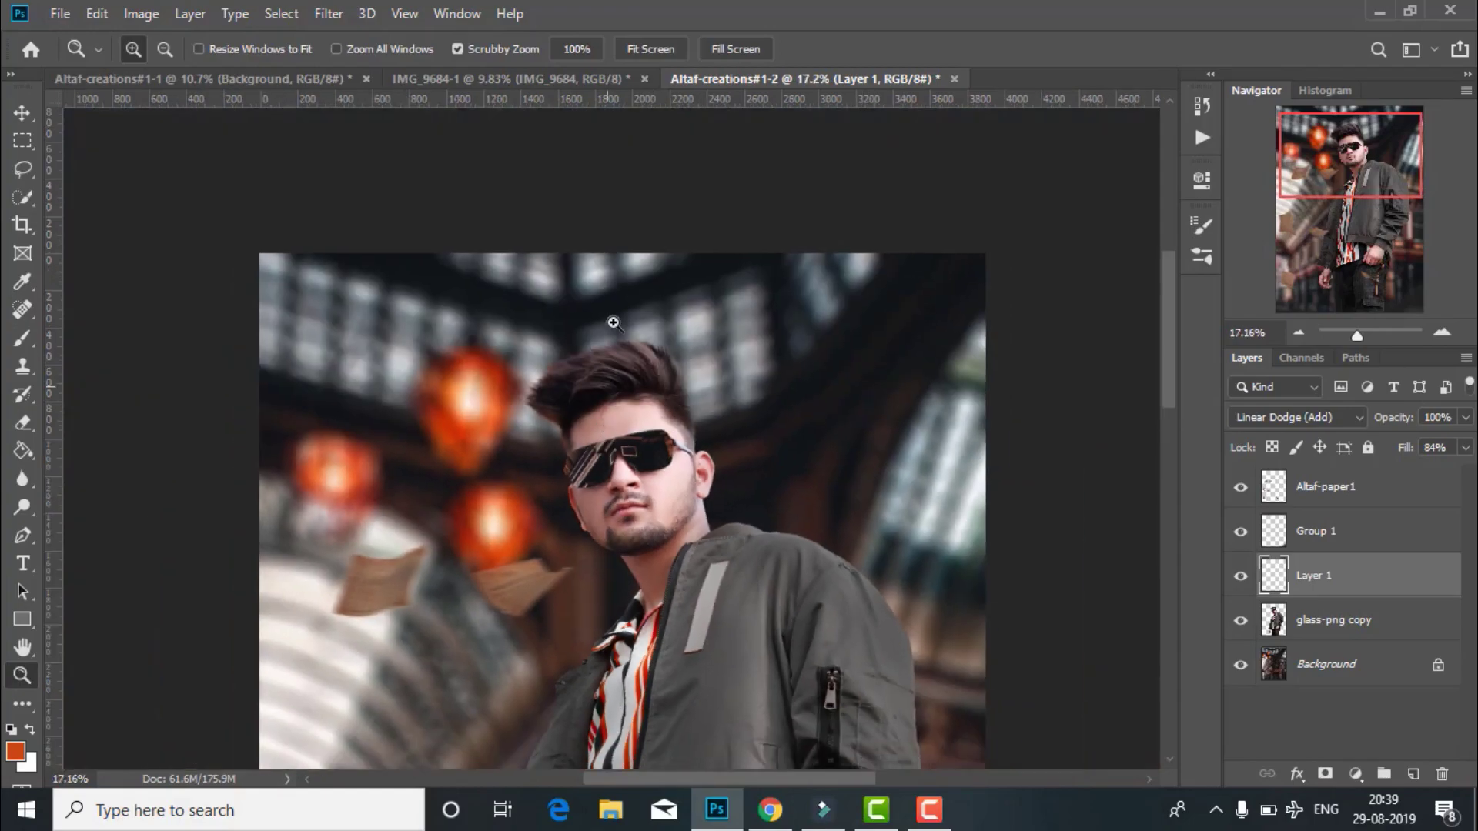
{"action": "scroll", "coordinate": [616, 285], "scroll_direction": "up", "scroll_amount": 5}
{"action": "scroll", "coordinate": [587, 495], "scroll_direction": "down", "scroll_amount": 3}
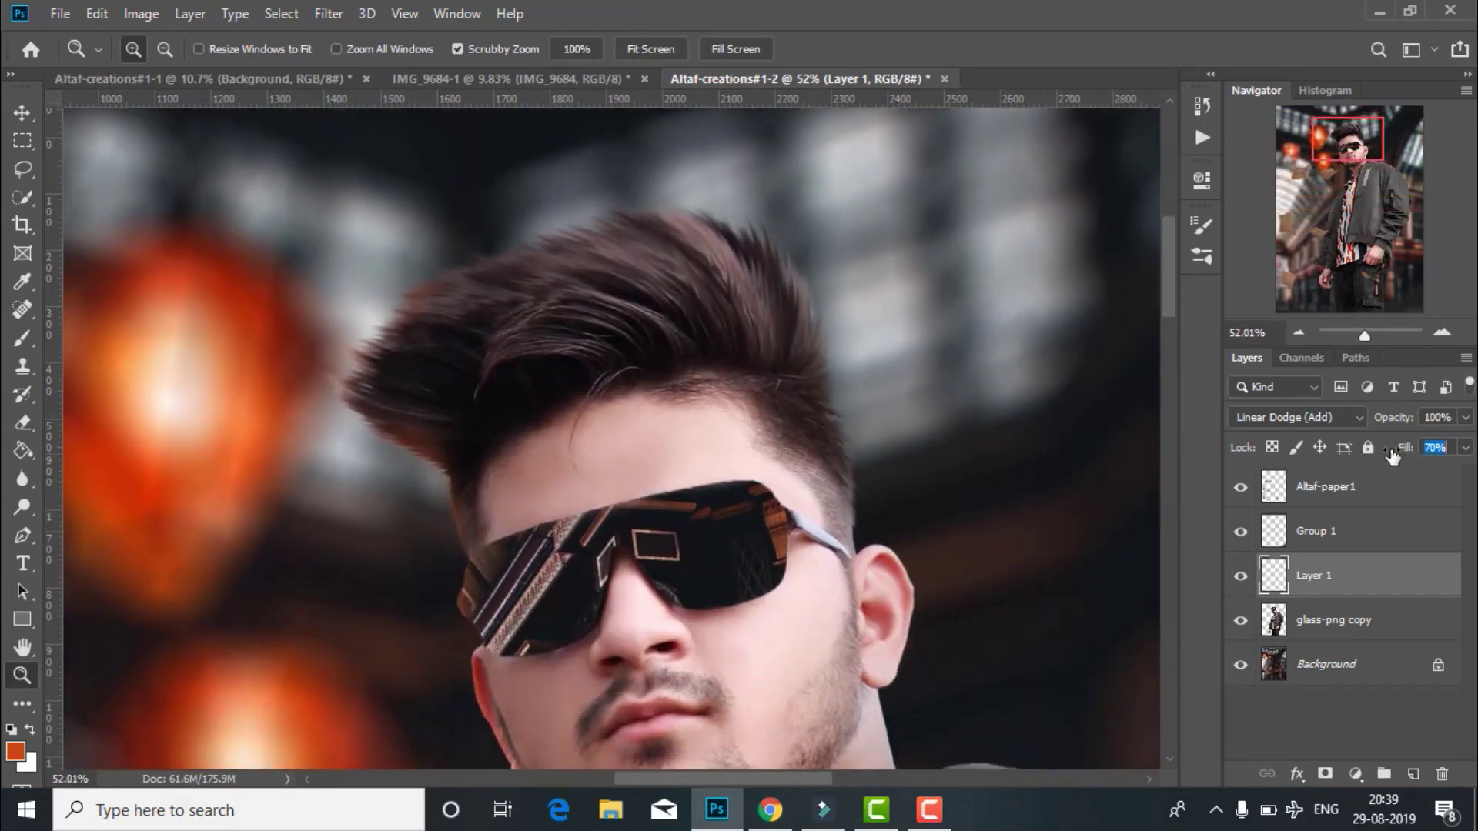
{"action": "scroll", "coordinate": [809, 372], "scroll_direction": "down", "scroll_amount": 2}
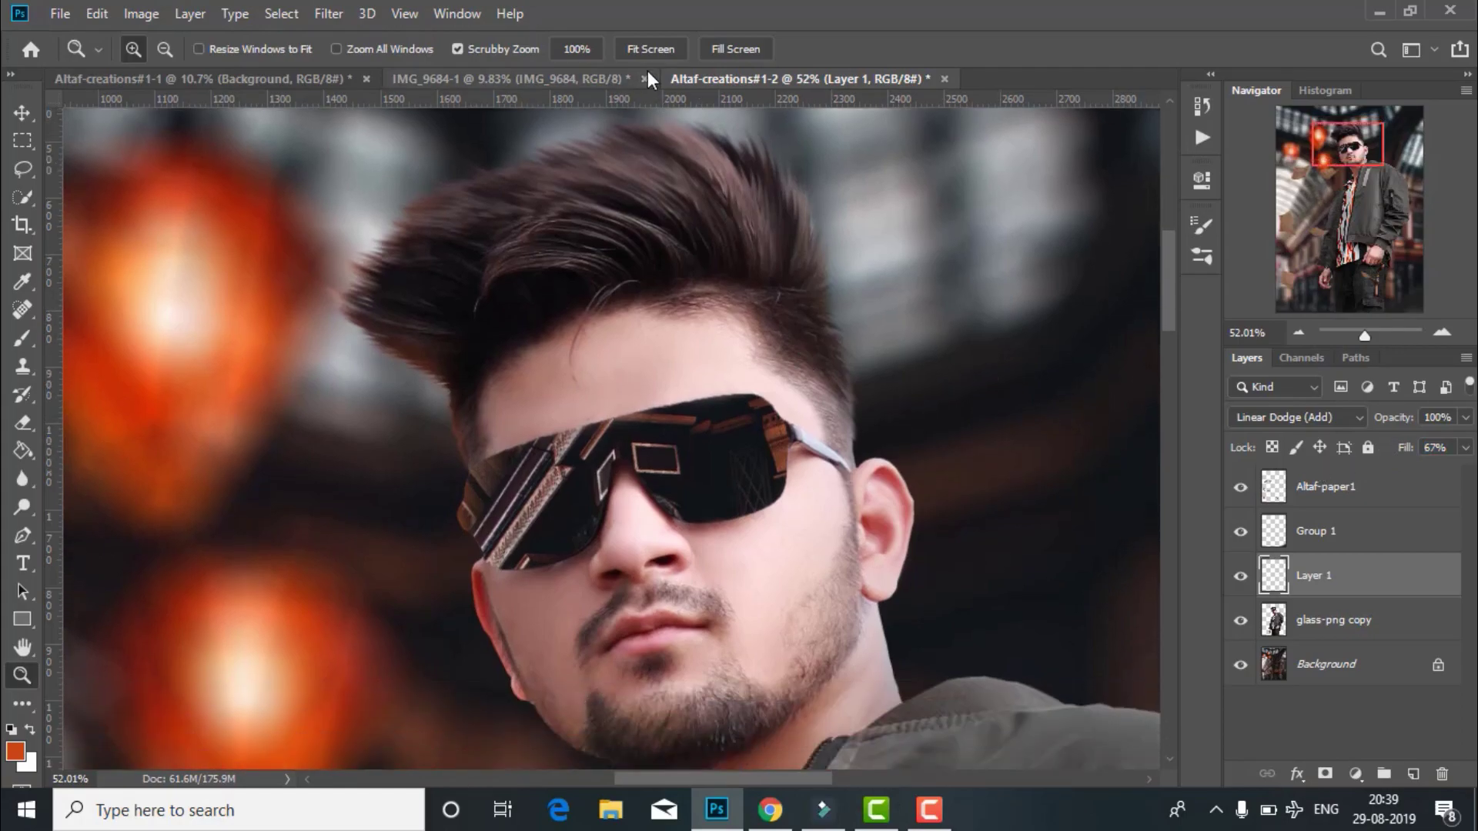
{"action": "scroll", "coordinate": [759, 188], "scroll_direction": "down", "scroll_amount": 2}
{"action": "scroll", "coordinate": [759, 188], "scroll_direction": "down", "scroll_amount": 5}
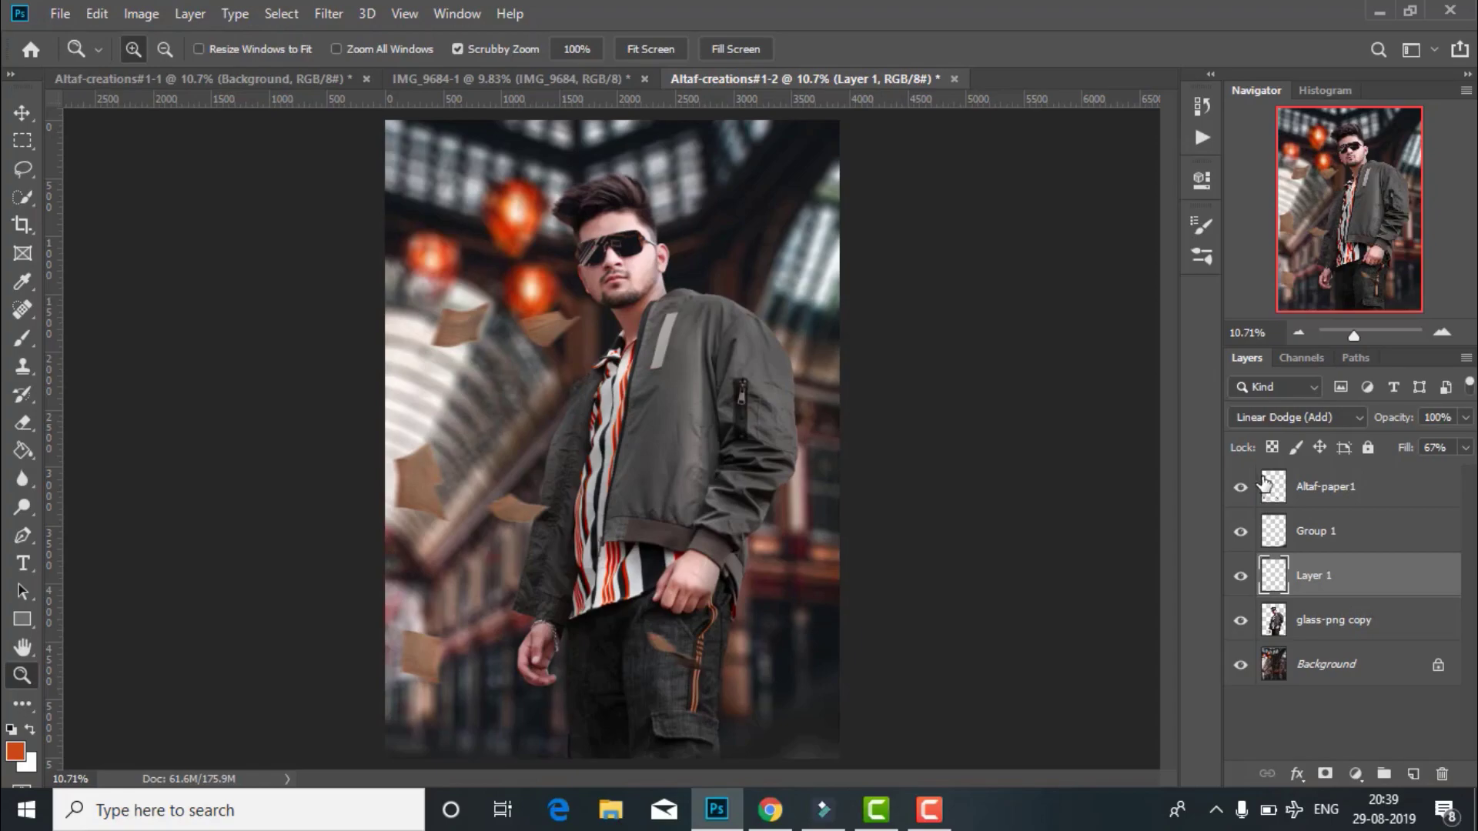
- Clip a Selective Color adjustment to Altaf-paper1 with Reds cyan at -44
{"action": "left_click", "coordinate": [1265, 483]}
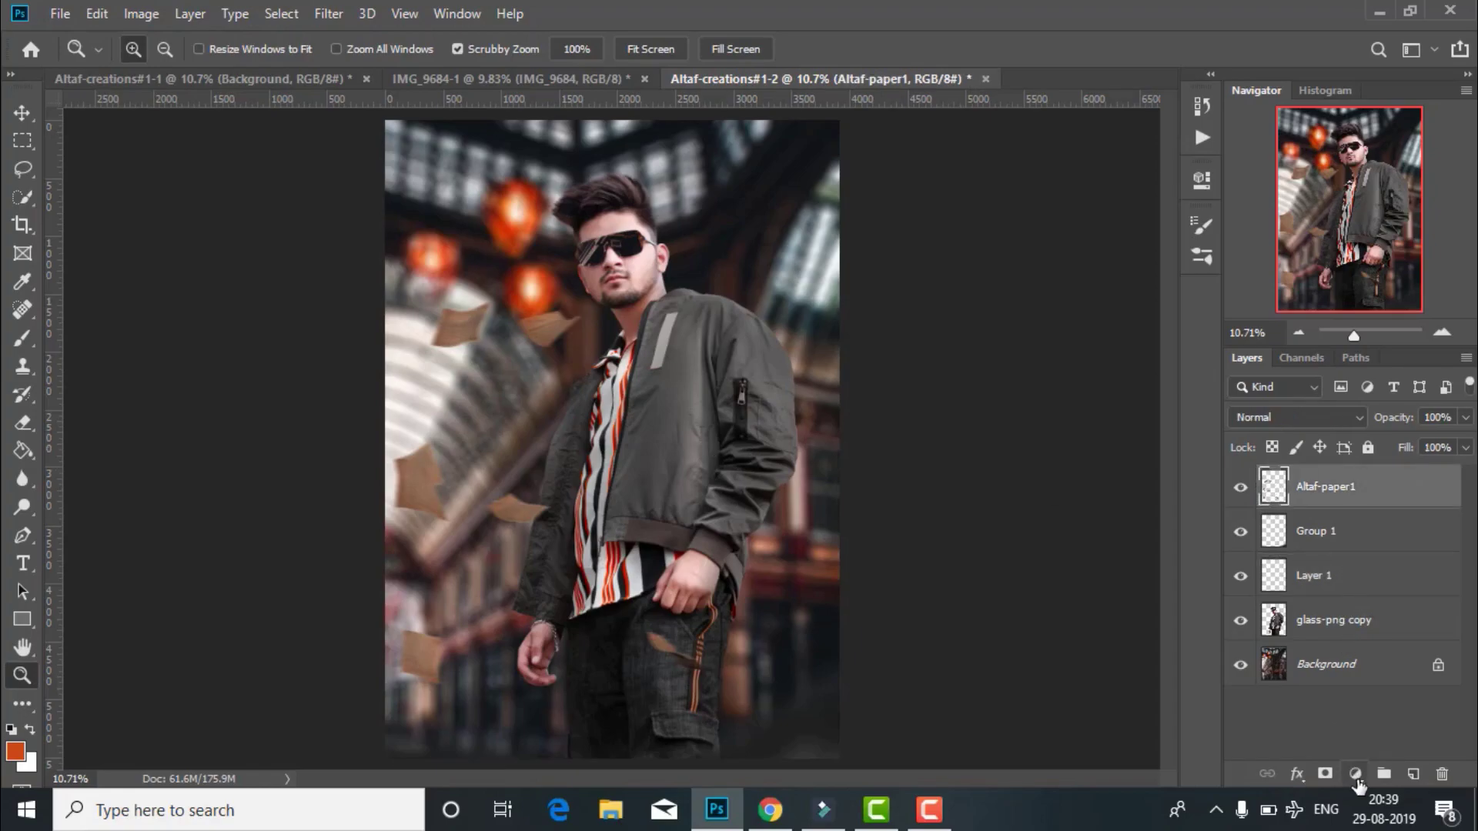
{"action": "left_click", "coordinate": [1356, 774]}
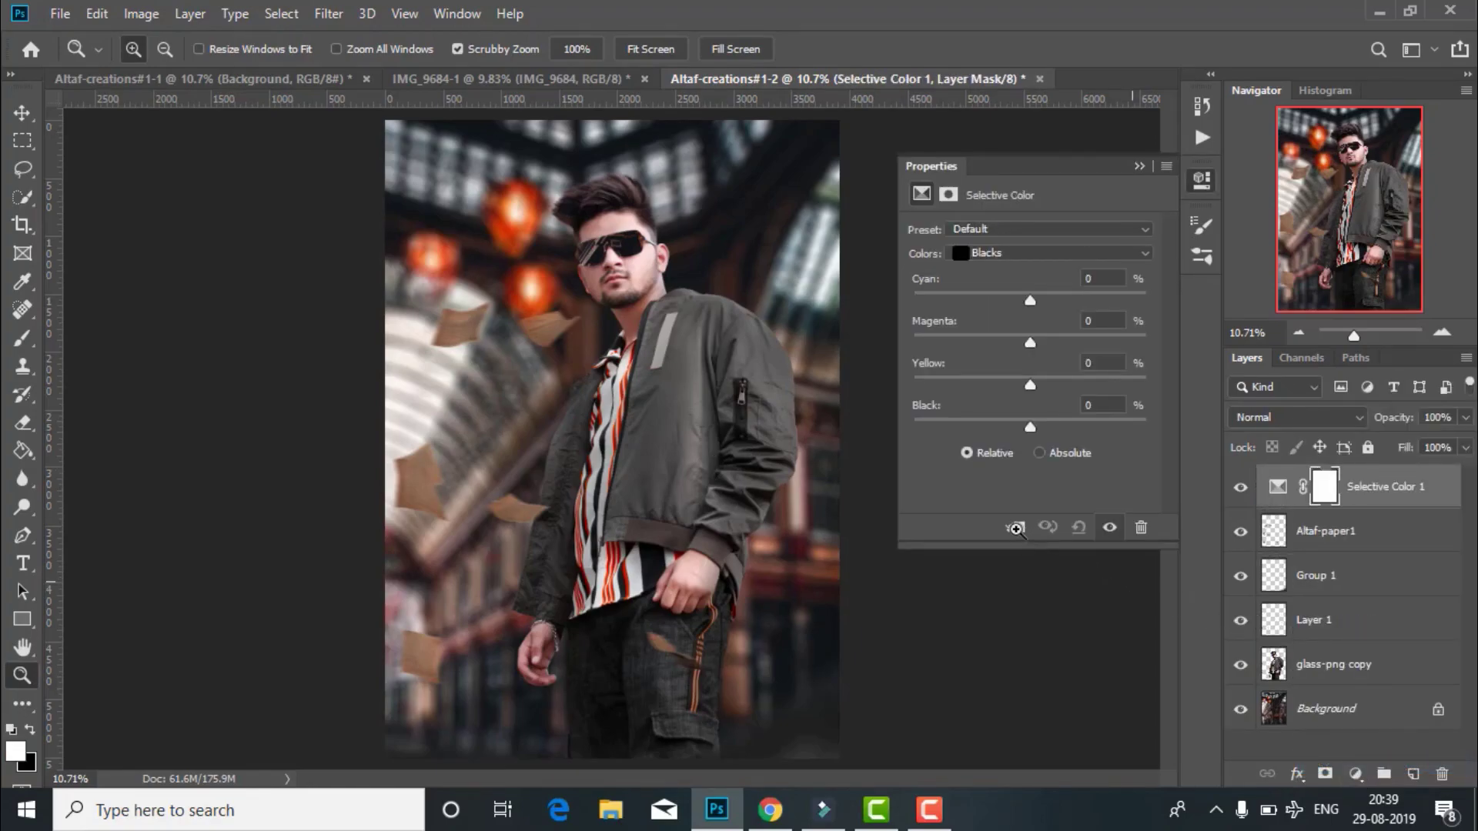
{"action": "left_click", "coordinate": [1016, 530]}
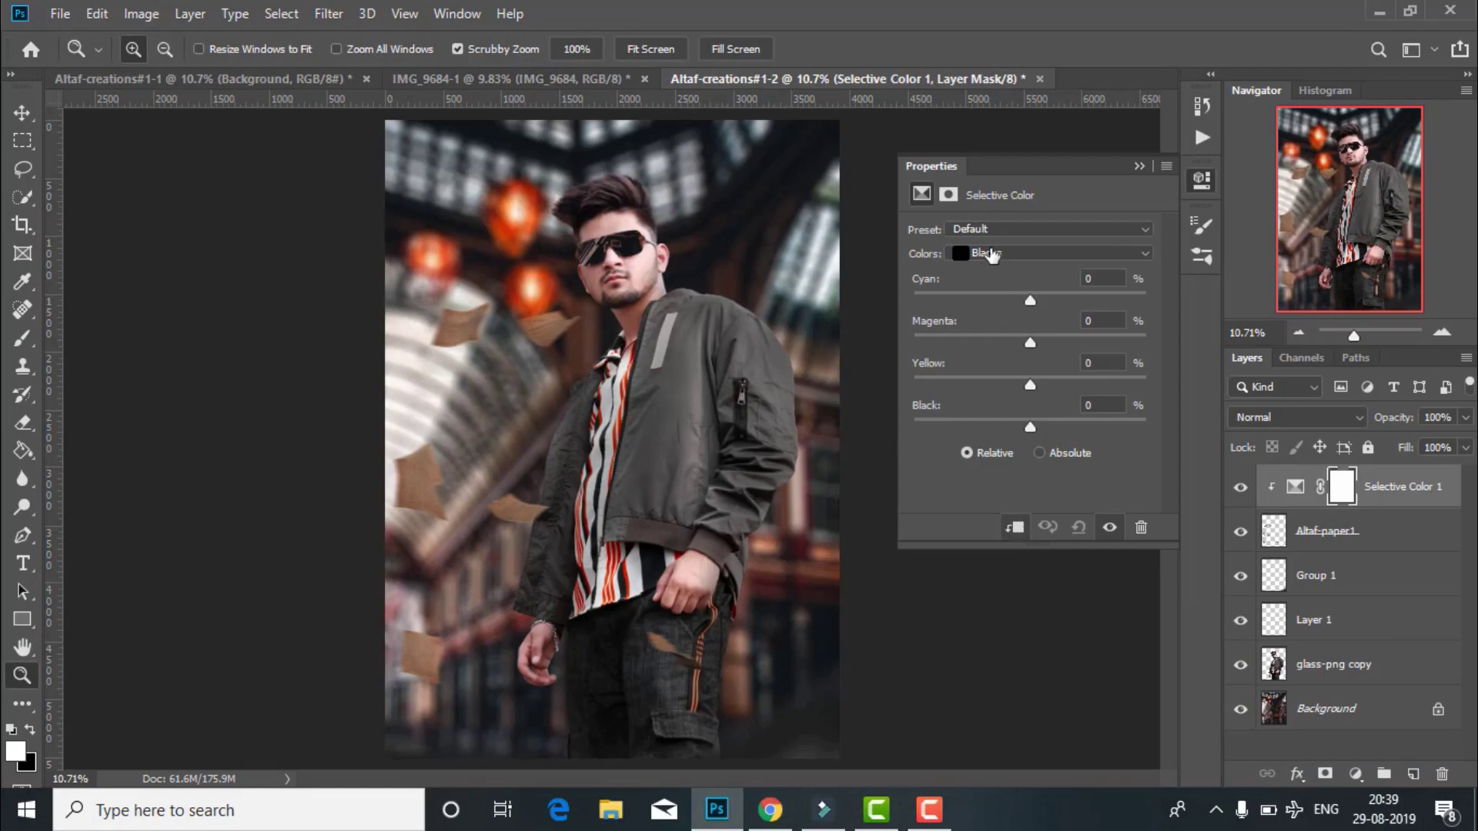
{"action": "left_click", "coordinate": [991, 254]}
{"action": "left_click", "coordinate": [1028, 268]}
{"action": "left_click_drag", "start_coordinate": [1030, 300], "coordinate": [977, 302]}
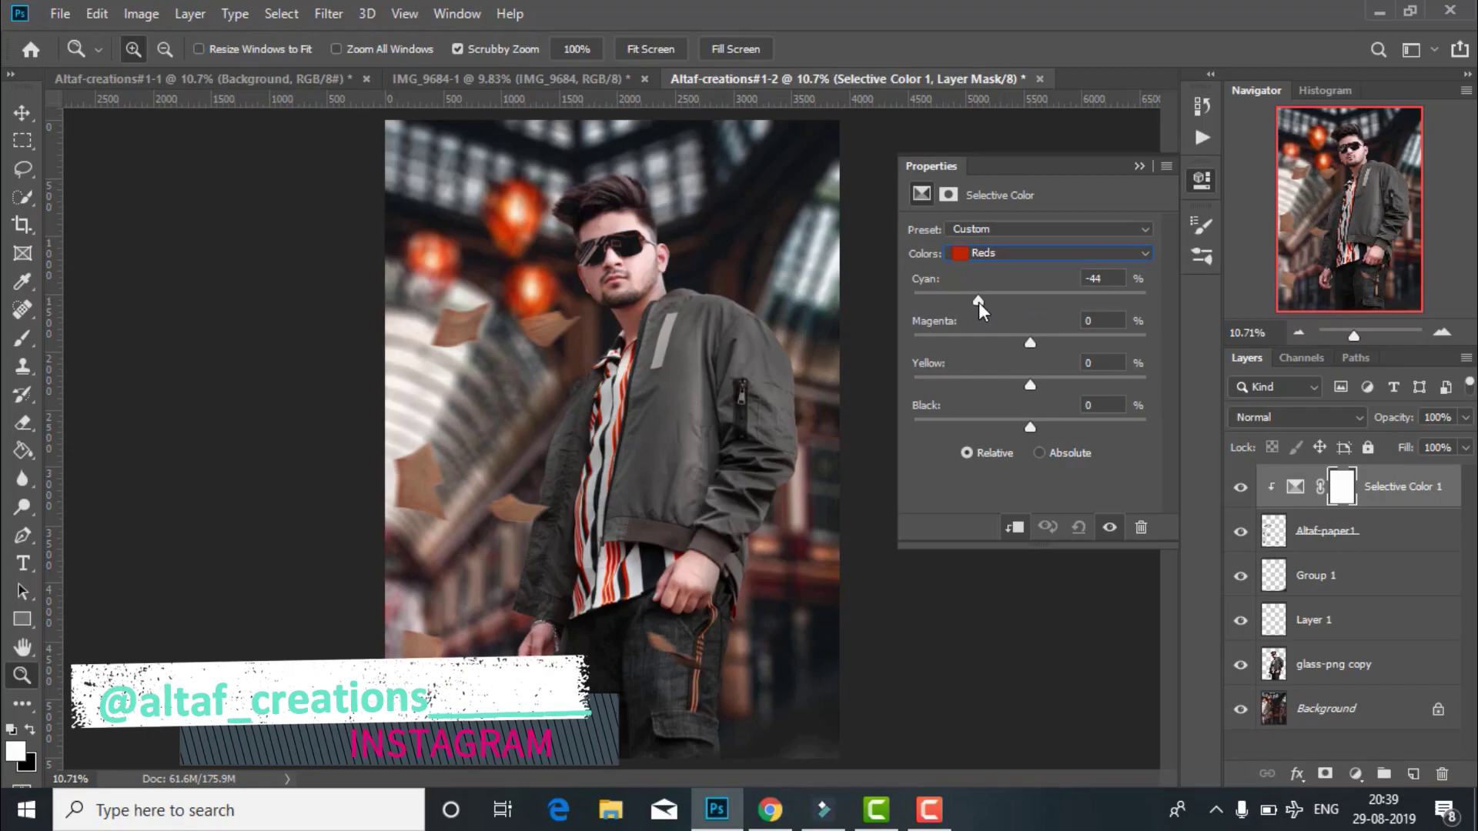
{"action": "left_click", "coordinate": [1000, 254]}
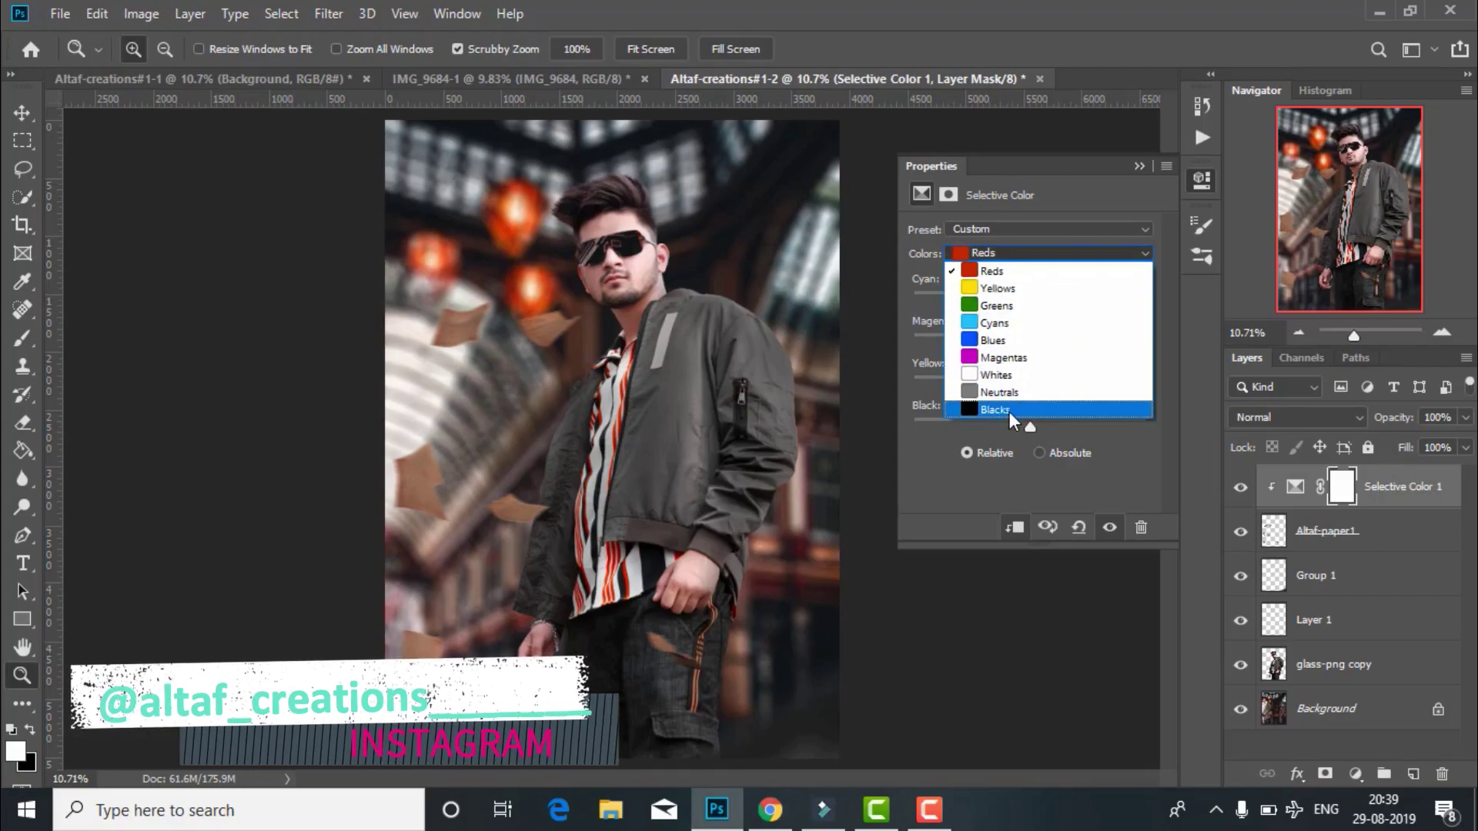
{"action": "left_click", "coordinate": [1009, 413]}
{"action": "left_click", "coordinate": [1138, 167]}
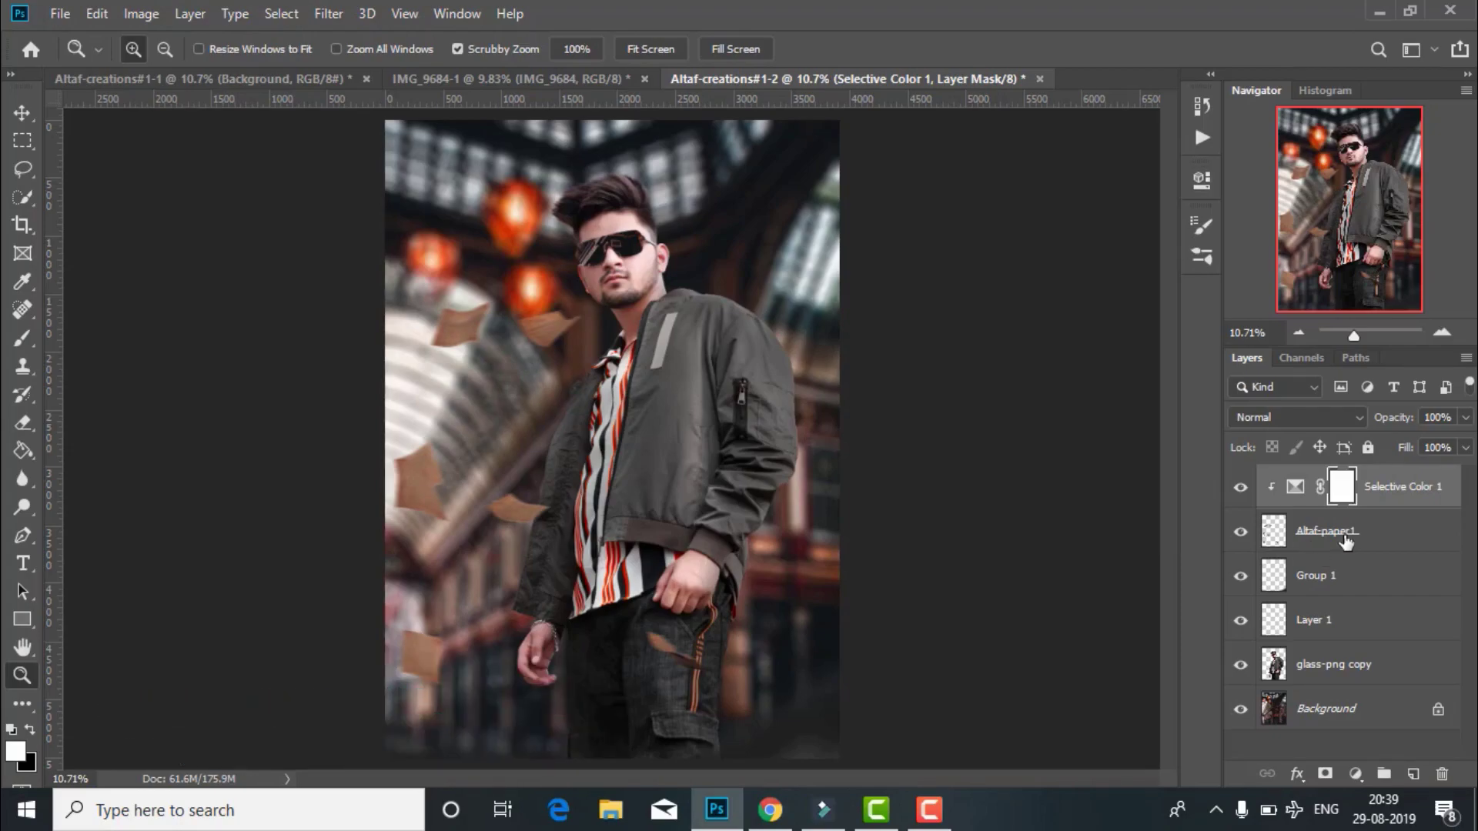
- Add a Vibrance adjustment layer clipped to the paper layer
{"action": "left_click", "coordinate": [1356, 774]}
{"action": "left_click", "coordinate": [1347, 561]}
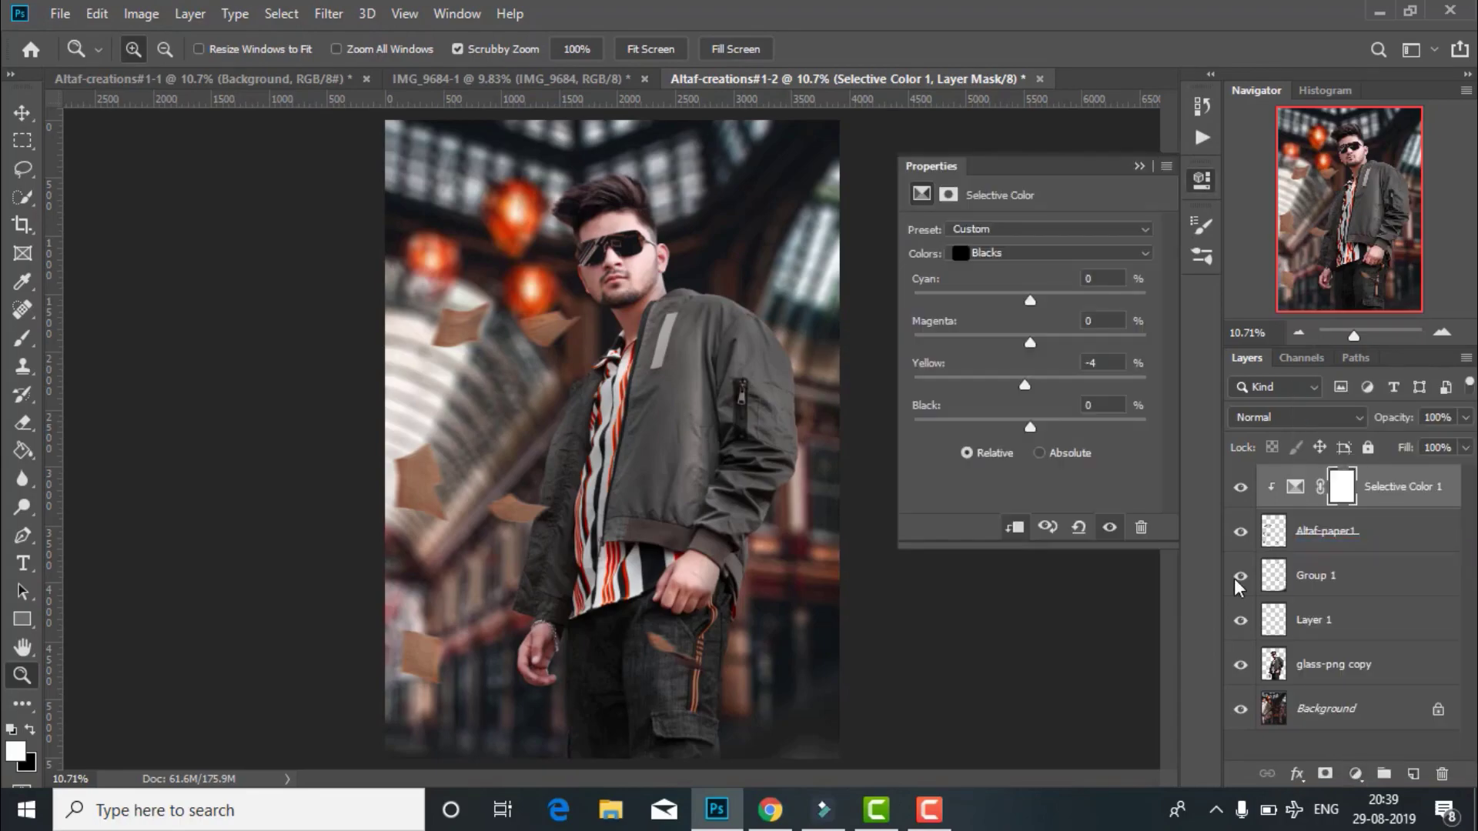
{"action": "left_click", "coordinate": [1016, 531]}
- Set vibrance to -8, then group and merge Vibrance, Selective Color and Altaf-paper1
{"action": "left_click_drag", "start_coordinate": [1029, 251], "coordinate": [1021, 251]}
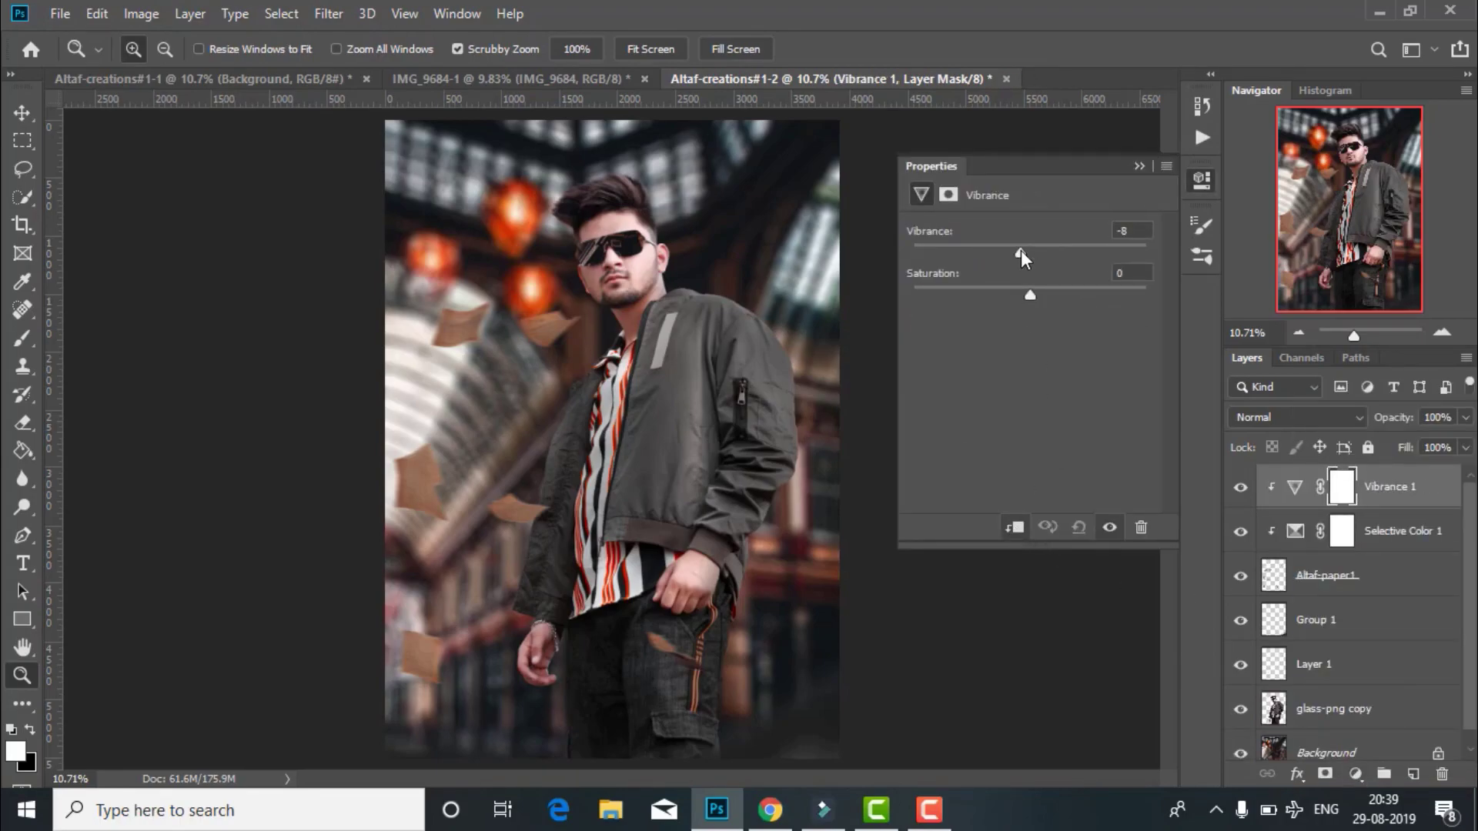
{"action": "left_click", "coordinate": [1139, 166]}
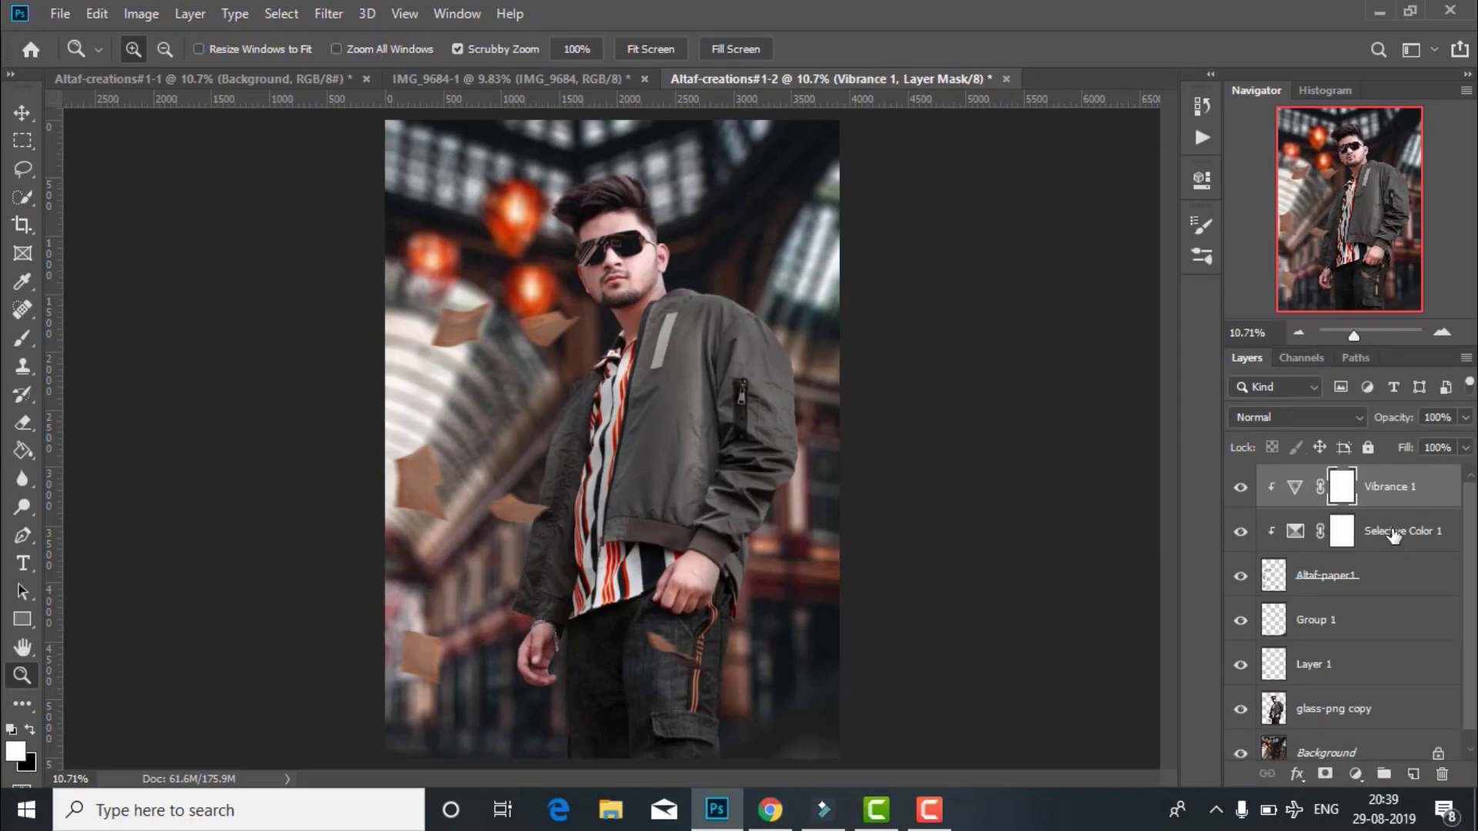
{"action": "left_click", "coordinate": [1394, 537], "text": "shift"}
{"action": "left_click", "coordinate": [1336, 575], "text": "shift"}
{"action": "key", "text": "ctrl+g"}
{"action": "right_click", "coordinate": [1338, 485]}
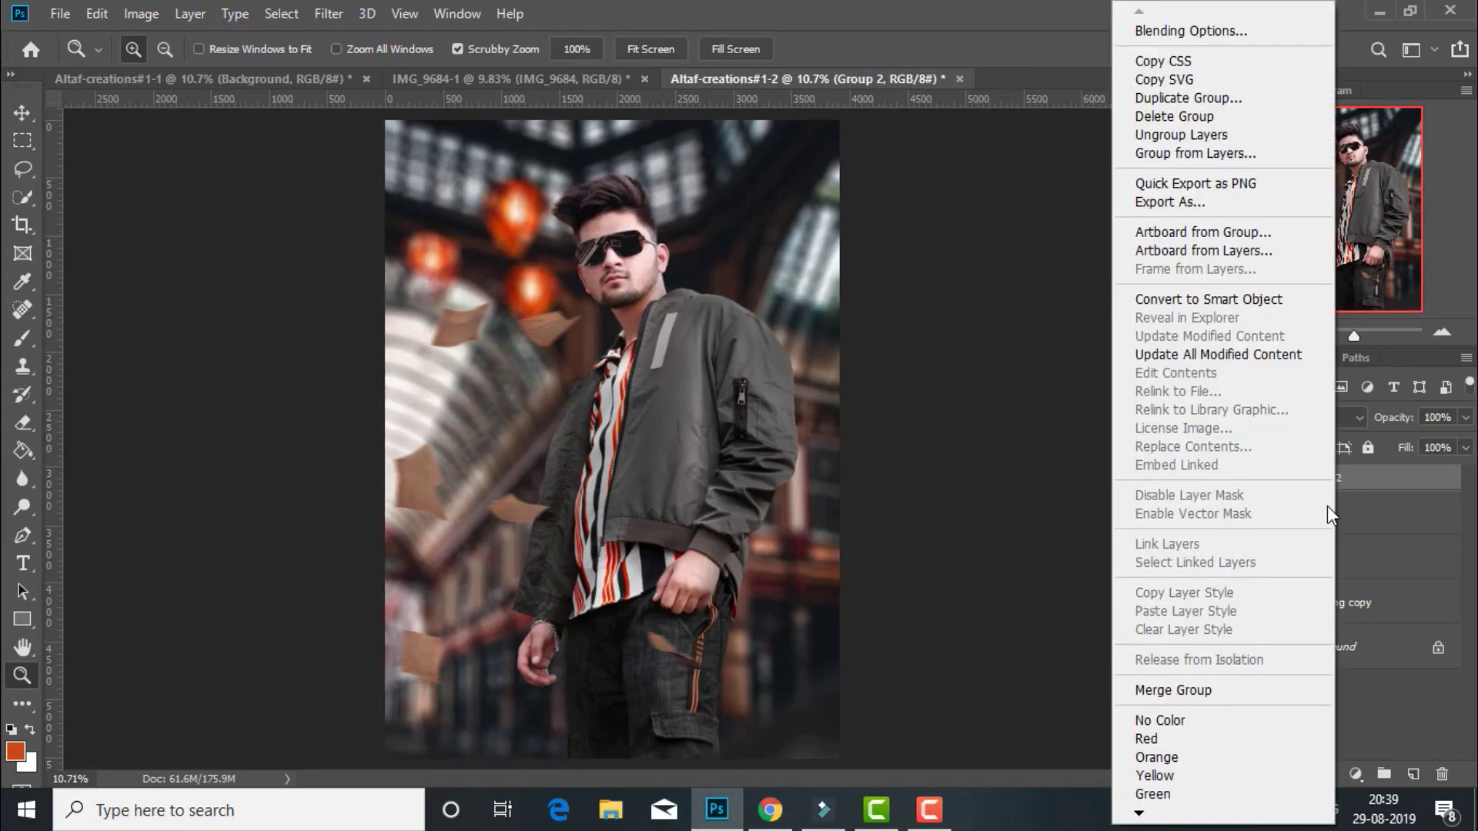
{"action": "left_click", "coordinate": [1263, 689]}
- Merge all visible layers into Background and duplicate it as Background copy
{"action": "left_click_drag", "start_coordinate": [578, 396], "coordinate": [639, 397]}
{"action": "scroll", "coordinate": [513, 104], "scroll_direction": "down", "scroll_amount": 1}
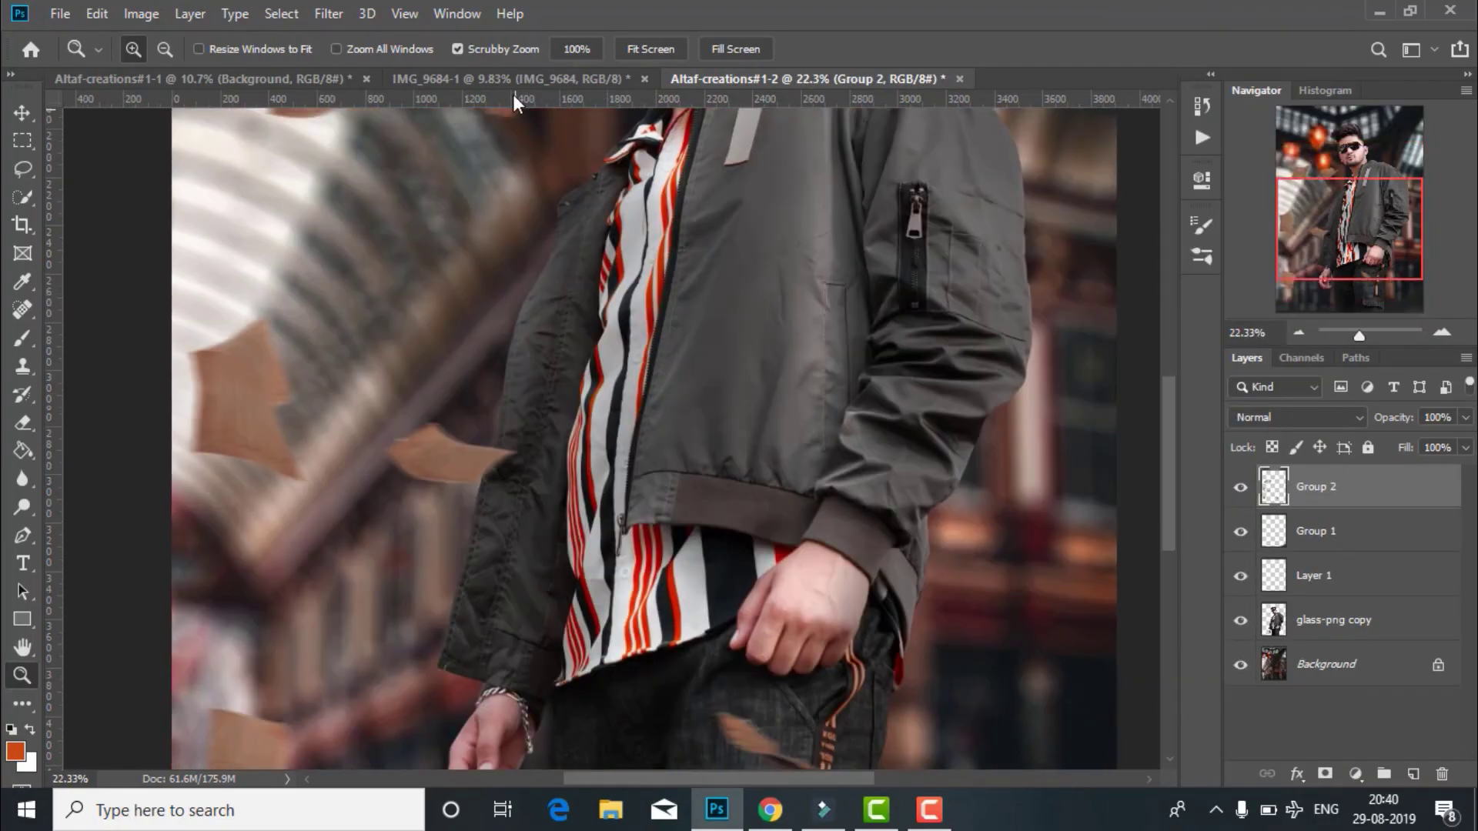
{"action": "left_click", "coordinate": [622, 49]}
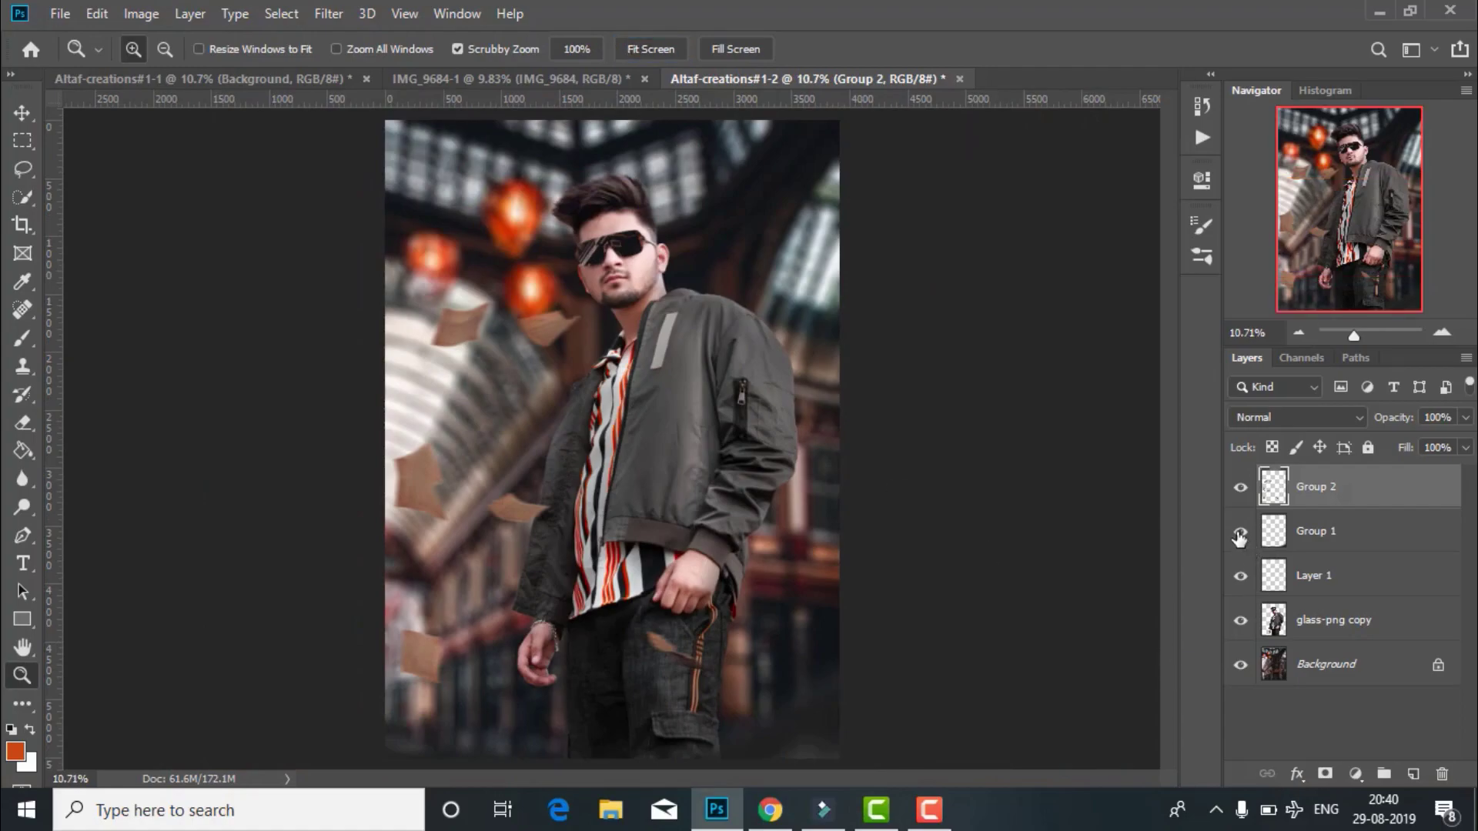
{"action": "right_click", "coordinate": [1323, 486]}
{"action": "left_click", "coordinate": [1084, 660]}
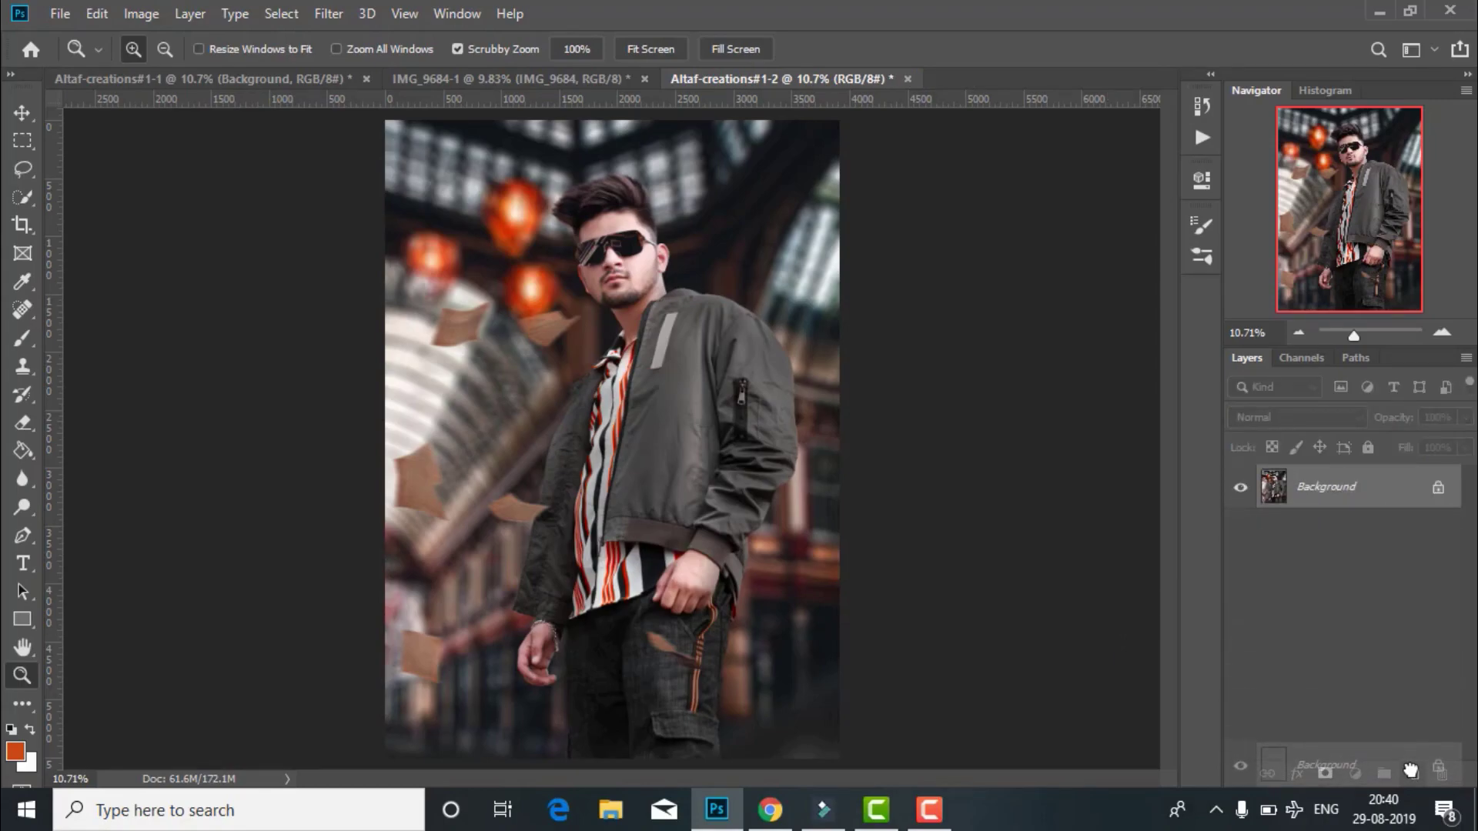
{"action": "left_click_drag", "start_coordinate": [1348, 496], "coordinate": [1413, 772]}
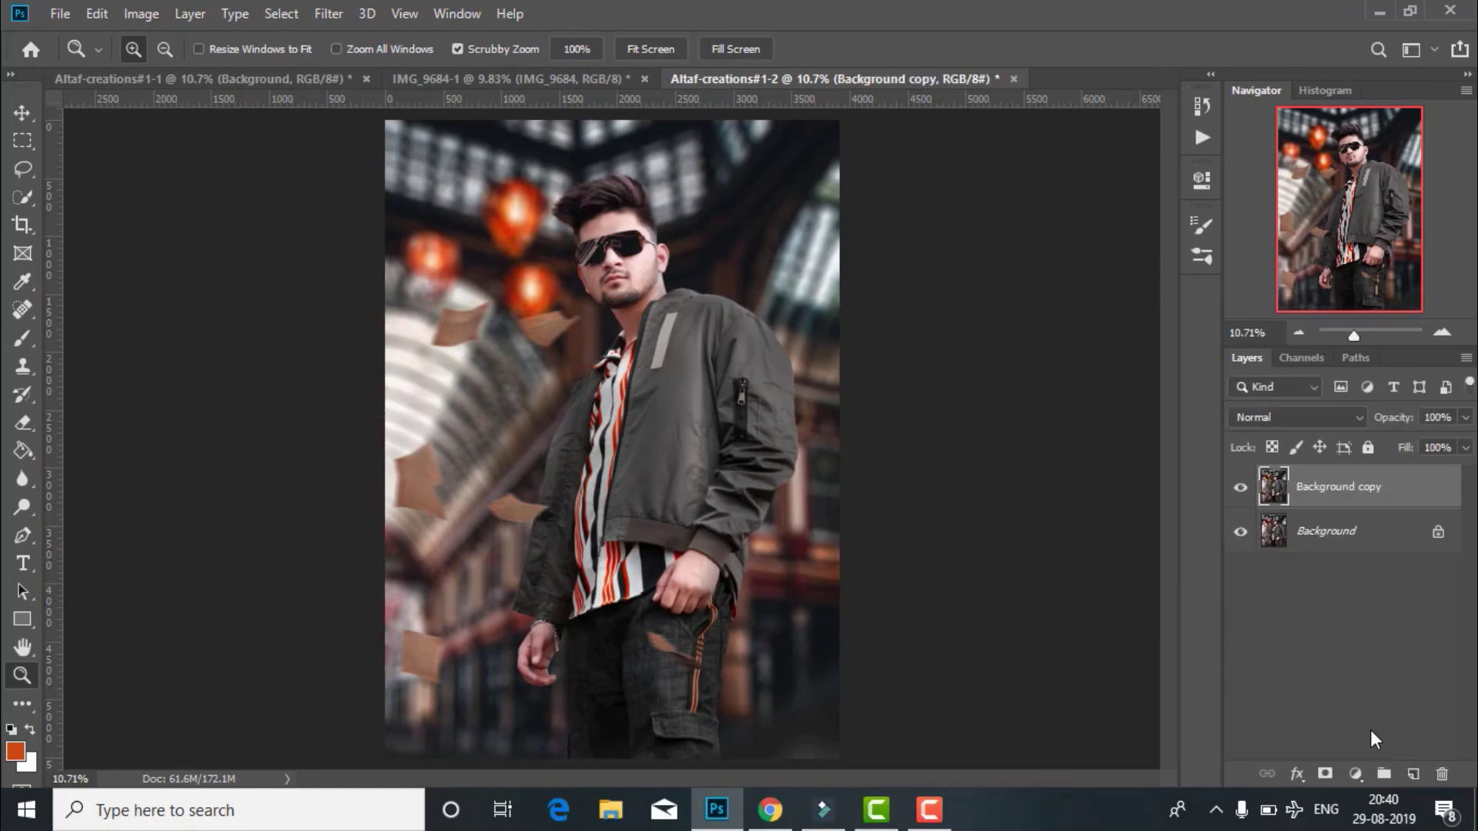
- In the Camera Raw filter, review HSL saturation and lower clarity to +13
{"action": "left_click", "coordinate": [329, 14]}
{"action": "left_click", "coordinate": [421, 146]}
{"action": "left_click", "coordinate": [1248, 241]}
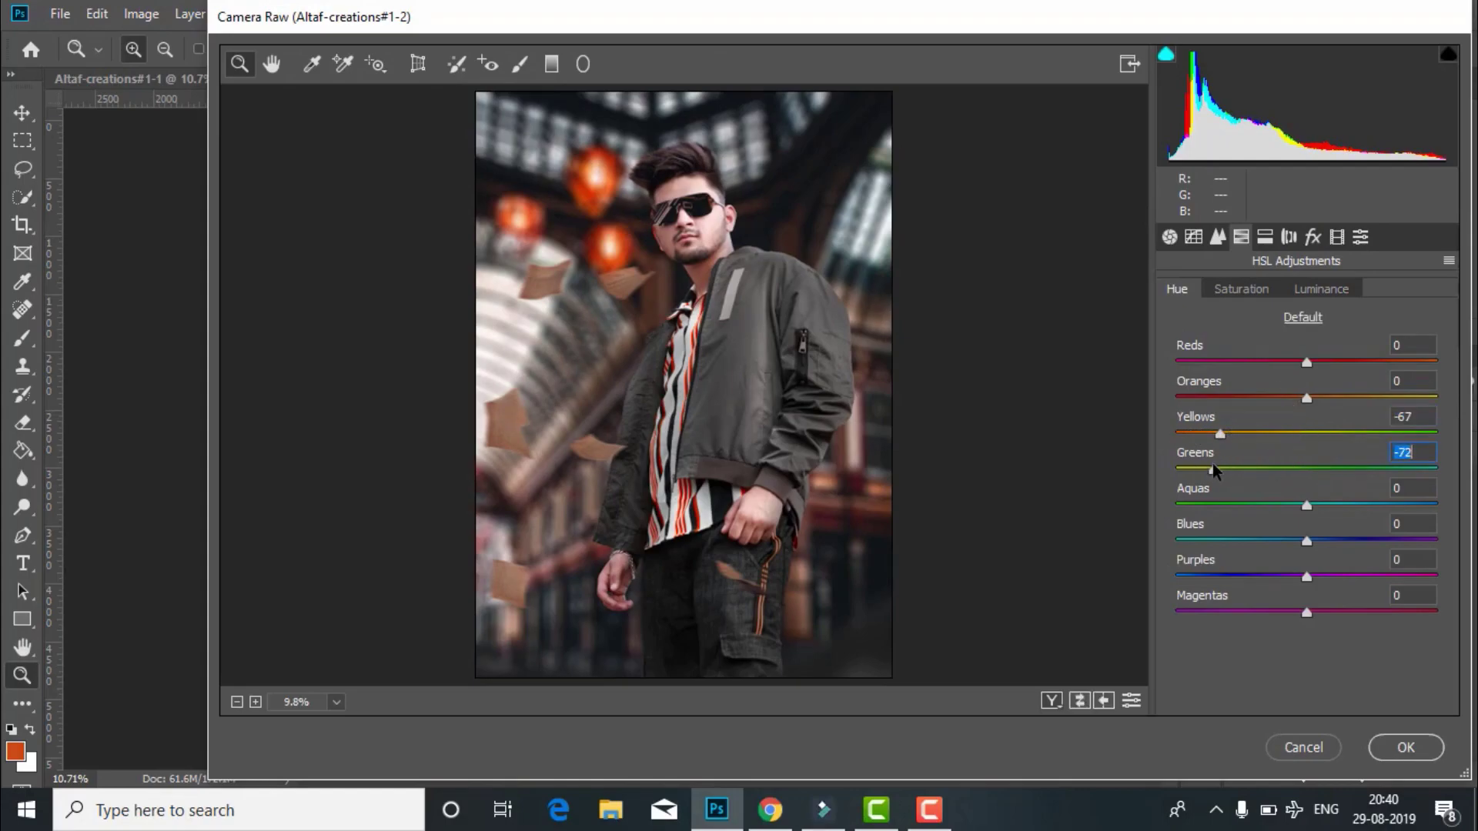
{"action": "left_click", "coordinate": [1271, 286]}
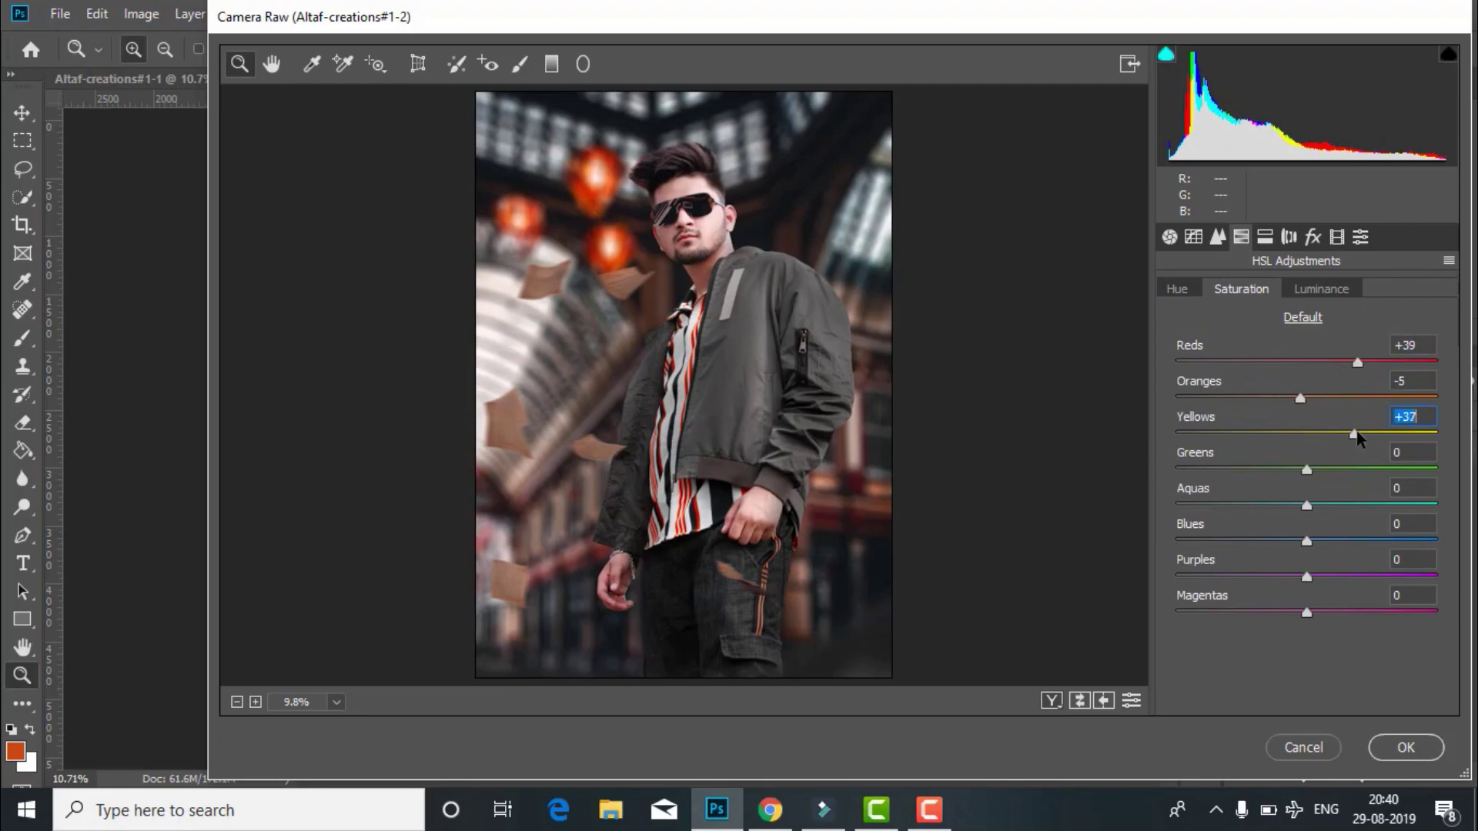
{"action": "left_click", "coordinate": [1168, 237]}
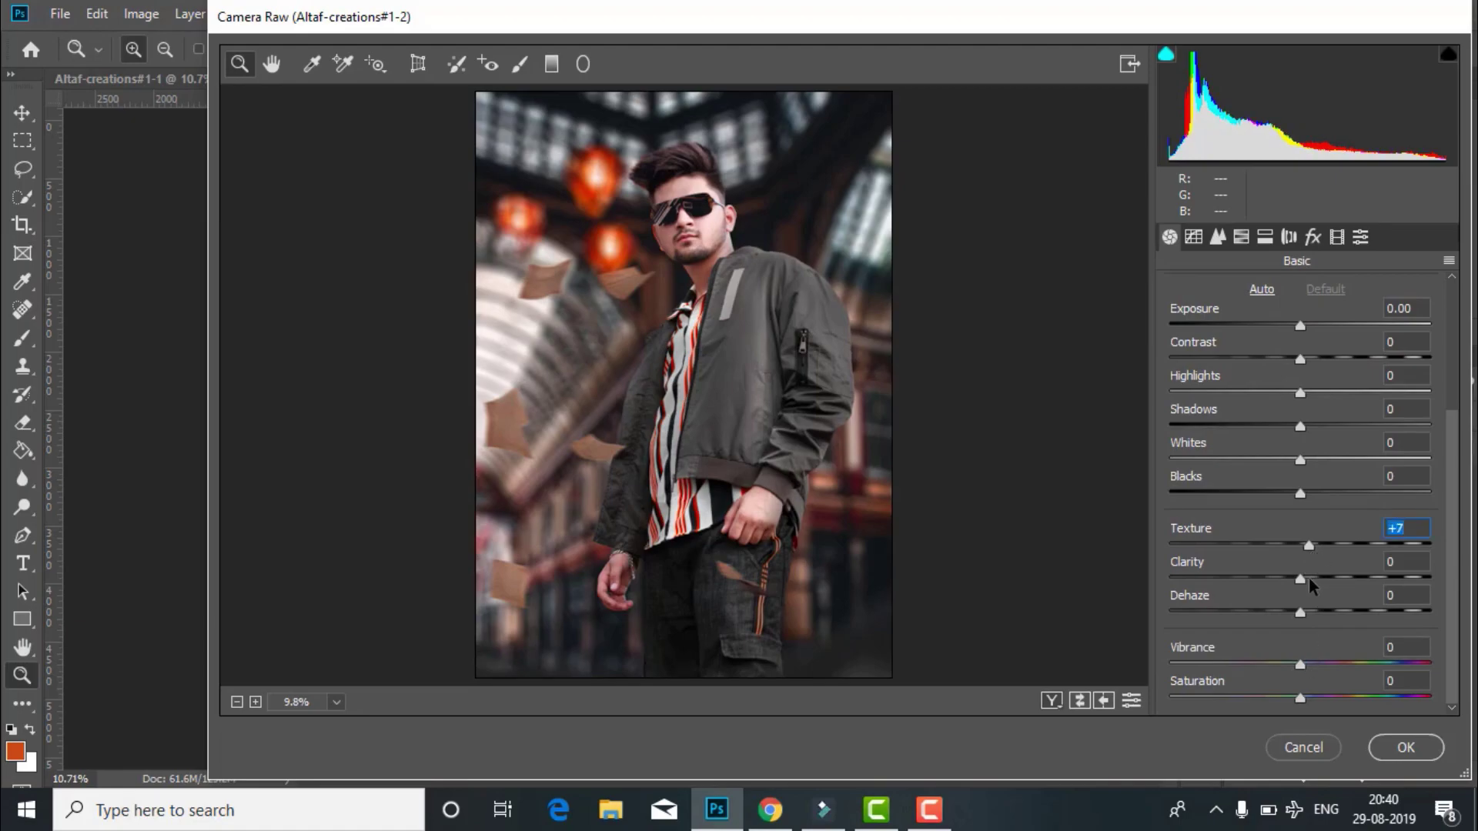
{"action": "left_click_drag", "start_coordinate": [1321, 579], "coordinate": [1317, 579]}
- Add slight split-toning saturation, a -11 vignette and film grain of 20
{"action": "left_click", "coordinate": [1265, 237]}
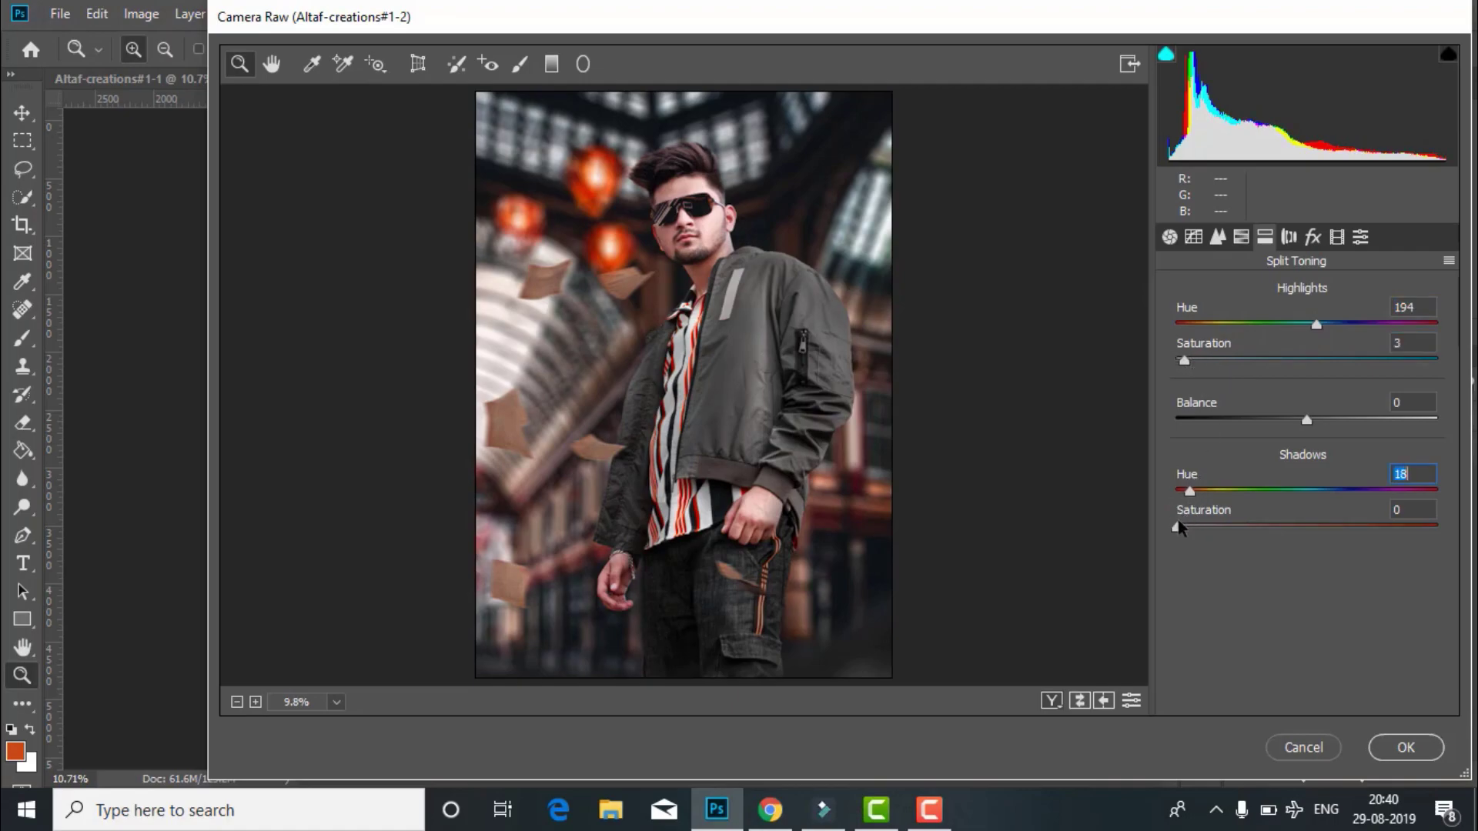
{"action": "mouse_move", "coordinate": [1179, 528]}
{"action": "left_mouse_down"}
{"action": "mouse_move", "coordinate": [1204, 530]}
{"action": "mouse_move", "coordinate": [1186, 535]}
{"action": "left_mouse_up"}
{"action": "left_click", "coordinate": [1312, 237]}
{"action": "left_click_drag", "start_coordinate": [1306, 517], "coordinate": [1292, 518]}
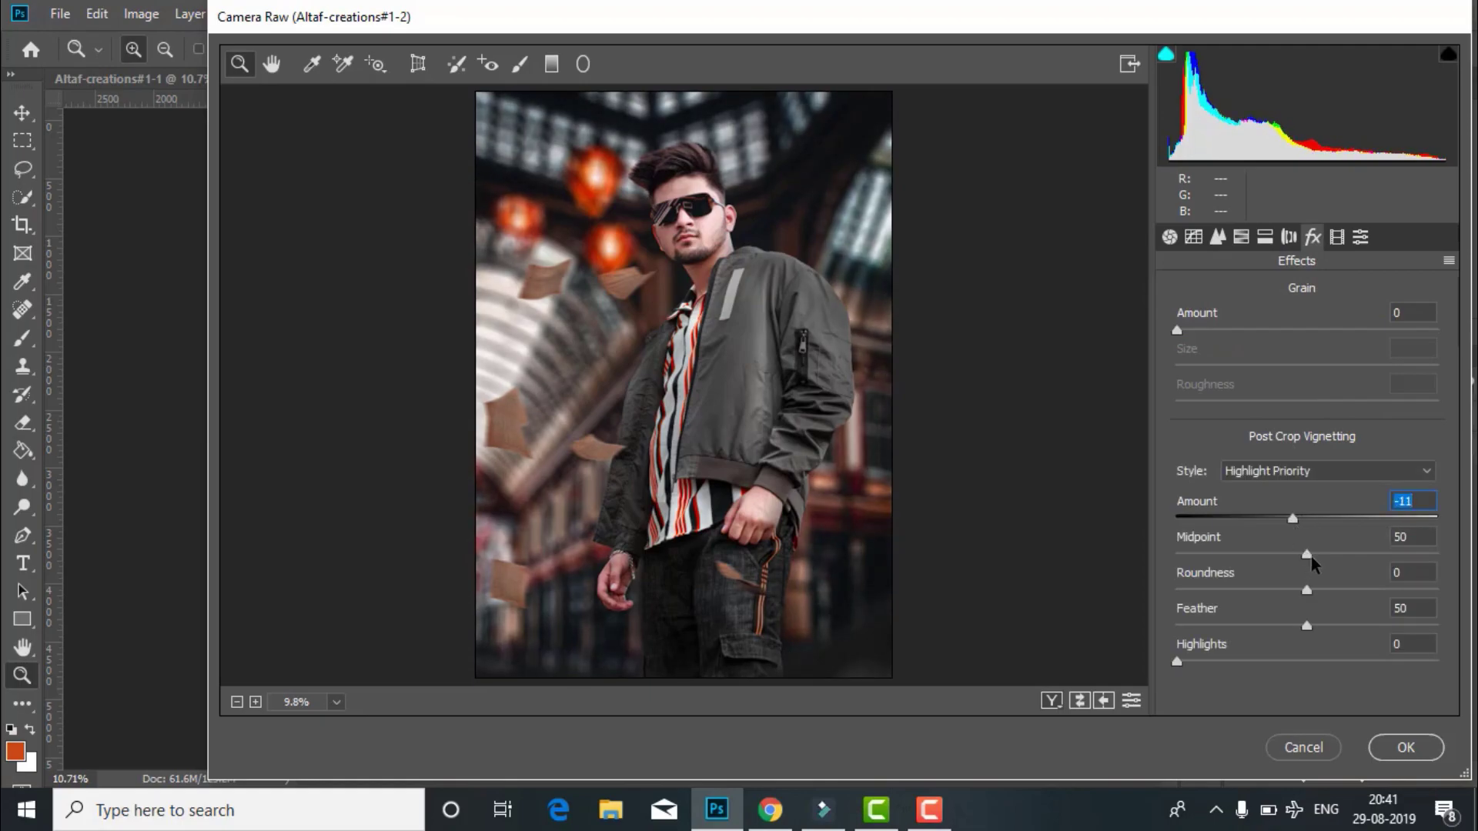
{"action": "left_click", "coordinate": [1337, 237]}
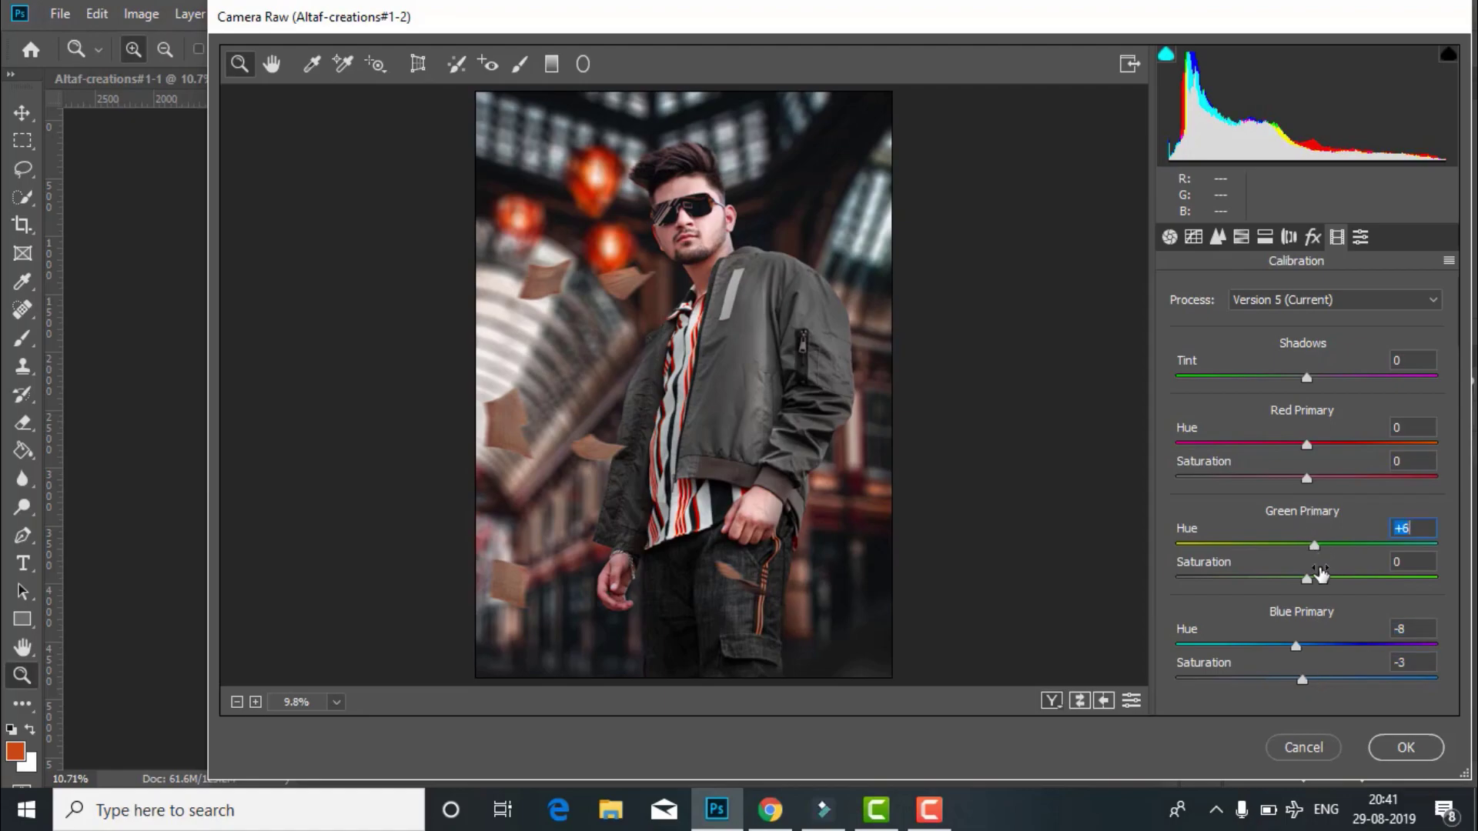
{"action": "left_click", "coordinate": [1316, 237]}
{"action": "left_click_drag", "start_coordinate": [1191, 332], "coordinate": [1256, 335]}
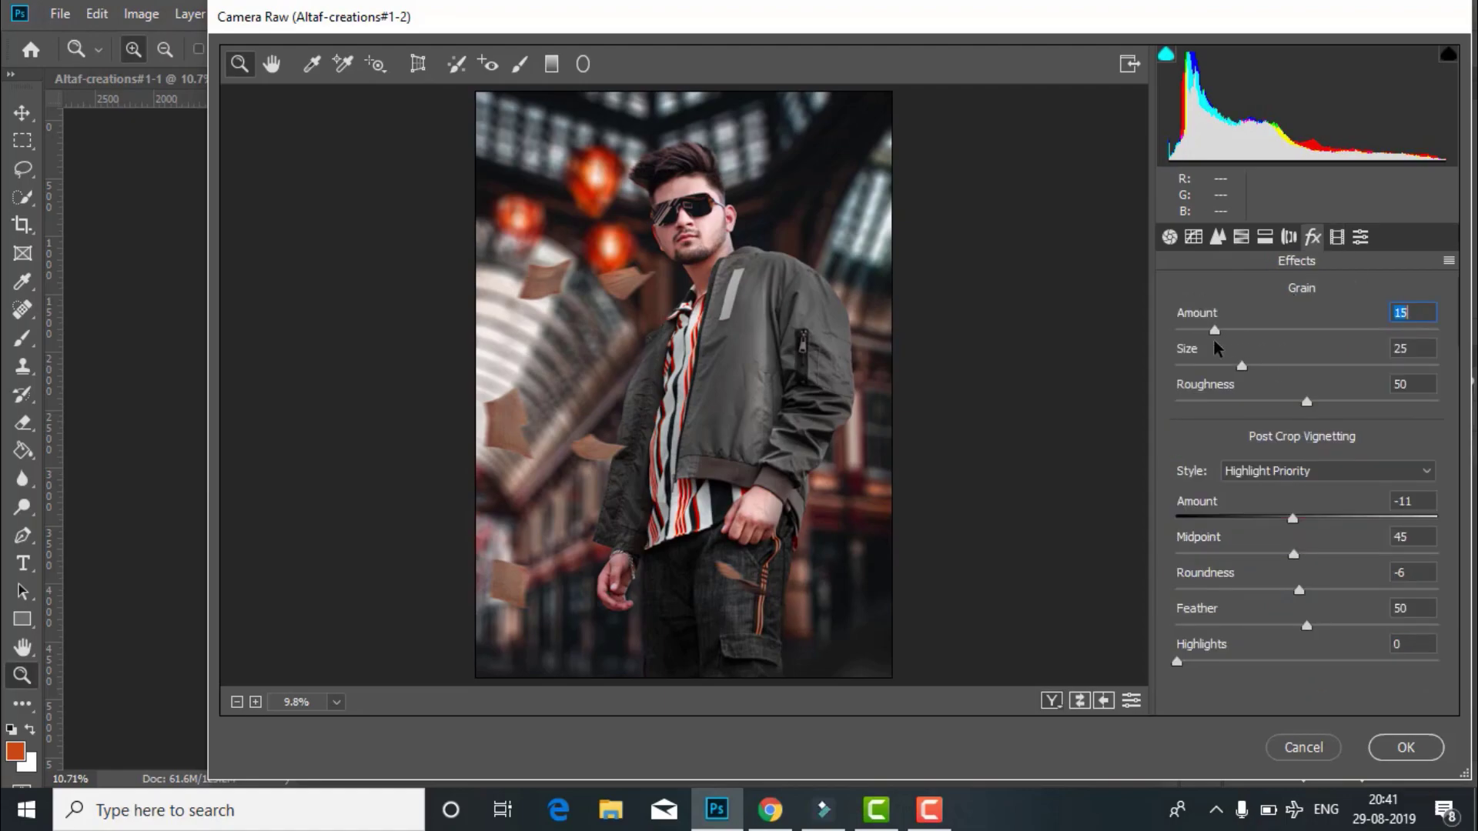
- Zoom the preview onto the man's face to inspect the grain and sharpening
{"action": "left_click", "coordinate": [686, 308]}
{"action": "left_click", "coordinate": [700, 343]}
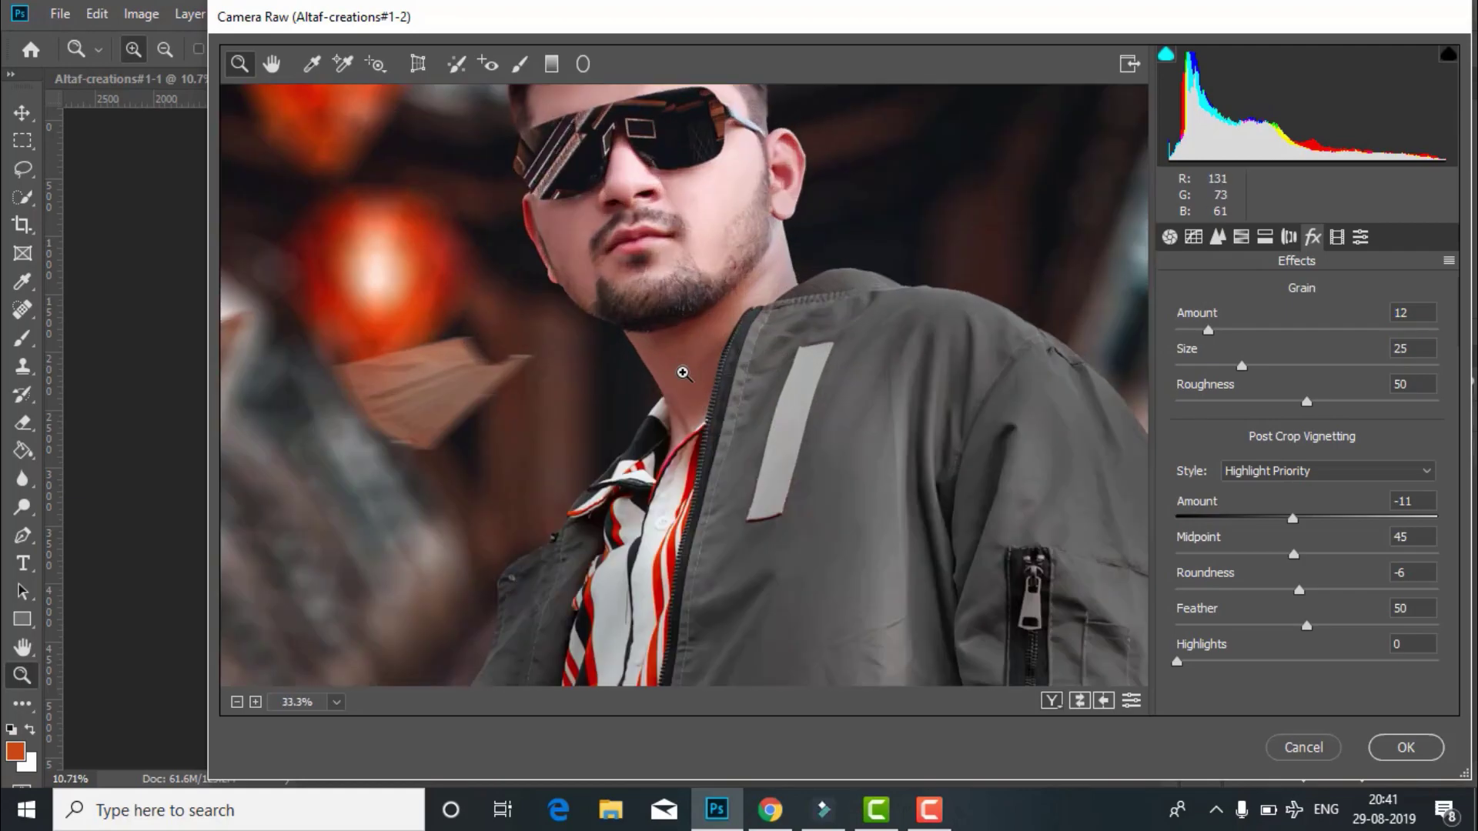
{"action": "left_click", "coordinate": [668, 388]}
{"action": "left_click", "coordinate": [1217, 237]}
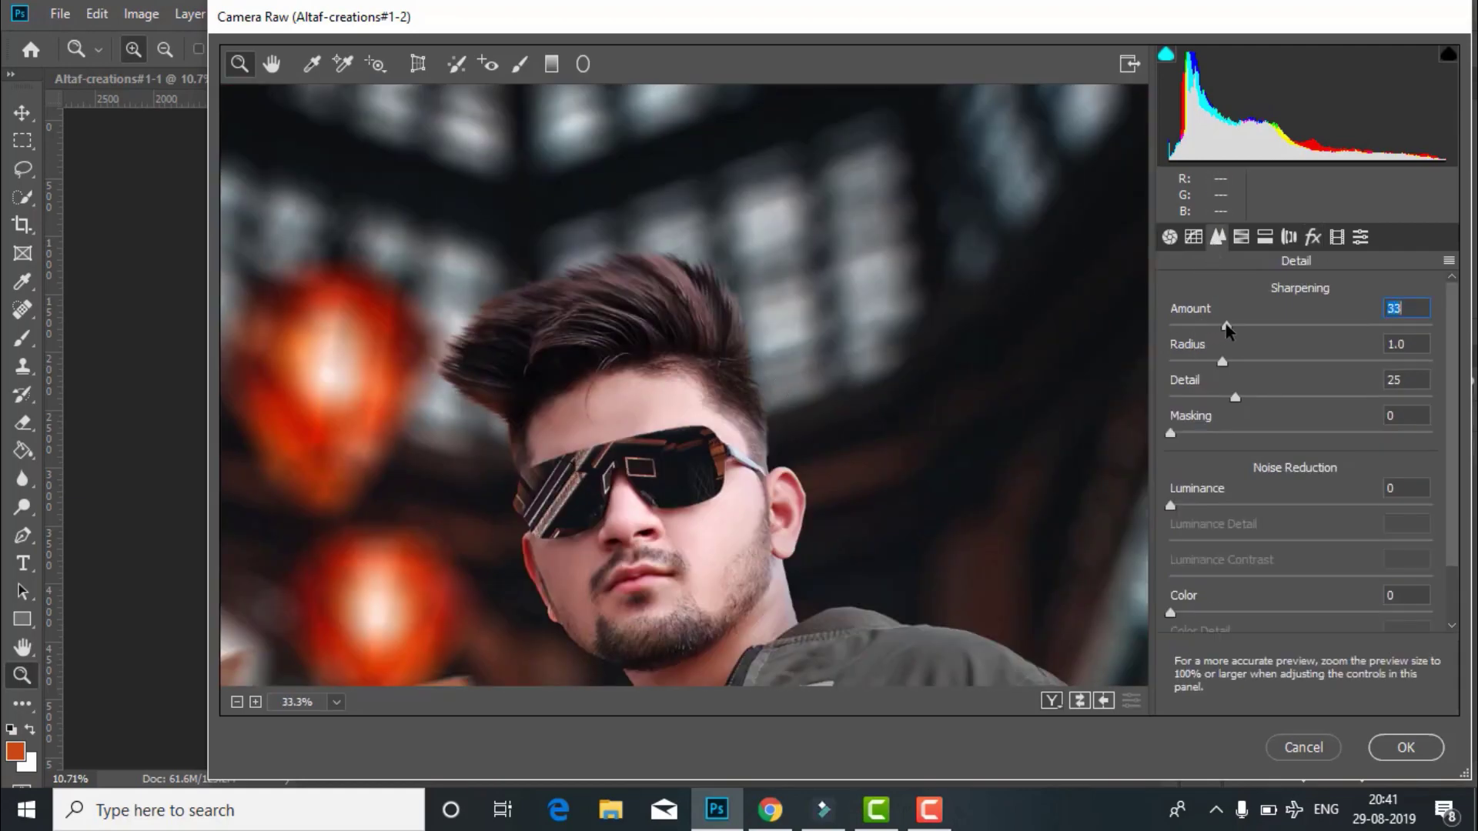
{"action": "left_click", "coordinate": [1313, 236]}
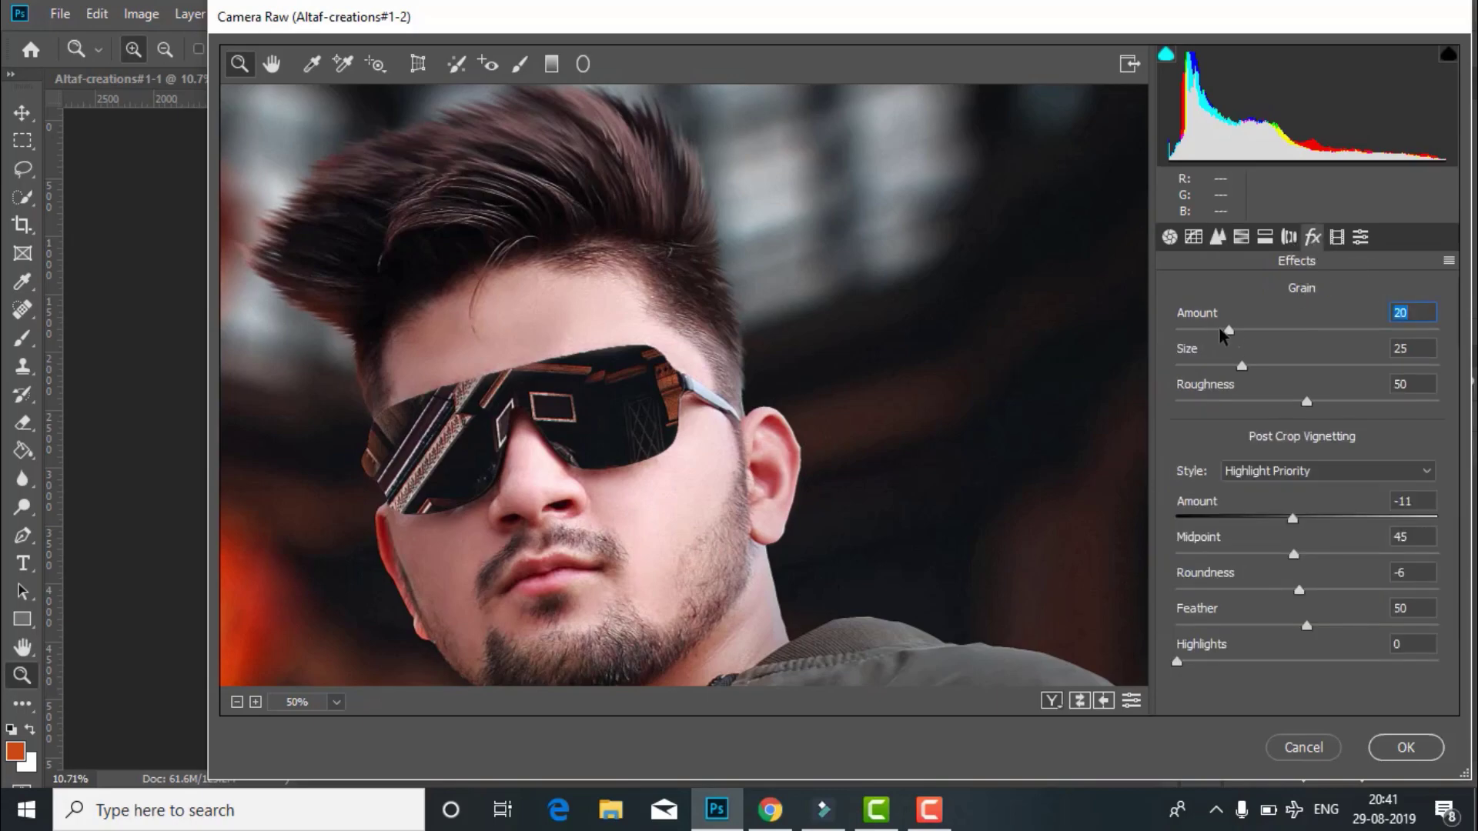
{"action": "left_click", "coordinate": [1218, 238]}
{"action": "left_click", "coordinate": [1193, 236]}
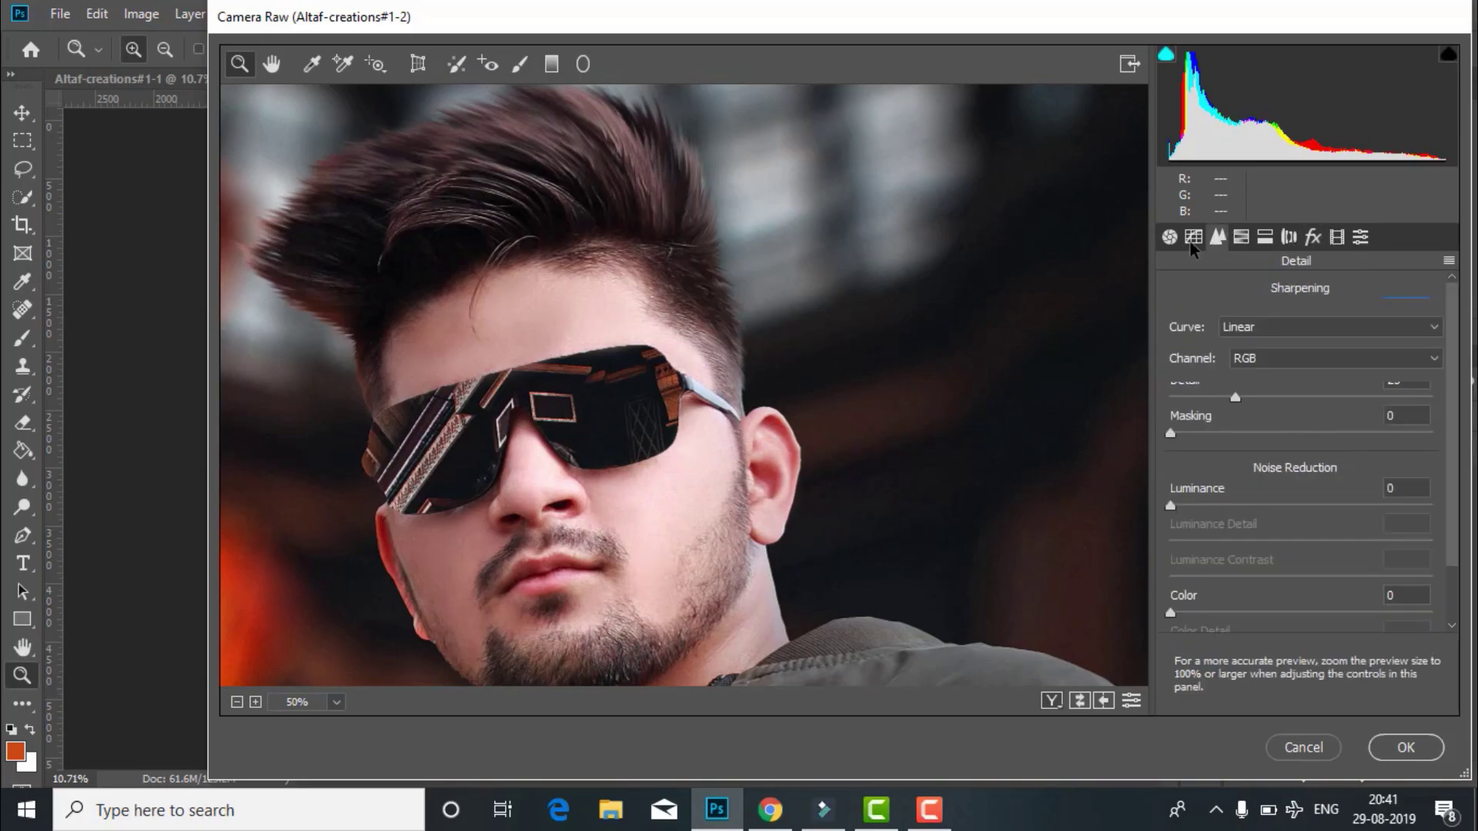
{"action": "right_click", "coordinate": [893, 112]}
- Lift the tone curve's black point, lower its white point, and apply the Camera Raw edits
{"action": "left_click", "coordinate": [957, 432]}
{"action": "left_click_drag", "start_coordinate": [1168, 658], "coordinate": [1170, 653]}
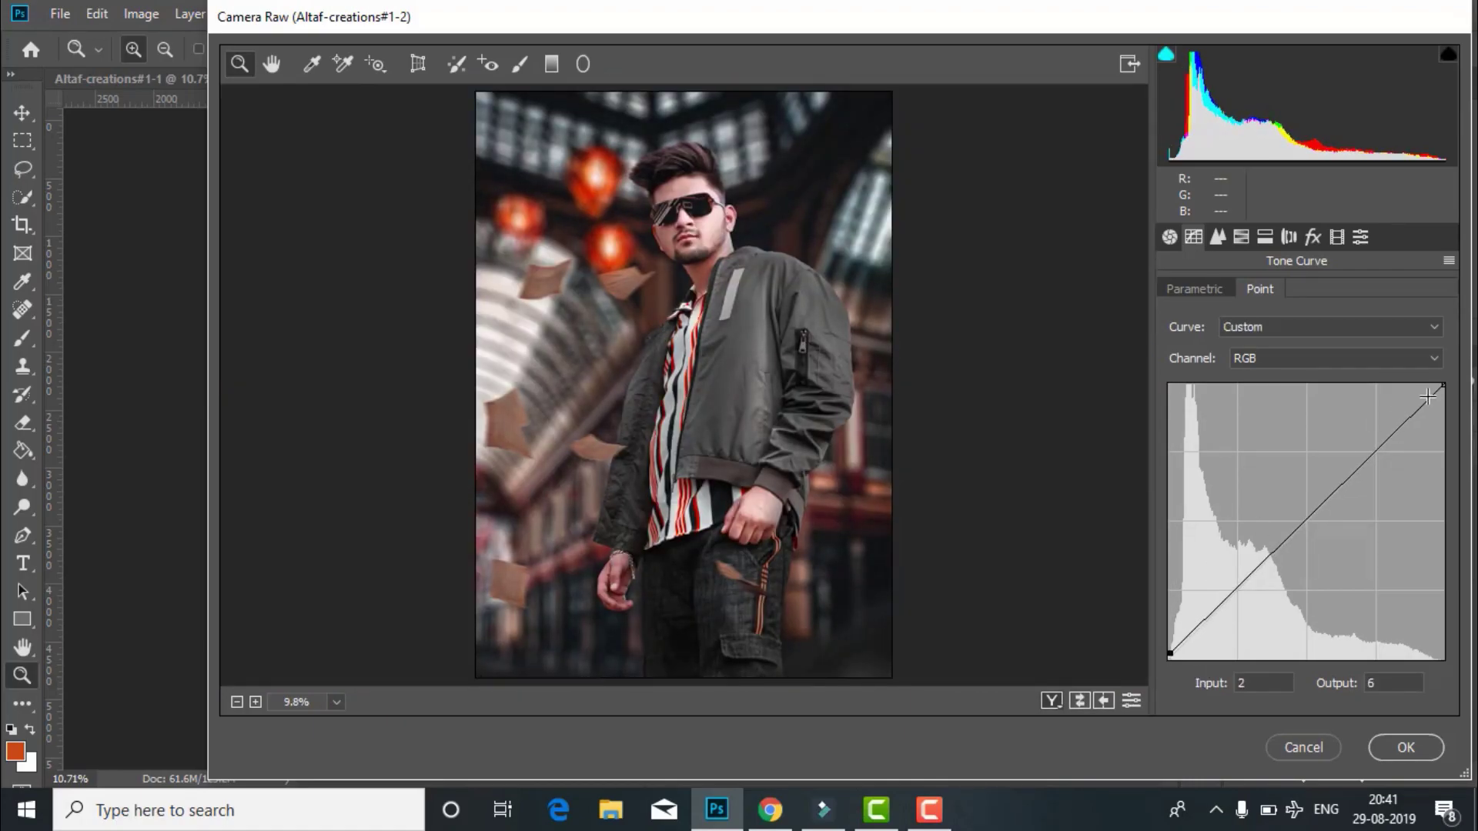
{"action": "left_click_drag", "start_coordinate": [1443, 387], "coordinate": [1440, 393]}
{"action": "left_click", "coordinate": [1053, 701]}
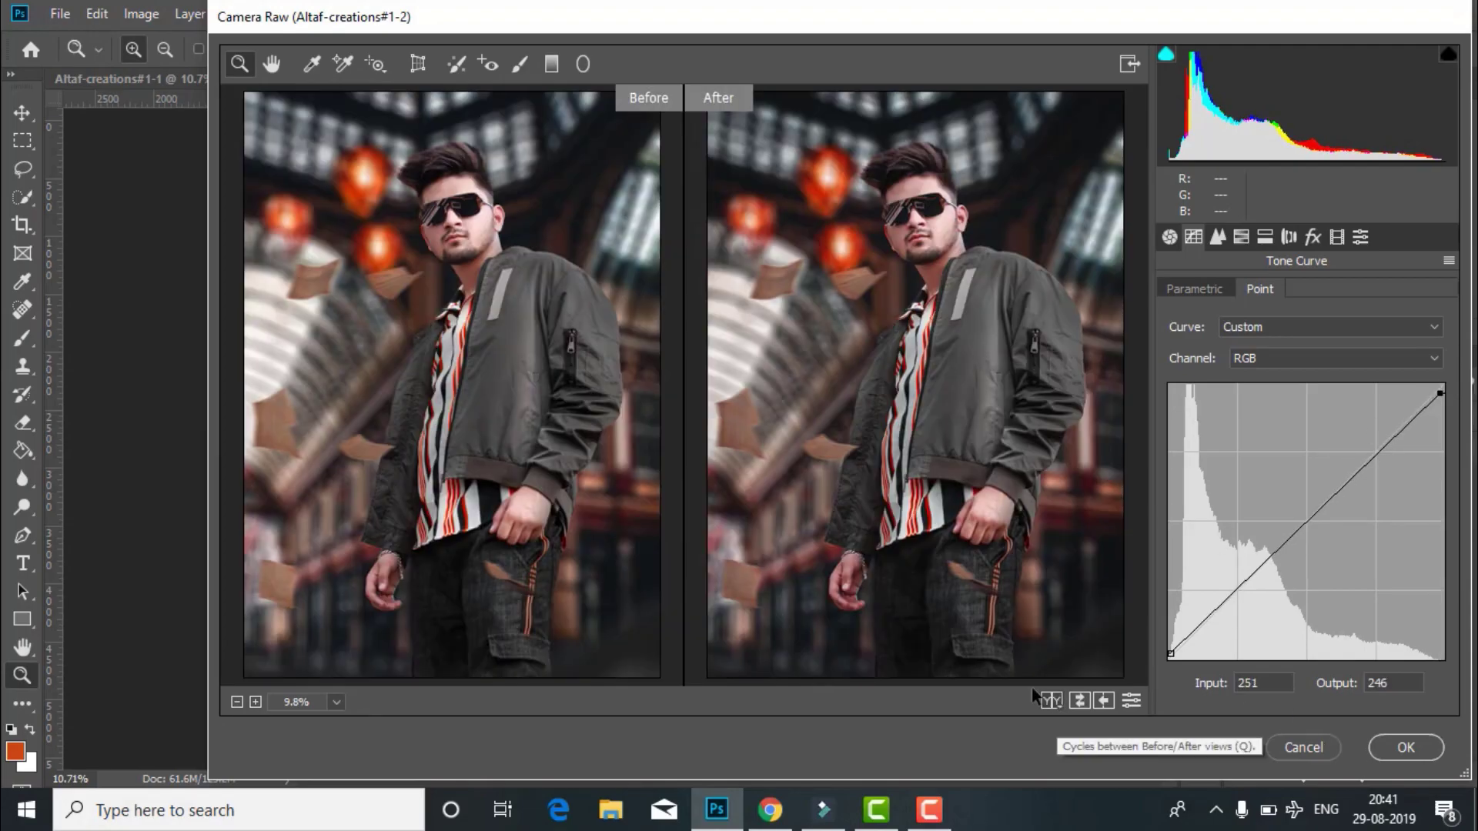
{"action": "left_click", "coordinate": [1395, 753]}
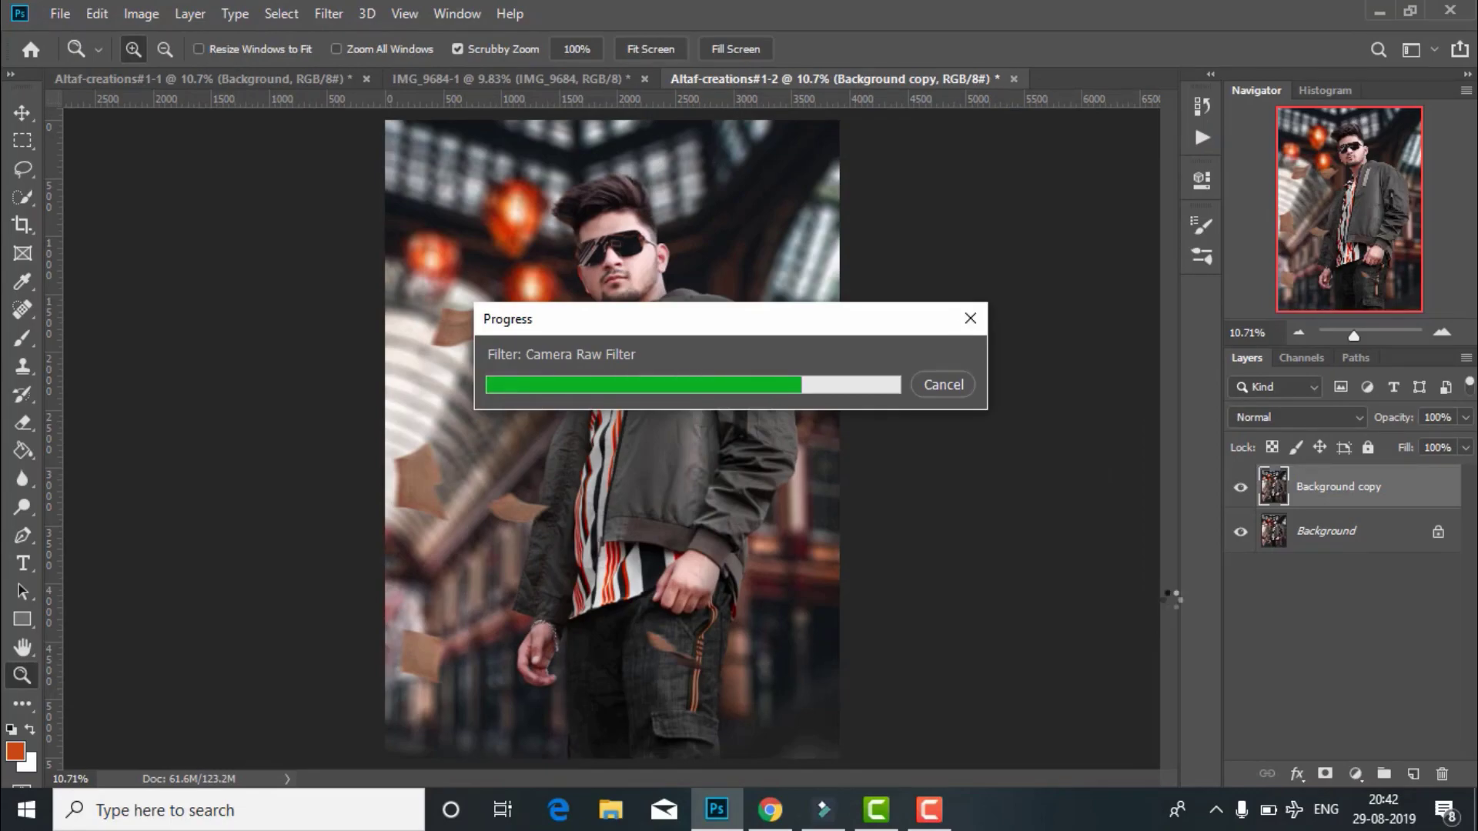
- Compare the filtered layer on and off, then merge all visible layers
{"action": "left_click", "coordinate": [1241, 490]}
{"action": "left_click", "coordinate": [1241, 490]}
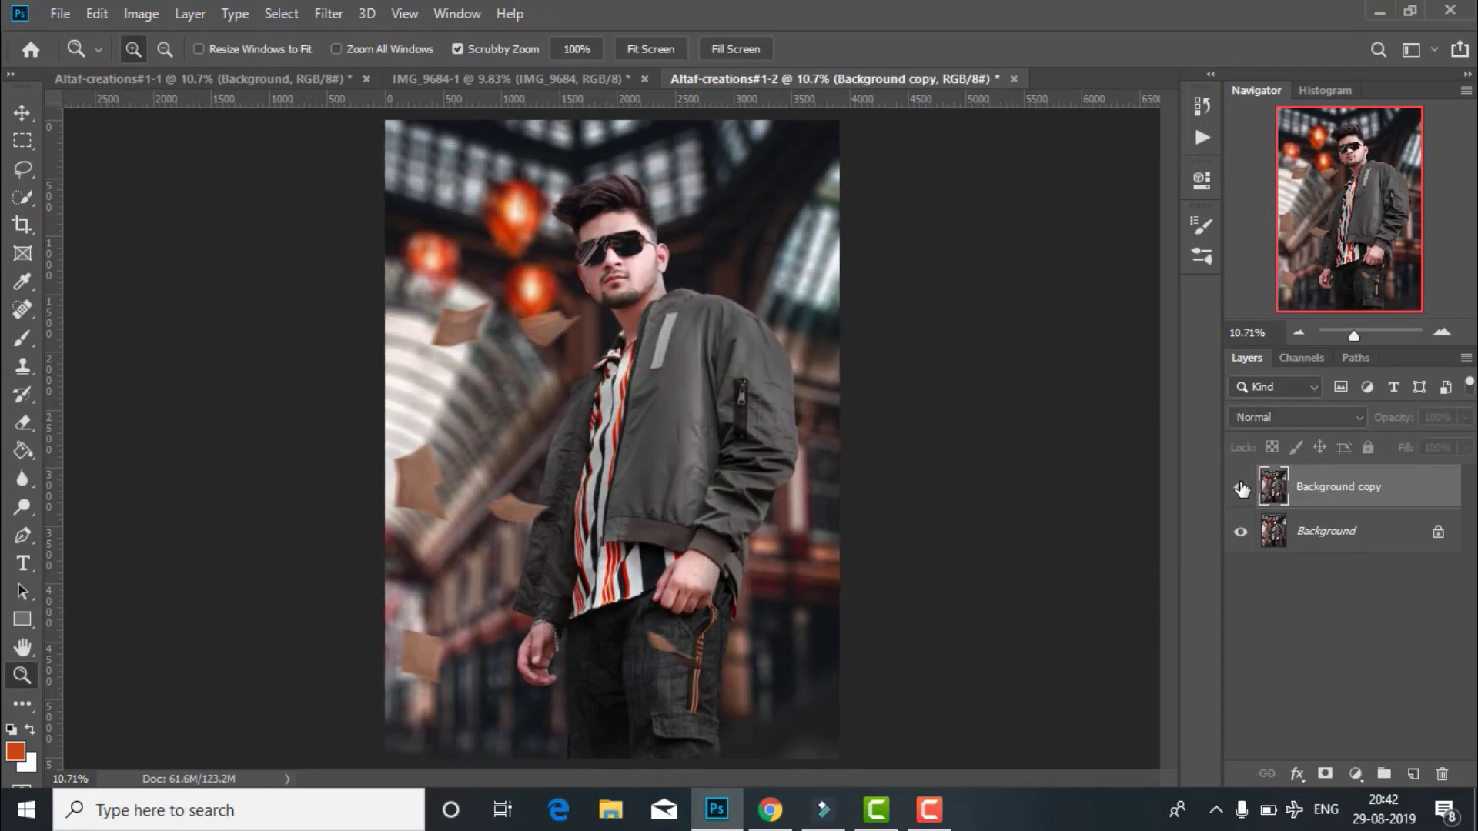
{"action": "left_click", "coordinate": [1240, 490]}
{"action": "right_click", "coordinate": [1321, 490]}
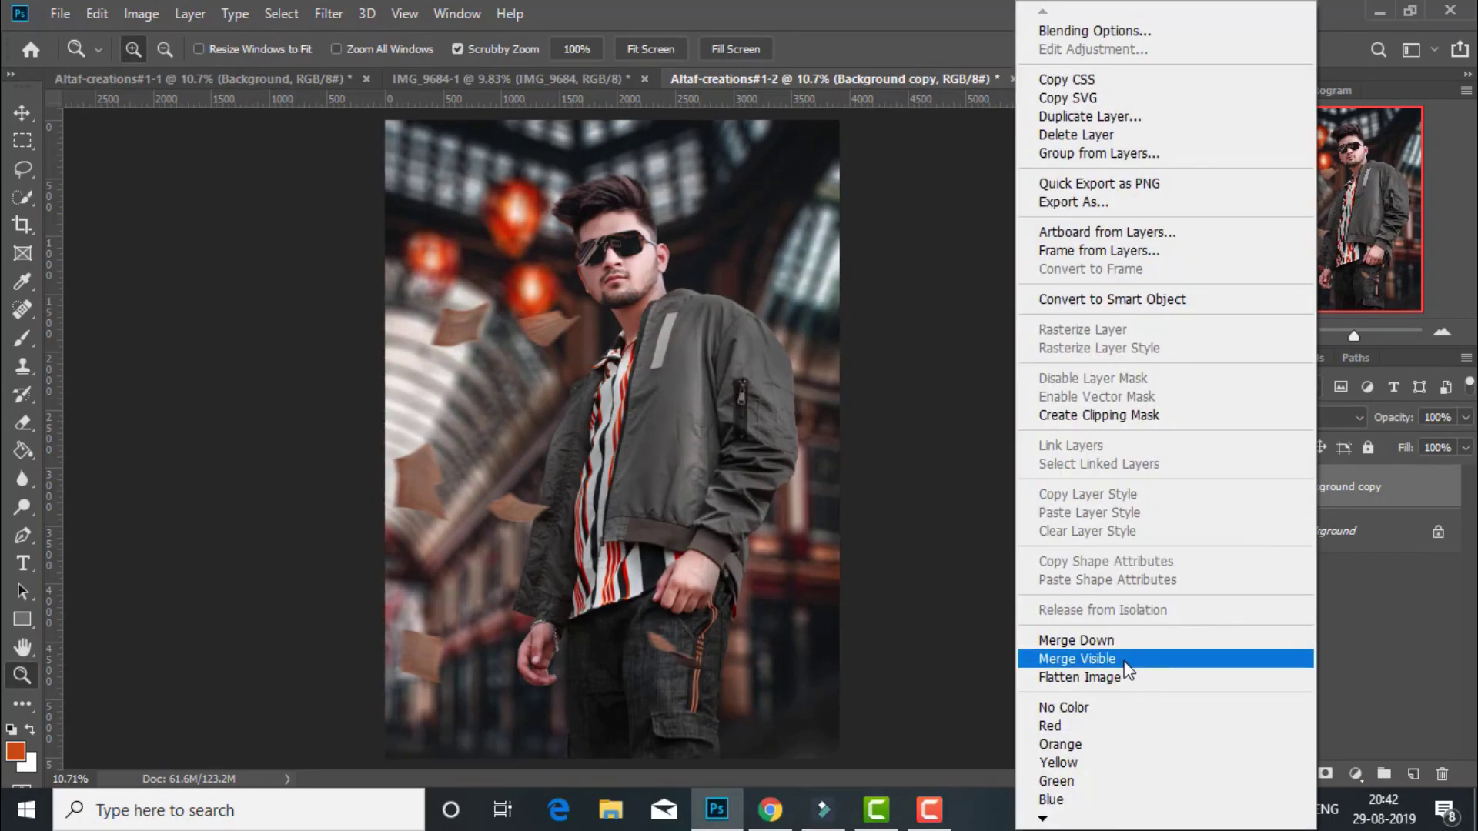
{"action": "left_click", "coordinate": [1182, 656]}
- Add a FoggyNight.3DL Color Lookup layer at 25% fill and inspect the jacket
{"action": "left_click", "coordinate": [1356, 776]}
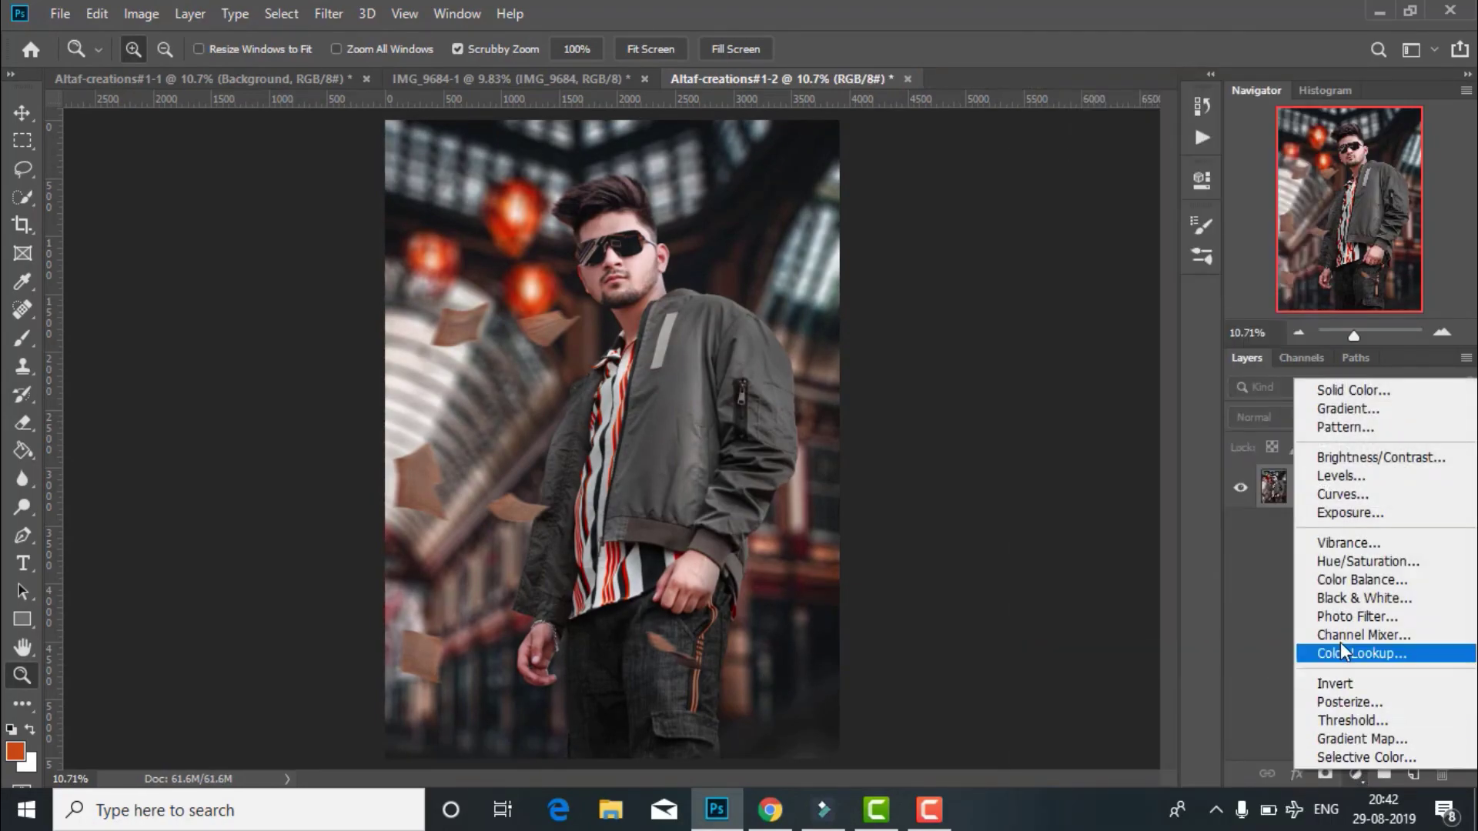
{"action": "left_click", "coordinate": [1359, 654]}
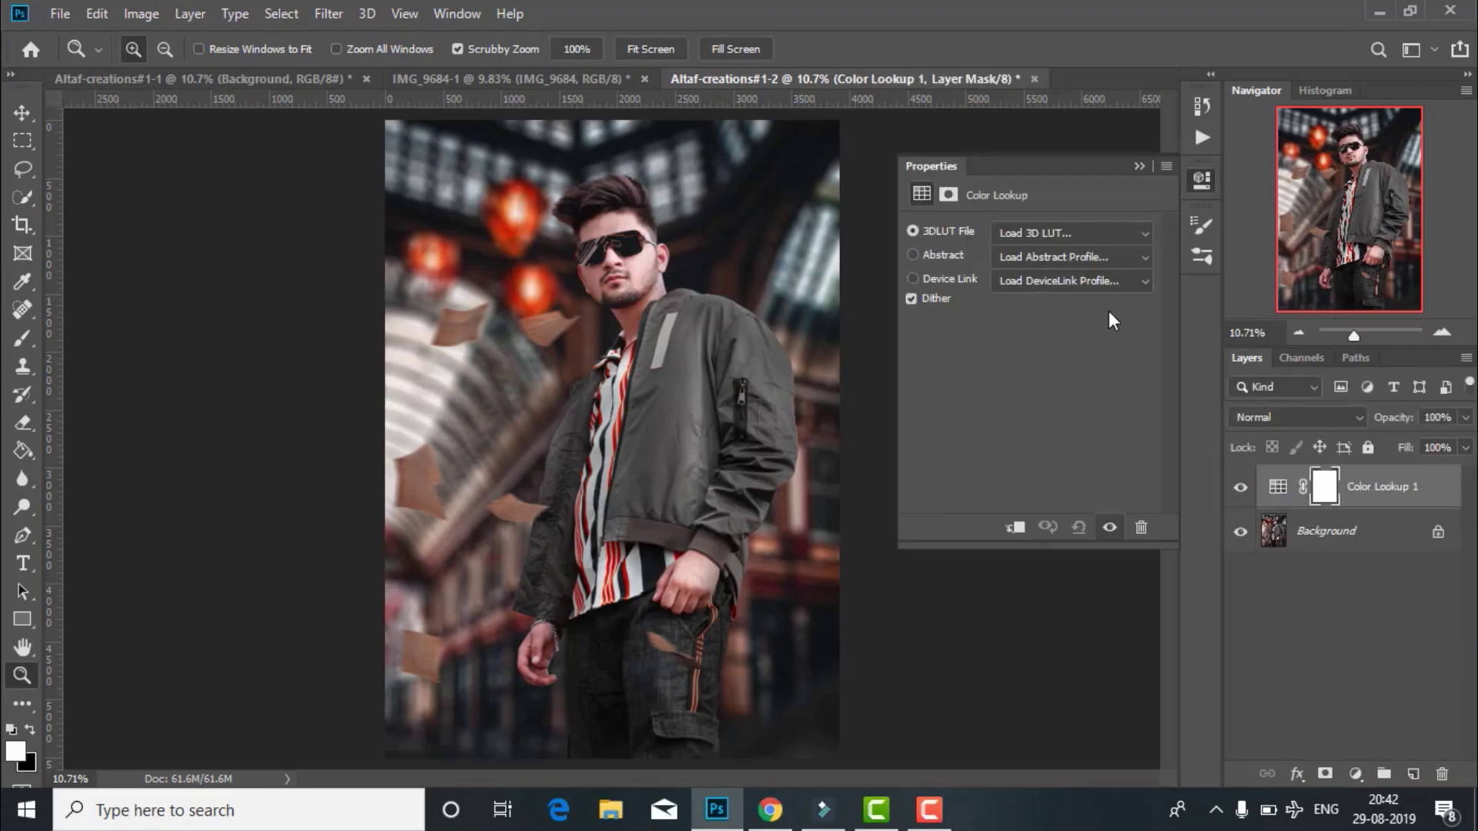
{"action": "left_click", "coordinate": [1082, 228]}
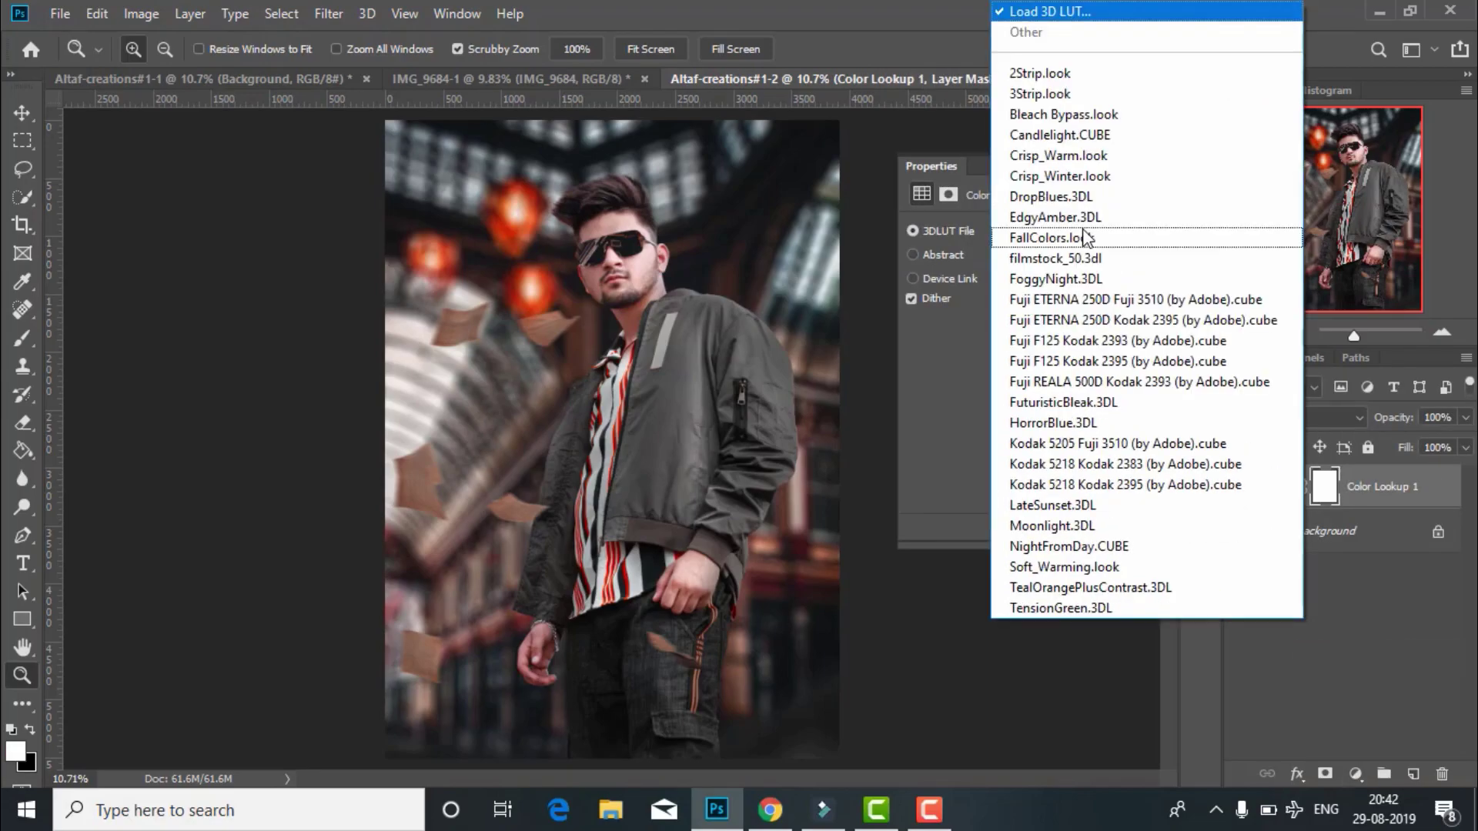
{"action": "left_click", "coordinate": [1062, 279]}
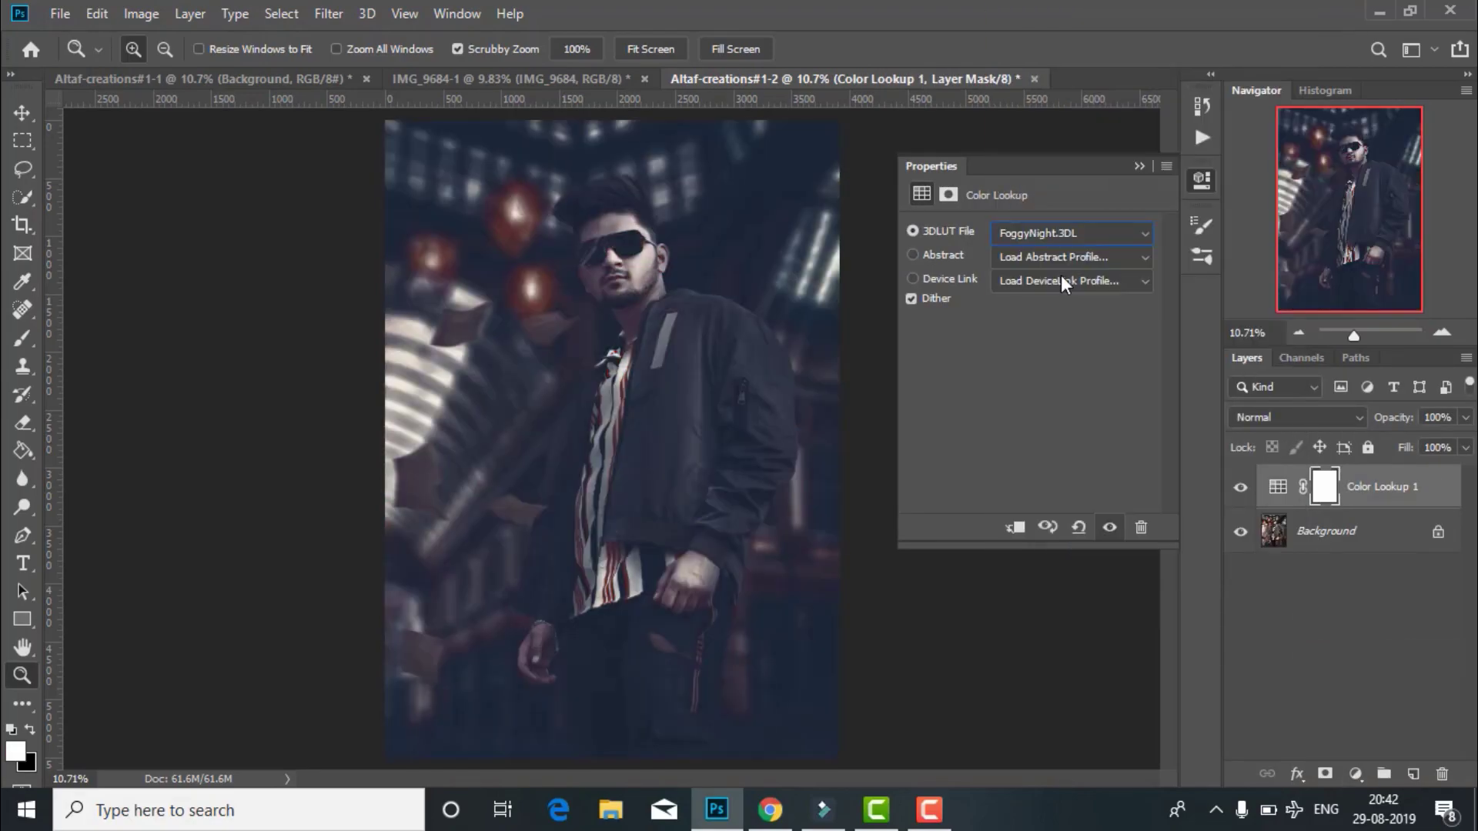
{"action": "left_click", "coordinate": [1138, 167]}
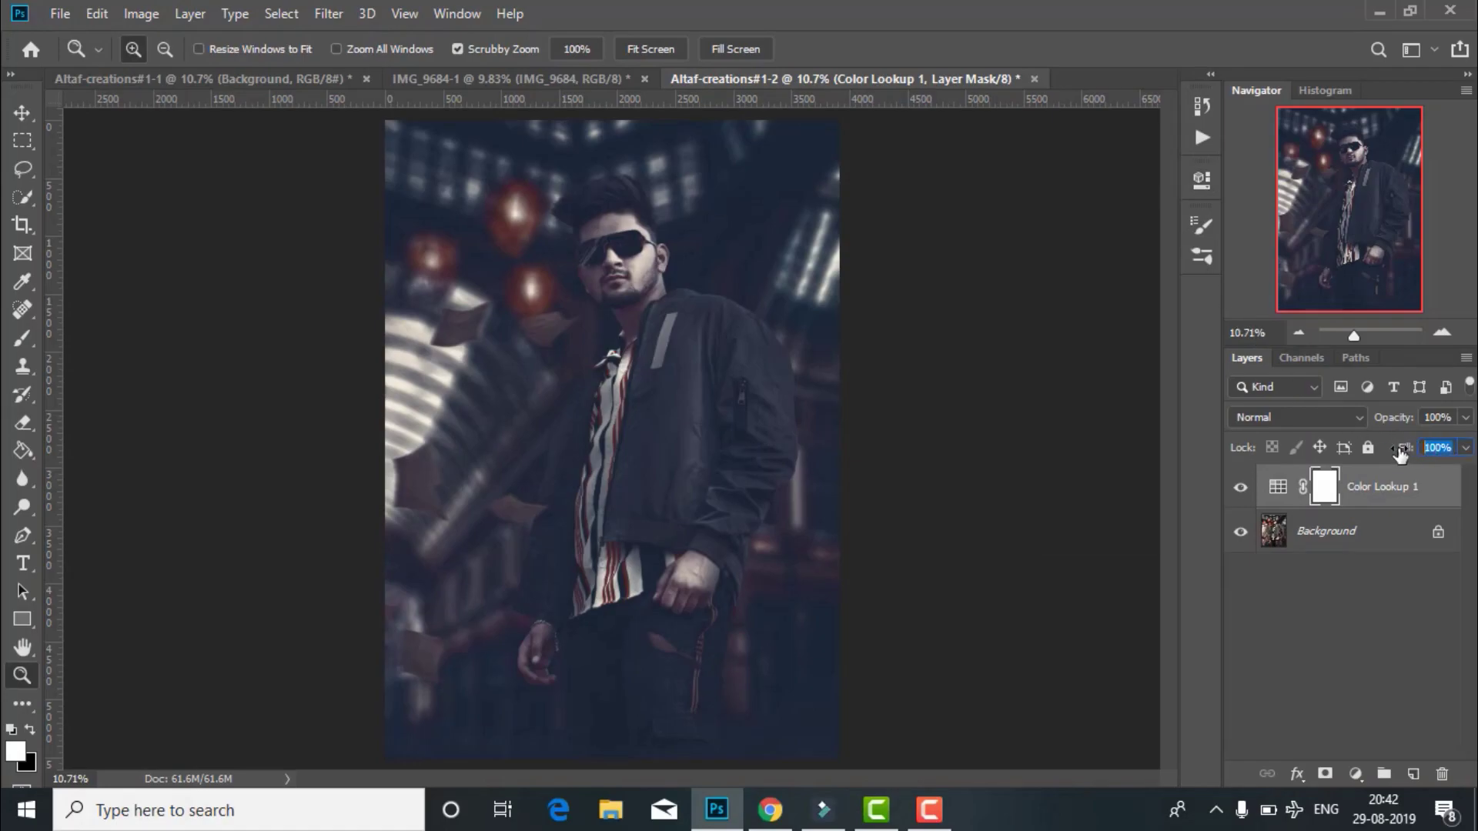
{"action": "left_click", "coordinate": [1447, 447]}
{"action": "type", "text": "30"}
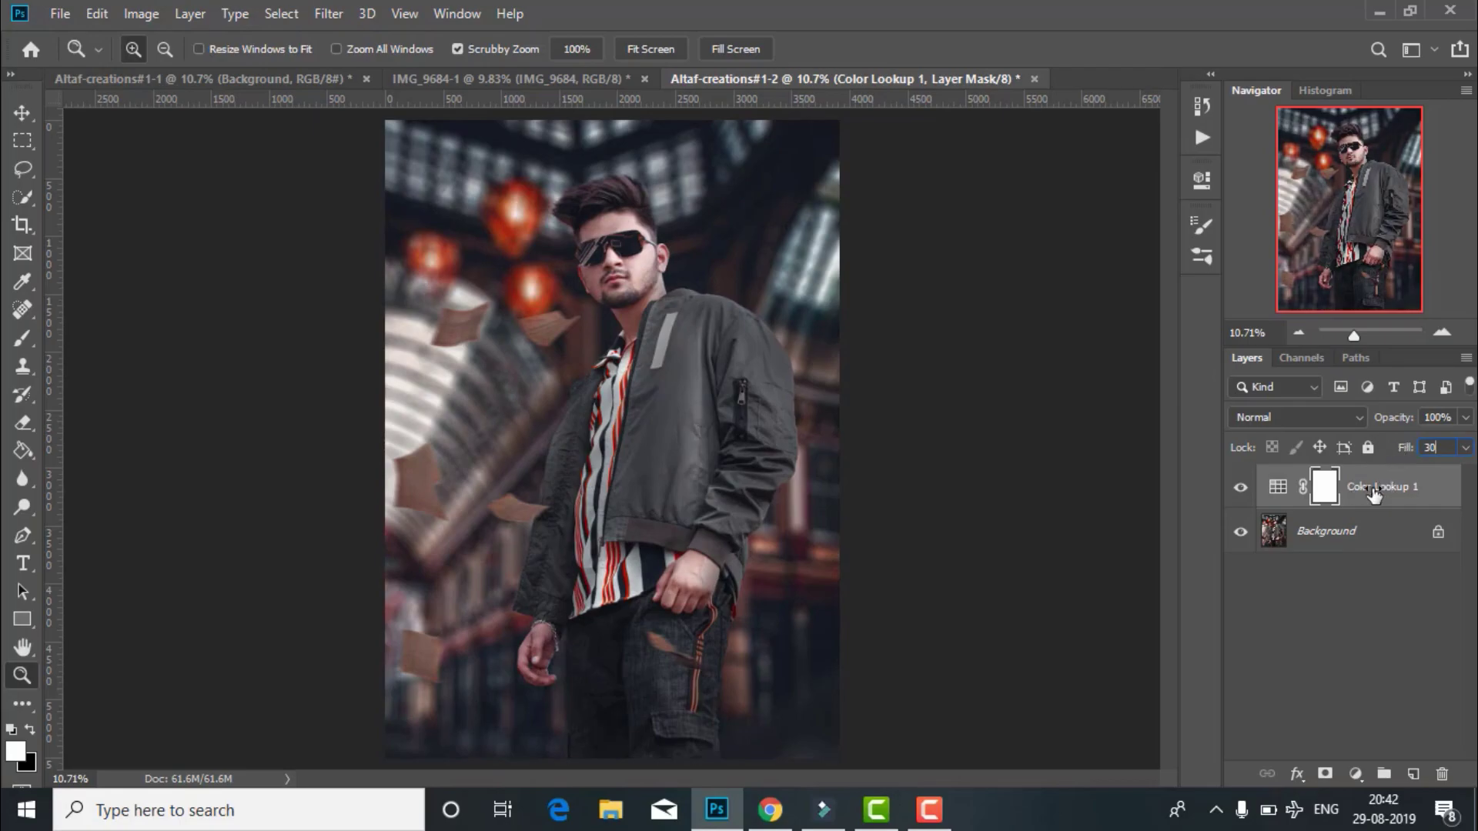
{"action": "left_click_drag", "start_coordinate": [655, 351], "coordinate": [654, 469]}
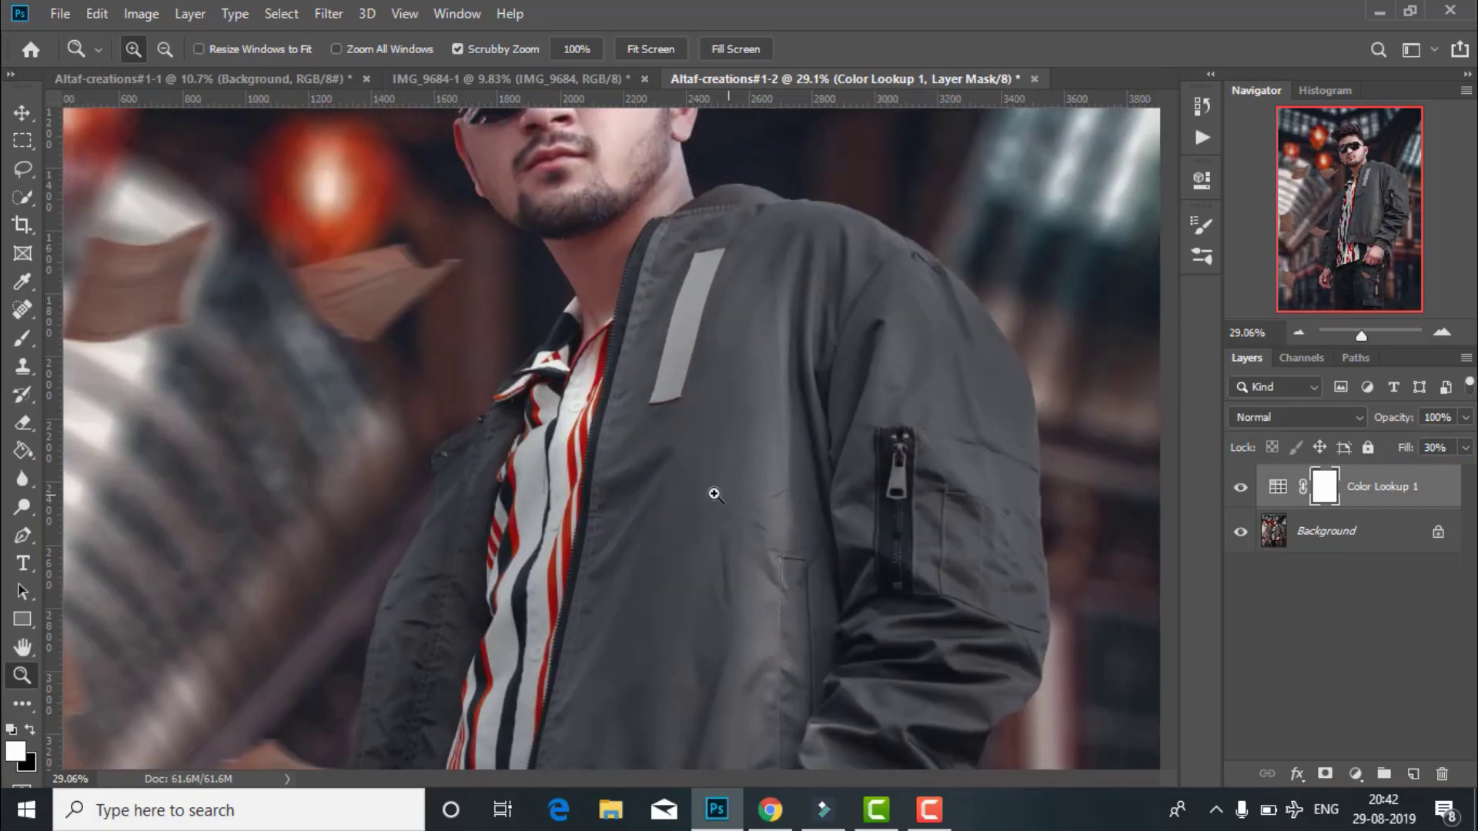
{"action": "scroll", "coordinate": [960, 451], "scroll_direction": "up", "scroll_amount": 2}
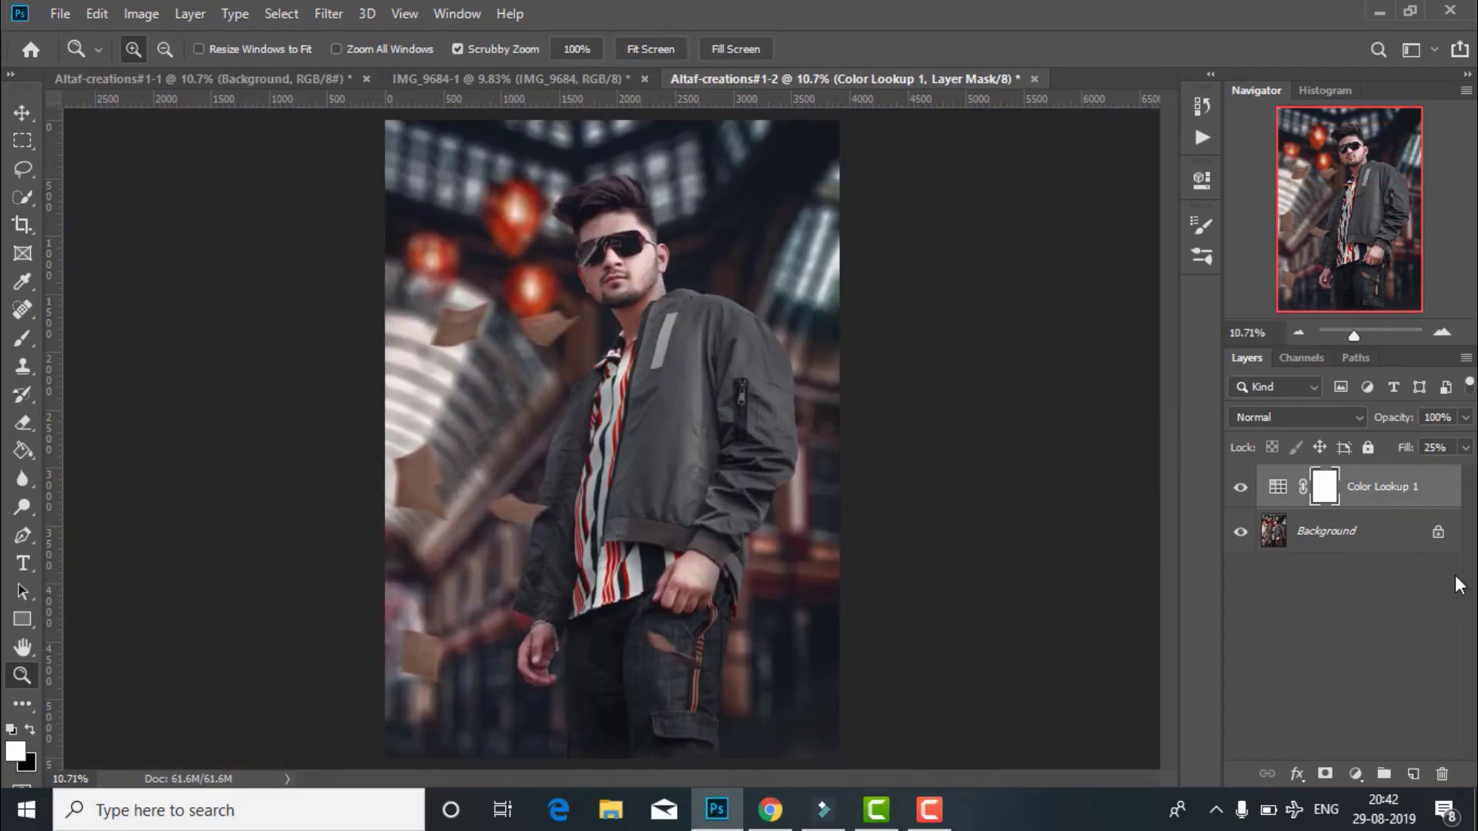
{"action": "right_click", "coordinate": [1384, 487]}
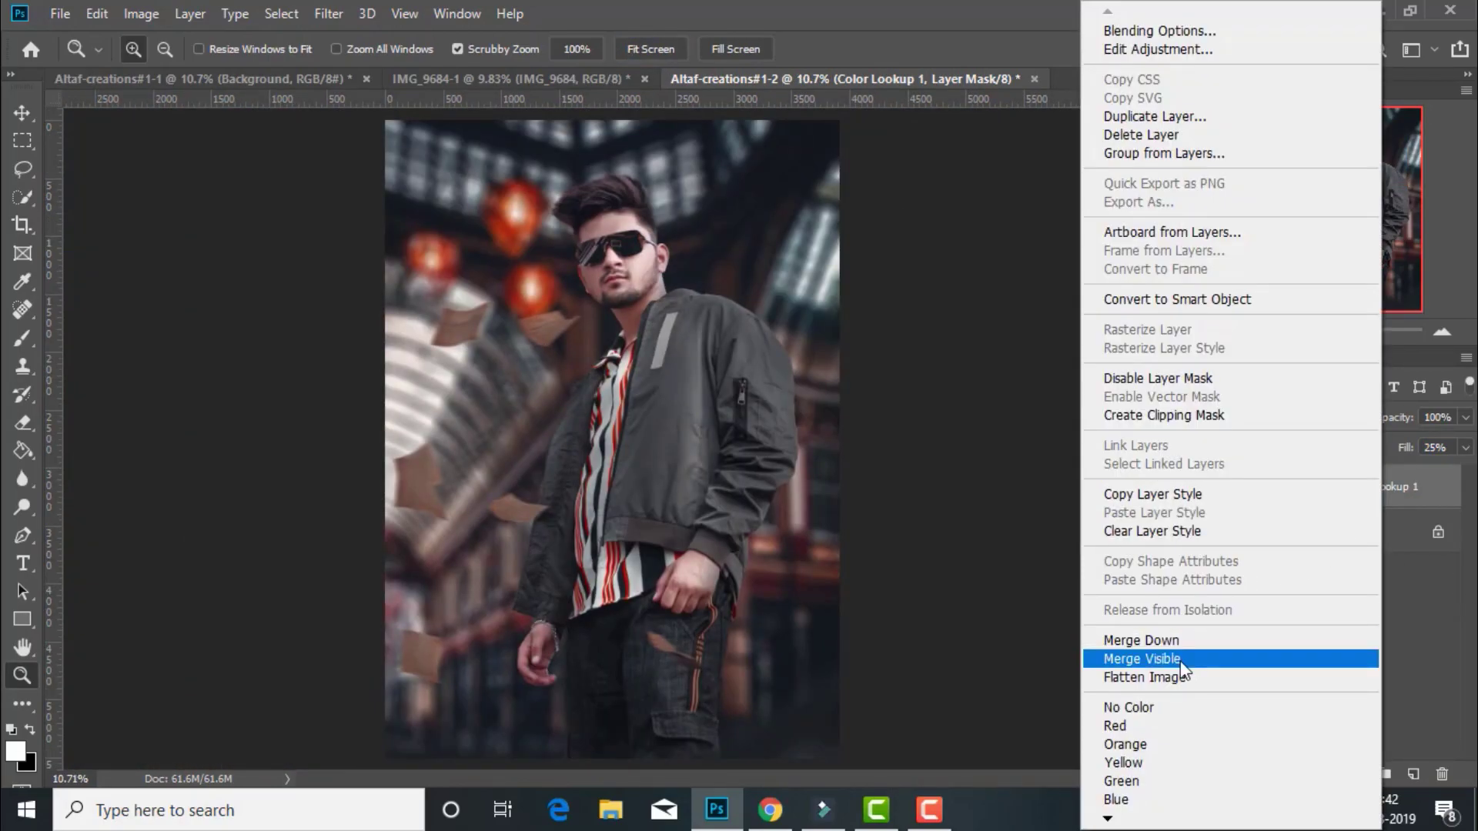
- Duplicate the merged Background and apply a 2.1-pixel High Pass filter to the copy
{"action": "key", "text": "Escape"}
{"action": "key", "text": "Delete"}
{"action": "left_click_drag", "start_coordinate": [1360, 501], "coordinate": [1414, 774]}
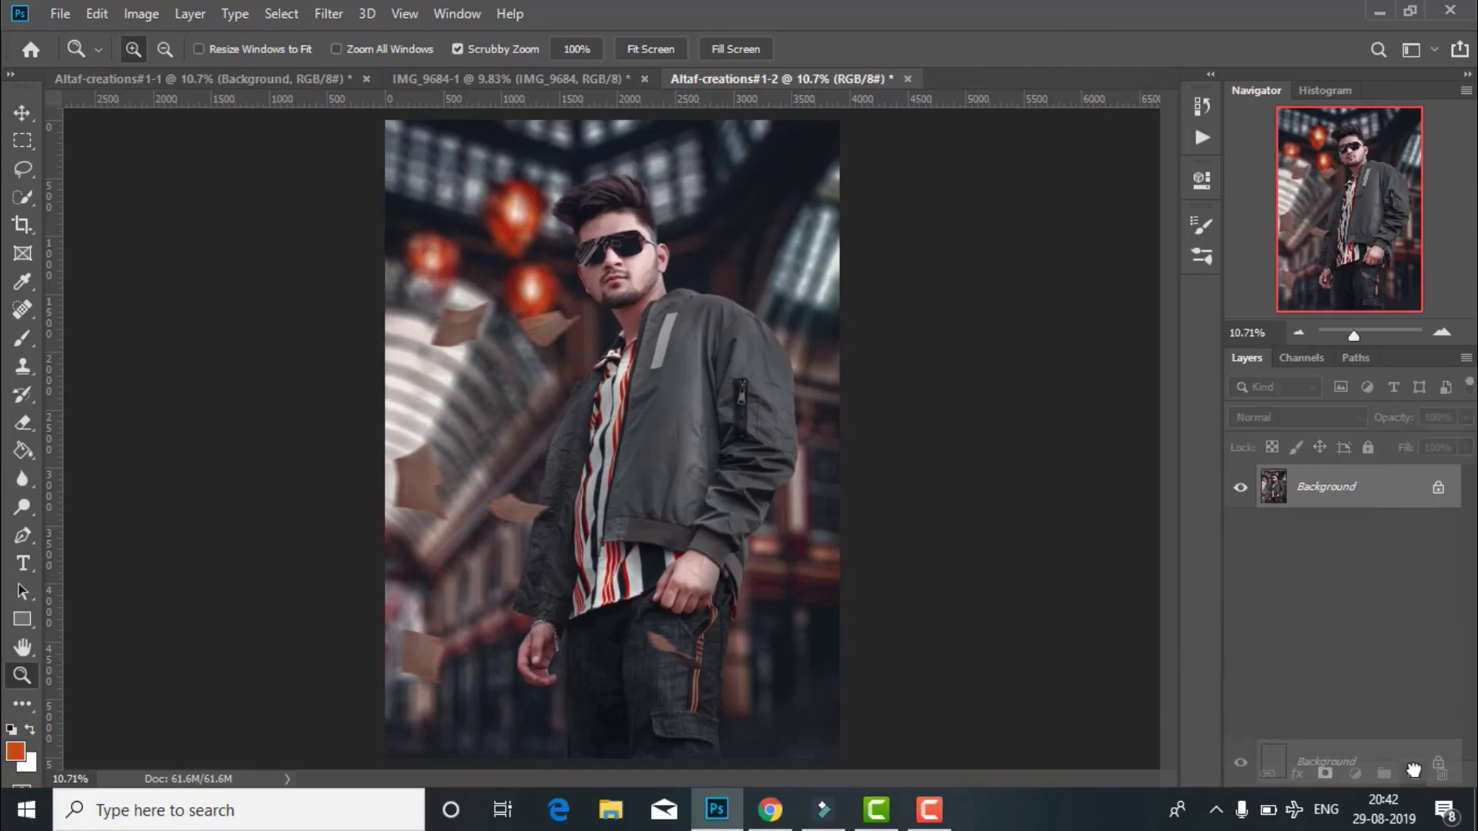
{"action": "left_click", "coordinate": [328, 14]}
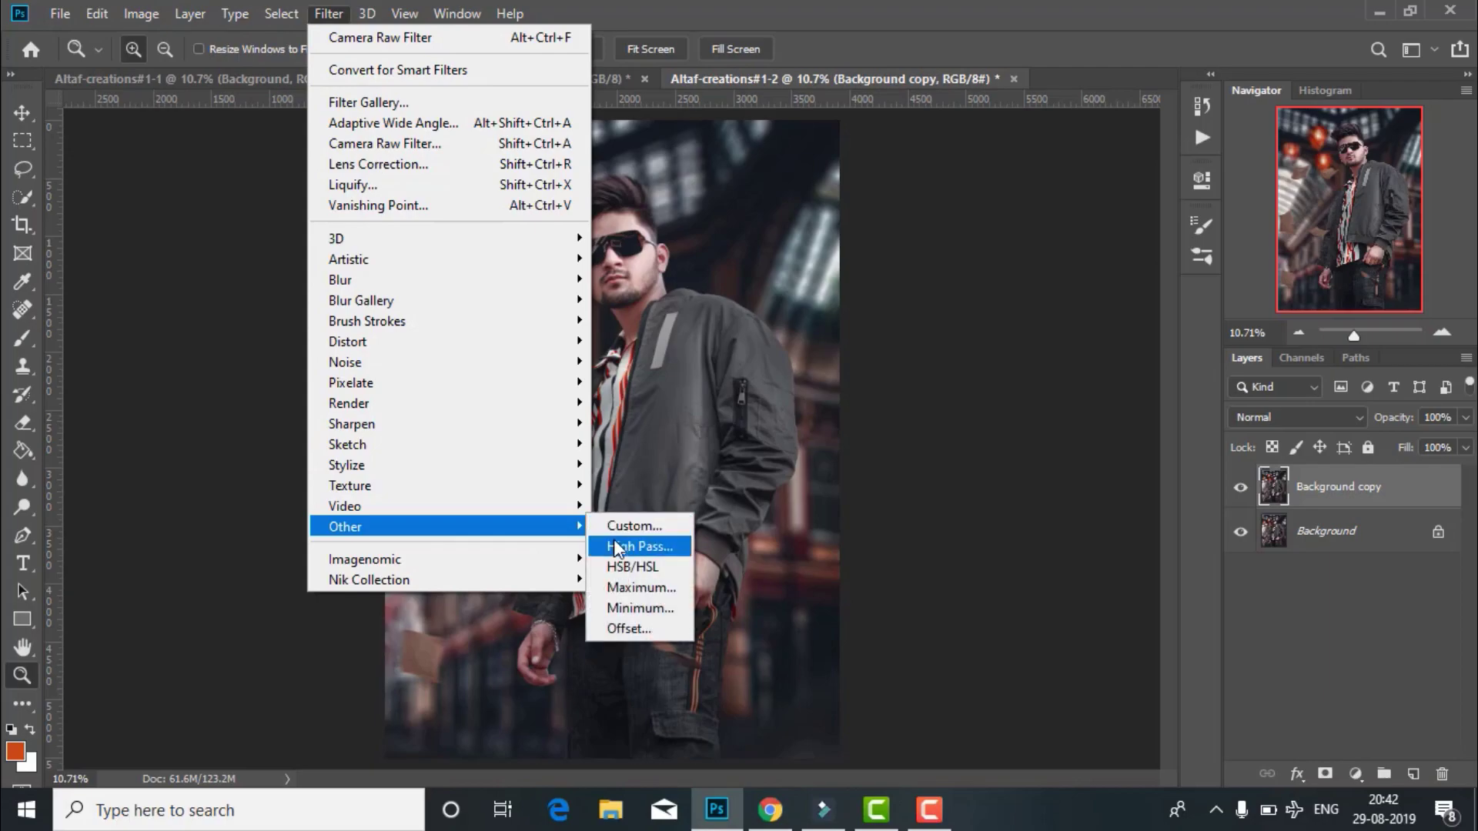
{"action": "left_click", "coordinate": [621, 545]}
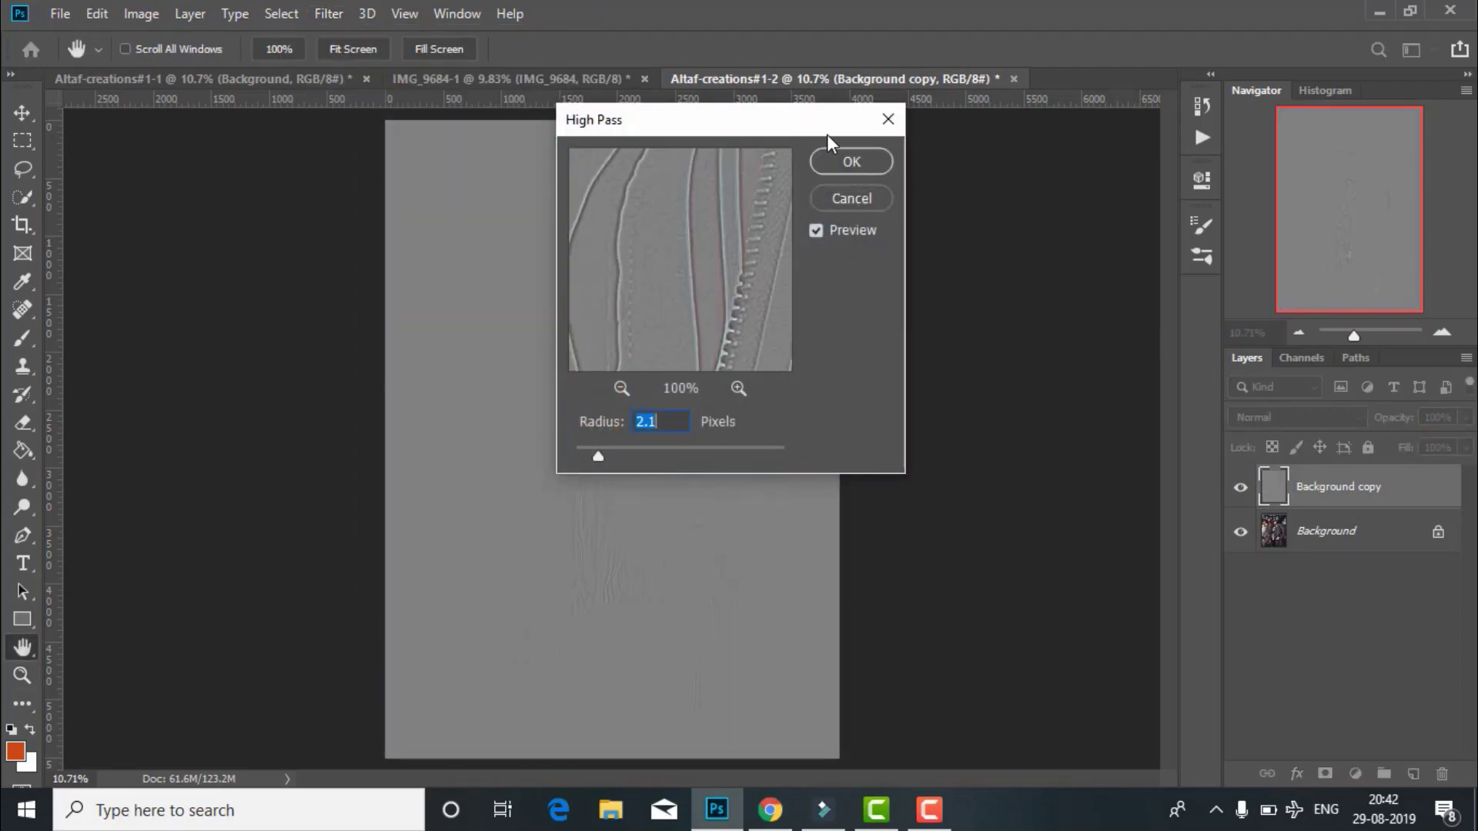
{"action": "left_click", "coordinate": [839, 160]}
- Blend the High Pass copy as Overlay, check the face, and merge visible layers
{"action": "left_click", "coordinate": [1254, 412]}
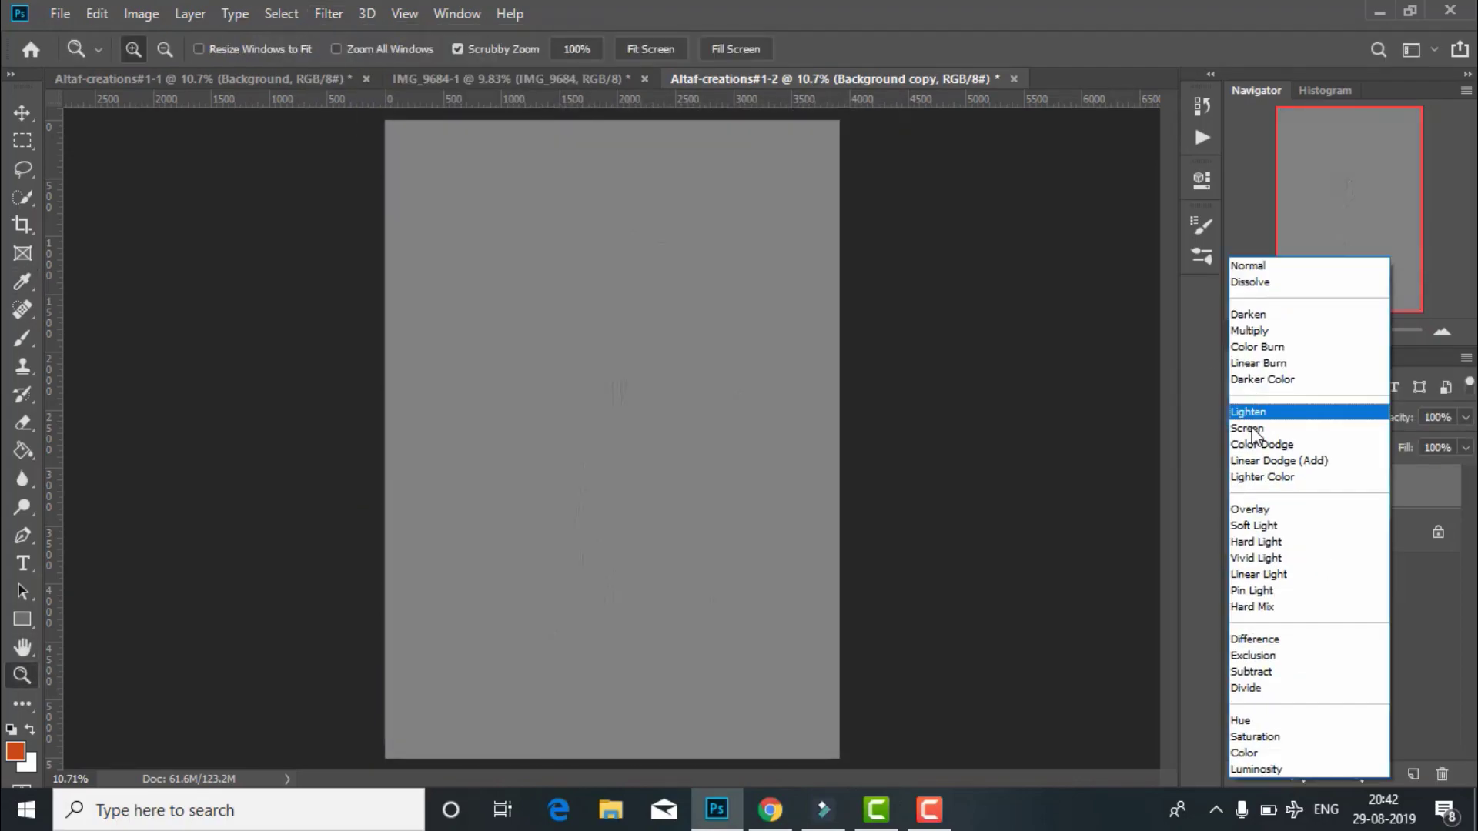
{"action": "left_click", "coordinate": [1260, 510]}
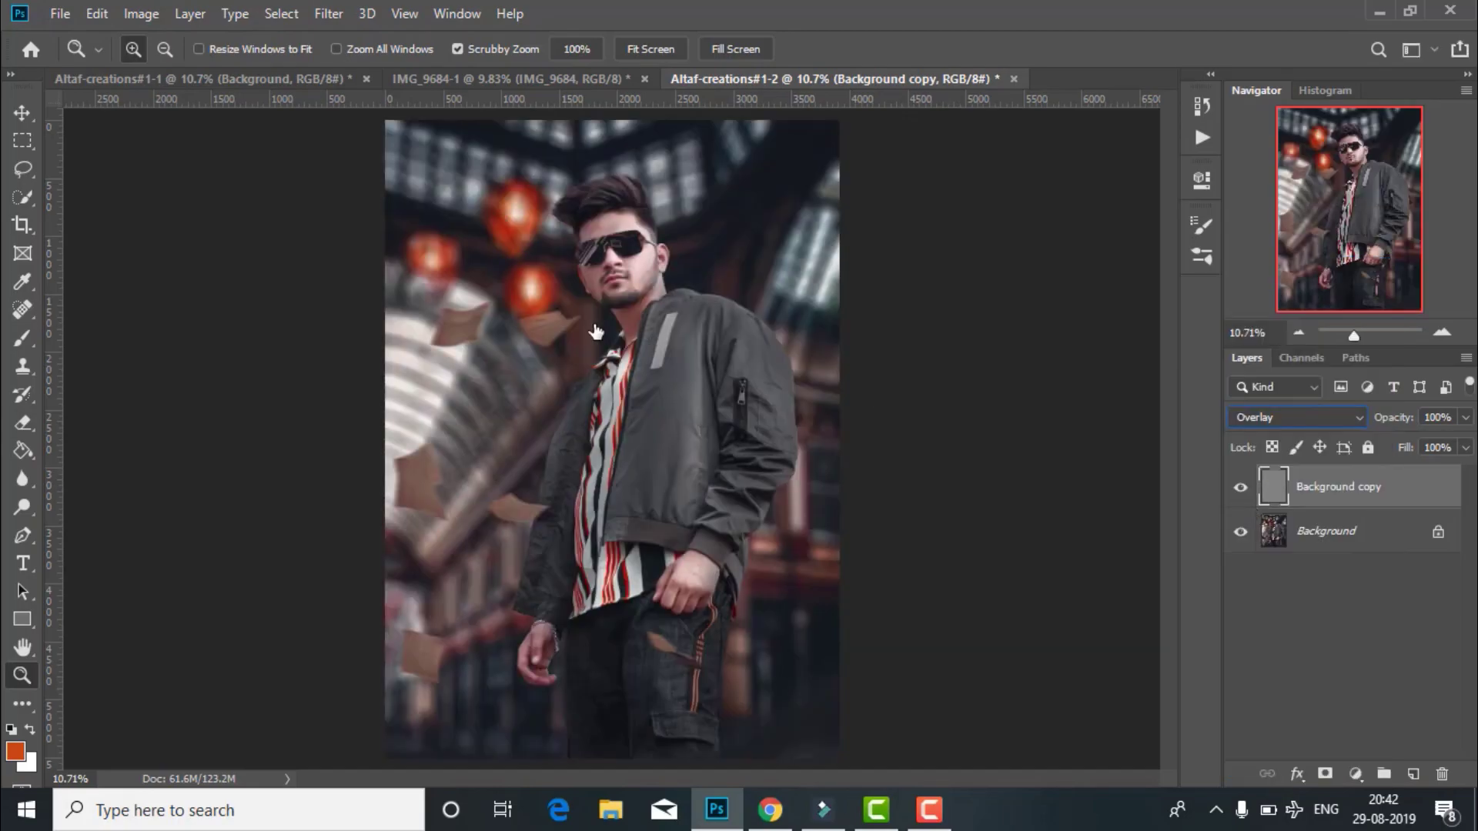
{"action": "left_click_drag", "start_coordinate": [602, 260], "coordinate": [694, 313]}
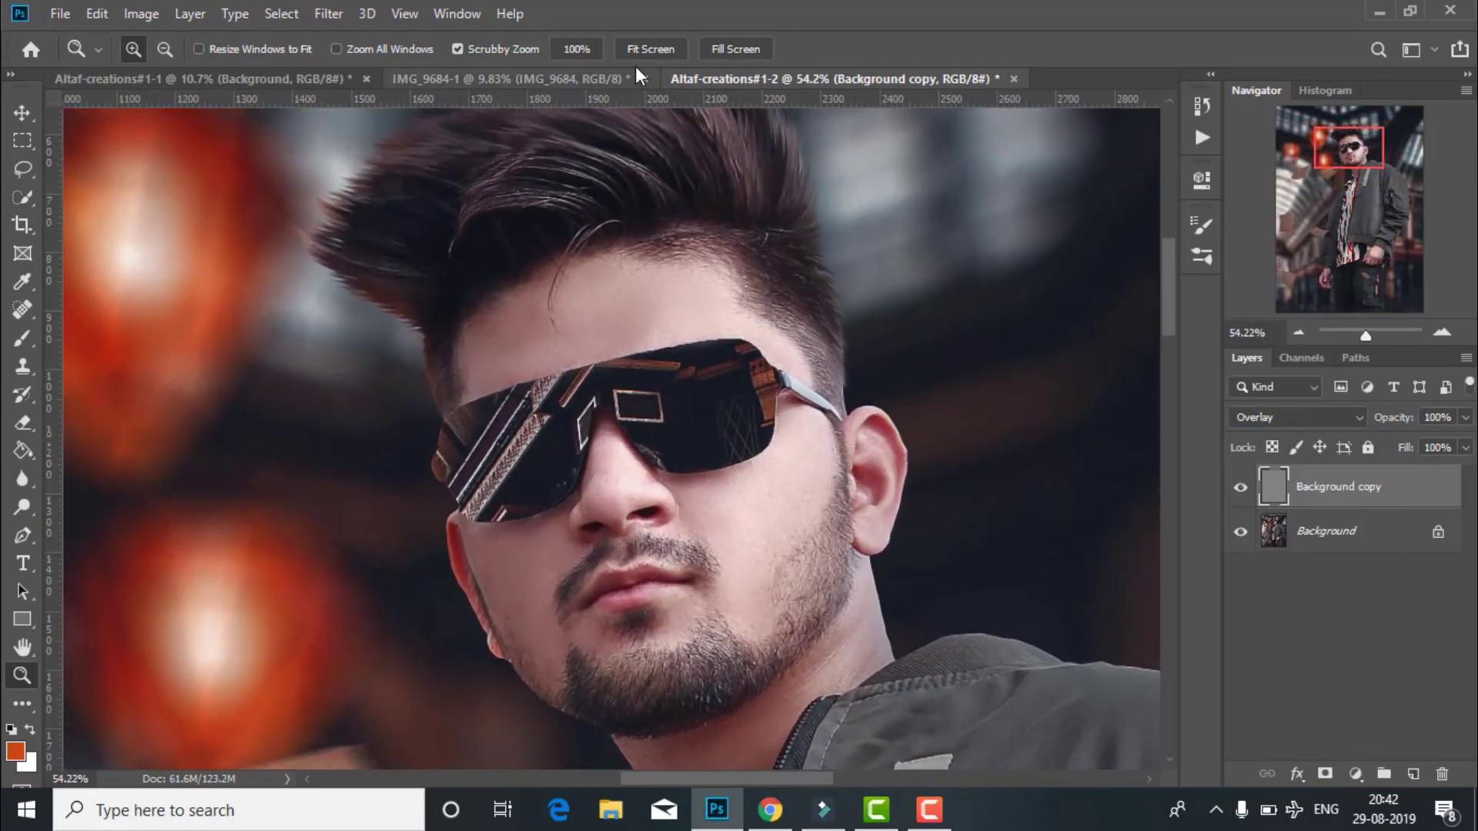
{"action": "left_click", "coordinate": [650, 48]}
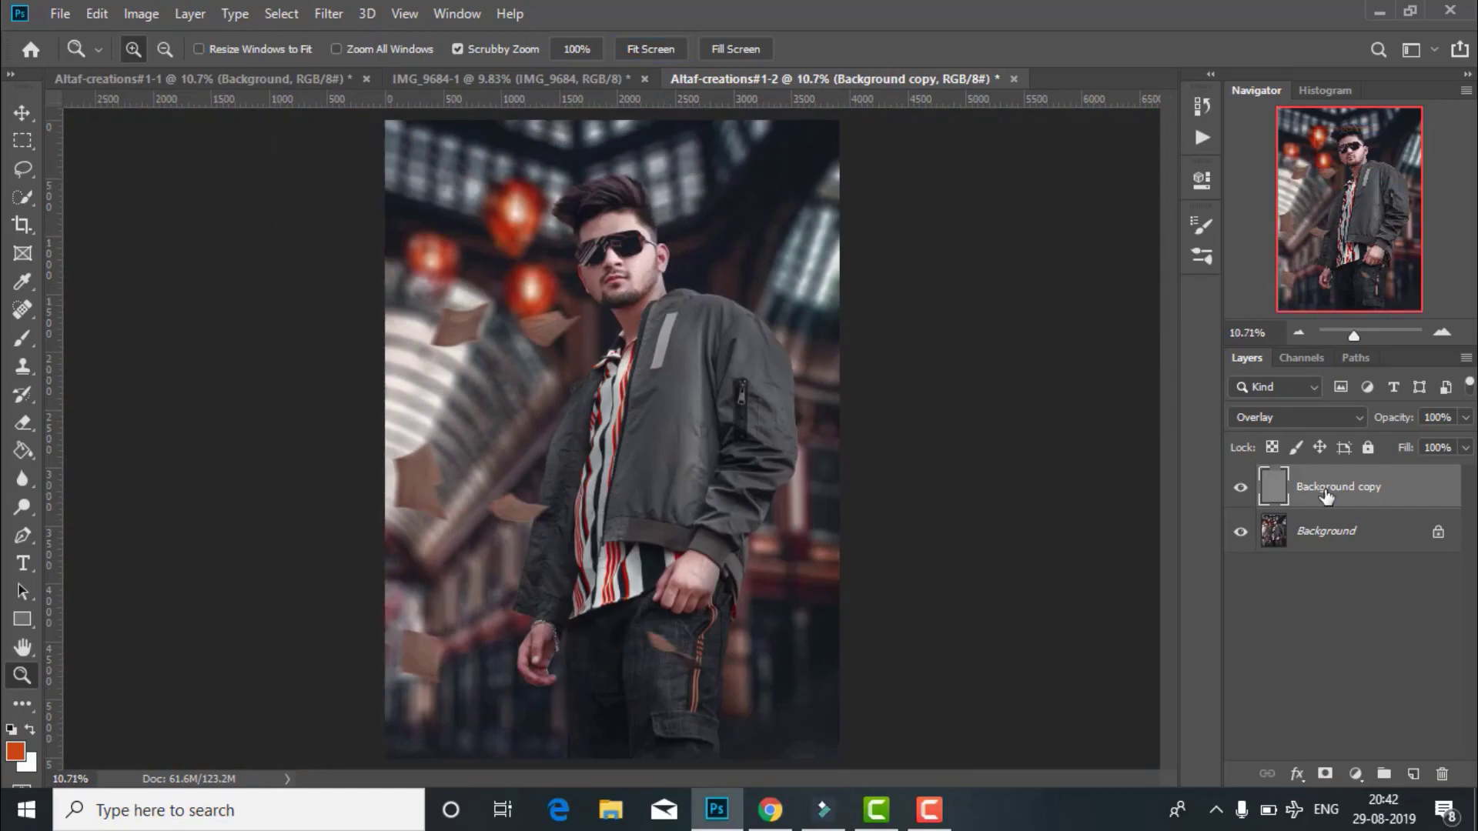
{"action": "right_click", "coordinate": [1324, 488]}
{"action": "left_click", "coordinate": [1070, 661]}
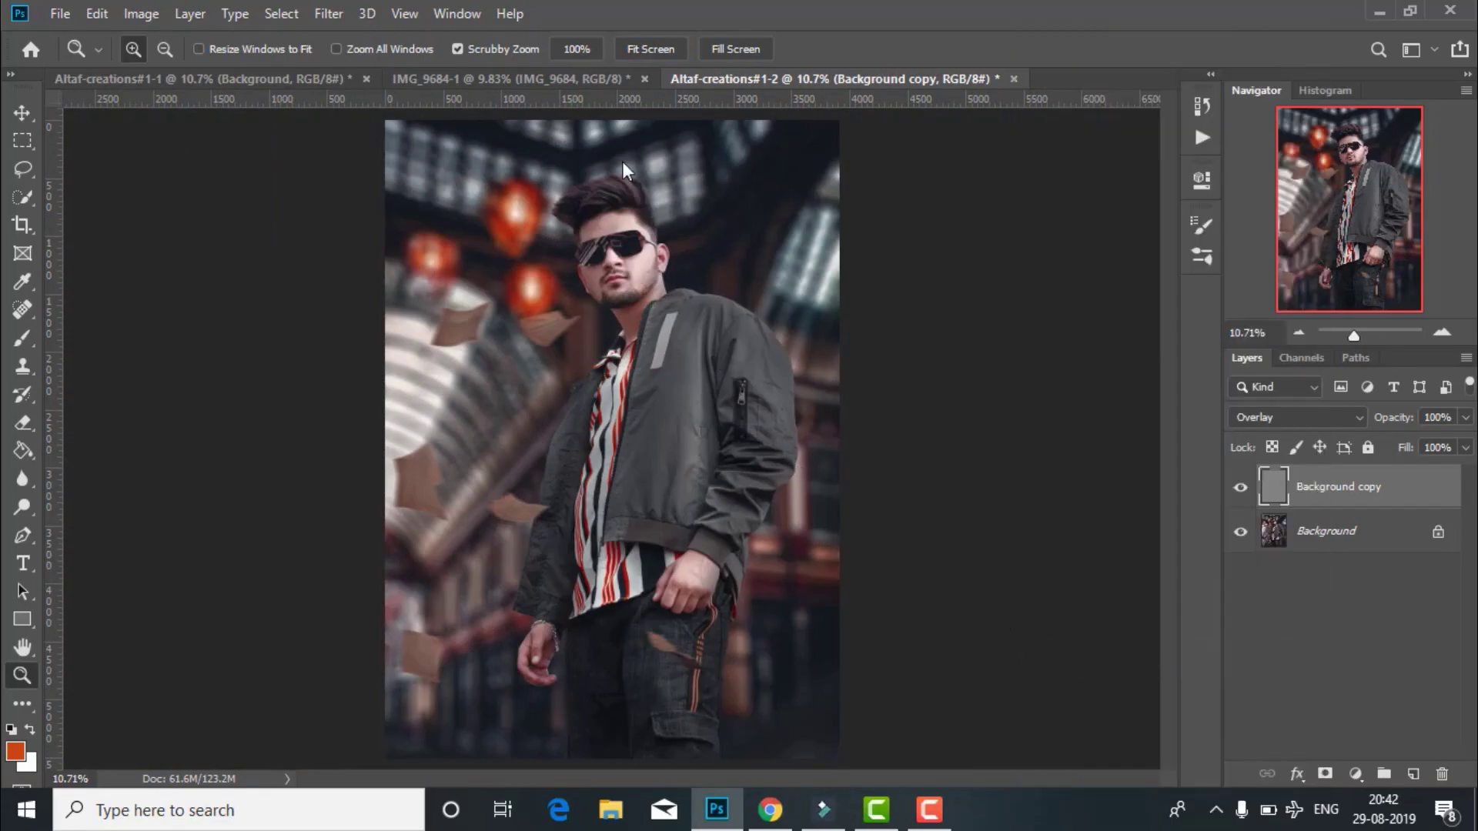